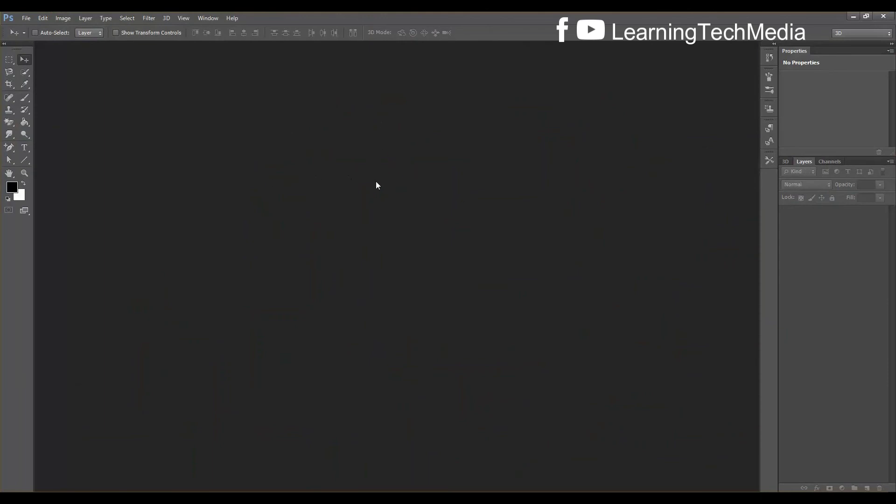
Create a 29.5 × 21 cm, 300 ppi document named 'Certificate DEsign'
key("ctrl+n")
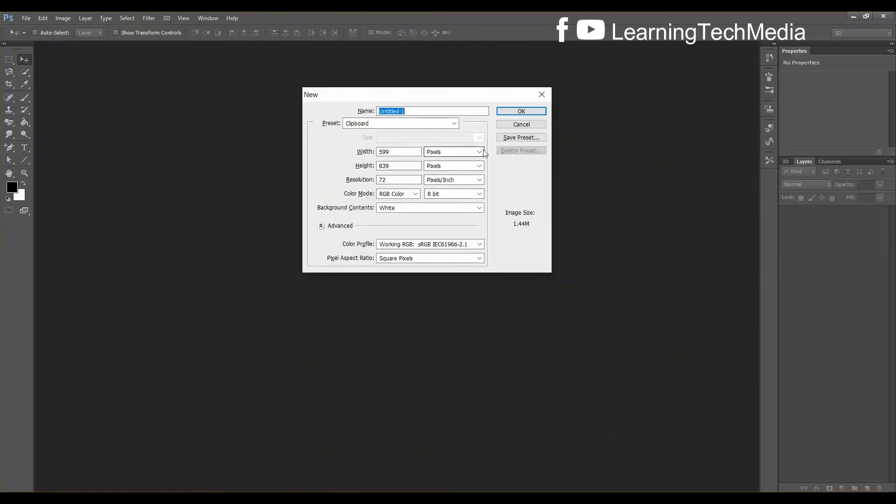
left_click(457, 154)
left_click(479, 180)
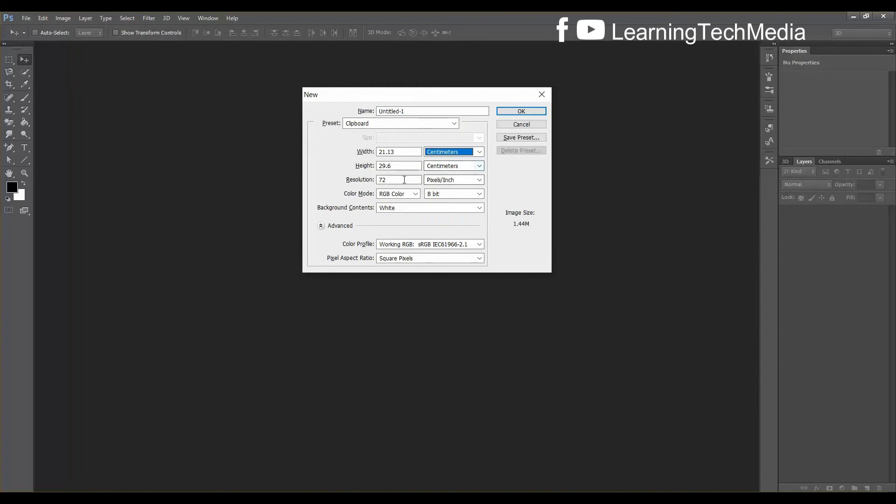
key("shift+Tab")
type("29")
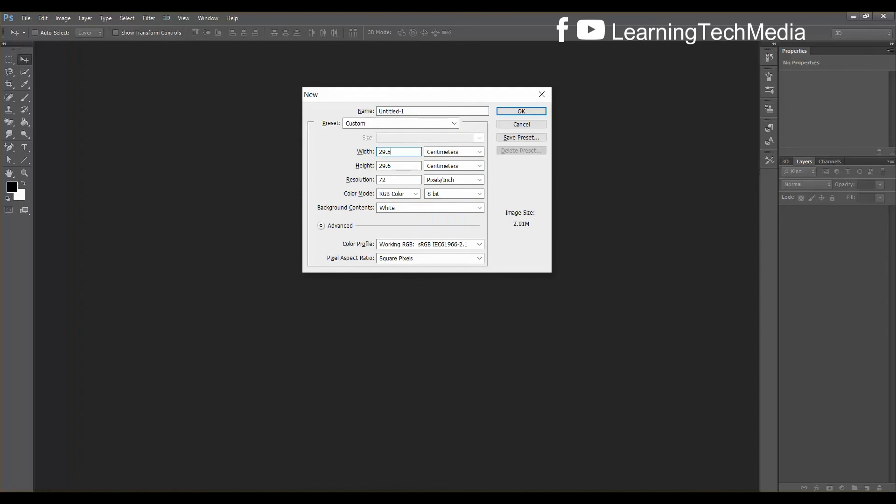
key("Tab")
type("21")
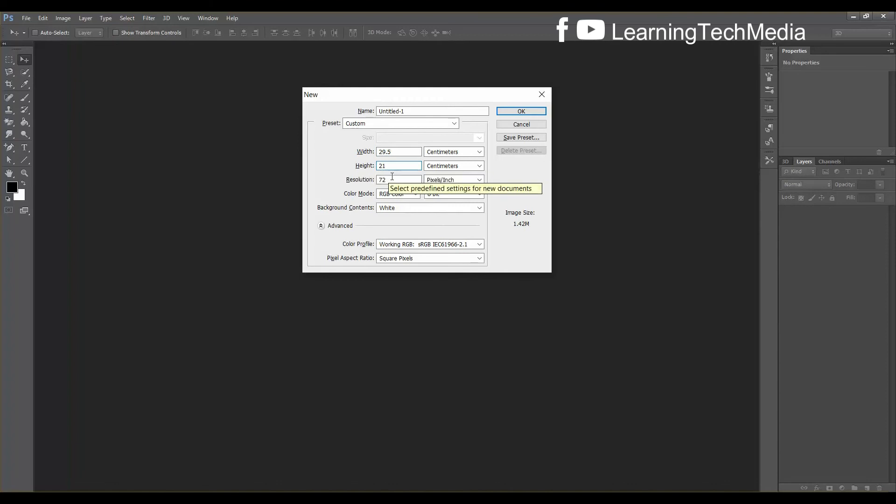
key("Tab")
type("300")
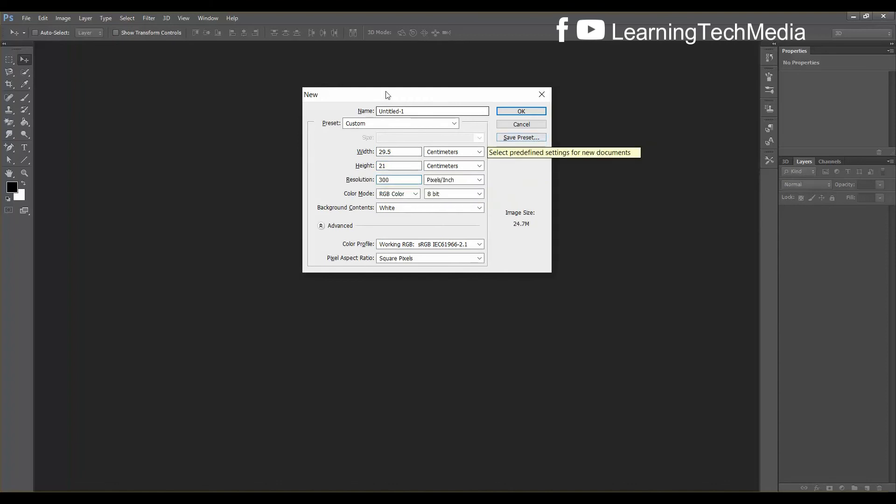
left_click(358, 110)
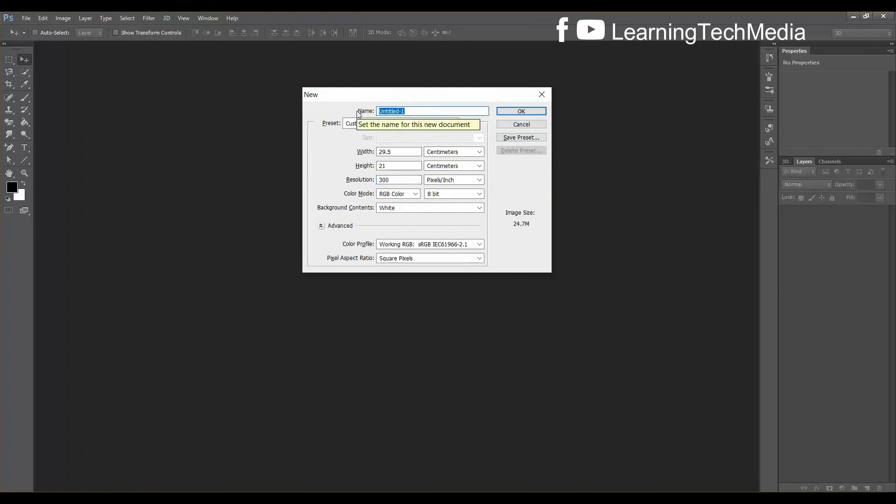
type("Certificate DEsign")
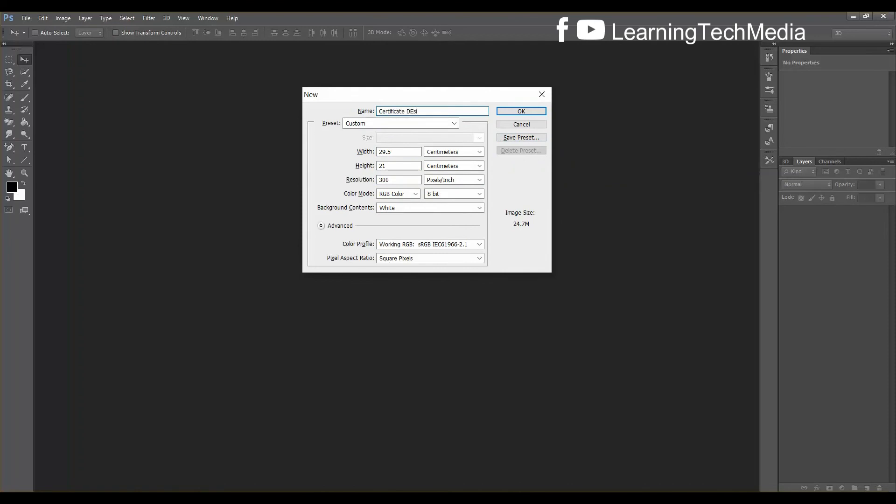
left_click(524, 112)
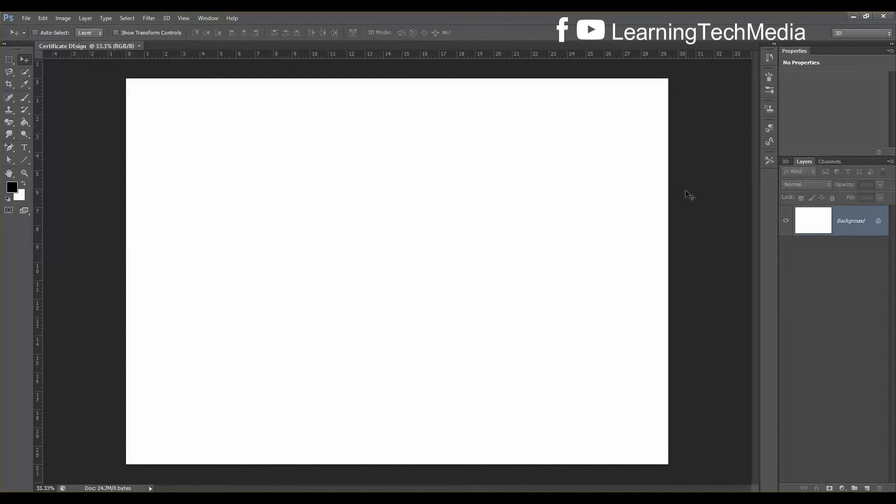
Zoom the canvas to 25% and show the rulers
scroll(682, 201, "up", 2)
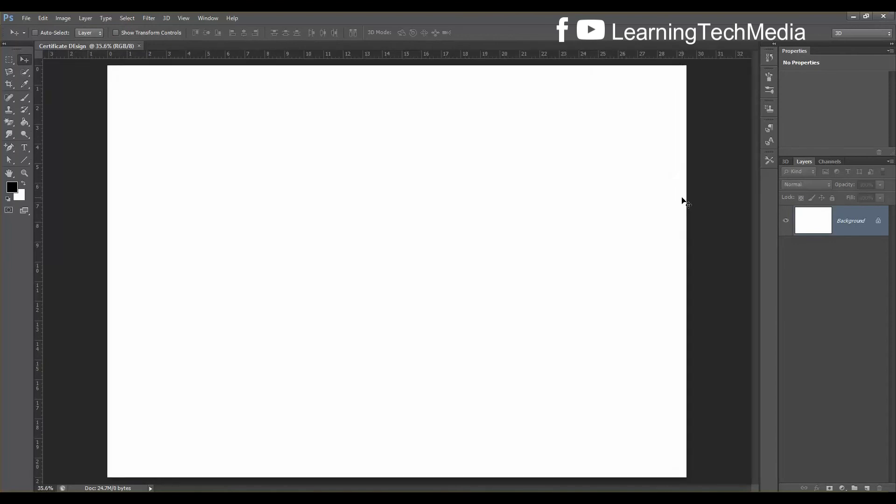
scroll(682, 202, "down", 4)
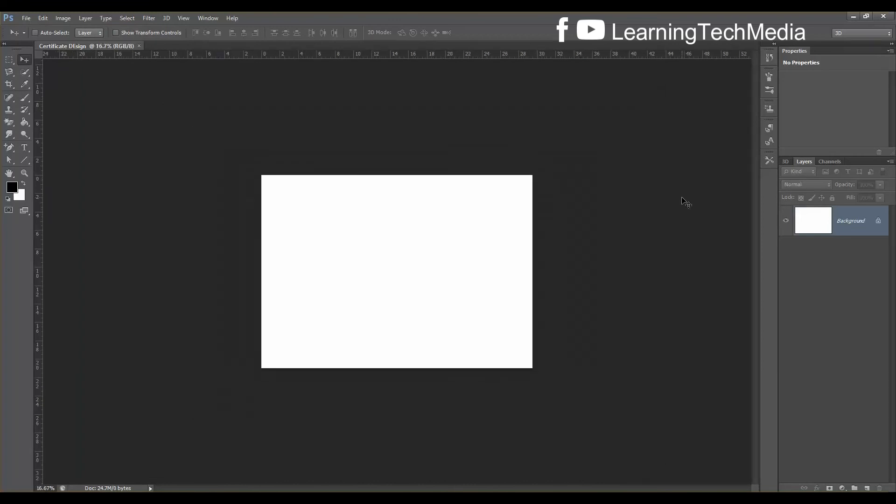
scroll(683, 202, "up", 1)
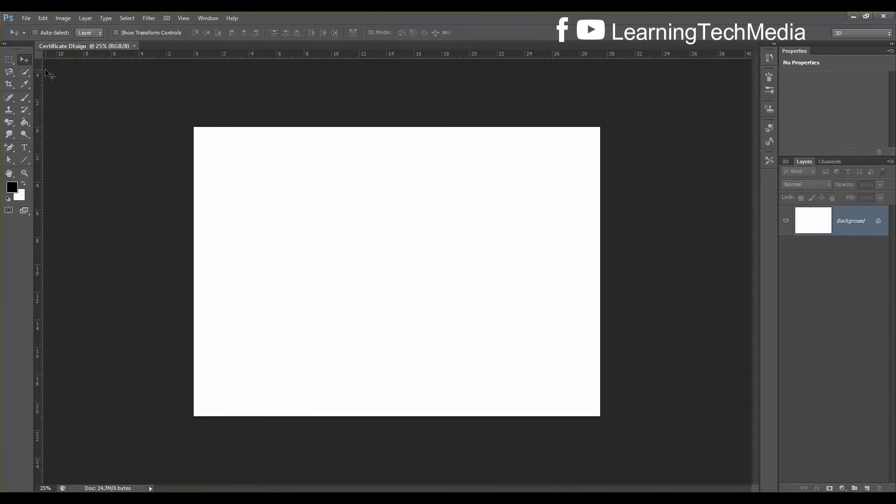
key("ctrl+r")
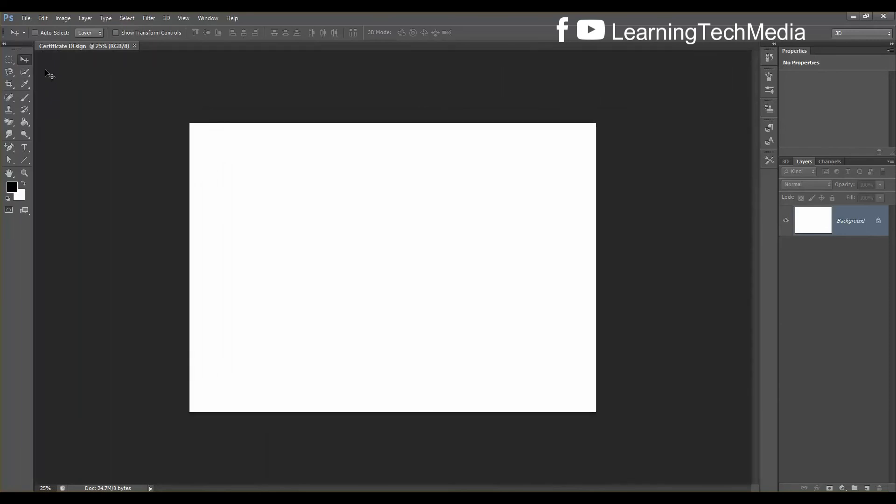
key("ctrl+r")
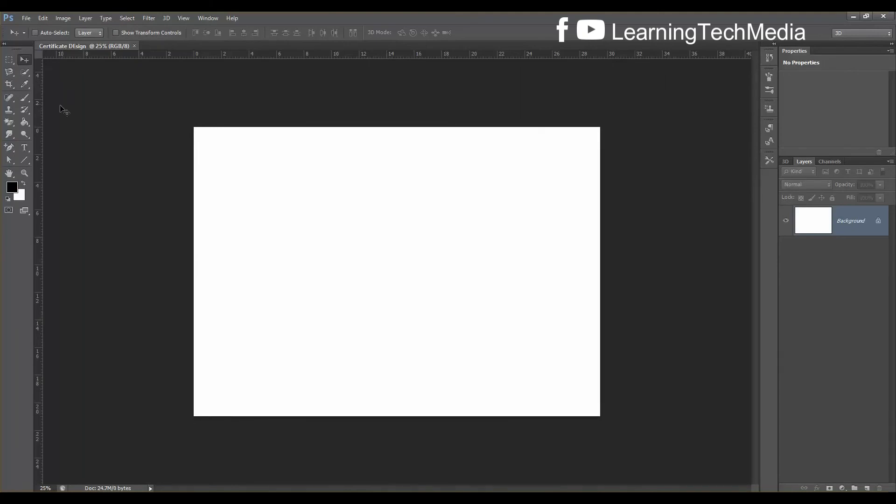
Drag guides to the left, right, top and bottom canvas edges
left_click_drag(39, 88, 194, 96)
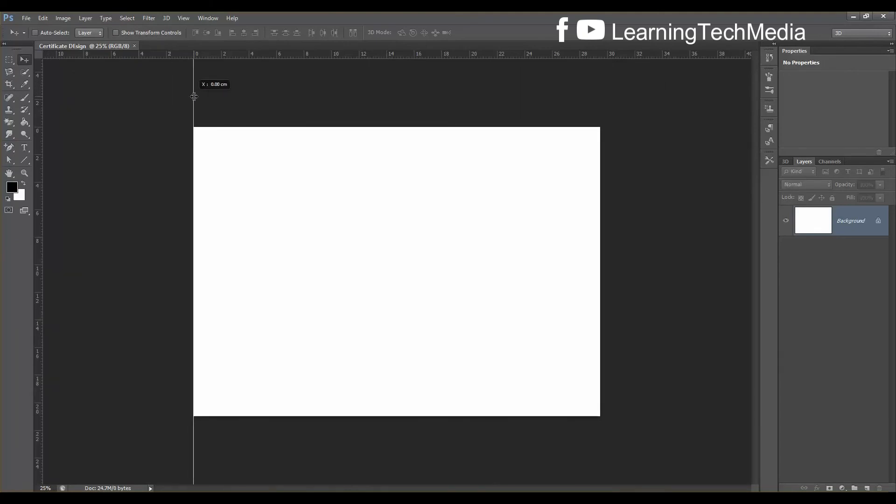
left_click_drag(41, 148, 601, 133)
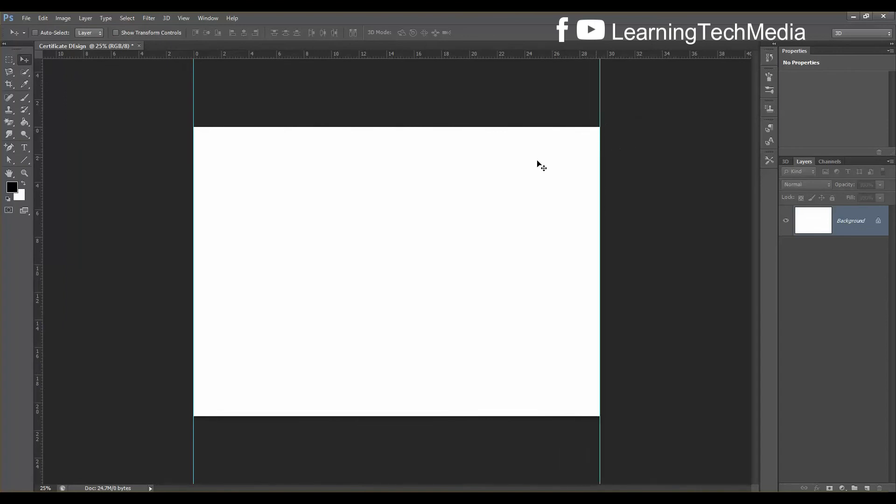
left_click_drag(437, 55, 437, 127)
left_click_drag(433, 55, 451, 415)
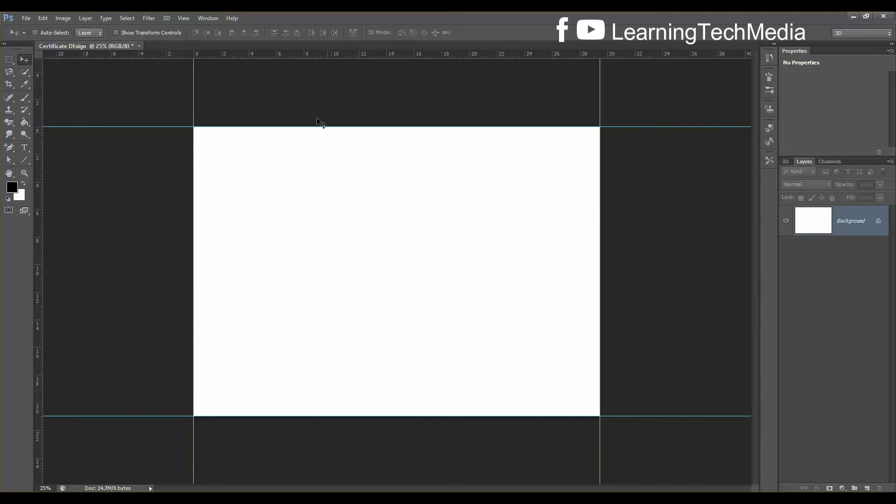
left_click(69, 17)
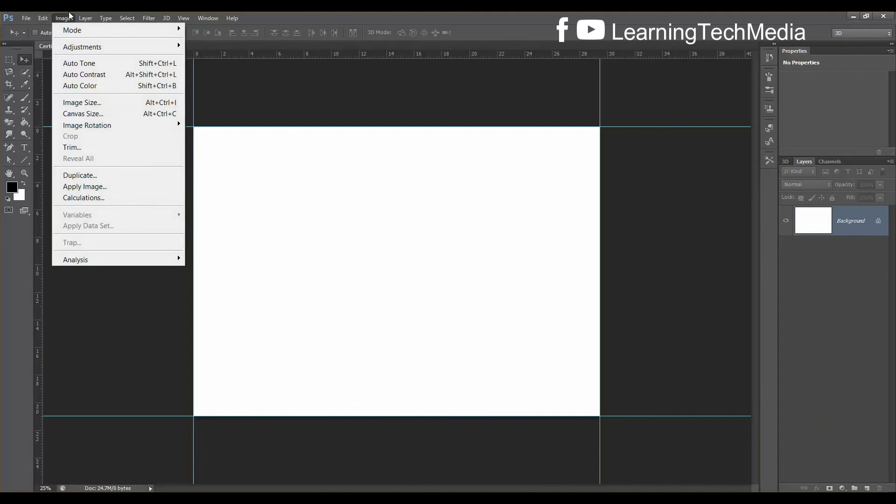
Resize the canvas to 31 × 23 cm and zoom back to 25%
left_click(103, 114)
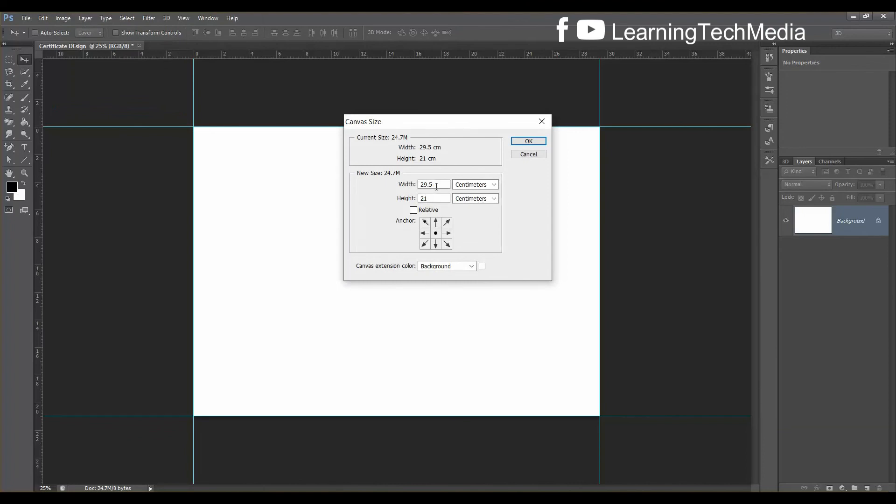
double_click(437, 185)
type("30")
key("BackSpace")
type("1")
left_click_drag(431, 199, 395, 195)
type("23")
left_click(533, 142)
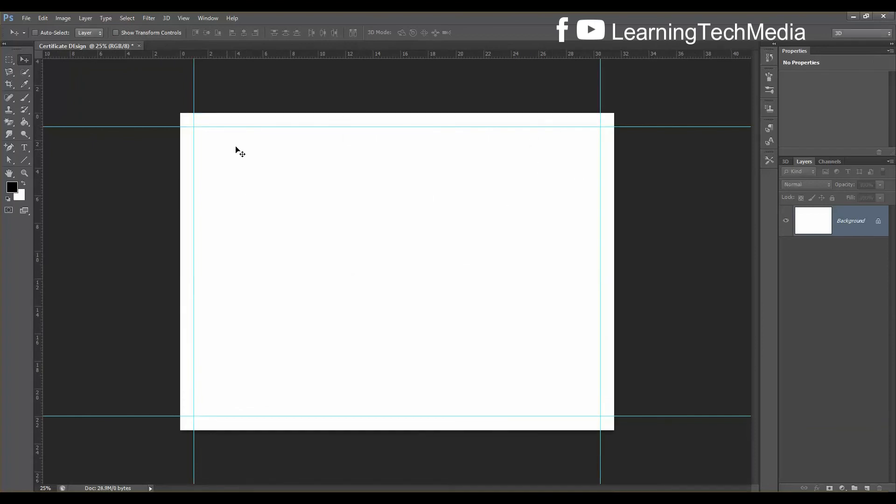
key("ctrl+plus")
key("ctrl+minus")
key("ctrl+minus")
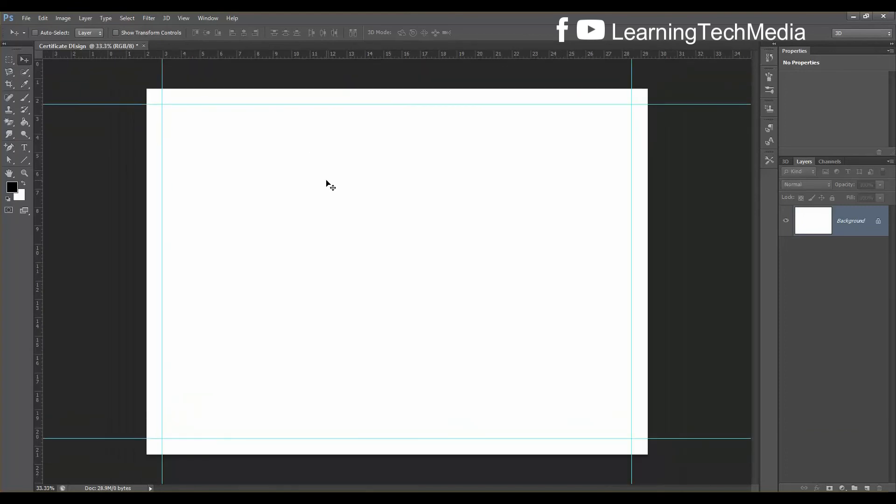
key("ctrl+plus")
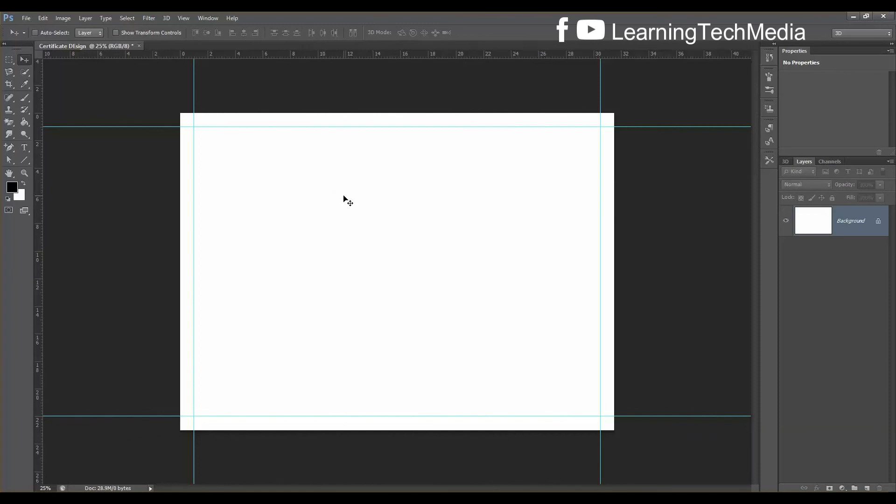
key("ctrl+o")
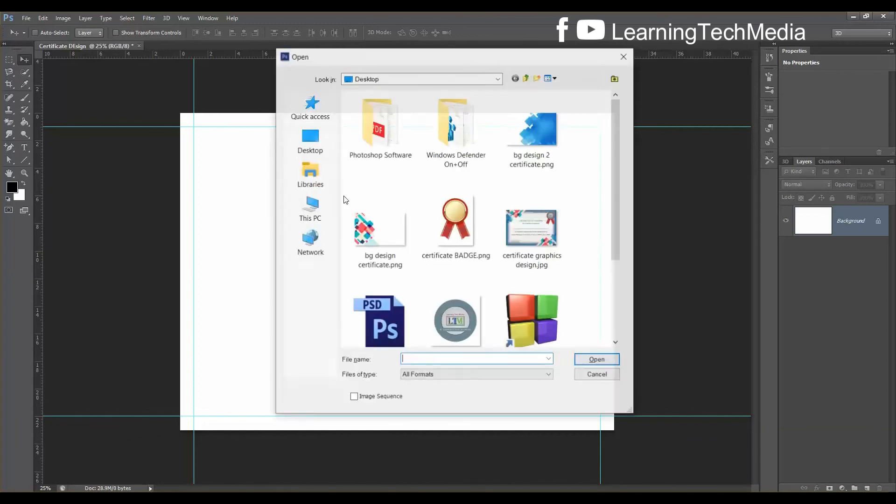
Open both bg design PNGs and drag the colourful artwork into the certificate as Layer 1
scroll(467, 261, "down", 3)
scroll(522, 251, "up", 3)
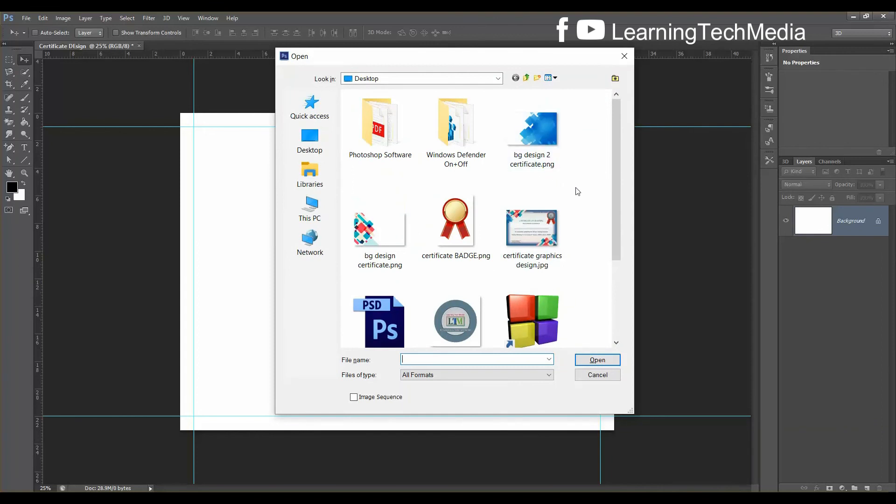
left_click(406, 233)
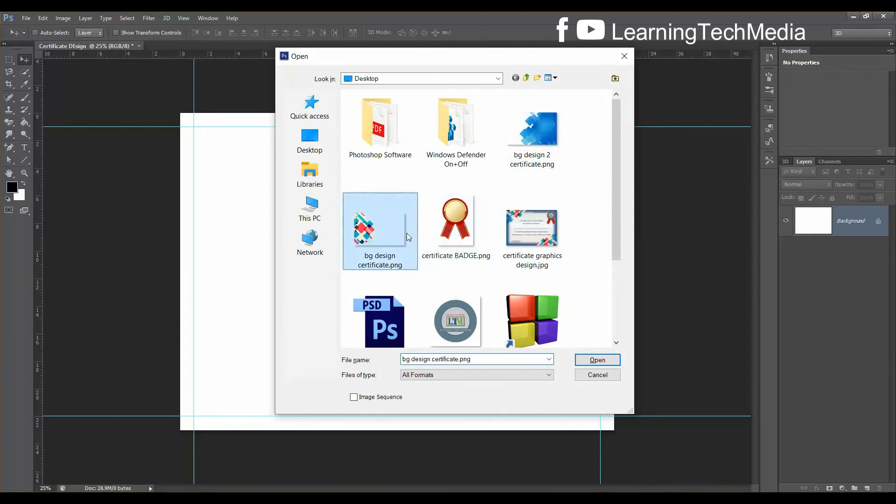
left_click(555, 157, "ctrl")
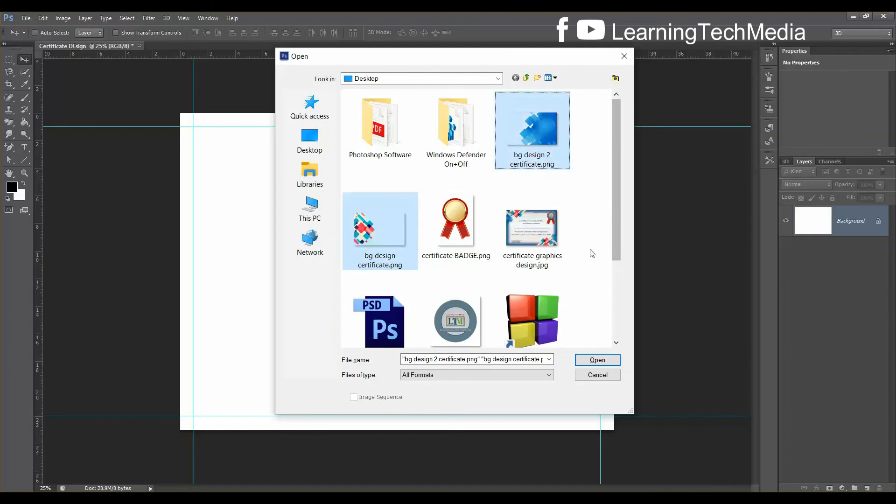
left_click(612, 363)
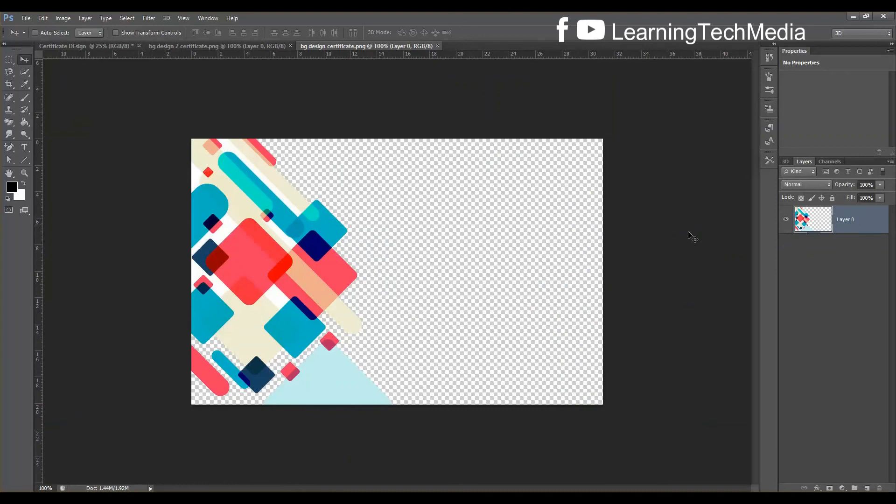
left_click_drag(294, 271, 285, 223)
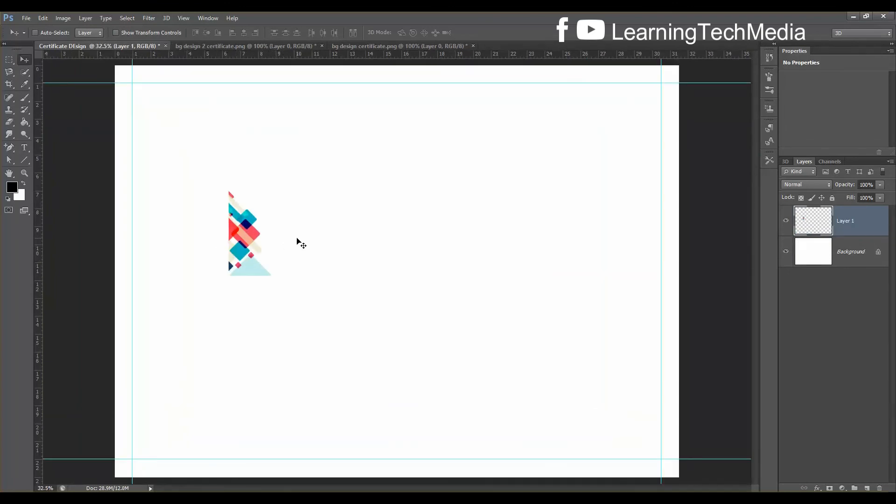
Scale the artwork to about 235%, rotate it 90° clockwise and move it top-left
key("ctrl+t")
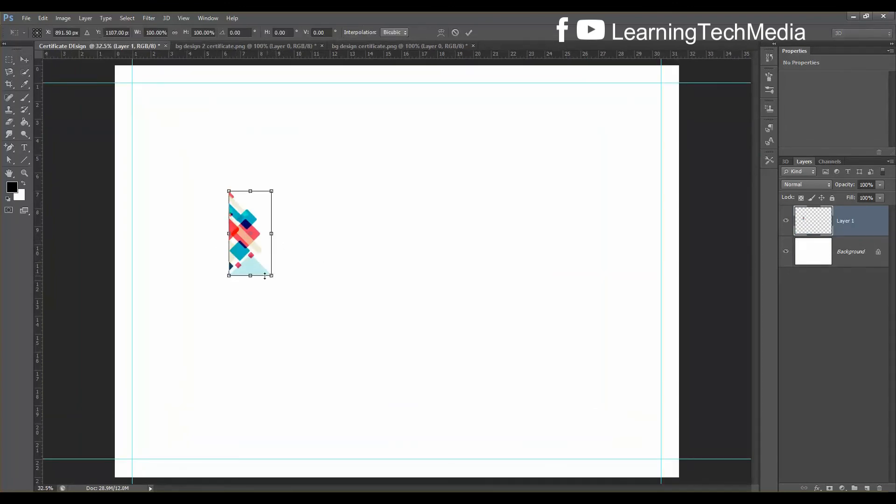
left_click_drag(278, 279, 335, 310)
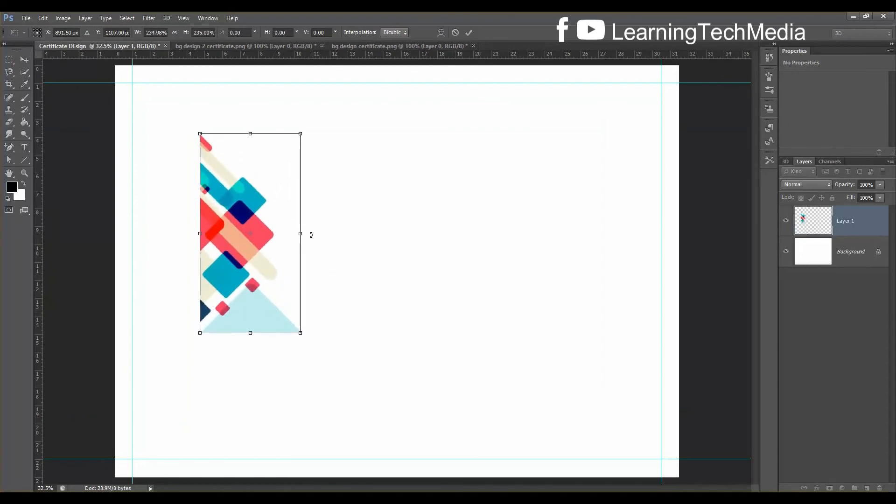
right_click(265, 193)
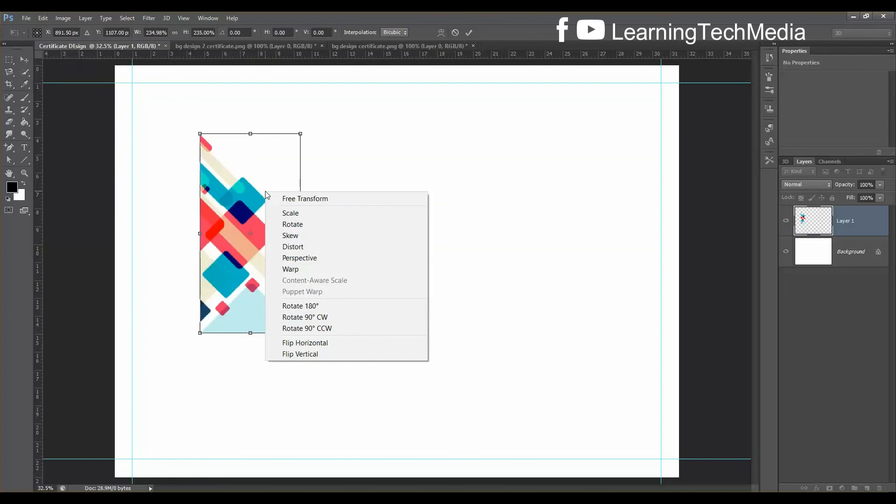
left_click(320, 319)
left_click_drag(283, 231, 242, 134)
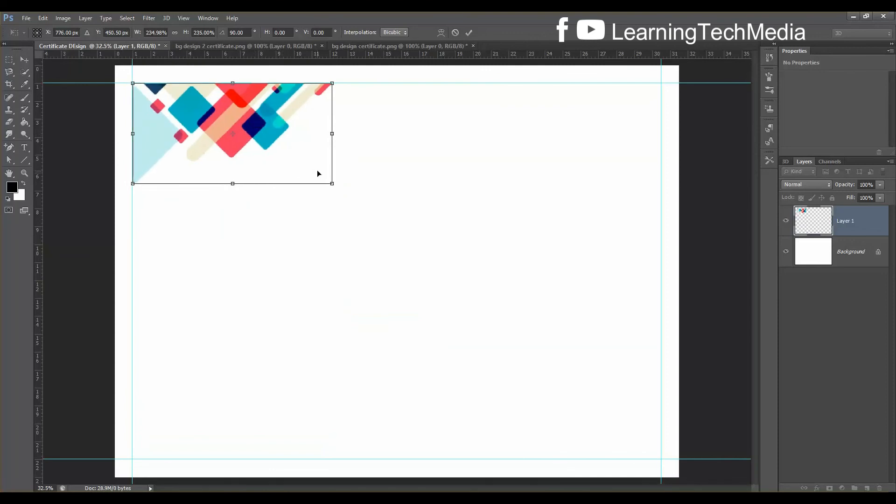
key("Return")
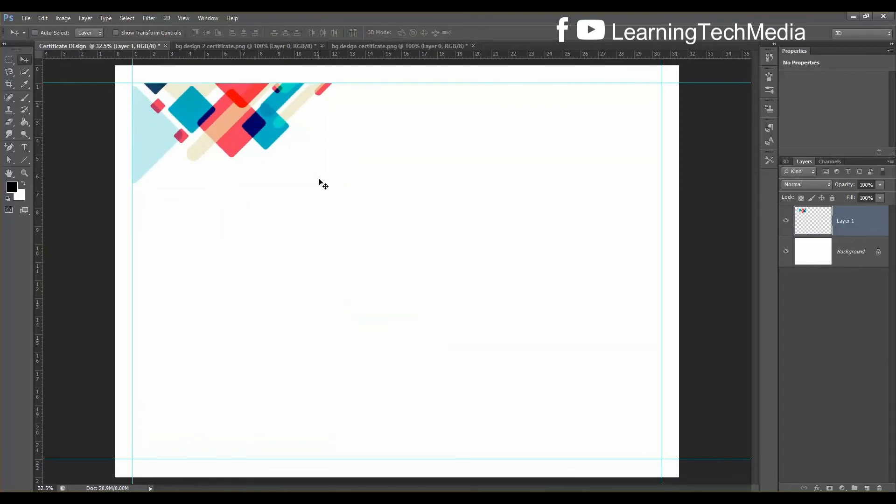
Shrink the corner graphic slightly to fit the guides and duplicate its layer
key("ctrl+t")
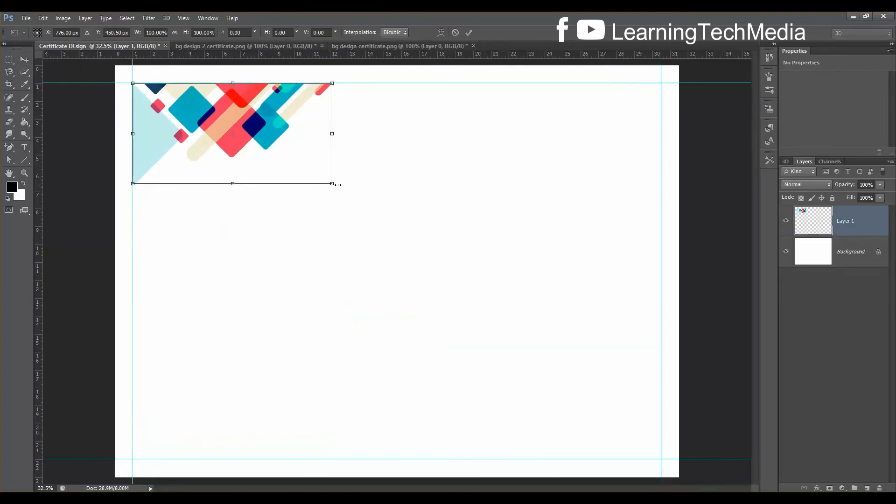
left_click_drag(332, 183, 289, 164)
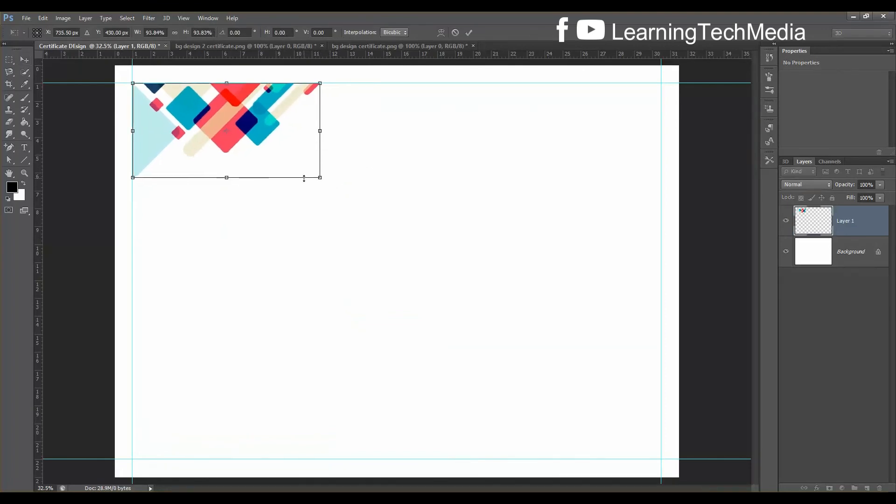
key("Return")
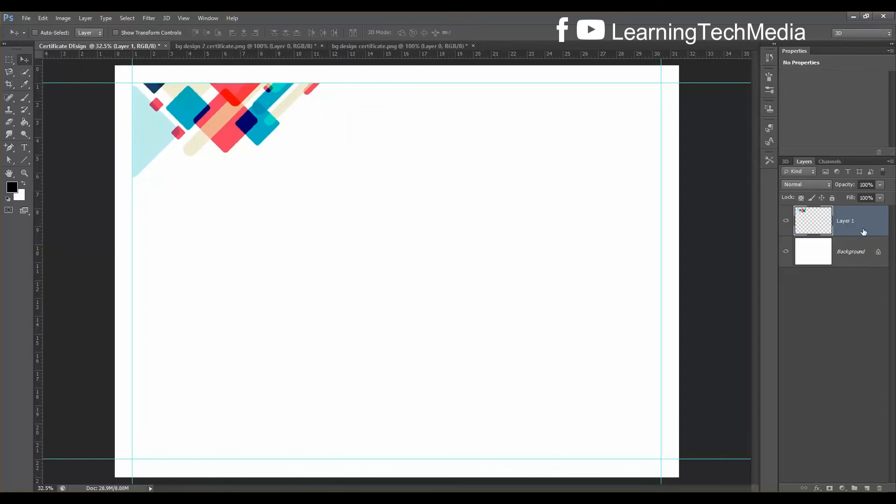
key("ctrl+j")
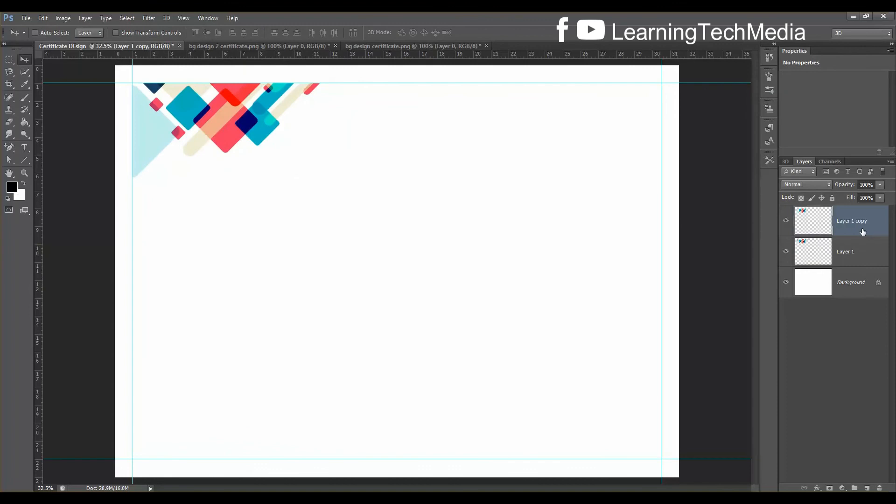
Rotate the duplicate graphic 180° and place it in the bottom-right guide corner
left_click_drag(235, 116, 457, 240)
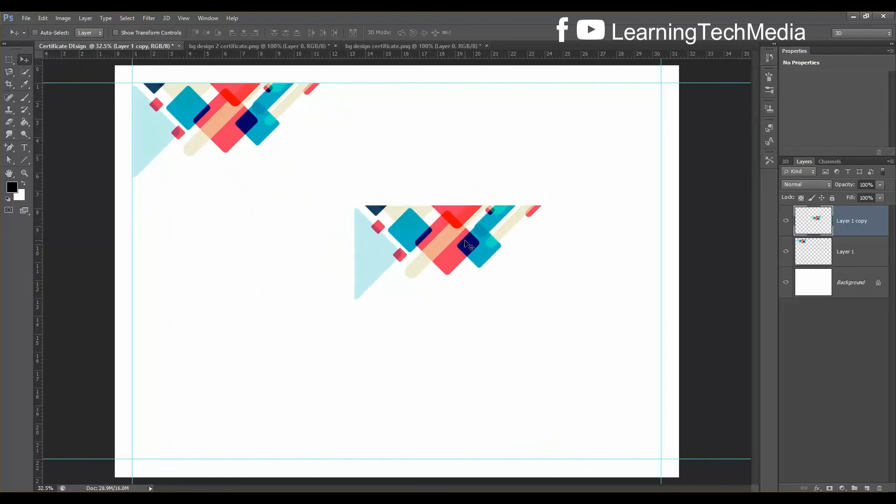
key("ctrl+t")
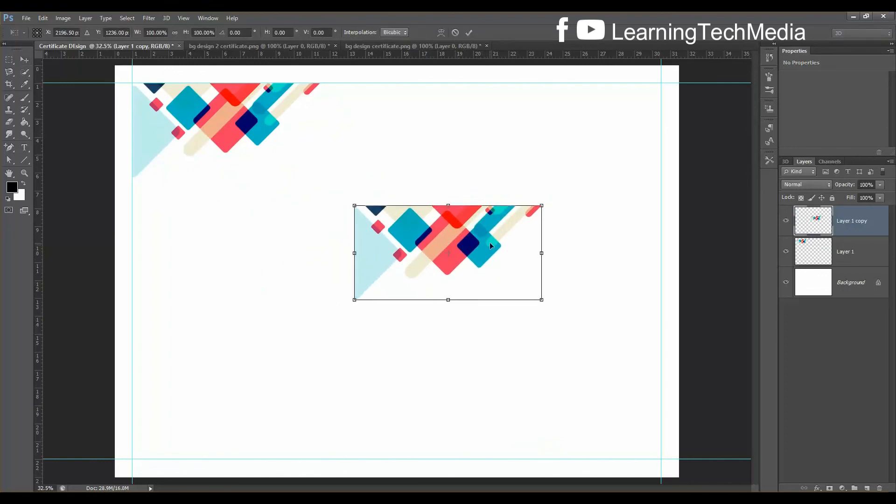
right_click(486, 239)
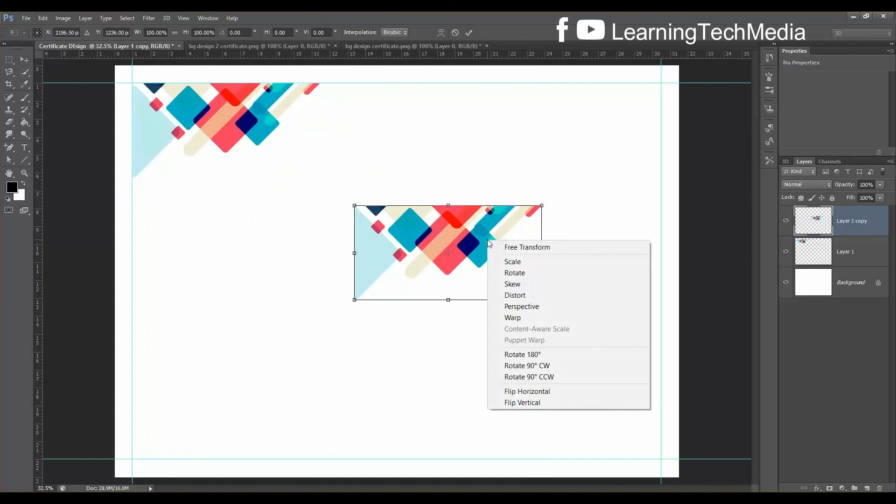
left_click(549, 356)
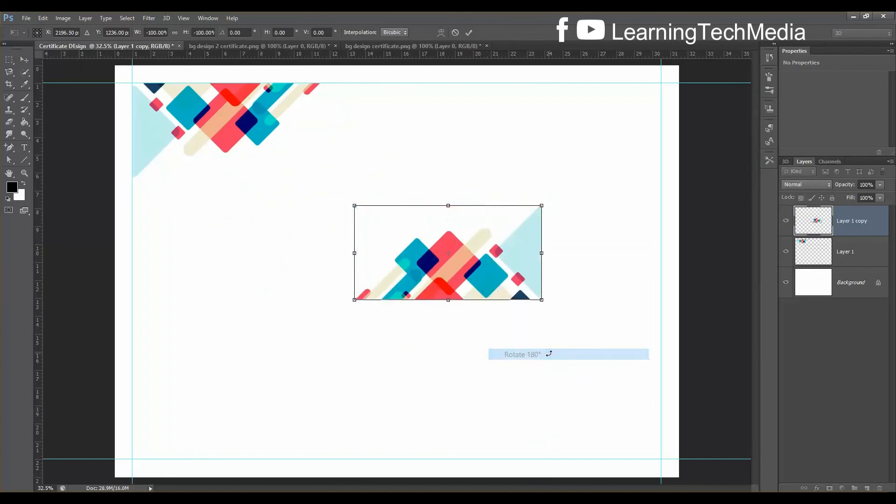
left_click_drag(492, 270, 612, 424)
key("Return")
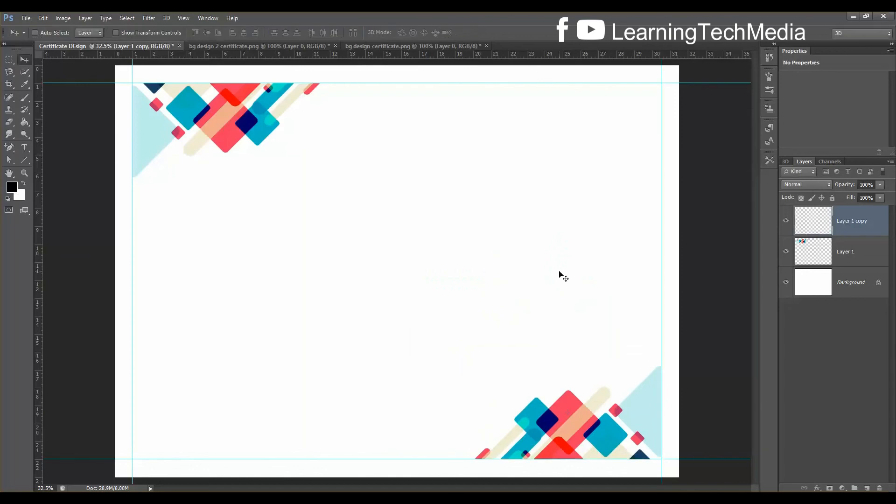
left_click(855, 255)
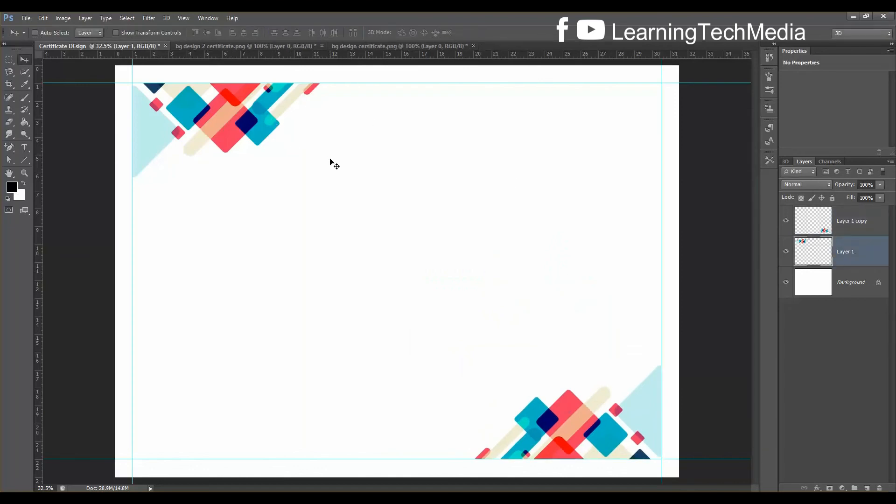
Scale the top-left graphic to about 110% and the bottom-right copy to about 107%
key("ctrl+t")
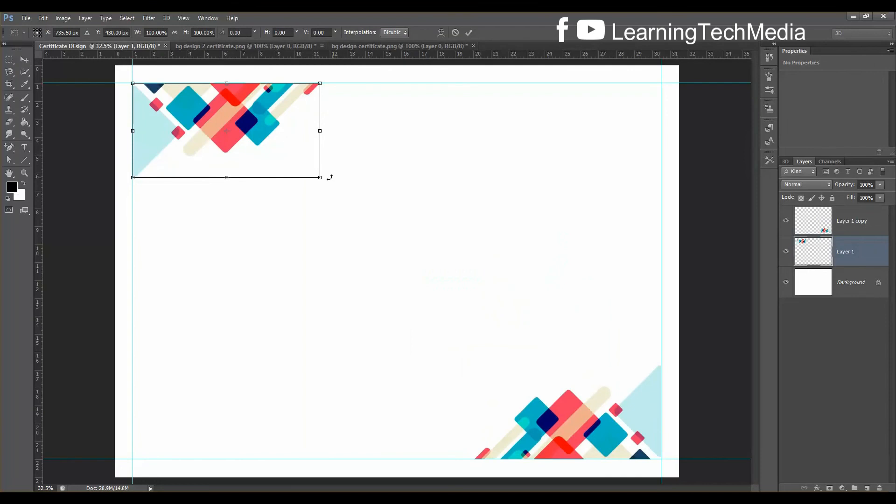
left_click_drag(320, 178, 388, 223)
key("Return")
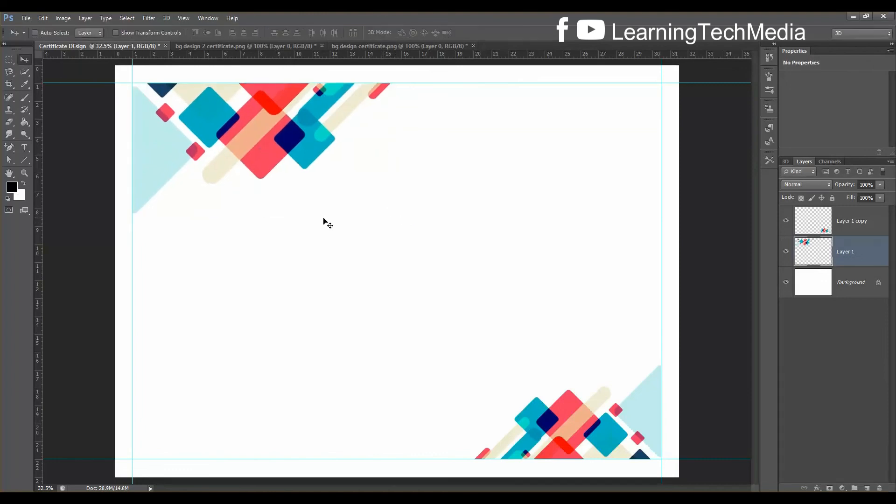
left_click(836, 219)
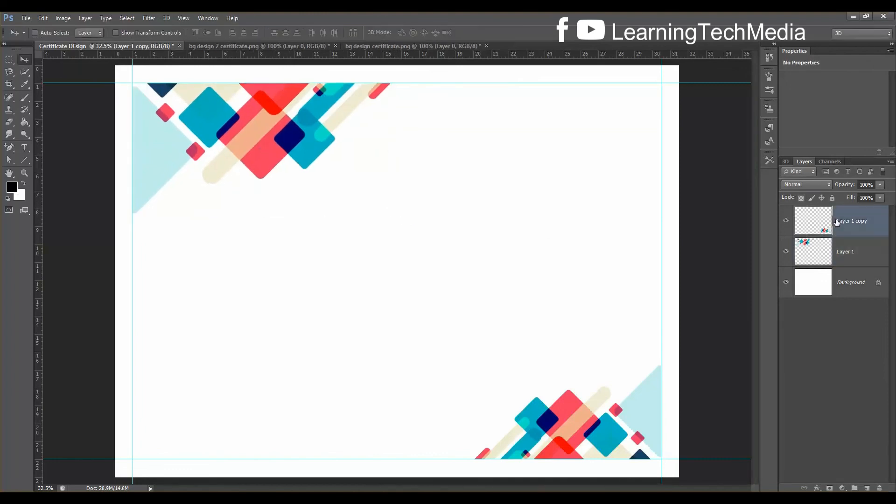
key("ctrl+t")
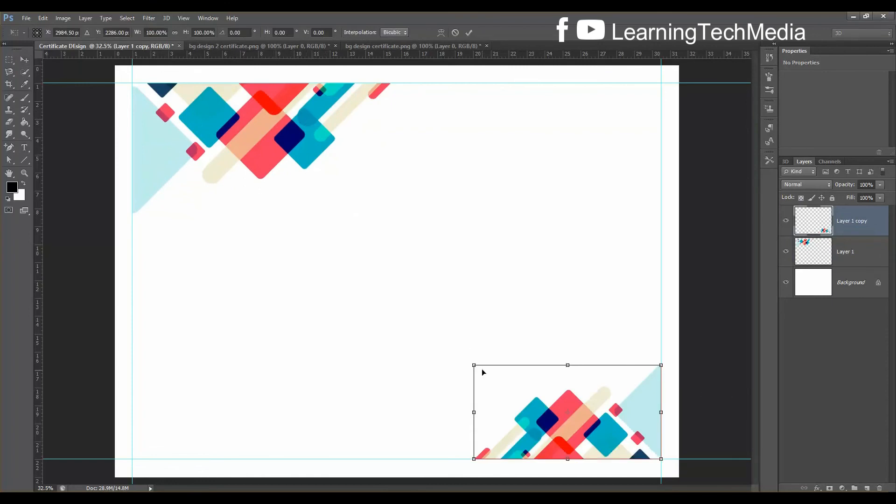
mouse_move(474, 364)
left_mouse_down()
mouse_move(454, 349)
mouse_move(458, 357)
left_mouse_up()
key("Return")
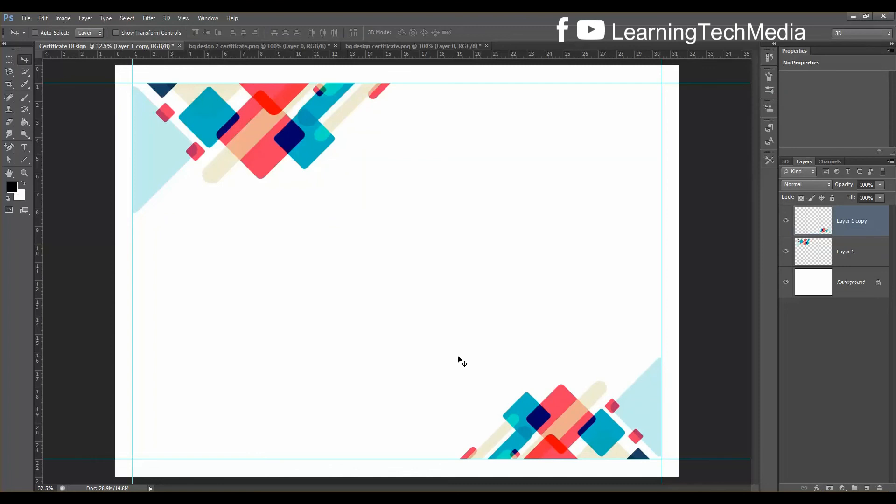
left_click(267, 44)
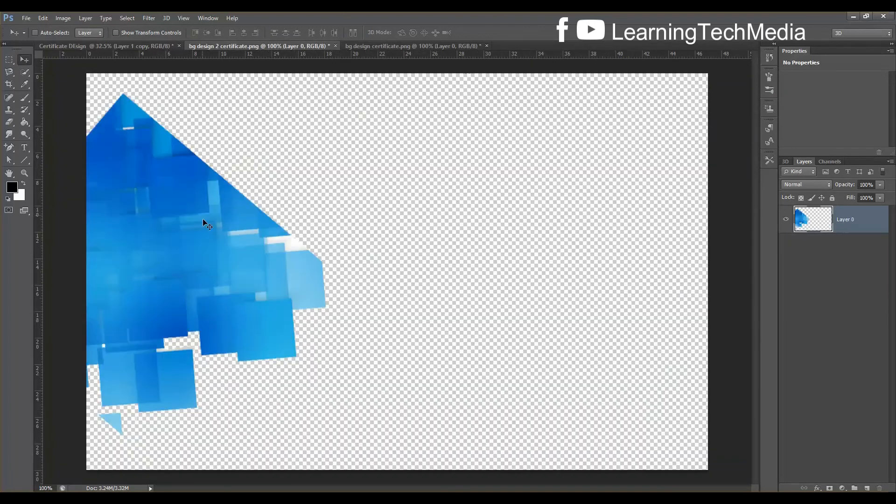
Drag the blue artwork from bg design 2 certificate.png into the certificate as Layer 2
left_click_drag(209, 226, 183, 199)
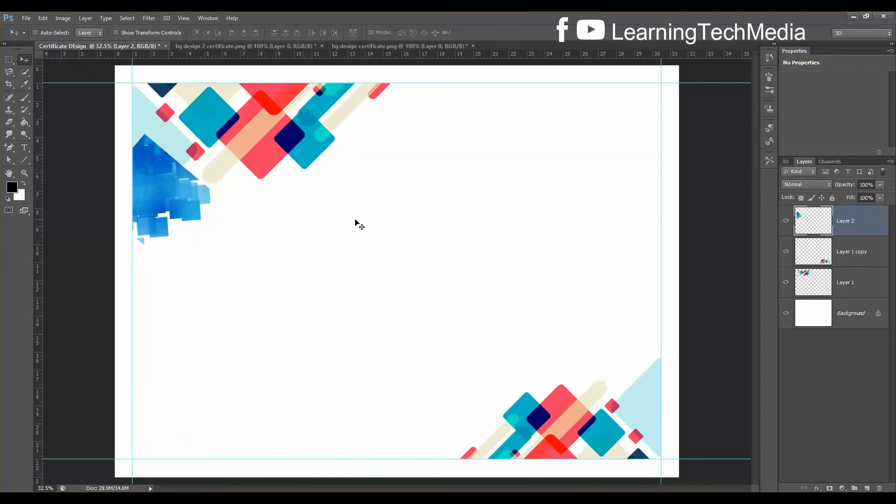
left_click(816, 185)
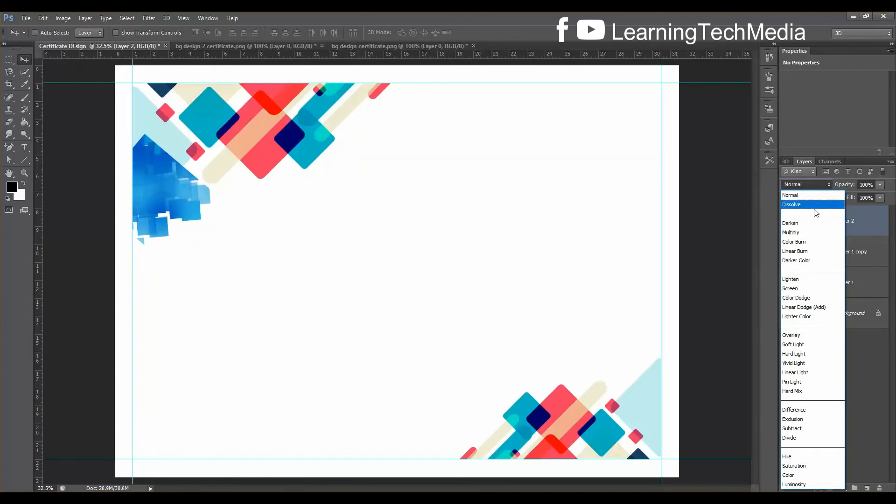
Set Layer 2 to Multiply, then enlarge and nudge the blue graphic into the corner
left_click(809, 233)
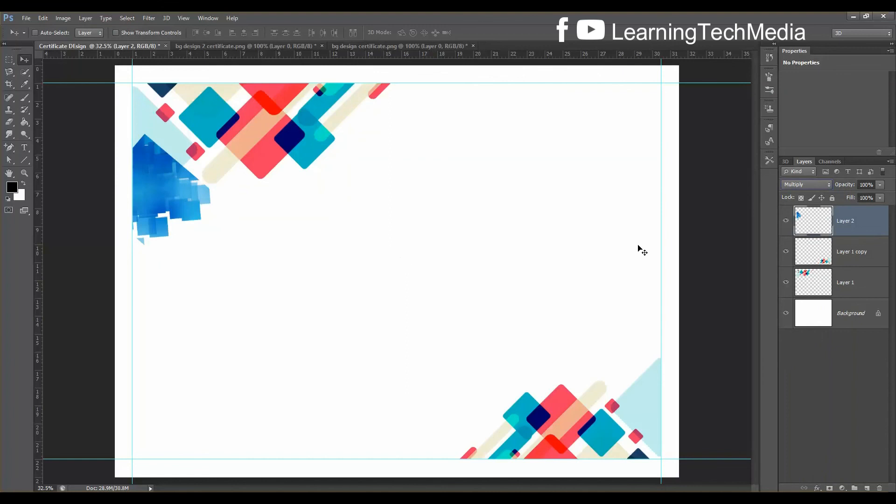
key("ctrl+t")
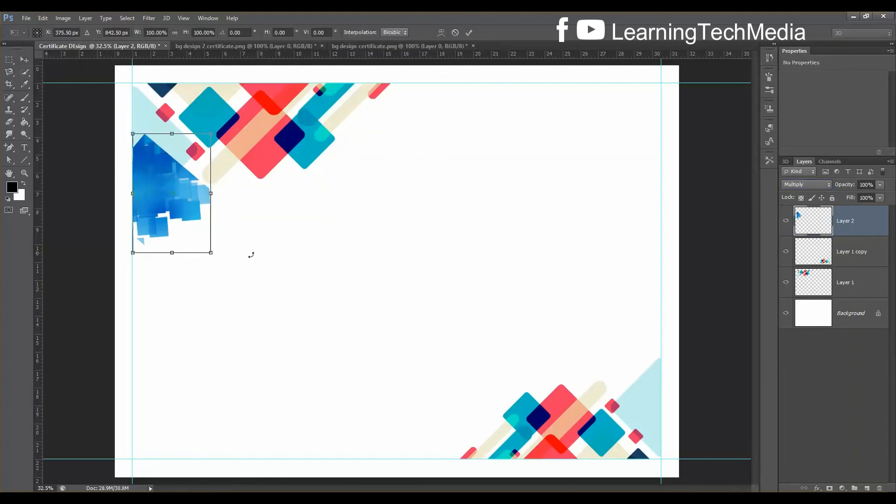
left_click_drag(213, 253, 224, 272)
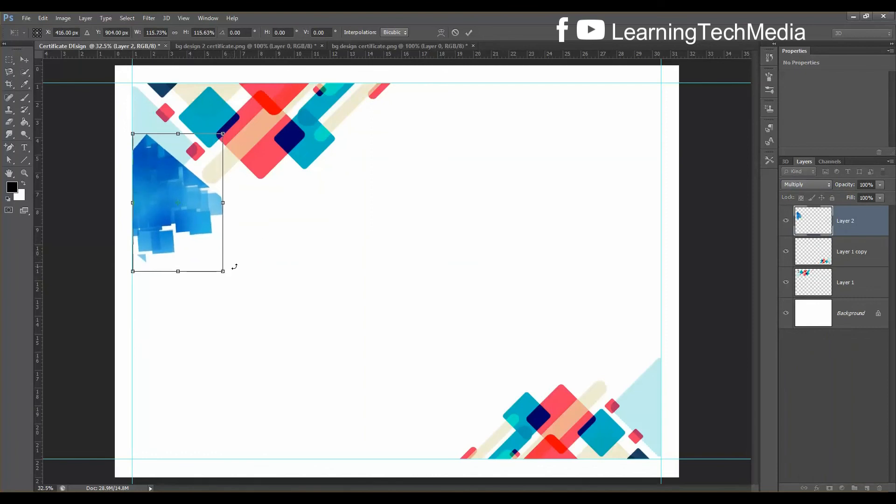
key("Up")
key("Up")
key("Up")
key("Up")
key("Up")
key("Up")
key("Up")
key("Up")
key("Up")
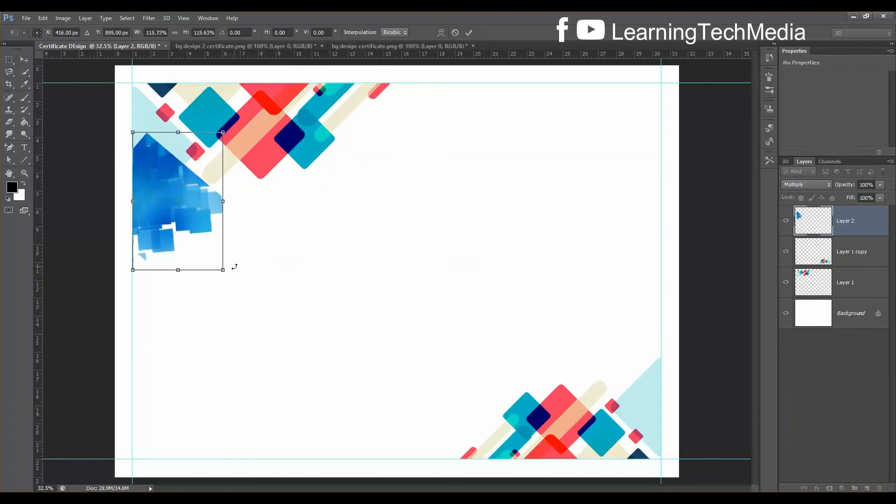
key("Up")
key("Up")
key("Up")
key("Up")
key("Up")
key("Up")
key("Up")
key("Up")
key("Up")
key("Up")
key("Up")
key("Up")
key("Up")
key("Up")
key("Up")
key("Up")
key("Up")
key("Up")
key("Up")
key("Up")
key("Up")
key("Up")
key("Up")
key("Up")
key("Up")
key("Up")
key("Up")
key("Up")
key("Up")
key("Up")
key("Up")
key("Up")
key("Up")
key("Up")
key("Up")
key("Up")
key("Up")
key("Up")
key("Up")
key("Up")
key("Up")
key("Up")
key("Up")
key("Up")
key("Up")
key("Up")
key("Up")
key("Up")
key("Up")
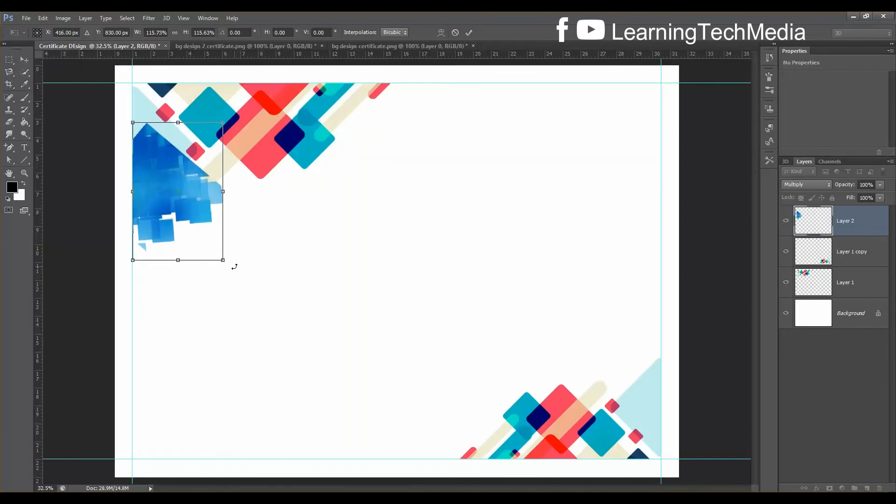
key("Down")
key("Down")
key("Down")
key("Down")
key("Down")
key("Down")
key("Down")
key("Down")
key("Down")
key("Down")
key("Down")
key("Down")
key("Down")
key("Down")
key("Down")
key("Down")
key("Down")
key("Down")
key("Down")
key("Down")
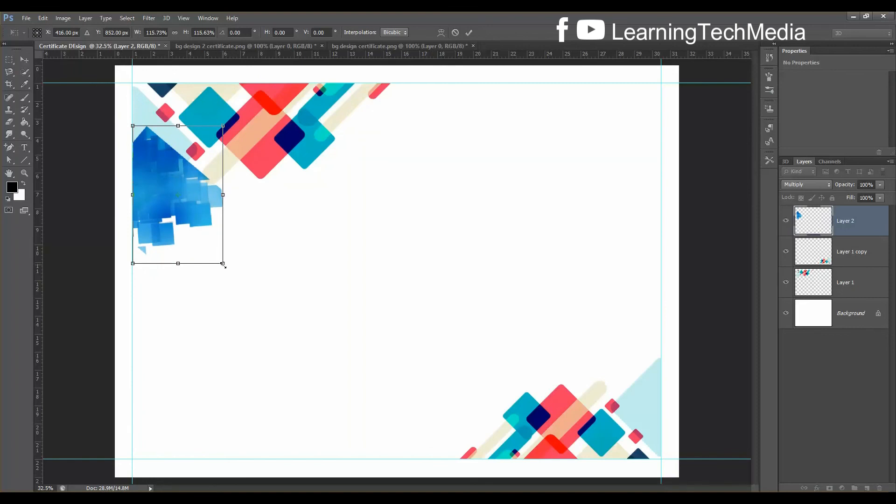
mouse_move(222, 264)
left_mouse_down()
mouse_move(211, 270)
mouse_move(225, 271)
left_mouse_up()
key("Return")
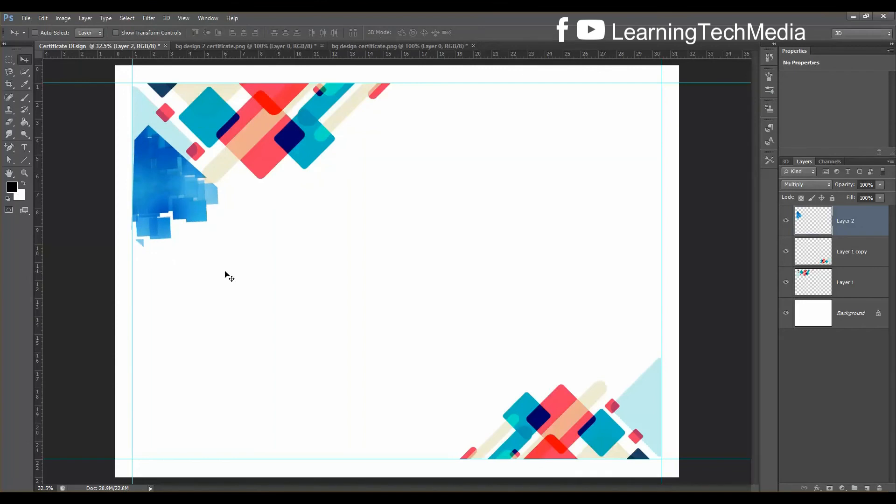
Undo the nudge, rescale the blue graphic to about 106%, and duplicate its layer
key("ctrl+t")
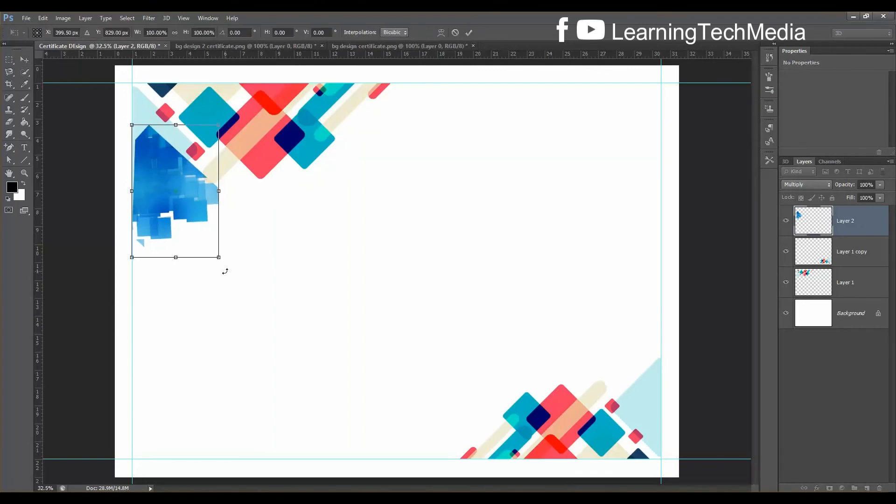
key("Left")
key("Left")
key("Left")
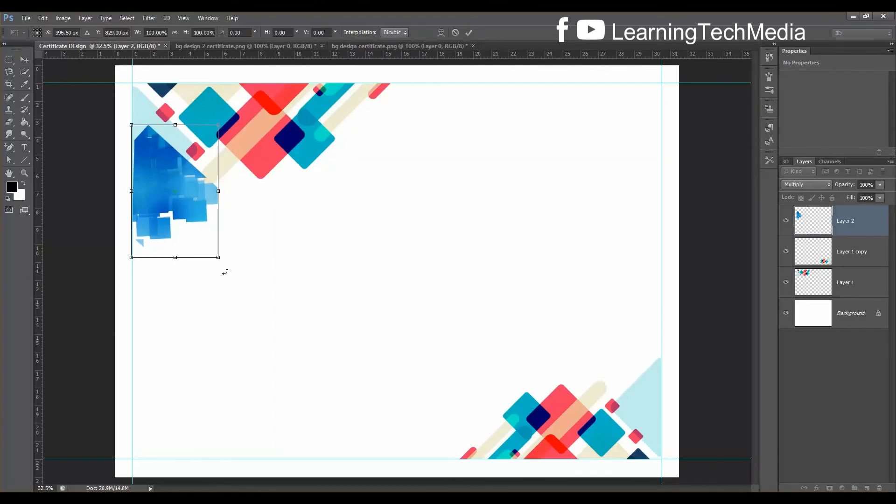
key("Return")
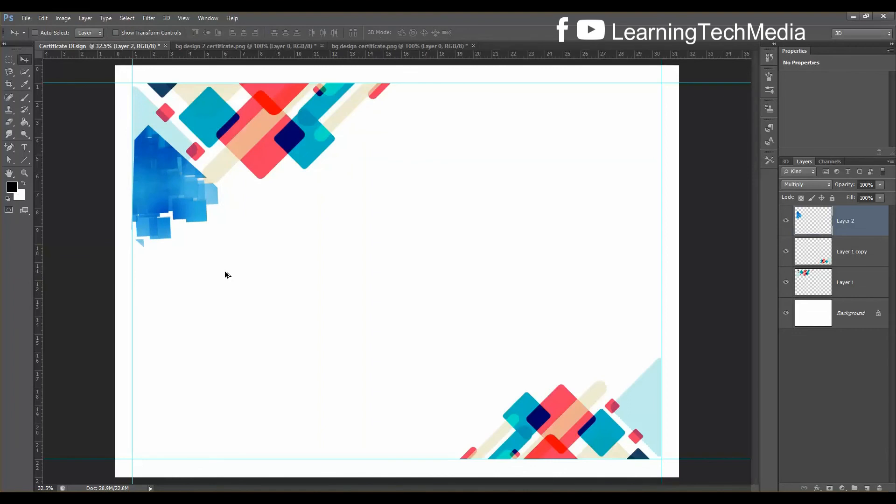
key("ctrl+alt+z")
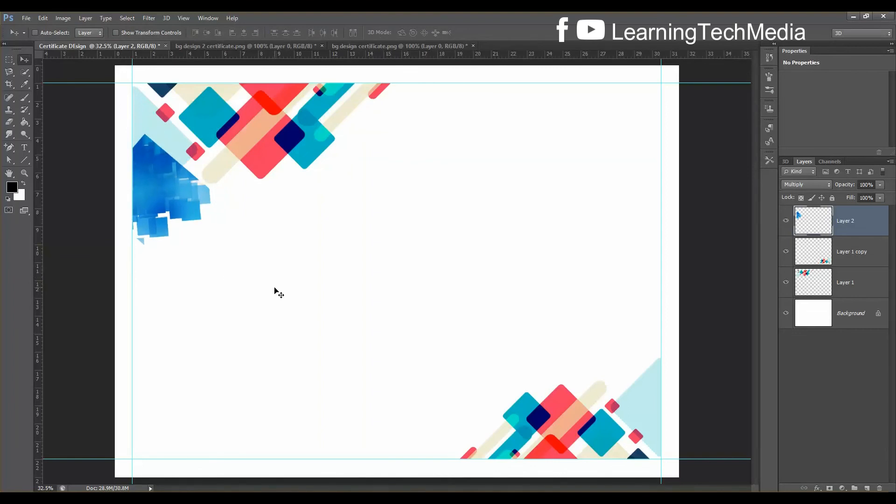
key("ctrl+t")
left_click_drag(209, 250, 215, 258)
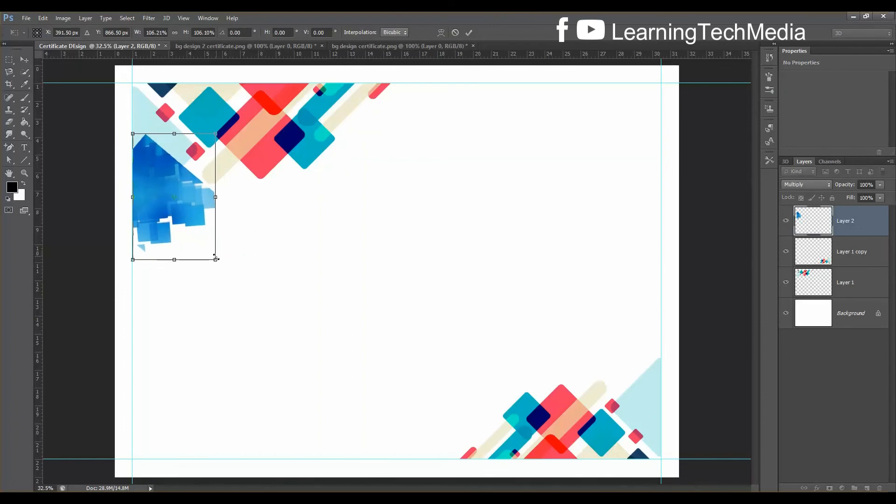
key("Up")
key("Up")
key("Up")
key("Up")
key("Up")
key("Up")
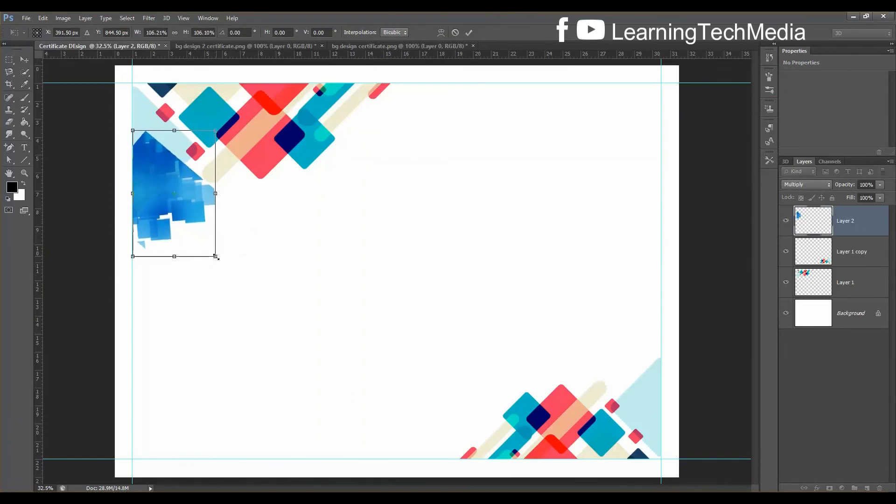
key("Return")
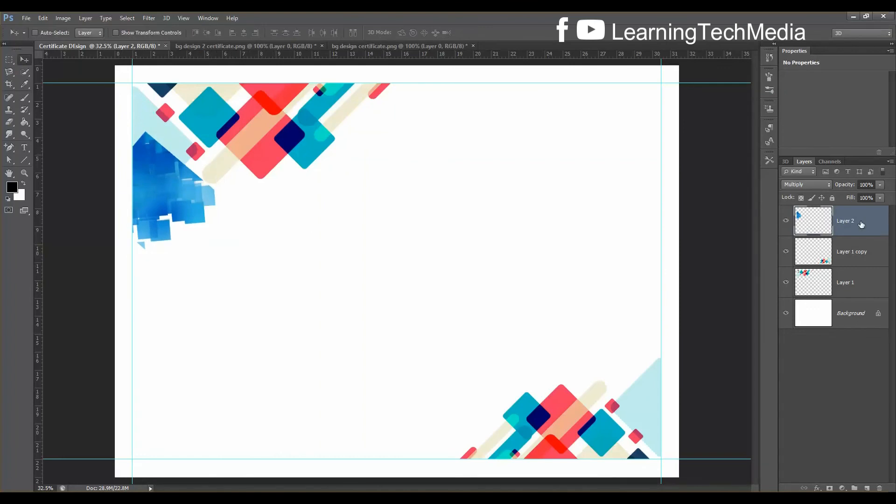
key("ctrl+j")
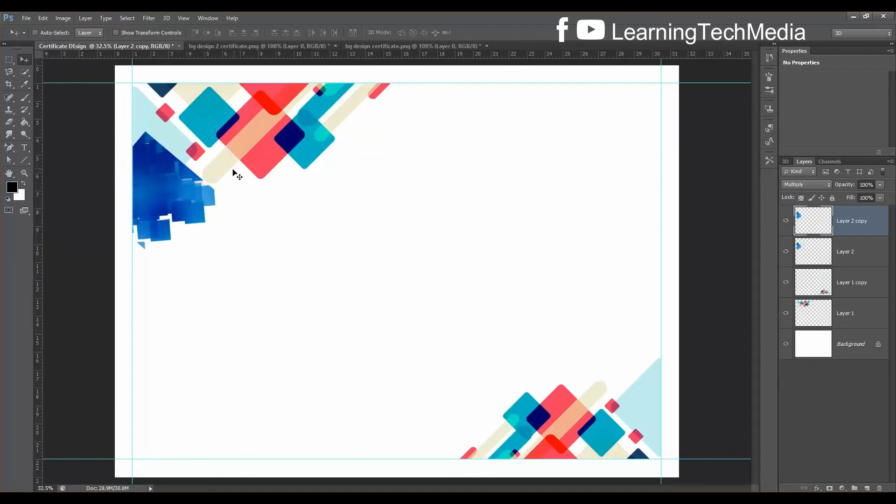
Rotate the duplicated blue graphic 180° and move it into the bottom-right corner
left_click_drag(150, 187, 449, 324)
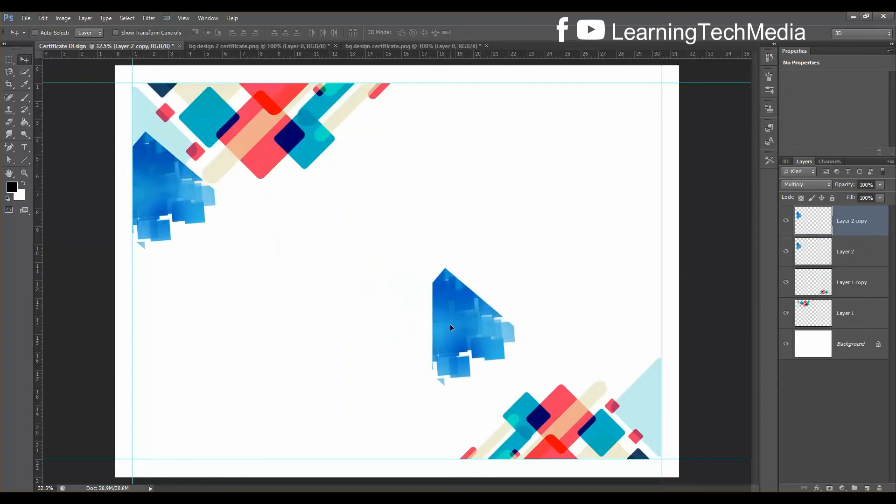
key("ctrl+t")
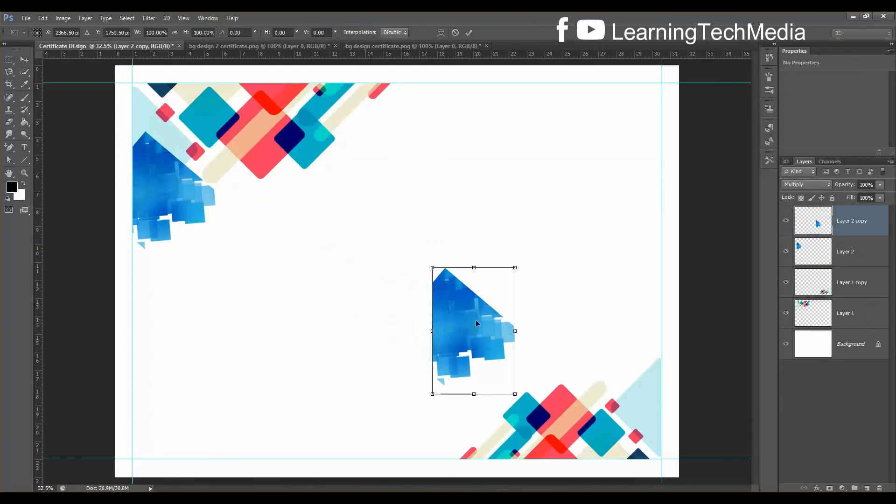
right_click(475, 321)
left_click(511, 436)
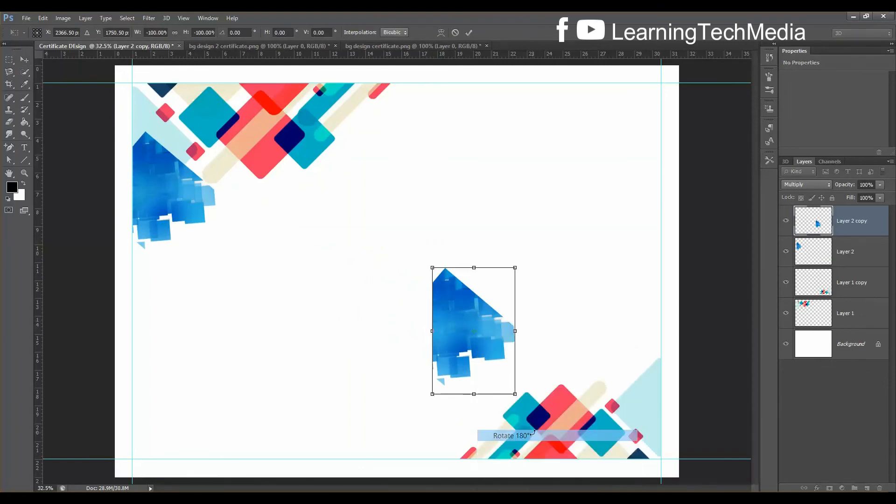
left_click_drag(492, 348, 636, 372)
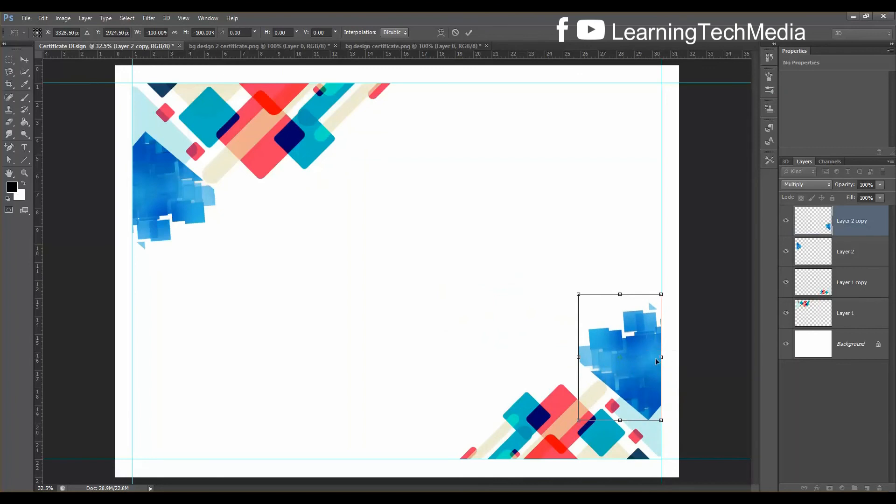
key("Return")
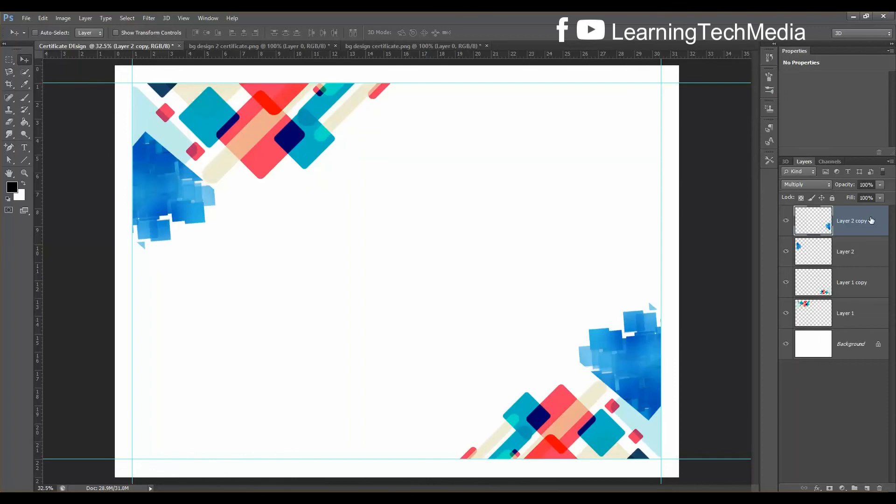
key("ctrl+shift+n")
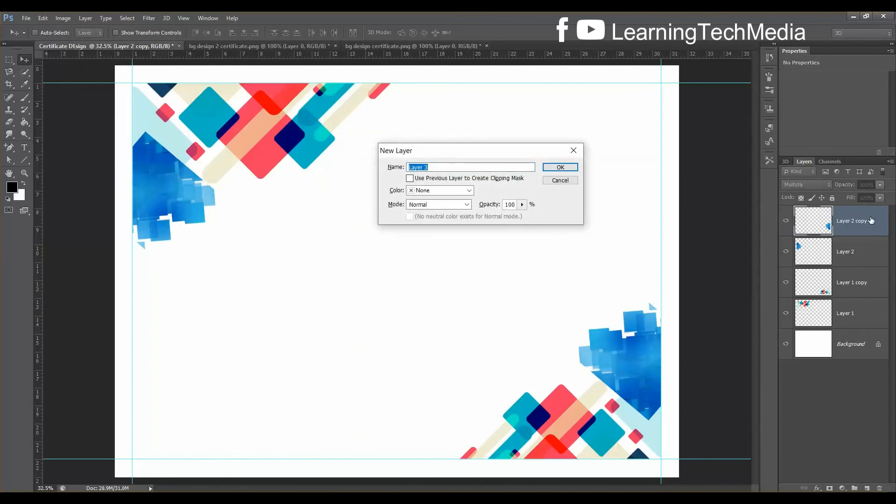
Add an empty Layer 3 and group Layer 1 through Layer 2 copy together
left_click(560, 168)
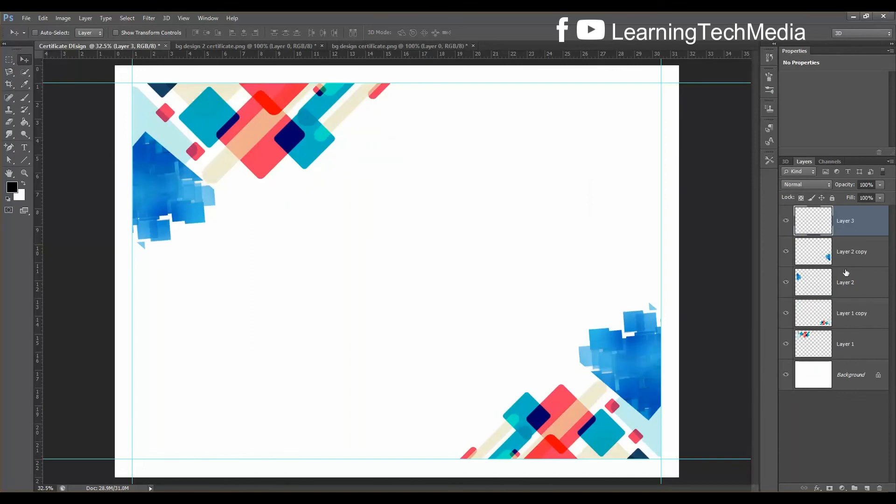
left_click(855, 258)
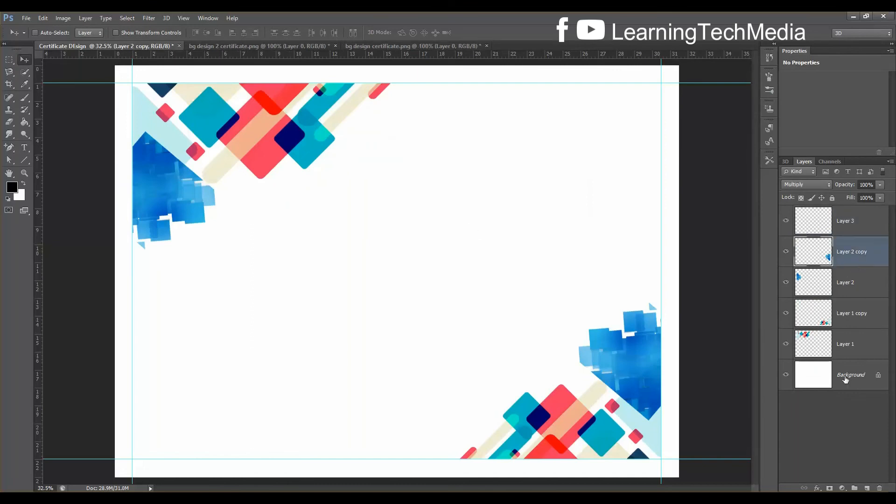
left_click(852, 346, "shift")
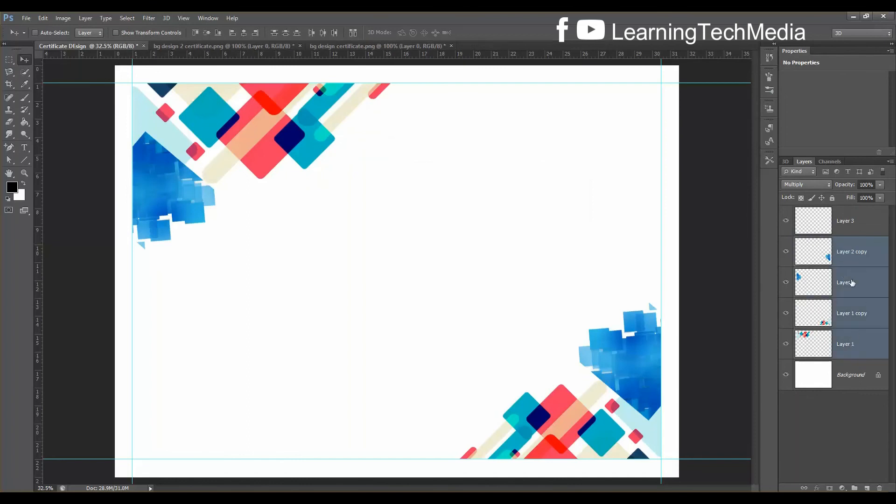
key("ctrl+g")
Rename the group 'bg design', hide it, and make Layer 3 active
double_click(824, 242)
type("ba")
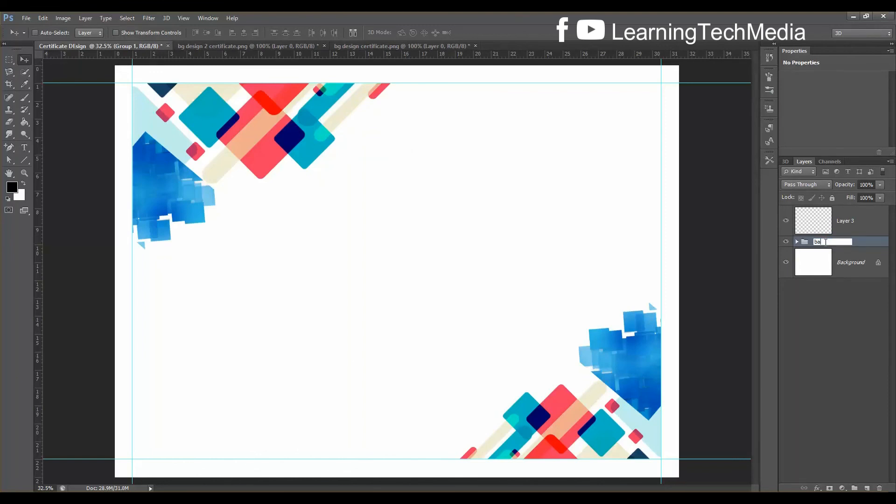
type("g")
key("Return")
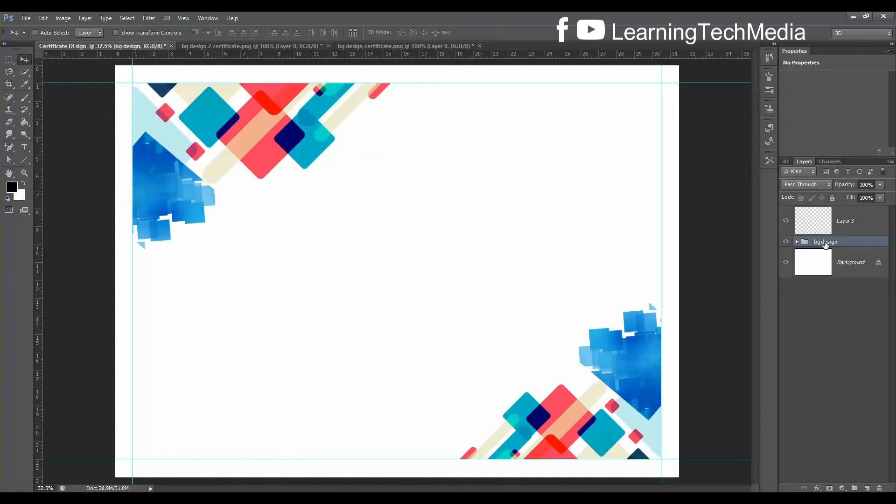
left_click(786, 242)
left_click(851, 228)
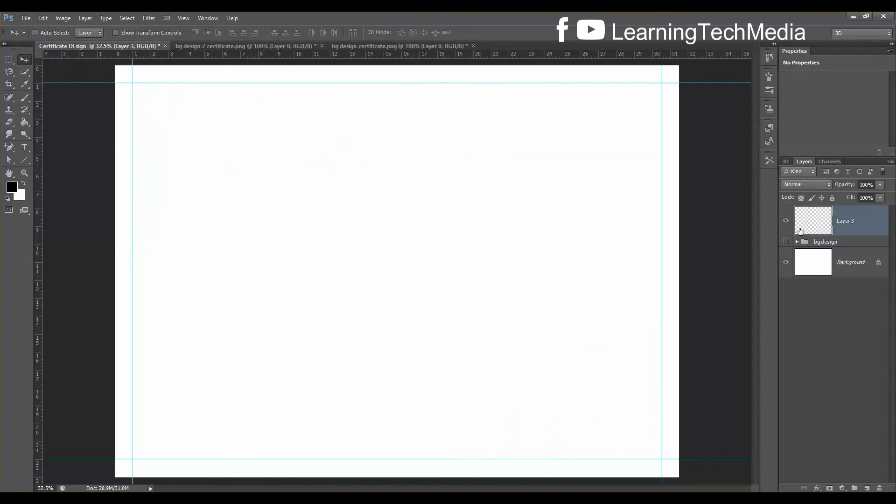
Draw a rectangular marquee selection spanning the area between the guides
left_click(10, 58)
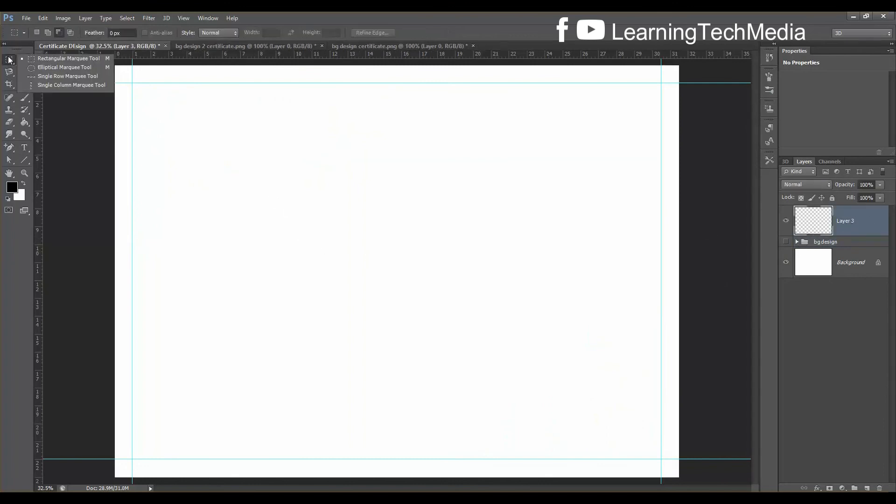
left_click(41, 62)
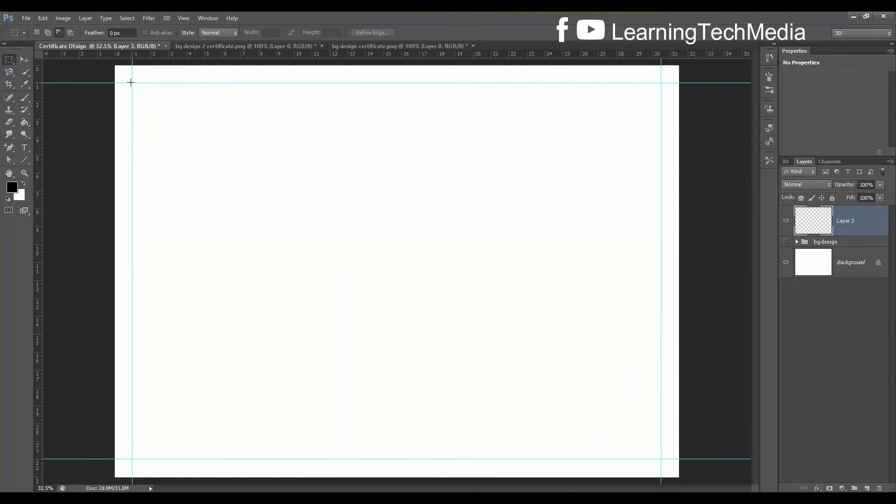
left_click_drag(132, 83, 614, 395)
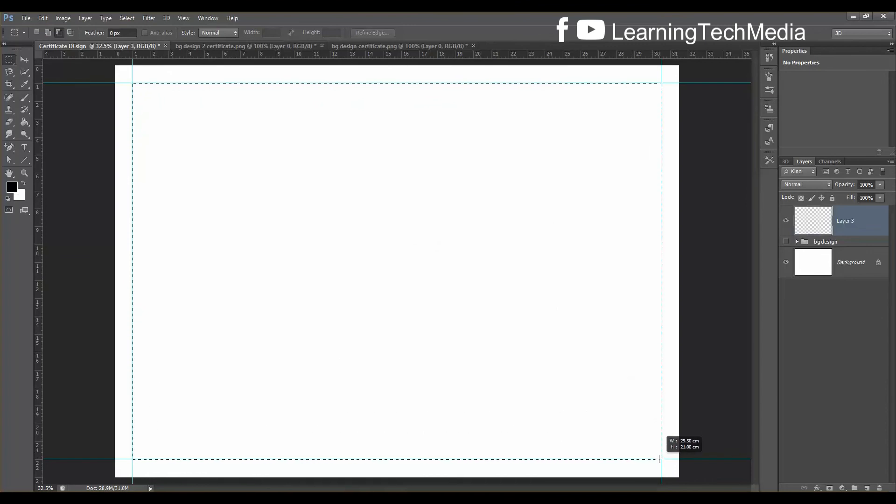
left_click_drag(658, 460, 659, 458)
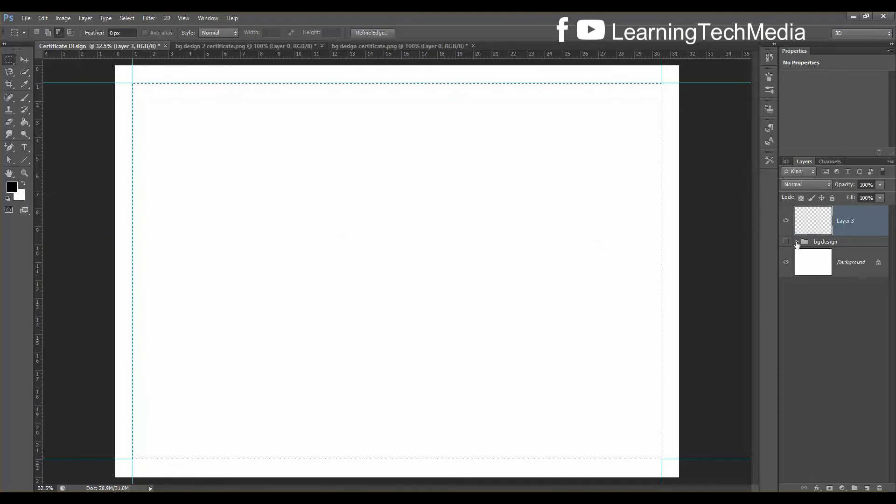
Show bg design, sample the corner graphic's blue with the Eyedropper, then hide it again
left_click(785, 241)
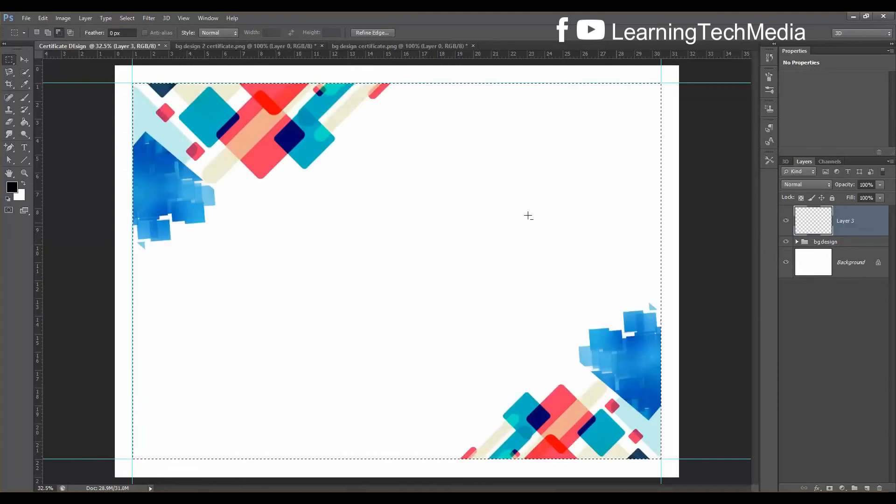
left_click(27, 83)
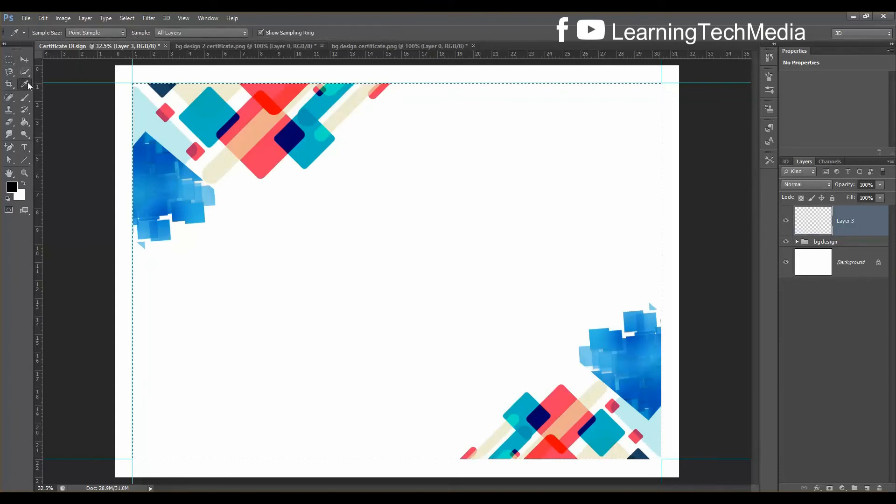
left_click(164, 154)
left_click(658, 392)
left_click(787, 241)
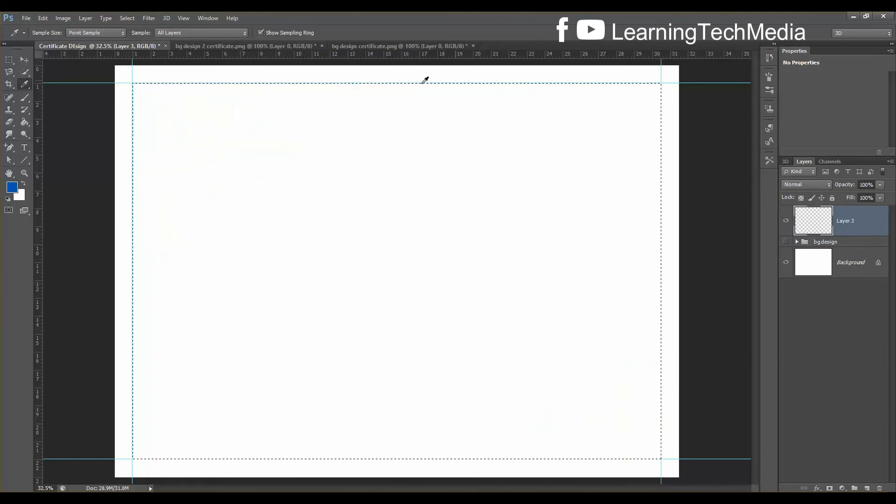
Return to the Rectangular Marquee and fill the selection with the sampled blue
left_click(9, 59)
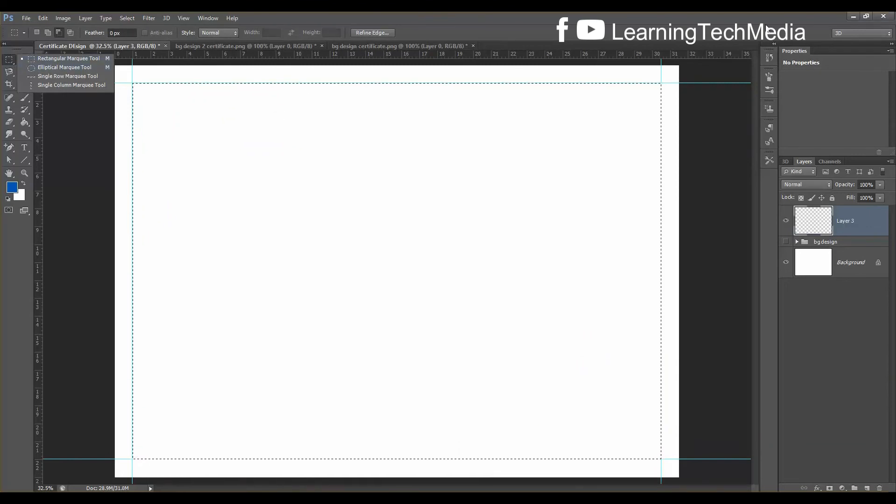
left_click(764, 24)
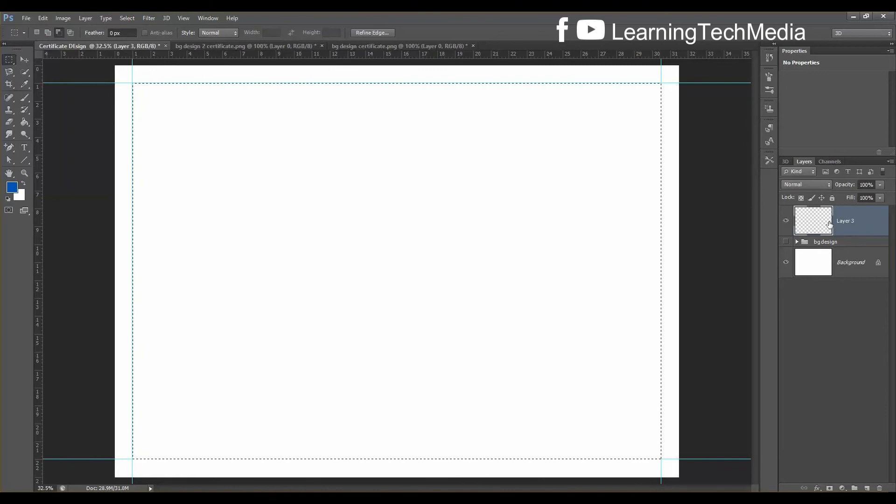
key("alt+BackSpace")
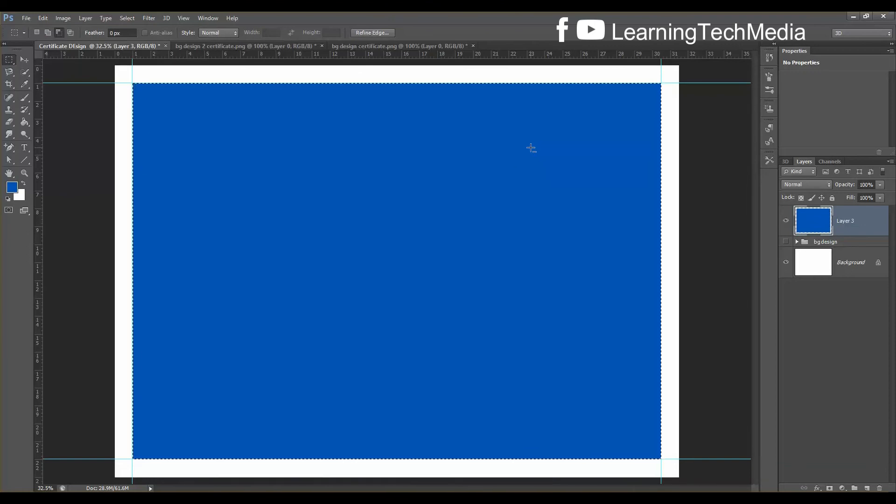
Confirm the blue fill, deselect, and duplicate Layer 3 as Layer 3 copy
key("Return")
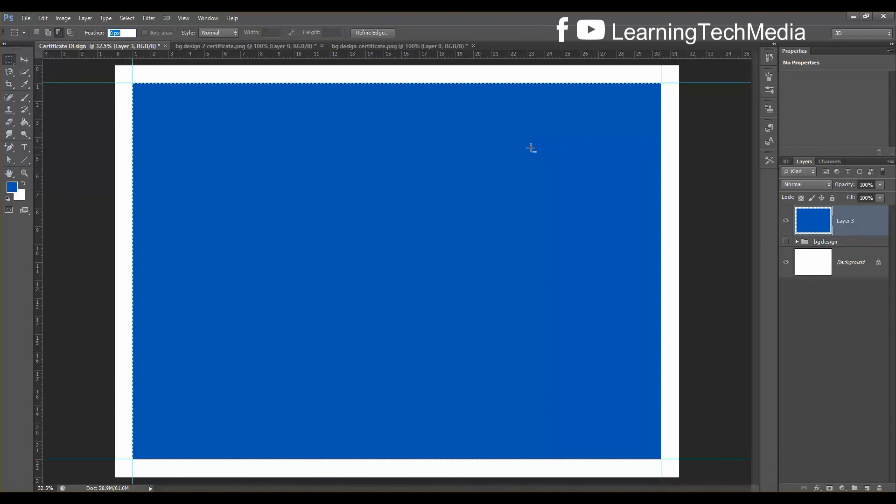
key("ctrl+d")
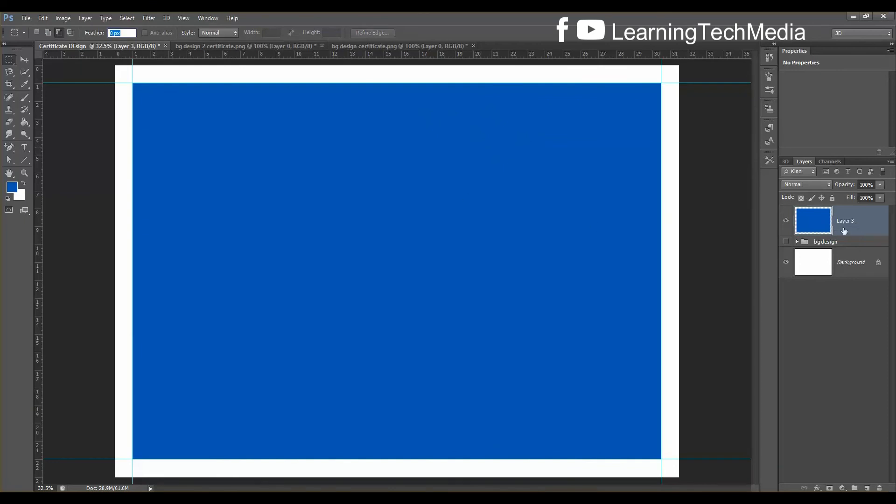
key("ctrl+j")
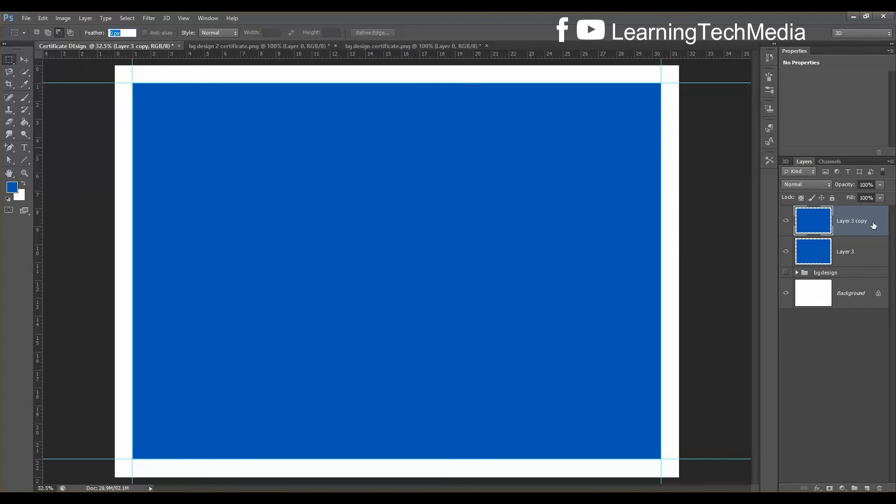
key("ctrl+t")
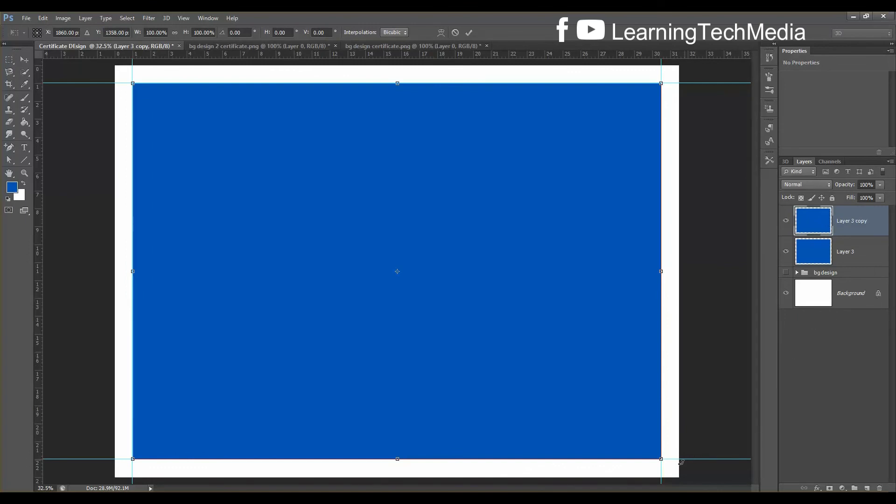
Scale Layer 3 copy to about 91.76% width and 88.51% height inside the blue rectangle
left_click_drag(661, 458, 630, 437)
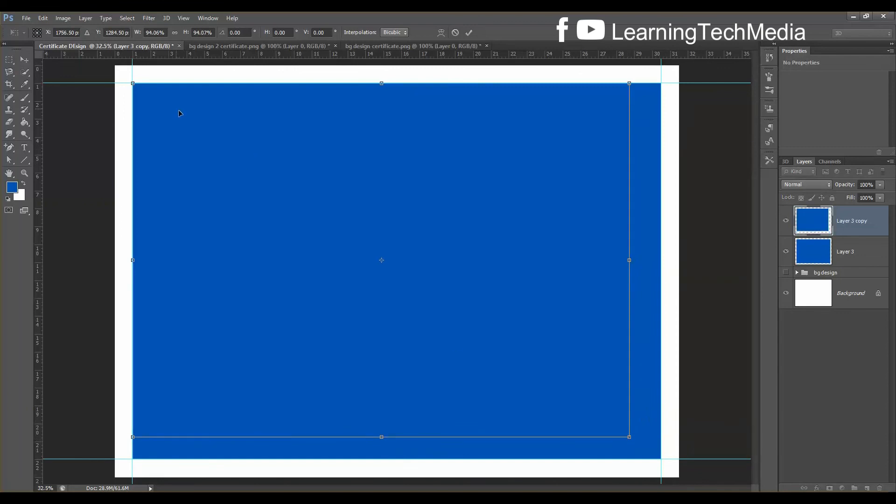
left_click_drag(629, 260, 640, 262)
left_click_drag(132, 260, 156, 260)
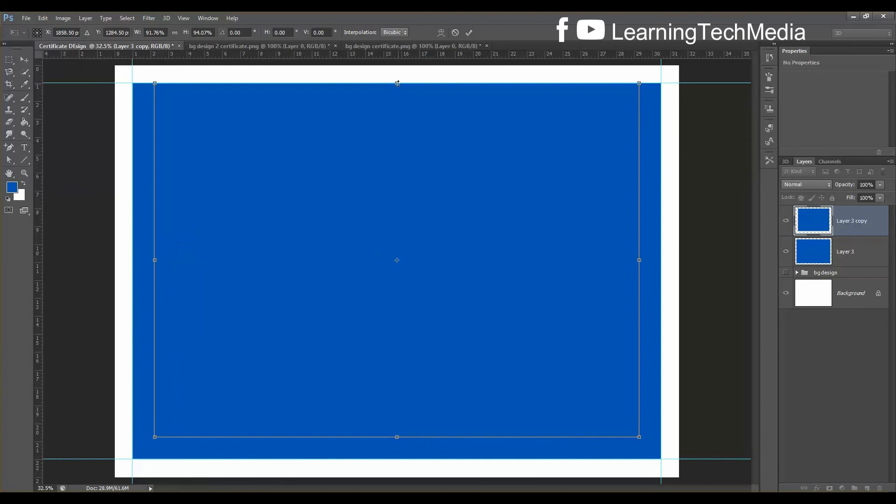
left_click_drag(397, 83, 395, 105)
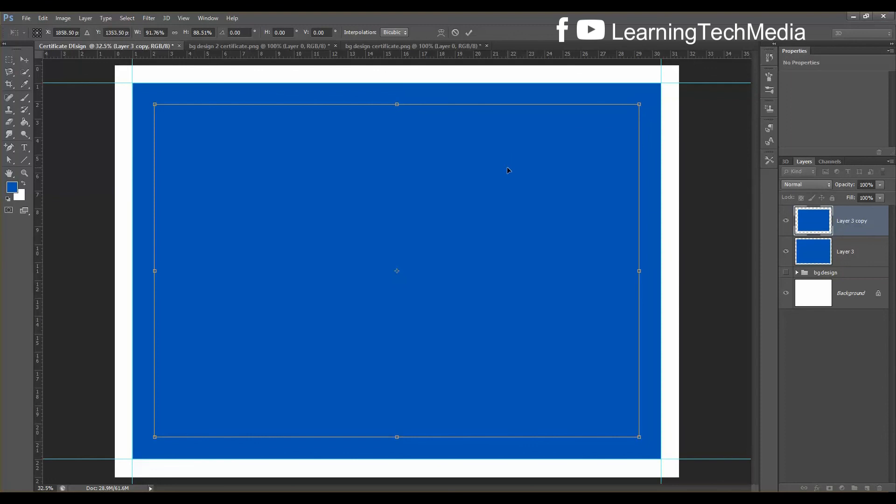
key("Return")
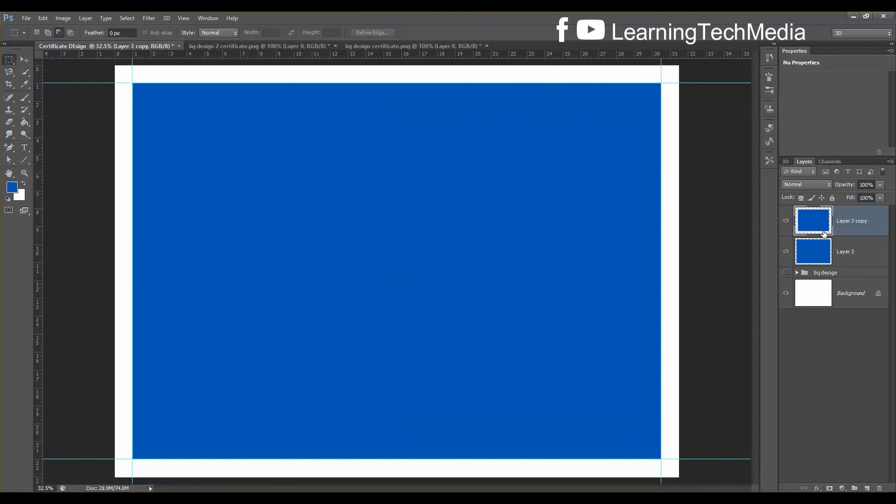
Give Layer 3 copy a red Color Overlay, load its outline as a selection, and select Layer 3
double_click(877, 225)
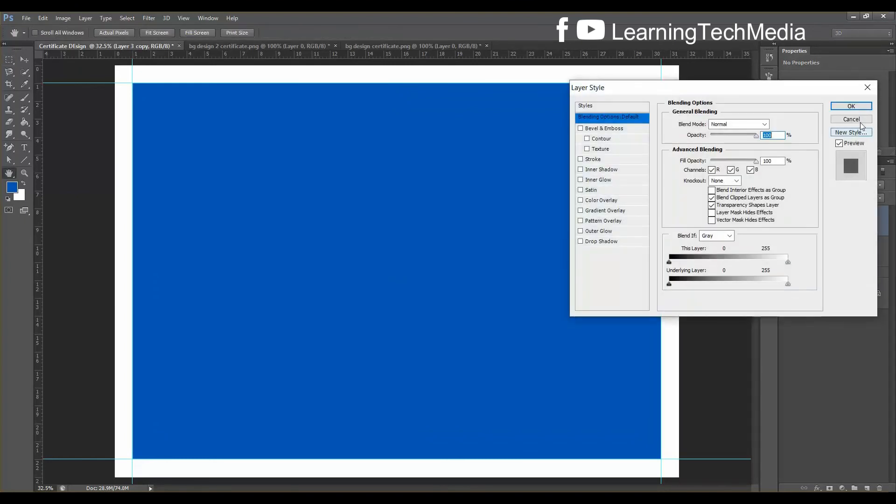
left_click(612, 202)
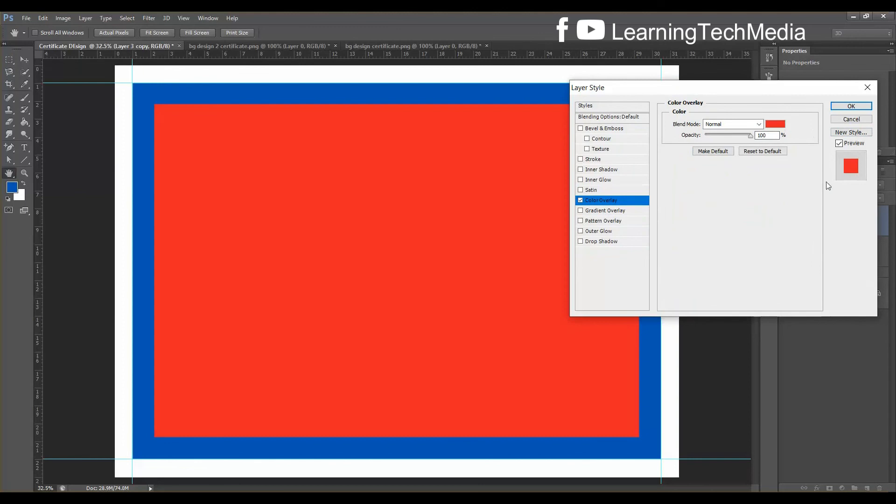
left_click(851, 107)
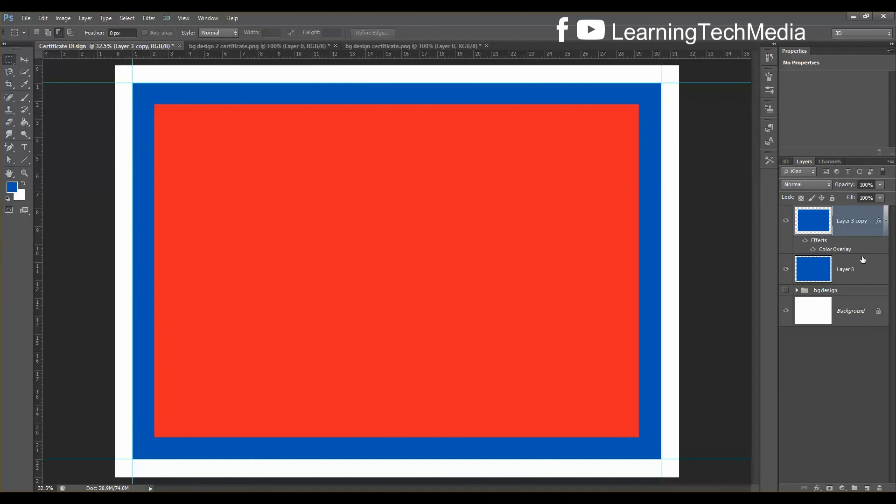
left_click(816, 222, "ctrl")
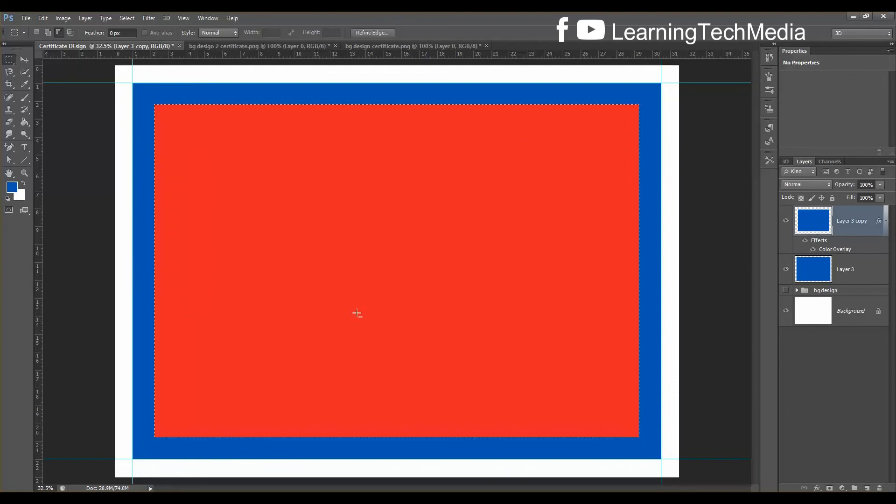
left_click(848, 275)
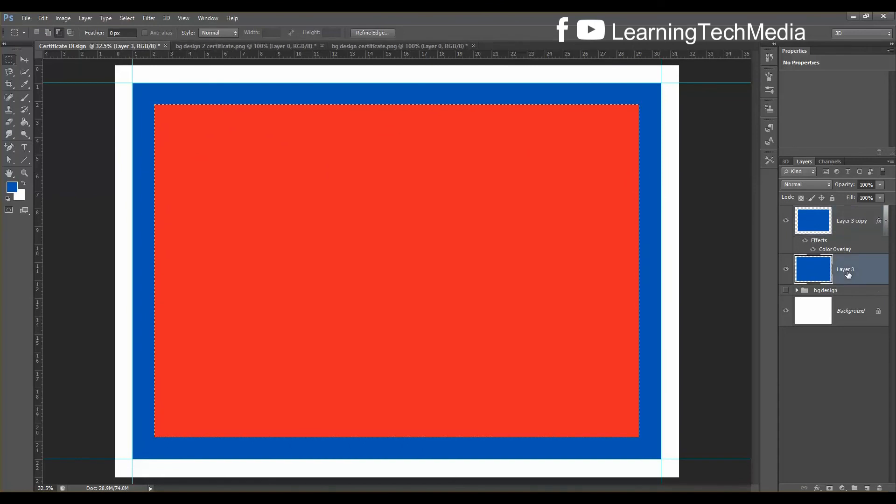
Delete the selected inner area from Layer 3, hide the red copy, and deselect
key("Delete")
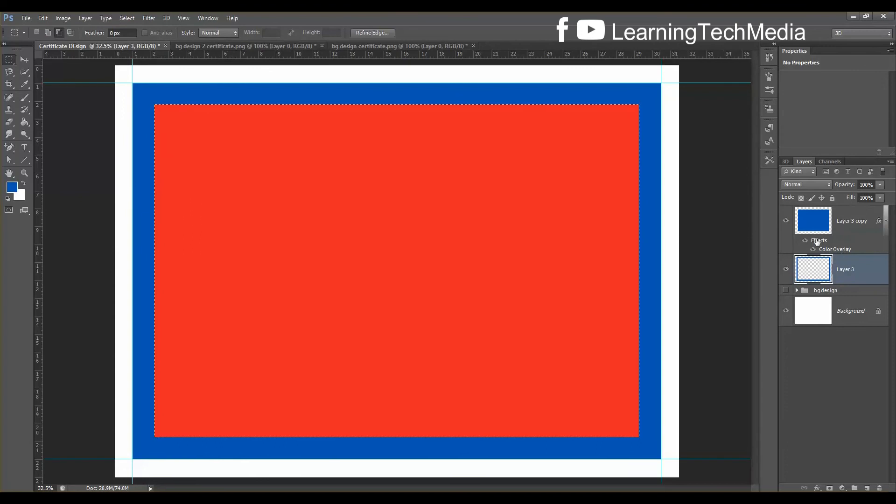
left_click(841, 226)
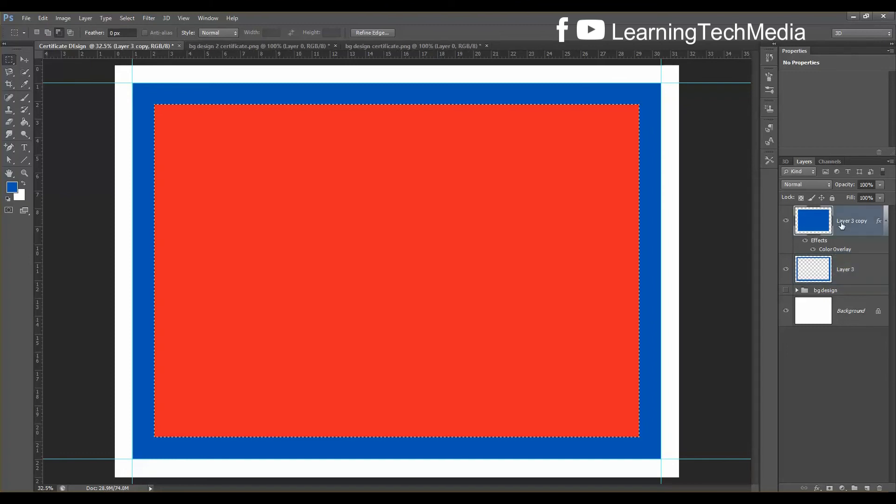
left_click(786, 222)
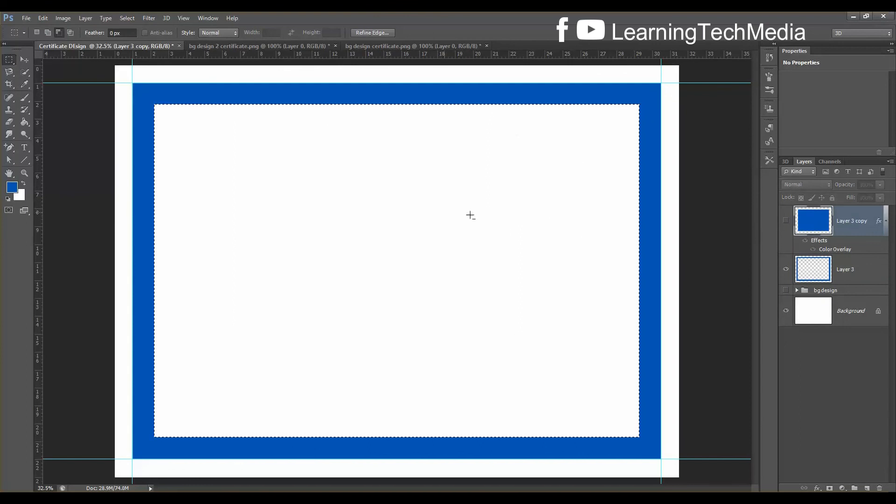
key("ctrl+d")
Delete the red Layer 3 copy, checking the blue frame with it shown and hidden
left_click(786, 221)
left_click(786, 222)
left_click(787, 222)
left_click(787, 222)
key("Delete")
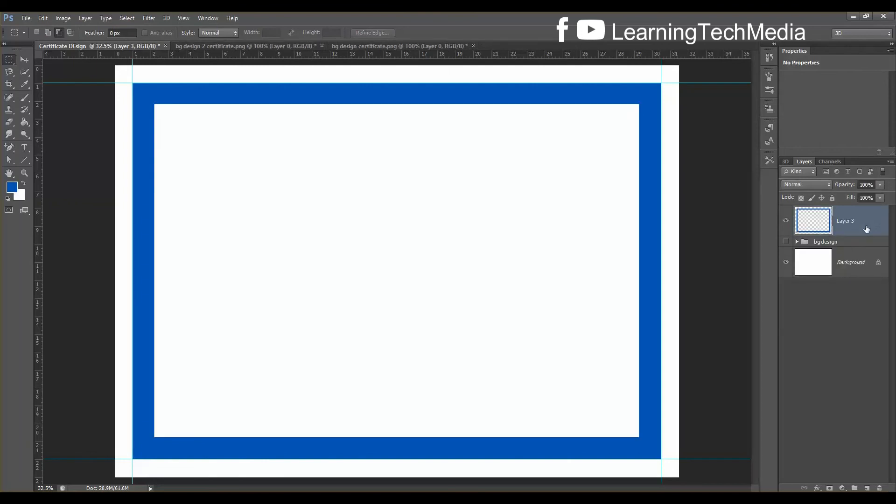
left_click(786, 222)
left_click(786, 222)
Show the bg design group, move it above Layer 3, and rename Layer 3 'border'
left_click(787, 242)
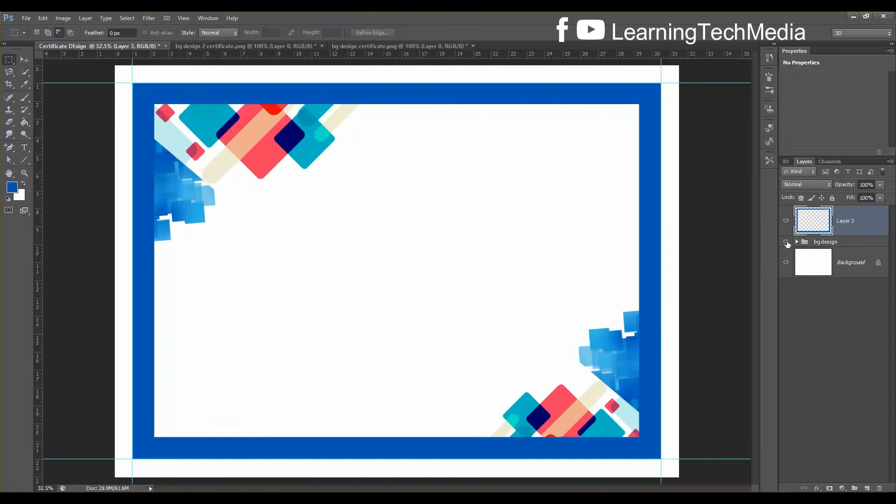
left_click_drag(833, 243, 839, 210)
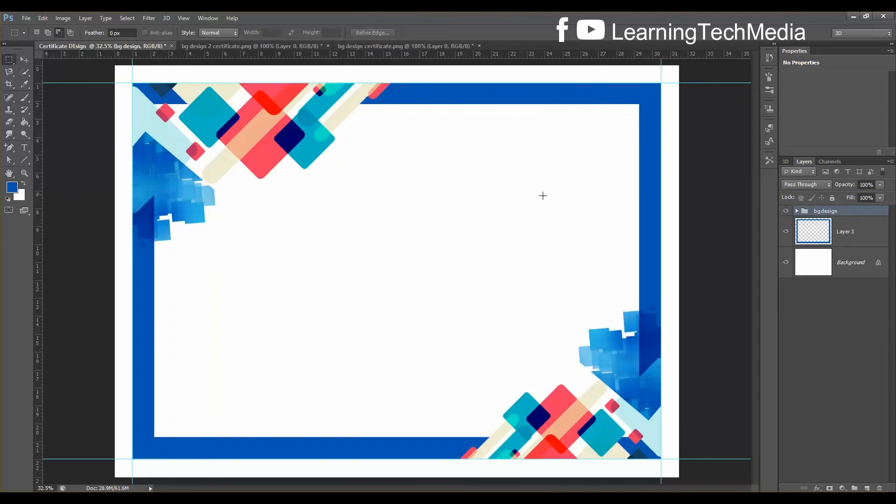
left_click(842, 236)
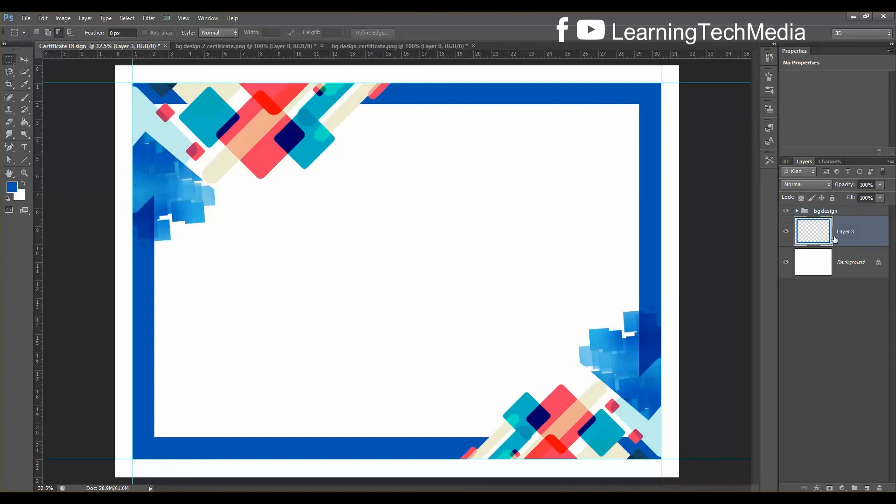
double_click(846, 232)
type("border")
key("Return")
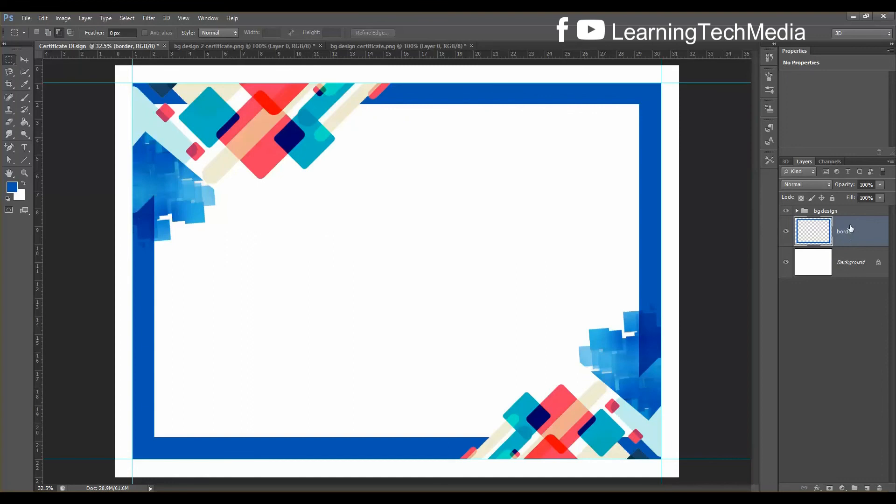
left_click(147, 18)
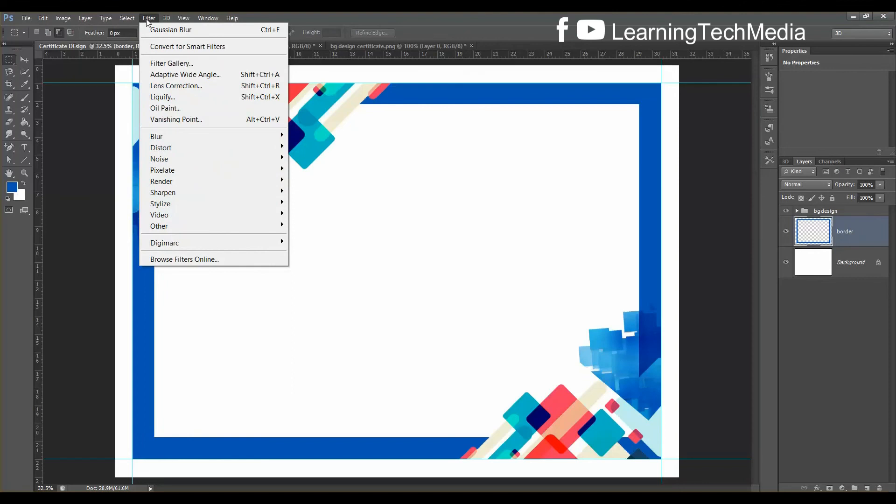
Apply a Gaussian Blur with a radius of about 41.5 pixels to the border layer
mouse_move(194, 135)
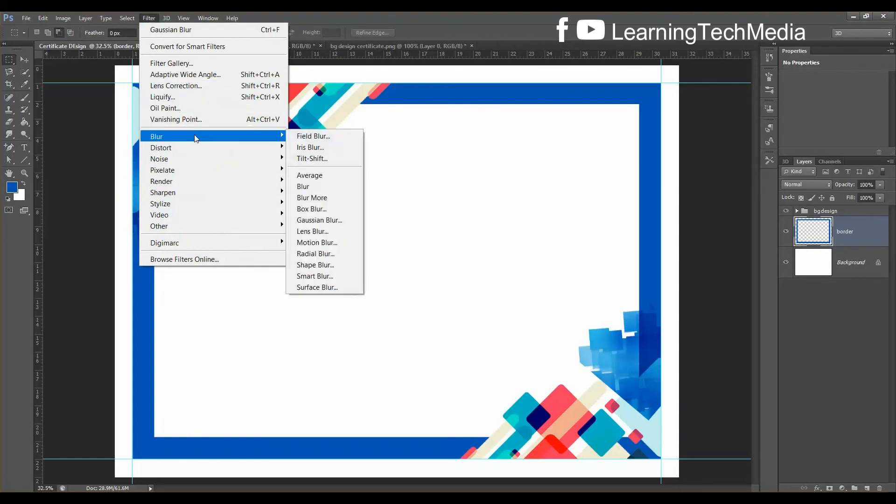
left_click(323, 215)
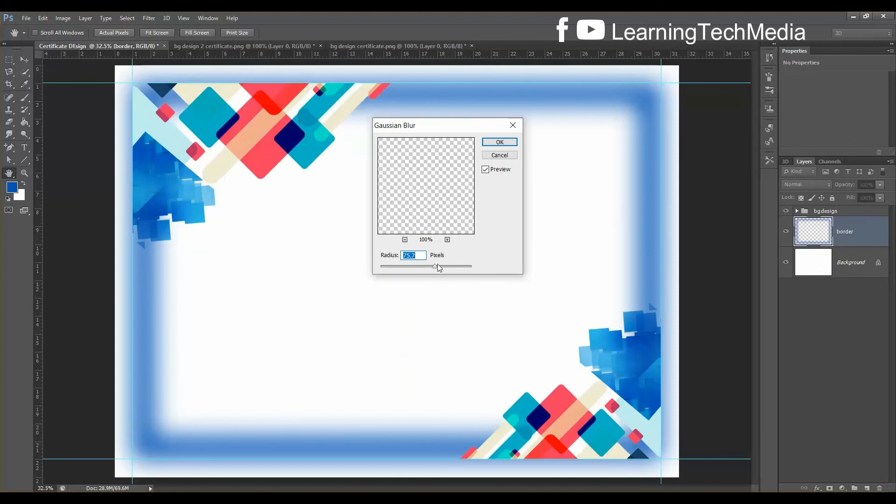
left_click_drag(434, 268, 430, 269)
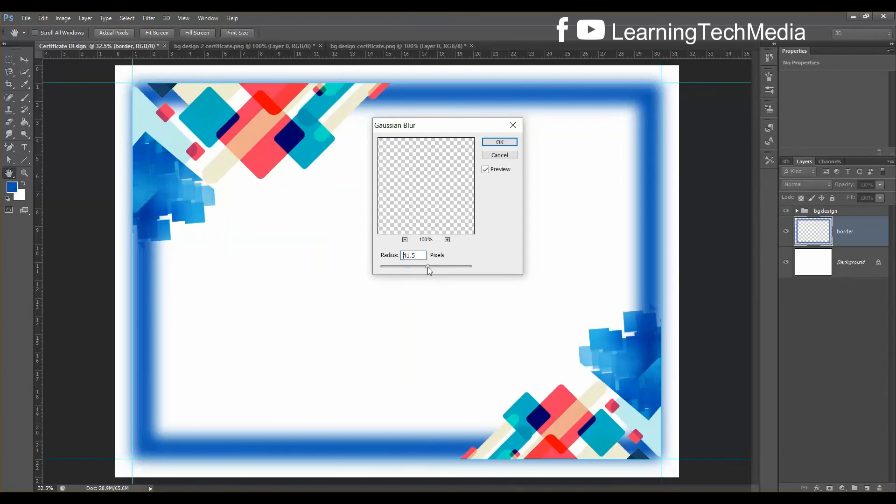
left_click(422, 267)
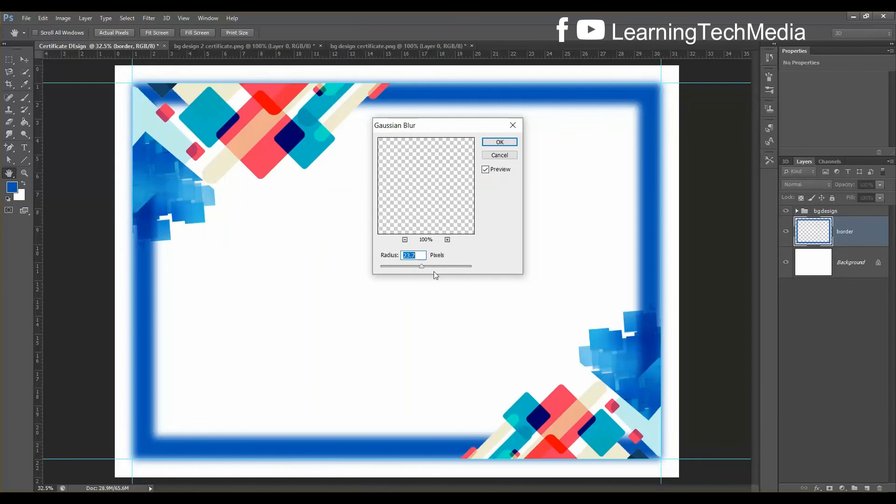
left_click_drag(423, 267, 422, 269)
left_click(504, 141)
key("m")
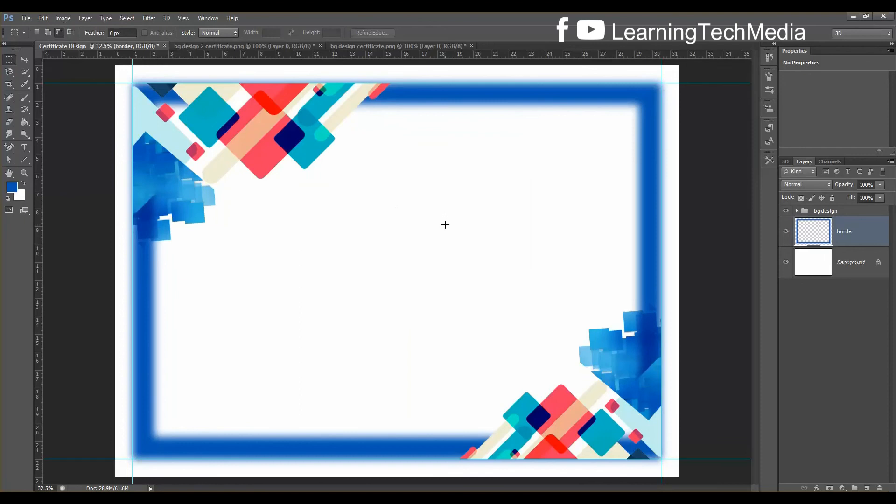
key("ctrl+plus")
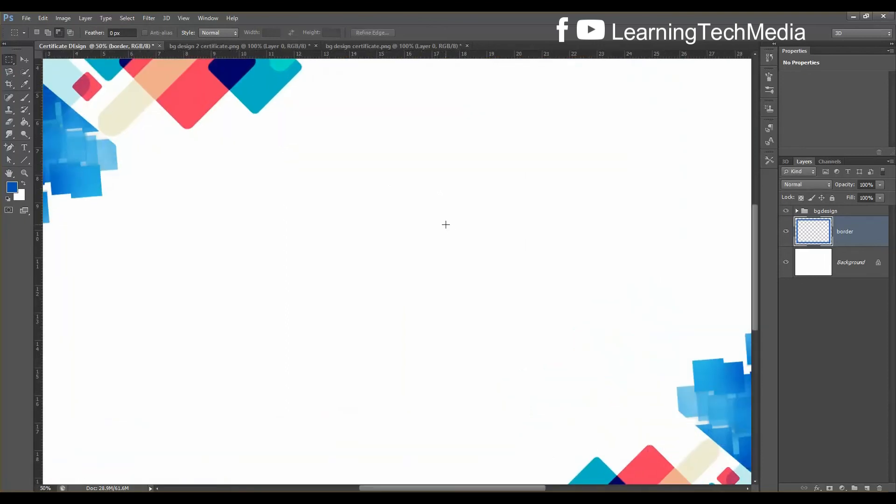
scroll(445, 225, "down", 2)
key("ctrl+minus")
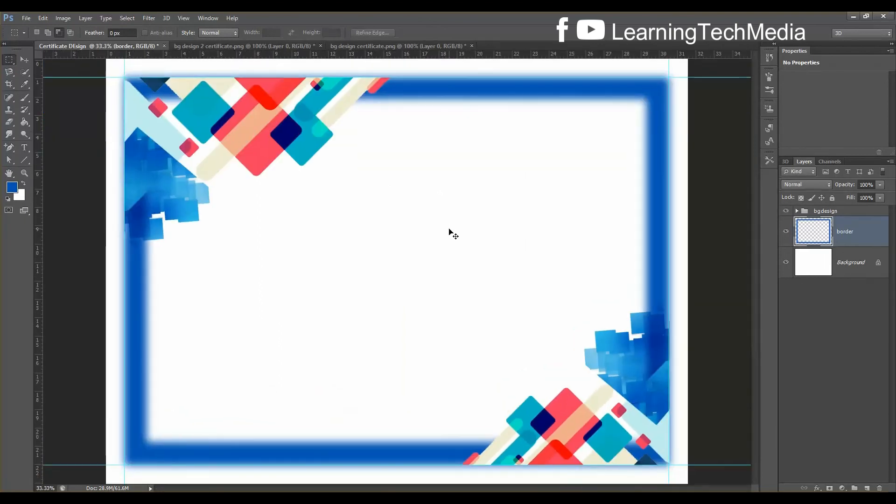
key("ctrl+plus")
key("ctrl+plus")
key("ctrl+minus")
key("ctrl+minus")
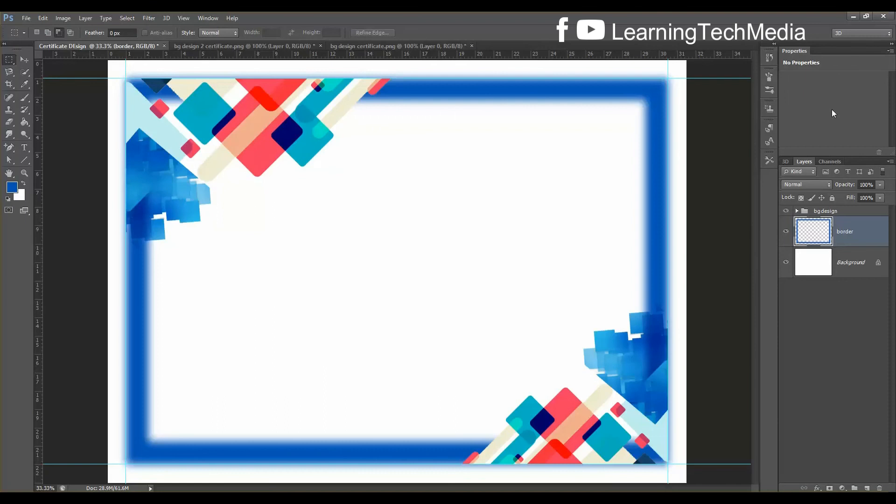
key("ctrl+o")
Open certificate BADGE.png and CHANNEL LOGO UPDATED.png together
scroll(583, 255, "down", 3)
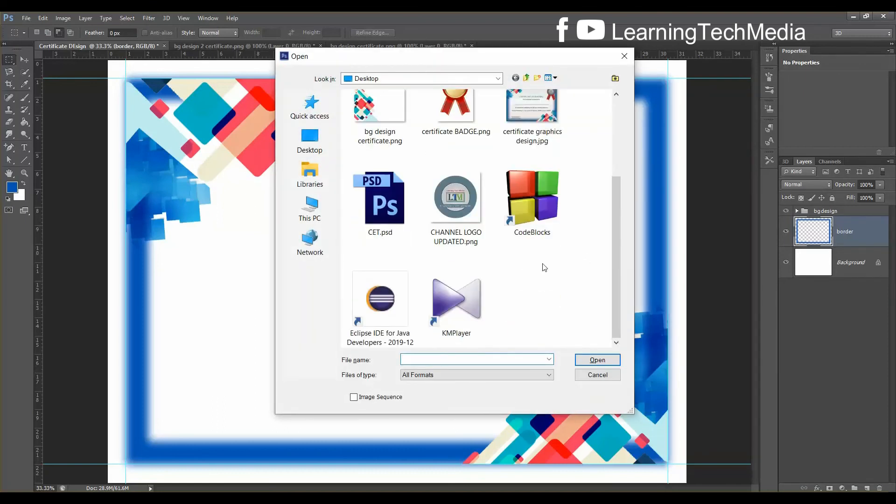
left_click(449, 229)
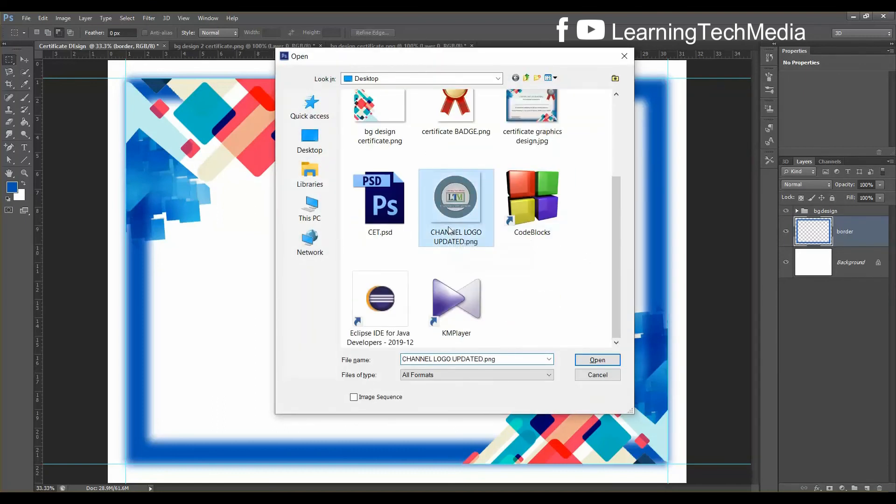
left_click(466, 132, "ctrl")
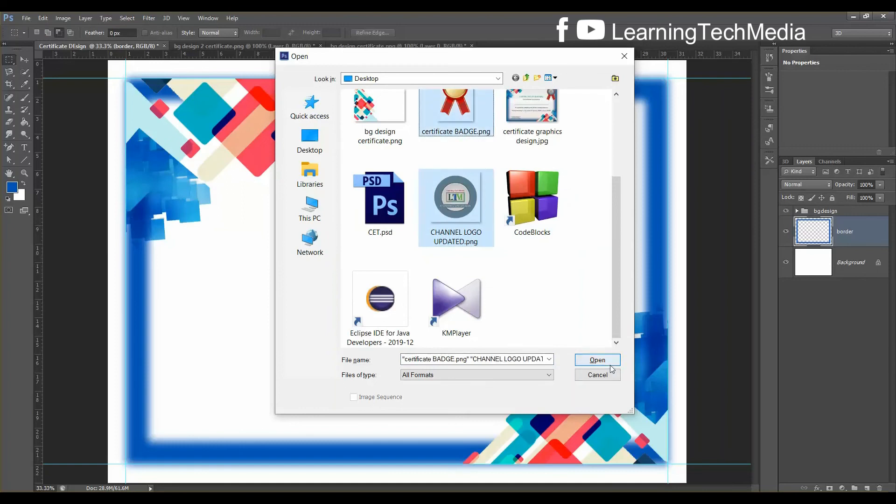
left_click(605, 364)
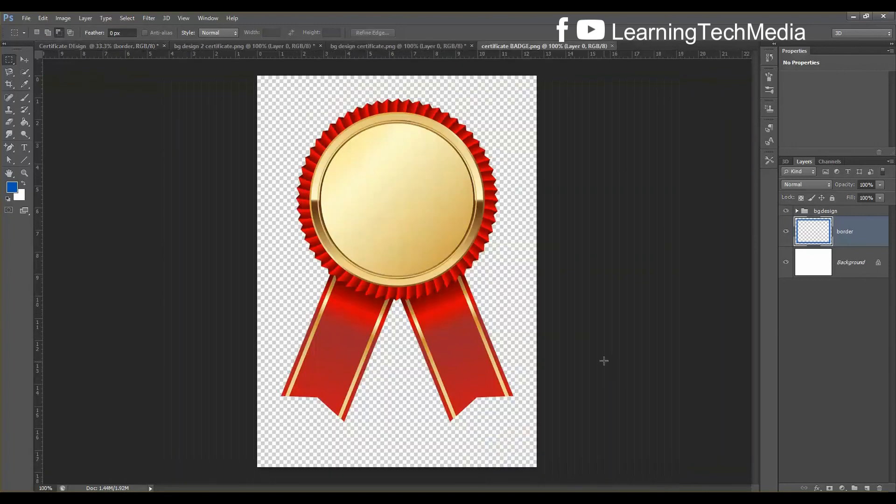
Drag the ribbon badge and the channel logo into the certificate document with the Move tool
left_click(540, 45)
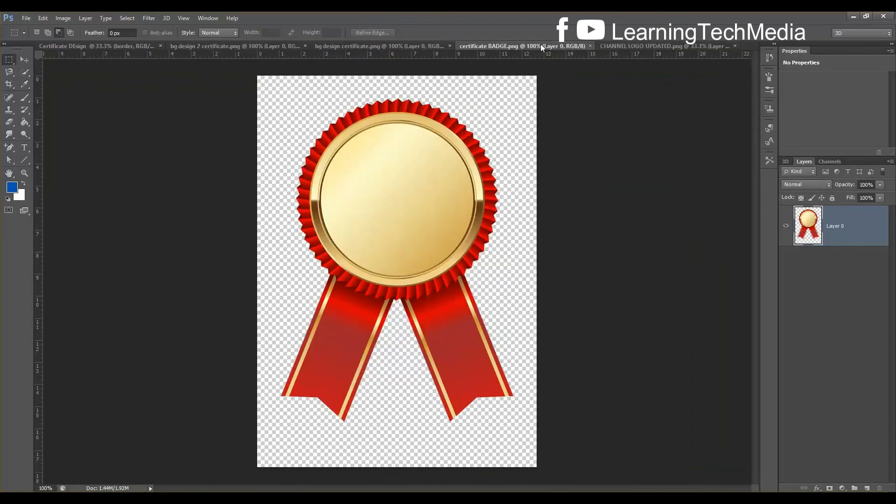
left_click(24, 59)
left_click_drag(392, 187, 596, 156)
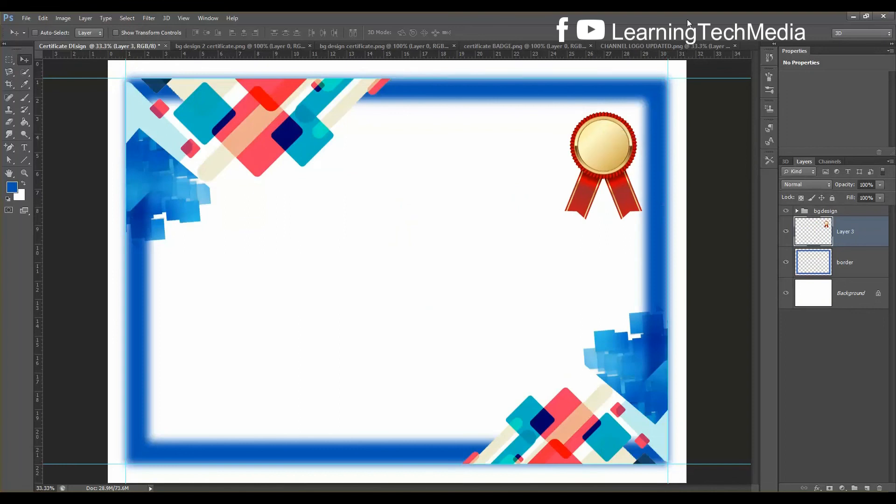
left_click(646, 47)
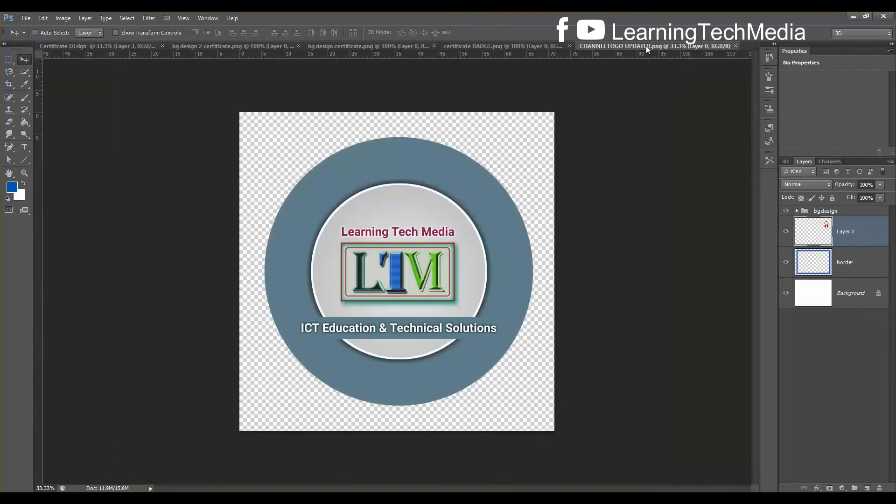
left_click_drag(444, 224, 471, 240)
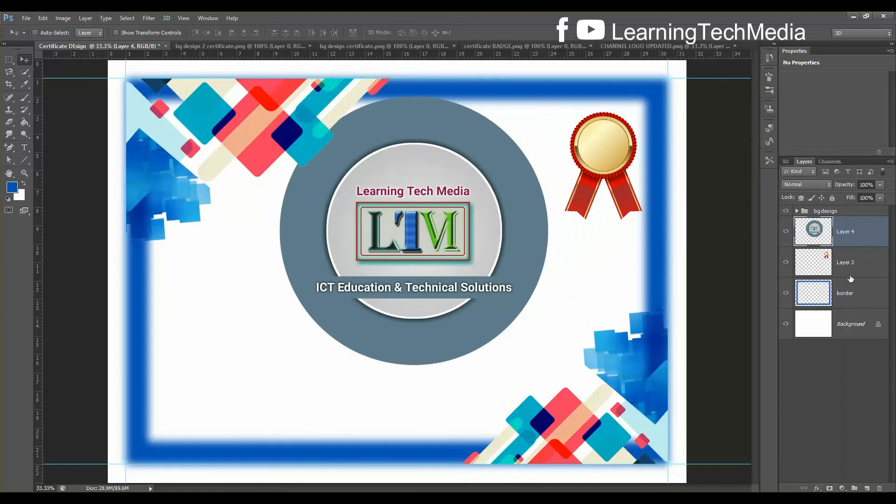
Free-transform the channel logo on Layer 4 down to about 30% size
key("ctrl+t")
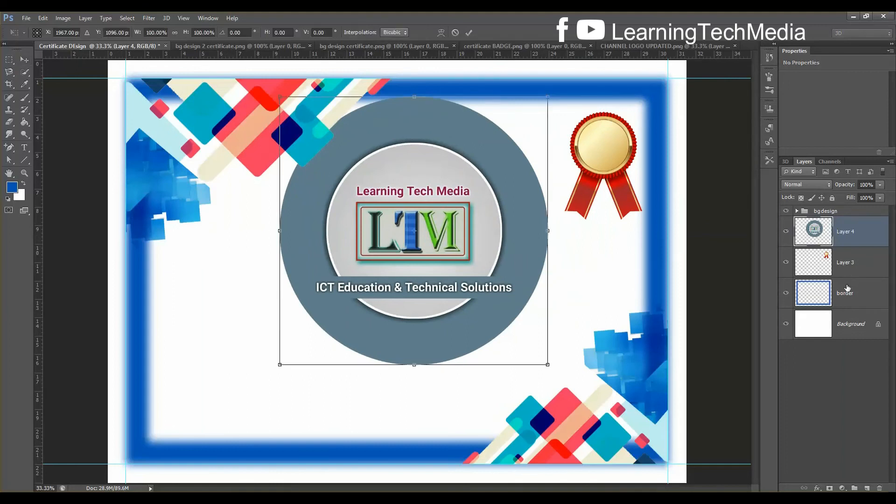
left_click_drag(548, 364, 612, 158)
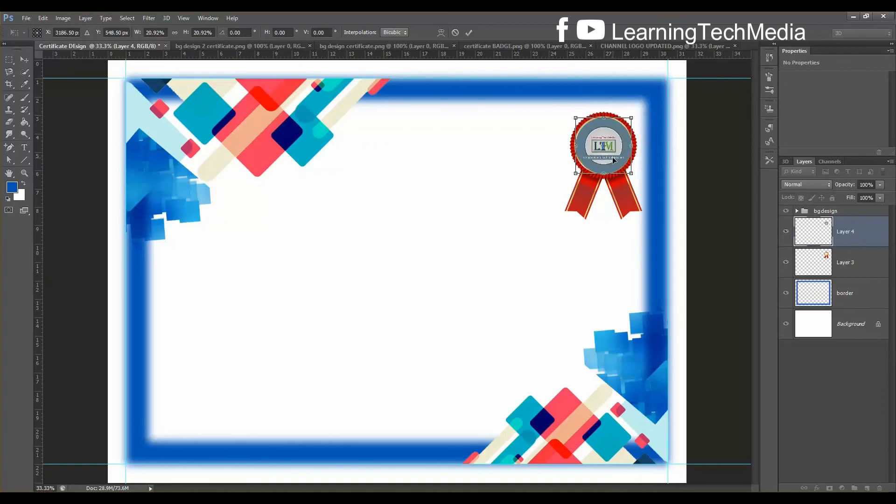
key("ctrl+plus")
key("ctrl+plus")
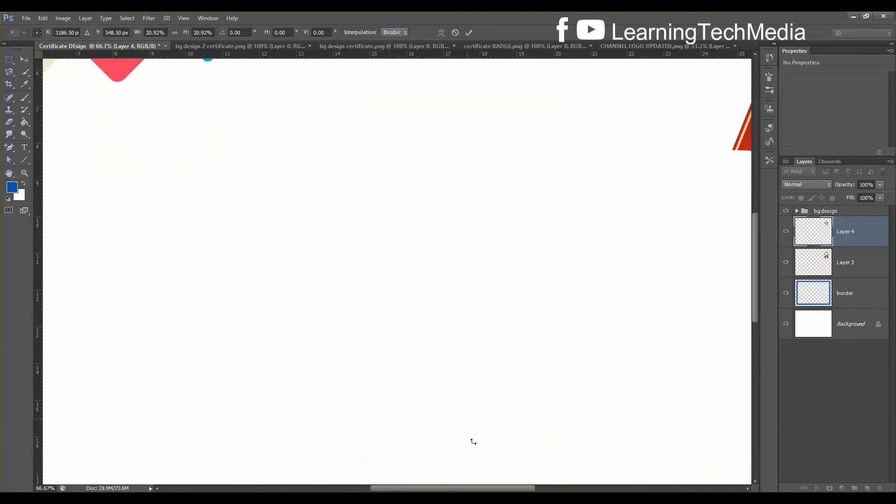
left_click_drag(501, 490, 581, 489)
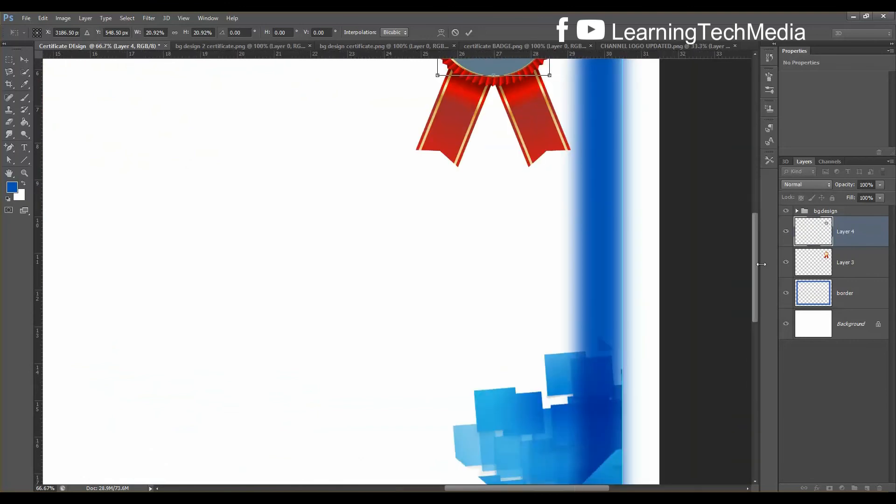
left_click_drag(757, 262, 758, 203)
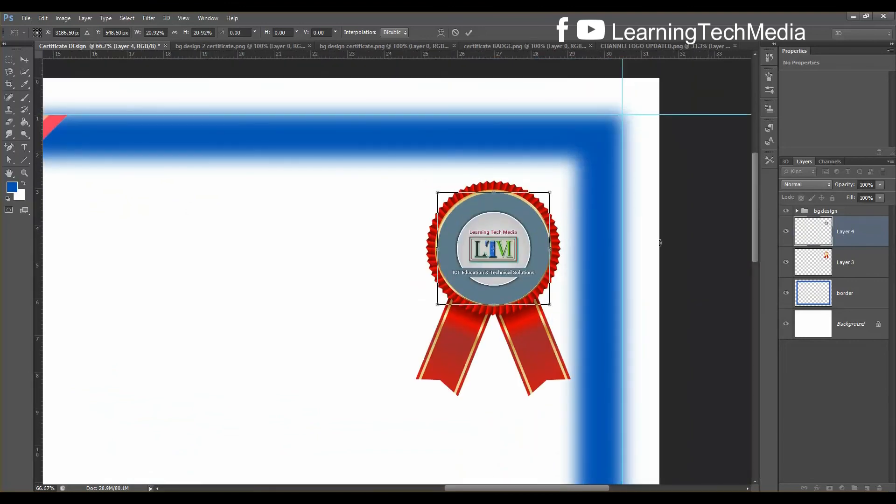
Nudge and slightly enlarge the logo disc to centre it on the rosette, then apply
key("Up")
key("Up")
key("Up")
key("Up")
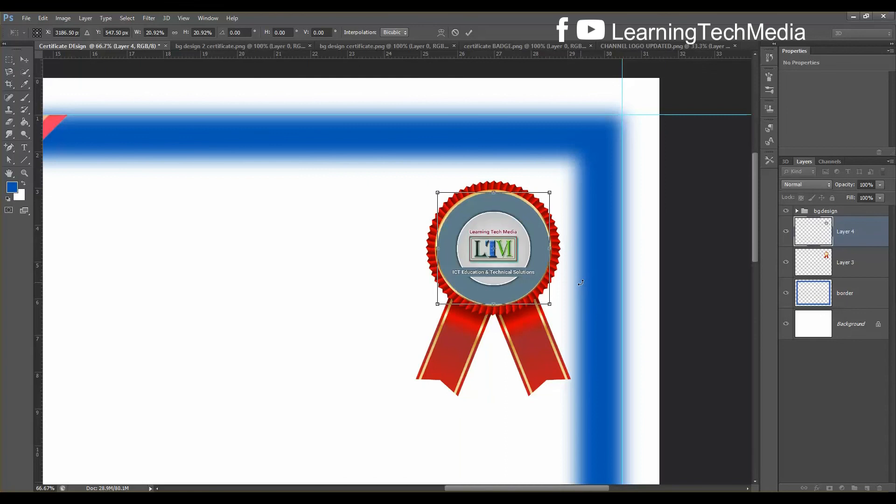
key("Up")
key("Up")
key("Up")
key("Up")
key("Up")
key("Left")
key("Left")
key("Left")
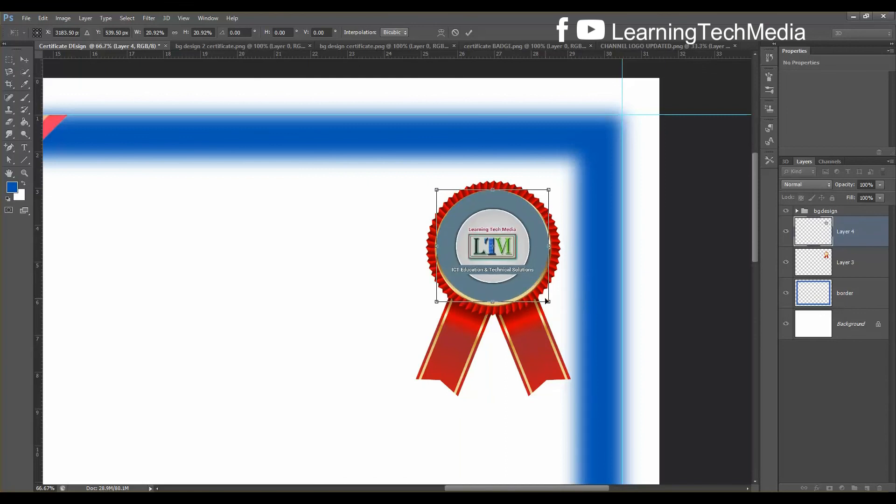
left_click_drag(549, 302, 553, 304)
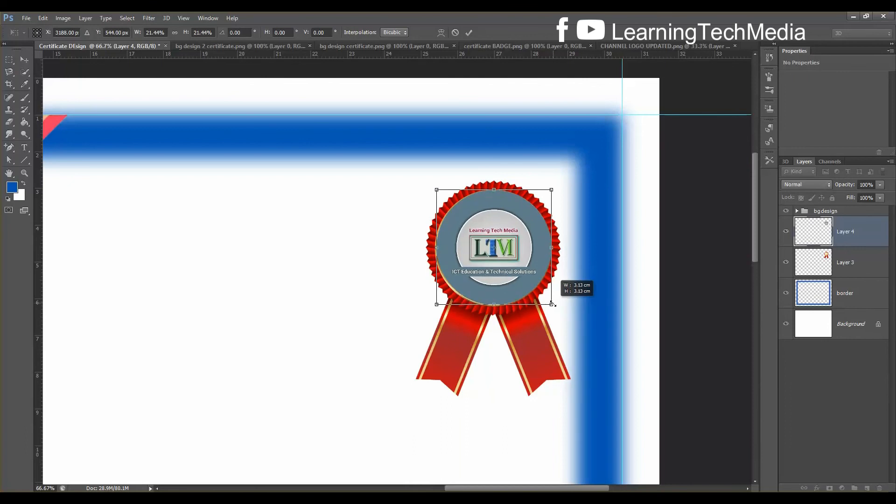
key("Left")
key("Left")
key("Left")
key("Left")
key("Left")
key("Left")
key("Left")
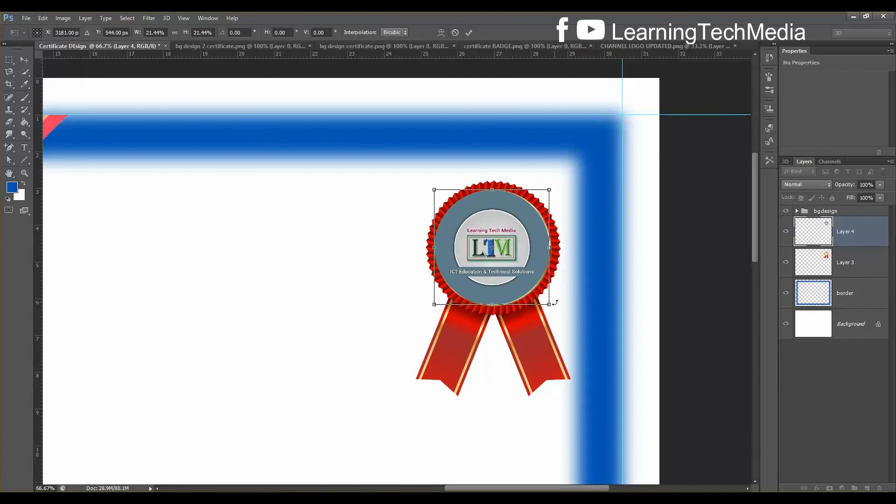
left_click_drag(549, 304, 552, 306)
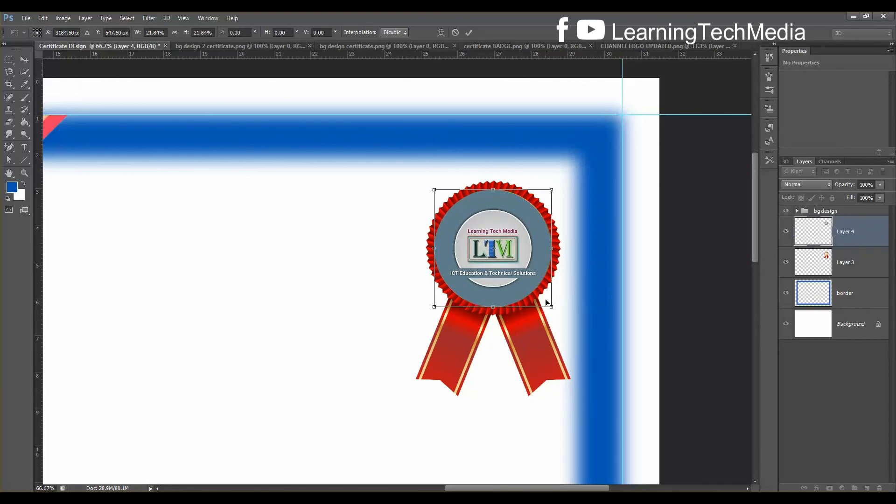
key("Up")
key("Up")
key("Up")
key("Up")
key("Return")
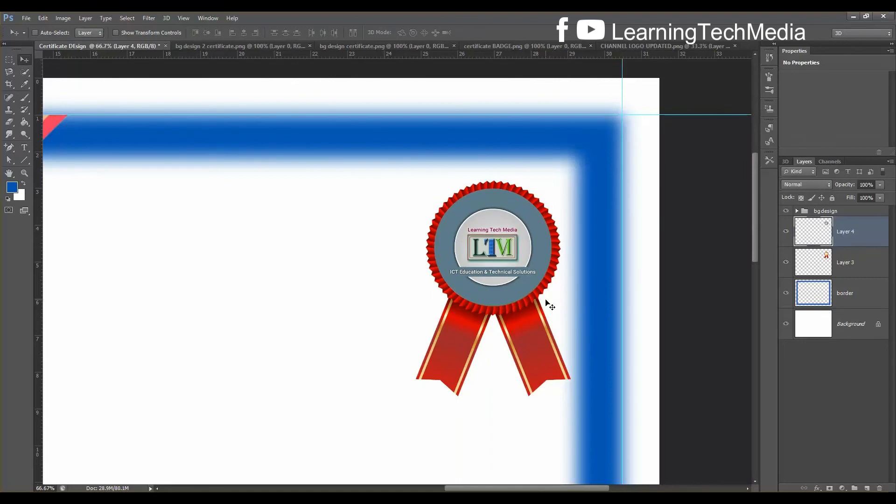
Zoom to 100% and nudge the logo disc pixel by pixel into place
key("ctrl+plus")
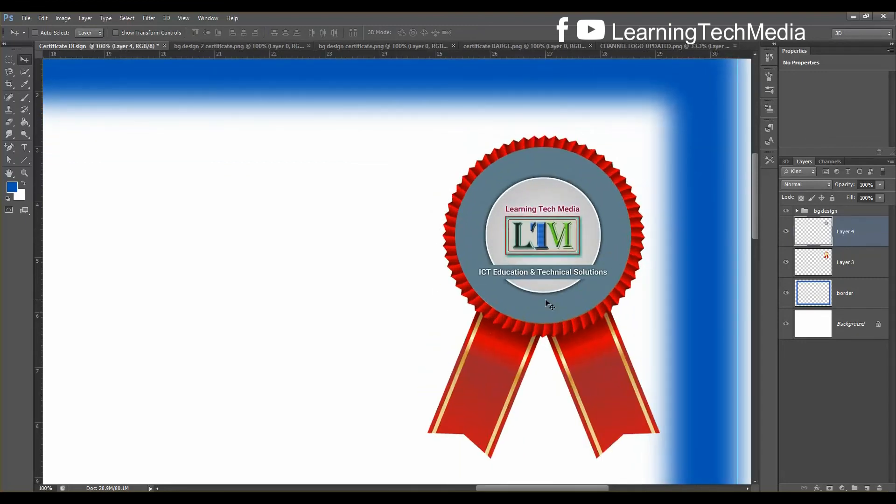
key("Down")
key("Up")
key("Up")
key("Down")
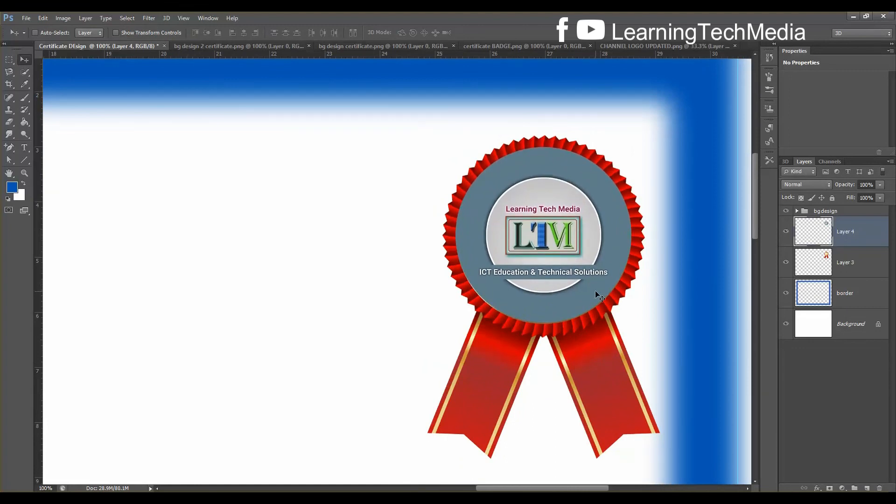
key("Left")
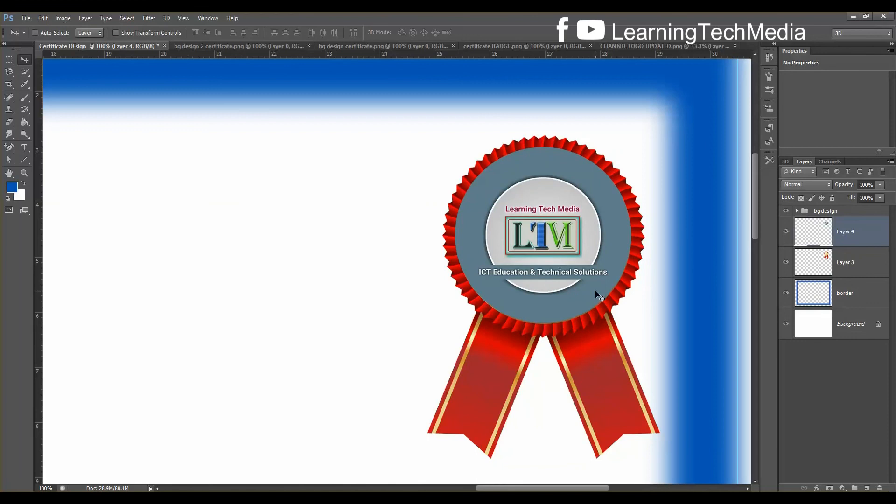
key("Right")
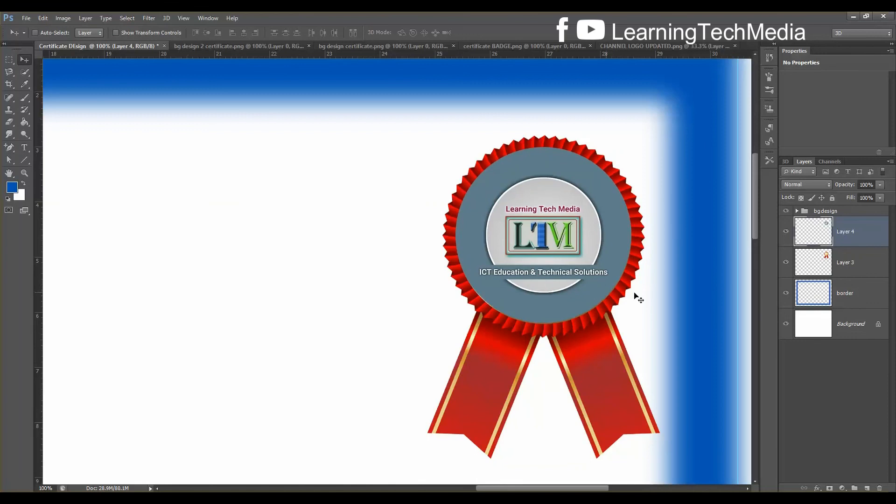
Group Layer 3 and Layer 4 into a new group named badge
left_click(846, 261)
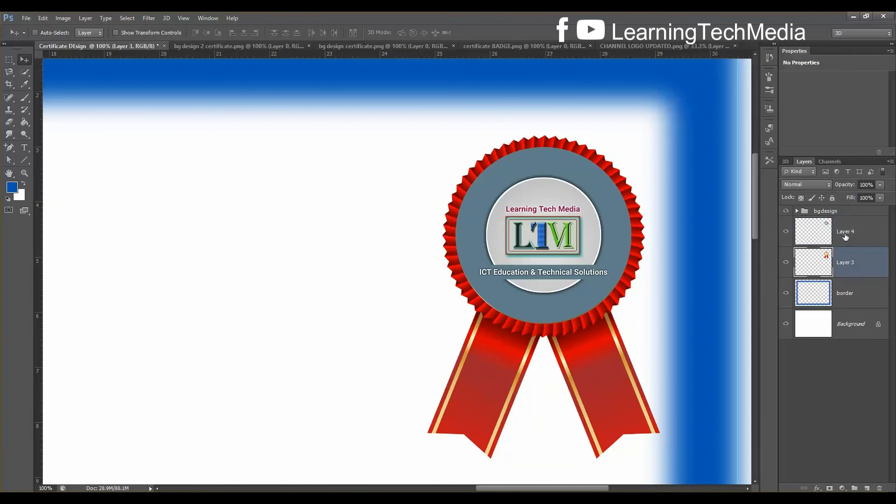
left_click(846, 237, "ctrl")
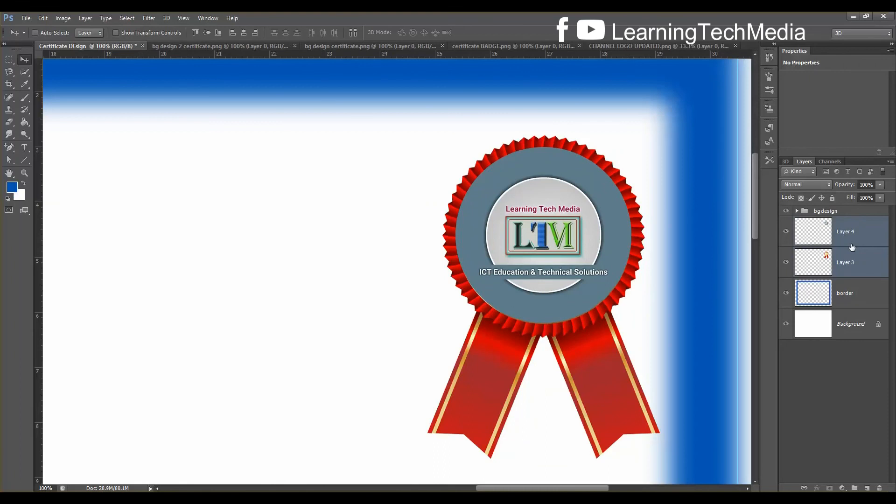
key("ctrl+g")
double_click(826, 222)
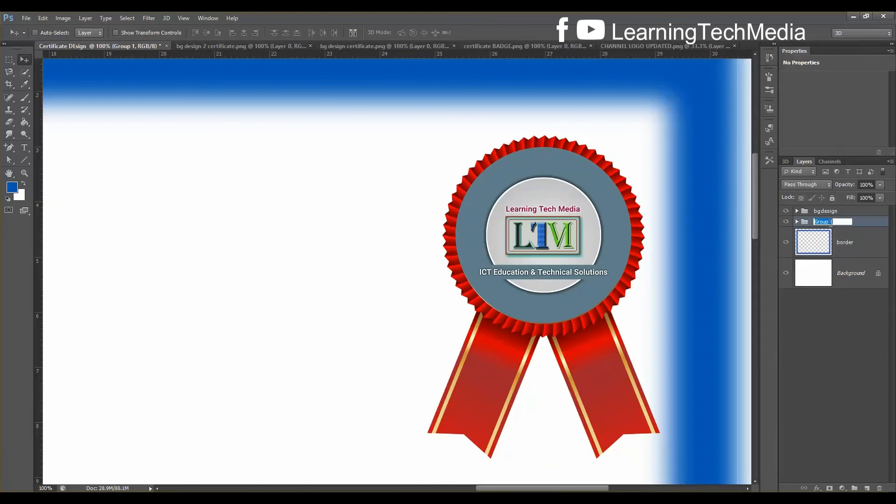
type("badge")
key("Return")
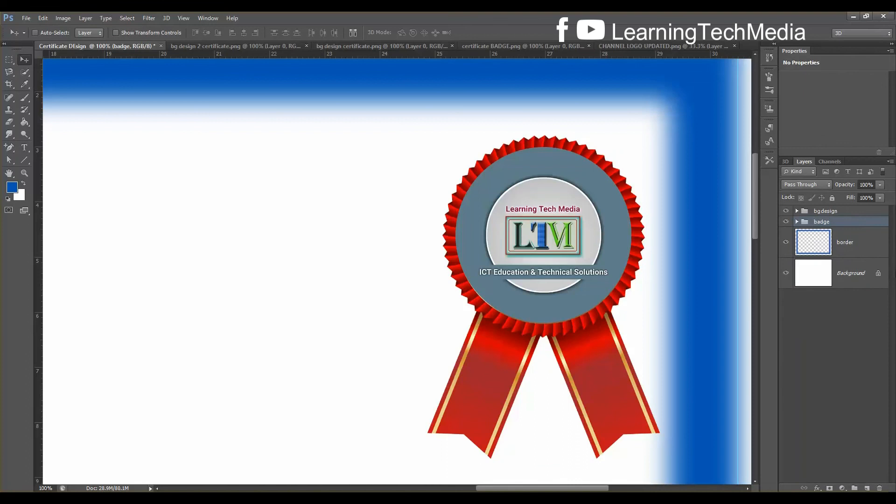
Toggle the badge's visibility to compare the layout, then shift the badge slightly left
left_click(786, 223)
left_click(786, 224)
left_click(788, 224)
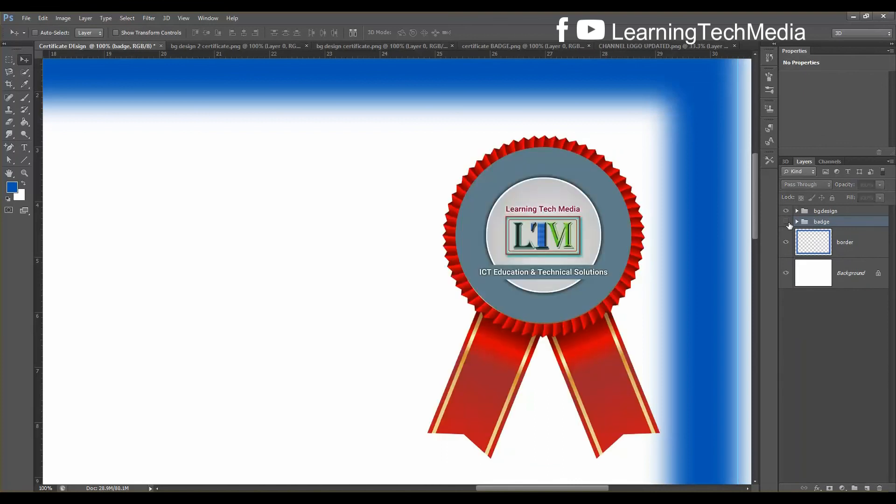
left_click(786, 224)
key("ctrl+minus")
key("ctrl+minus")
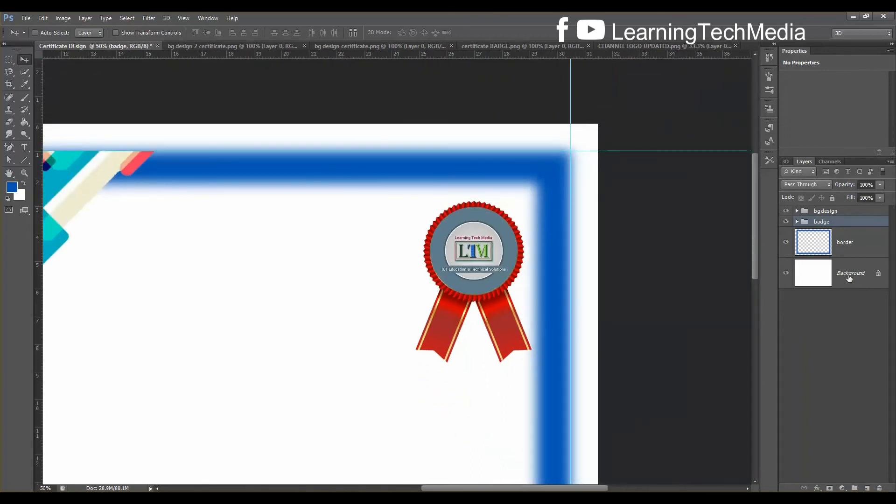
key("ctrl+minus")
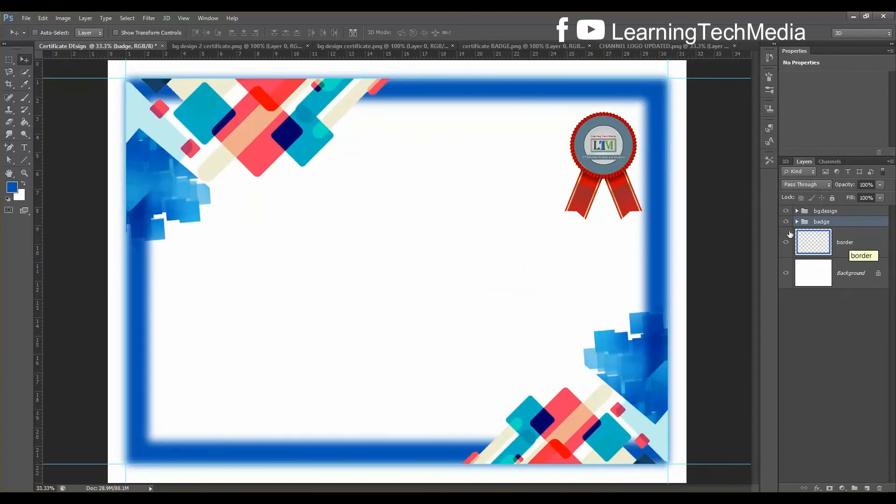
left_click_drag(620, 152, 616, 145)
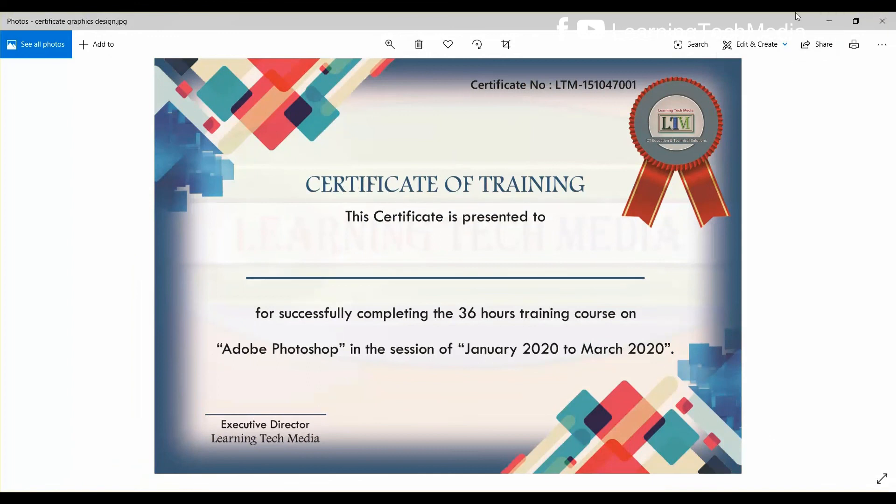
Minimize the certificate graphics design.jpg reference in Photos to return to Photoshop
left_click(829, 23)
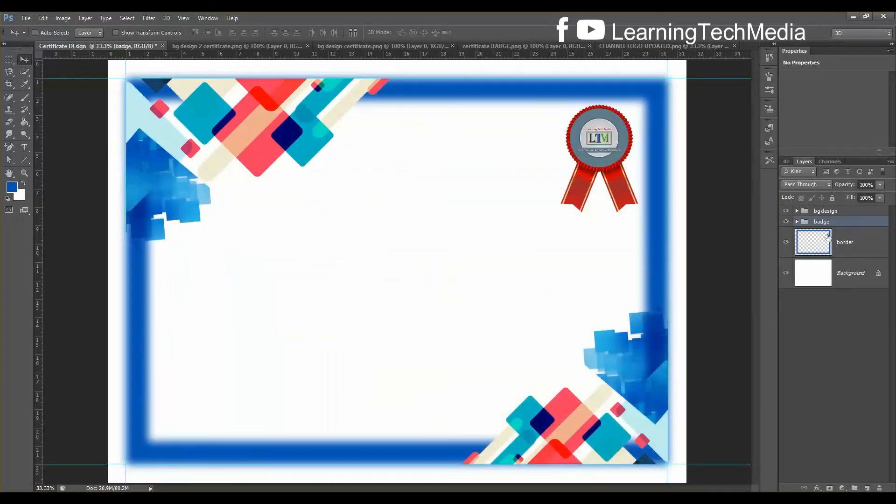
Select the bg design group and switch to the Horizontal Type tool
left_click(846, 212)
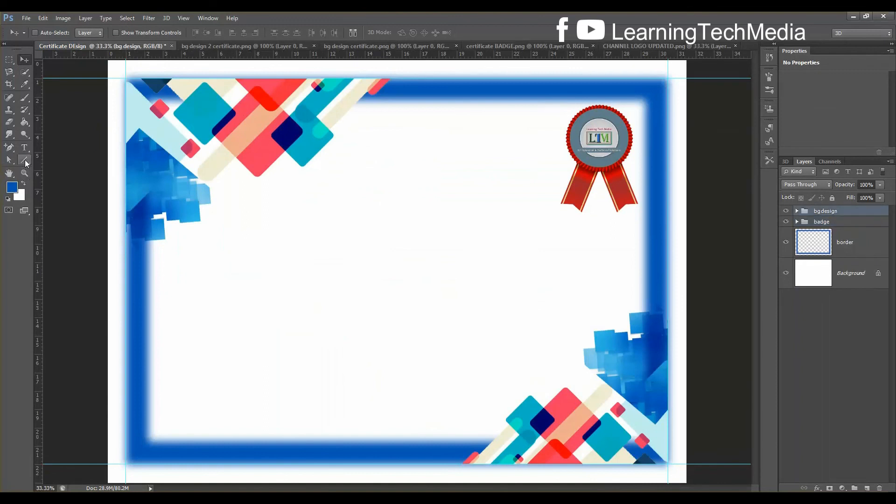
left_click(25, 161)
left_click(25, 150)
right_click(29, 151)
left_click(29, 150)
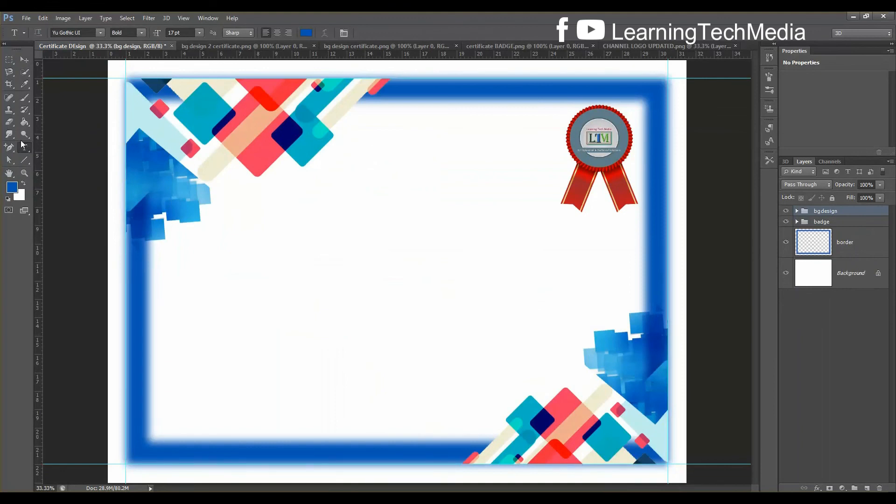
Set the type font to Footlight MT Light Regular at 25 pt
left_click(87, 35)
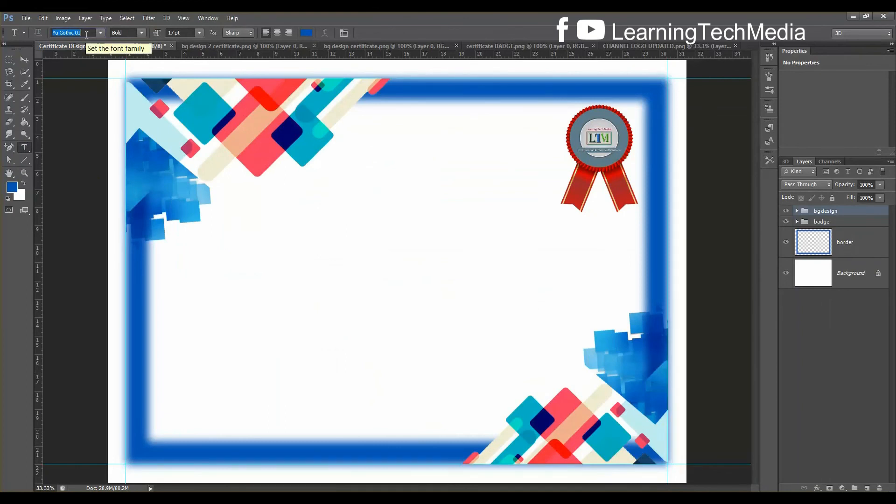
type("Footlight MT L...")
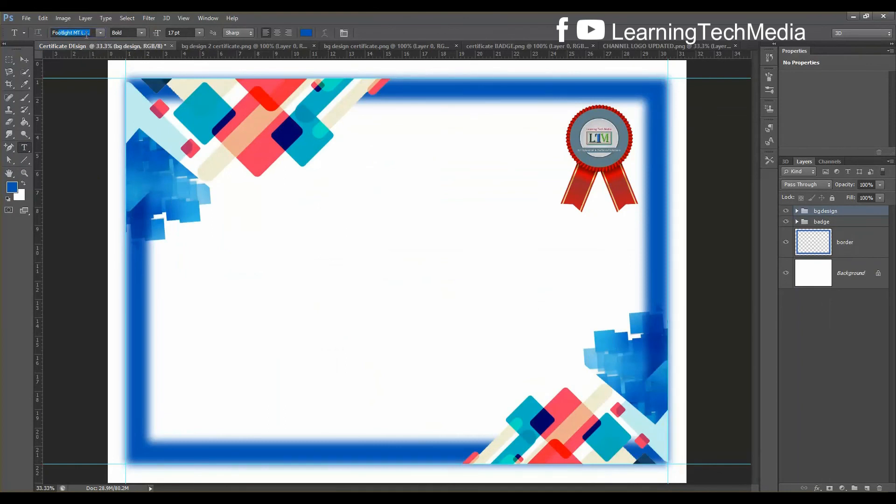
key("Return")
left_click(187, 35)
scroll(187, 34, "up", 2)
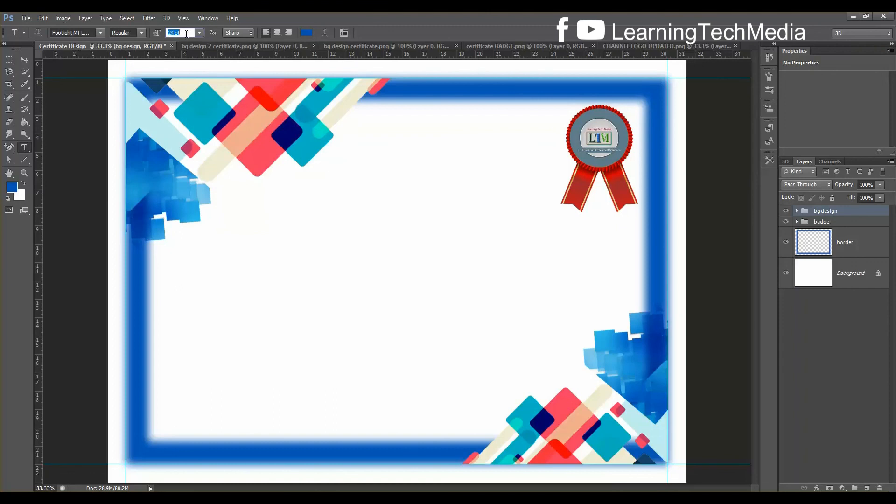
key("Return")
Type the heading 'CERTIFICATE OF TRAINING' in the upper middle of the certificate
left_click(331, 223)
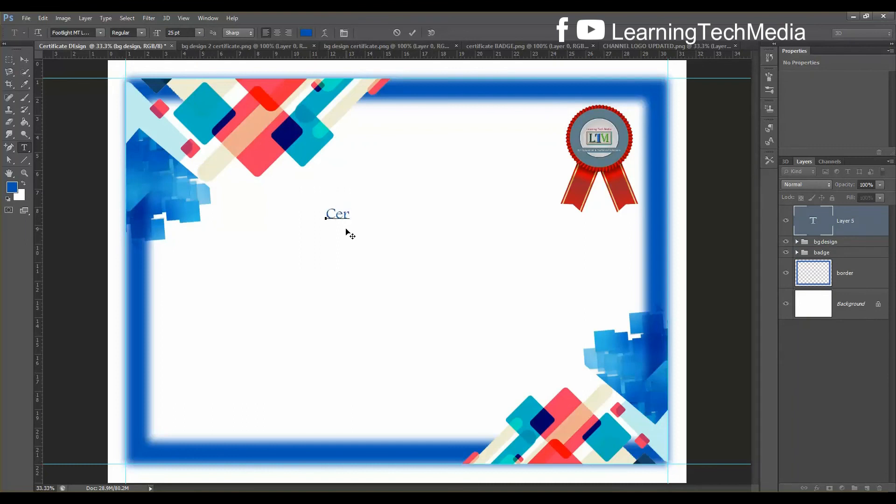
type("Certifica")
key("ctrl+Return")
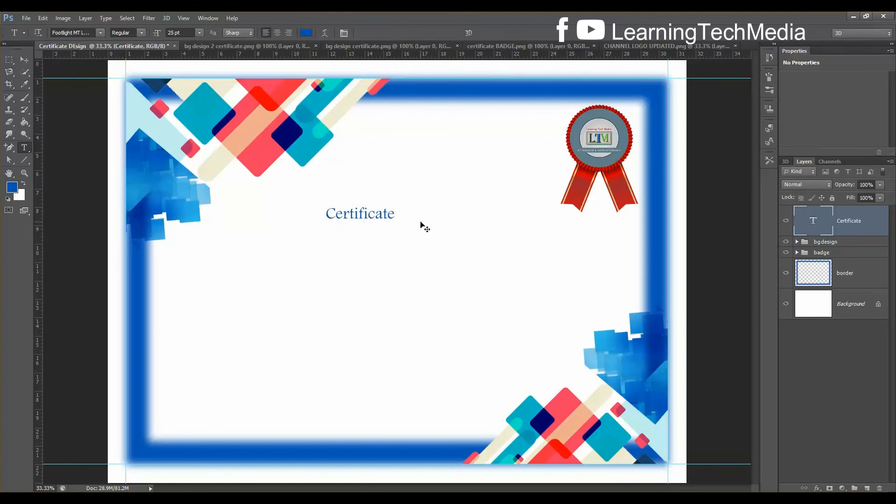
key("ctrl+plus")
left_click(390, 185)
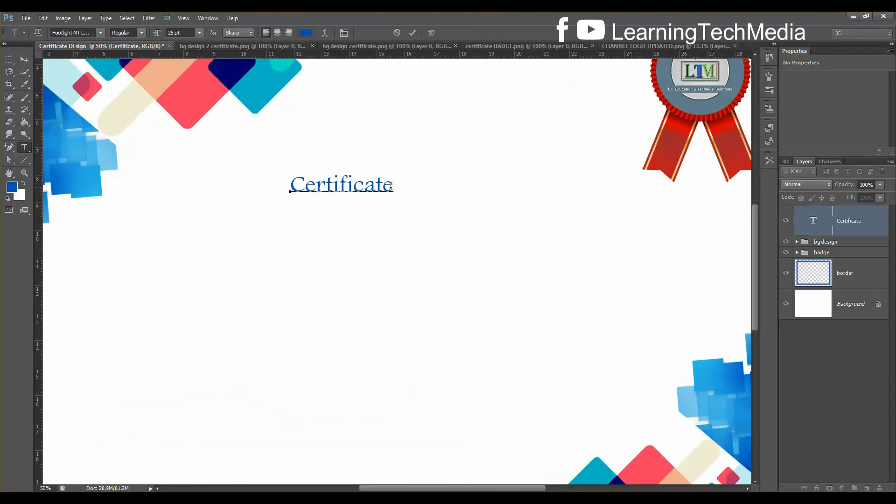
type("of")
key("BackSpace")
key("BackSpace")
key("BackSpace")
key("BackSpace")
key("BackSpace")
key("BackSpace")
key("BackSpace")
key("BackSpace")
key("BackSpace")
key("BackSpace")
key("BackSpace")
key("BackSpace")
key("BackSpace")
key("BackSpace")
key("BackSpace")
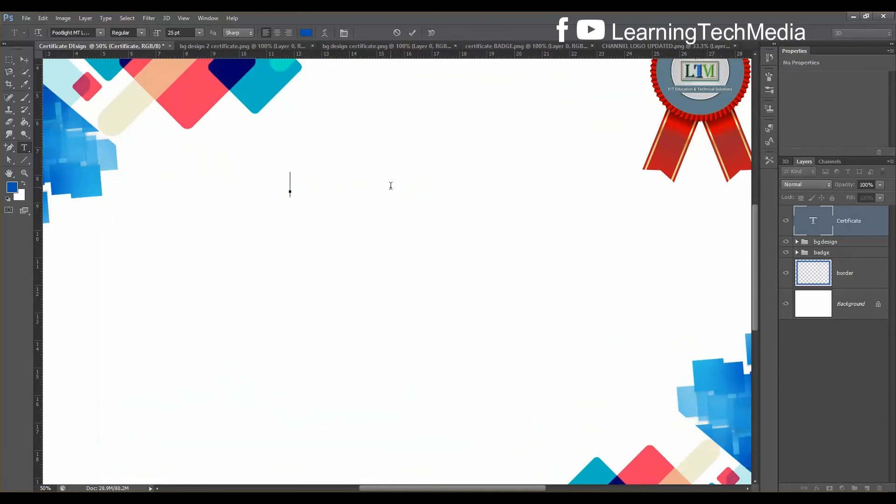
type("CERTI")
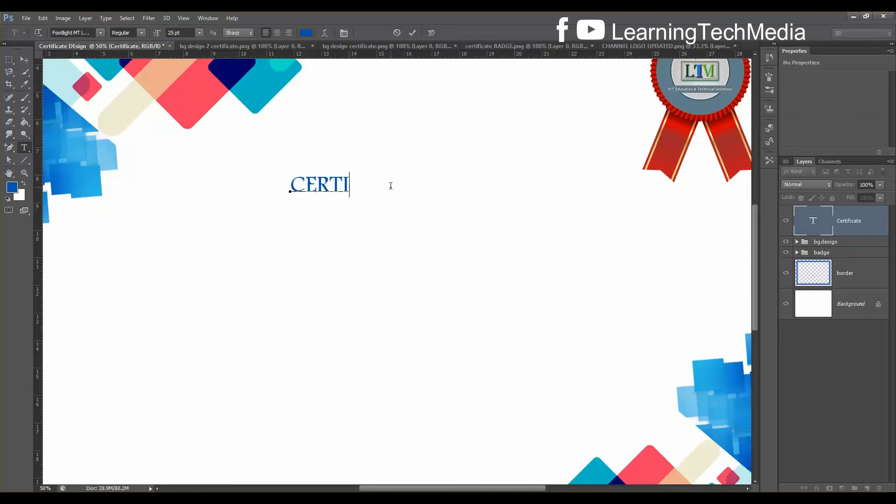
type("FICATE BOF")
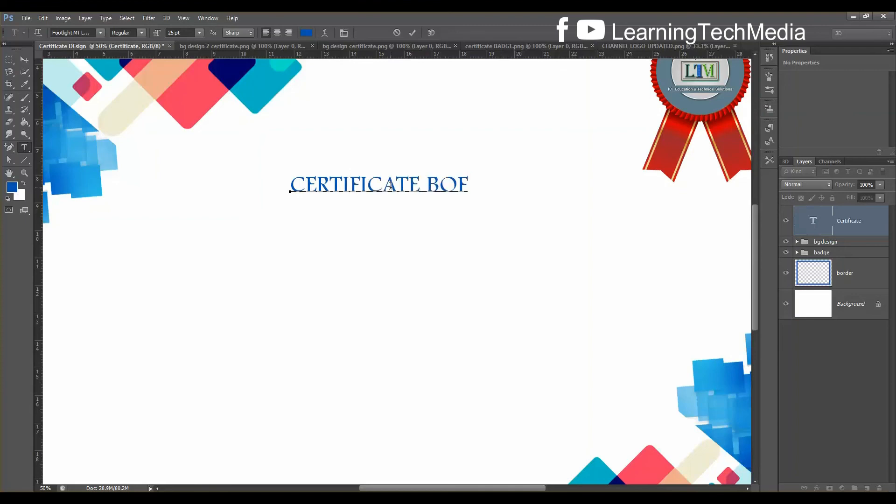
key("BackSpace")
key("BackSpace")
key("BackSpace")
key("BackSpace")
type("OF TRA")
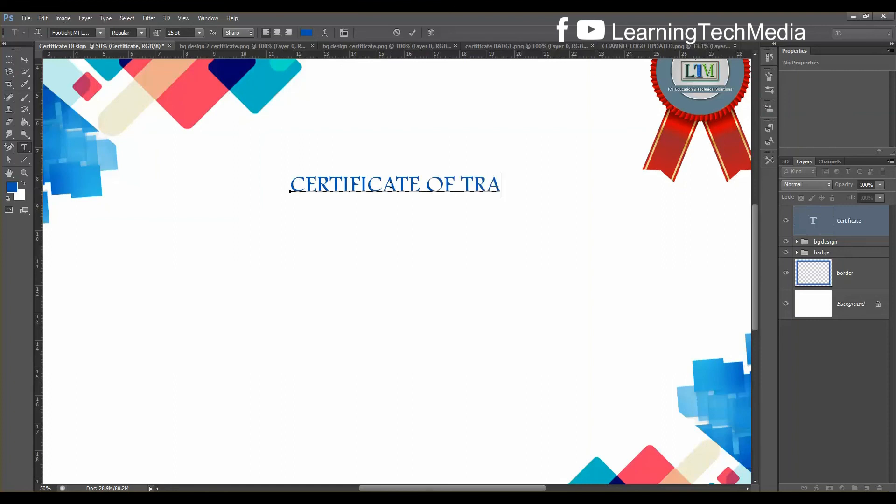
type("INING")
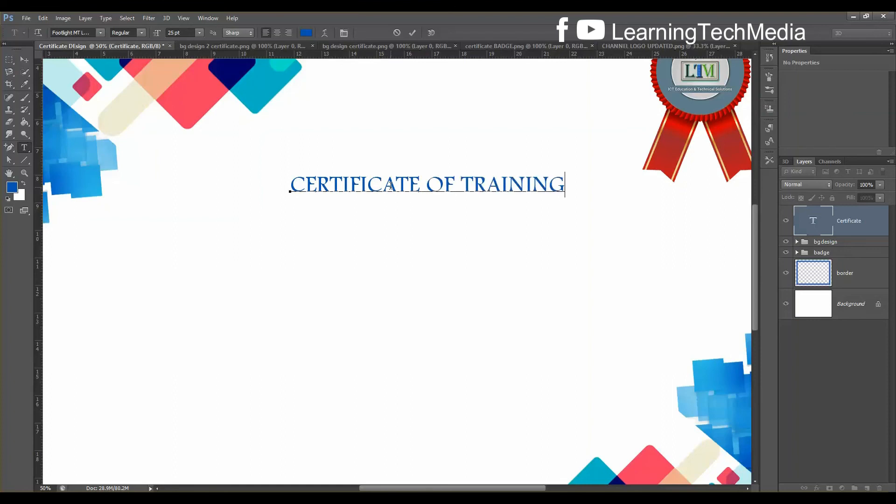
key("ctrl+Return")
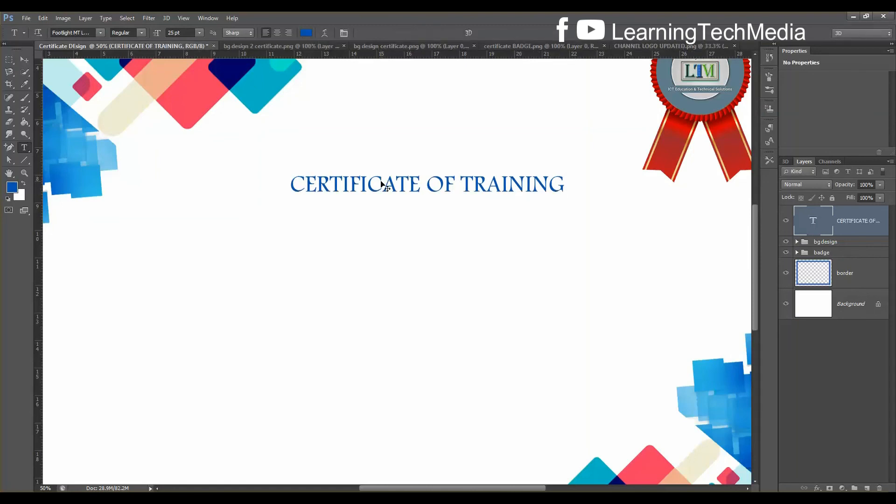
Scale the heading up to about 146% and shift it left and up
key("ctrl+t")
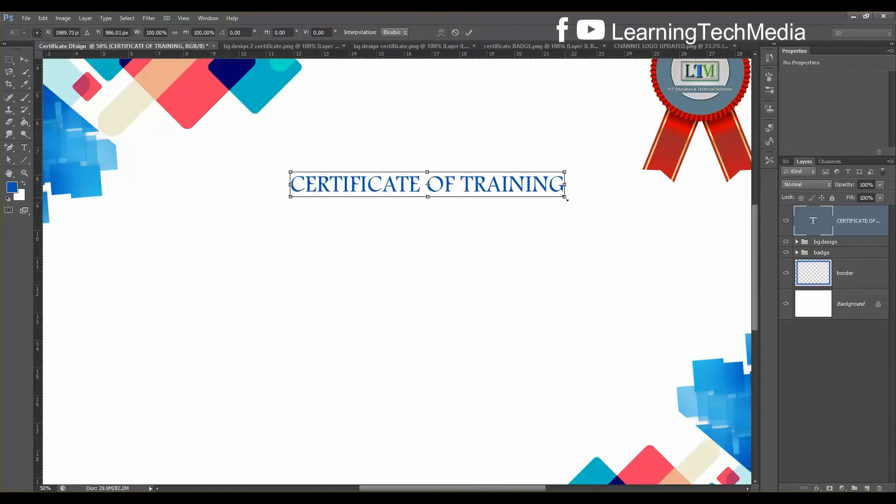
left_click_drag(565, 198, 626, 233)
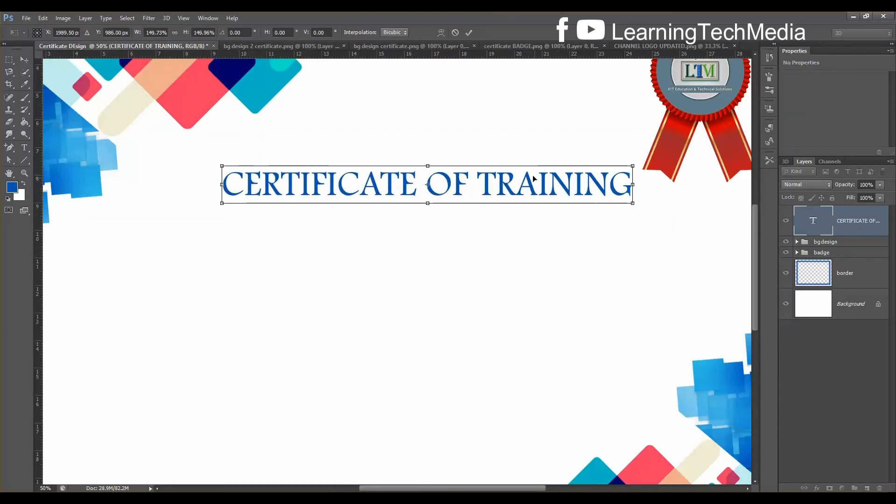
left_click_drag(530, 167, 494, 158)
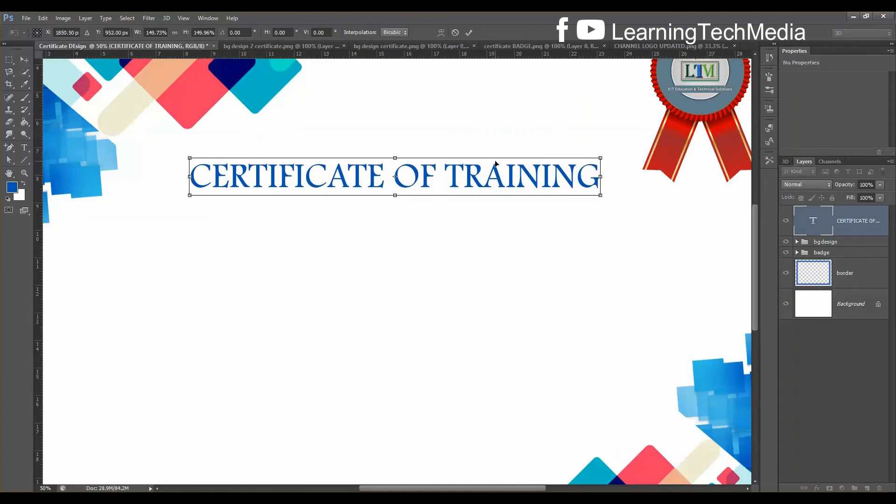
key("Return")
Nudge the heading higher and centre it horizontally against the Background layer
key("ctrl+0")
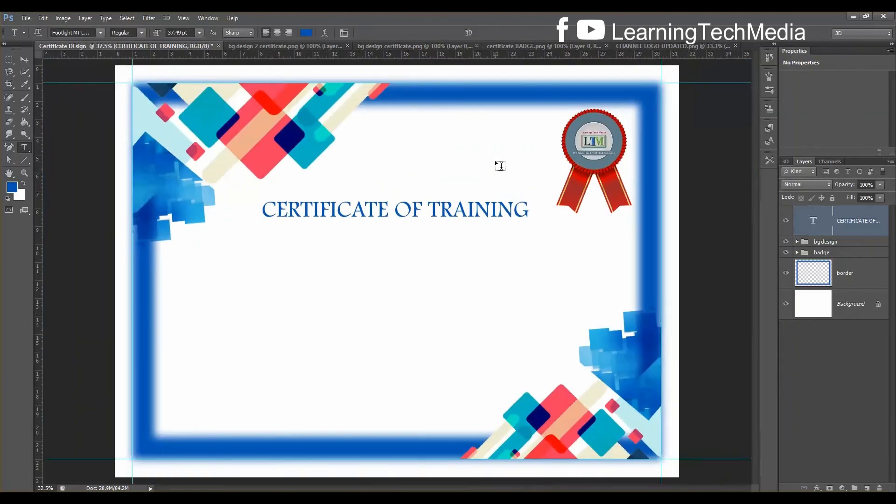
left_click(24, 59)
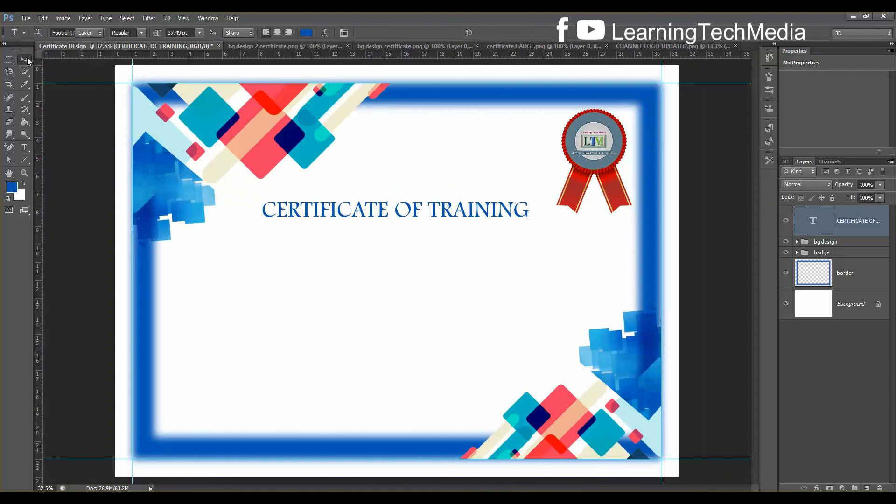
left_click_drag(423, 210, 418, 198)
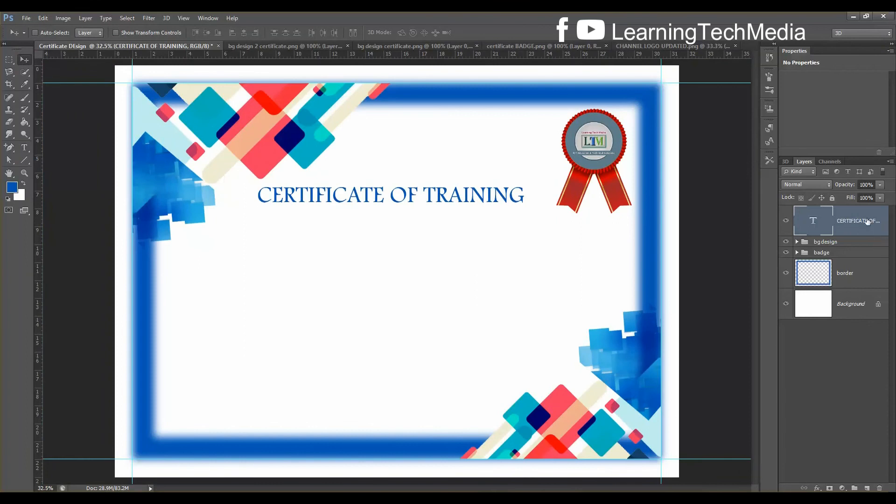
left_click(855, 306, "ctrl")
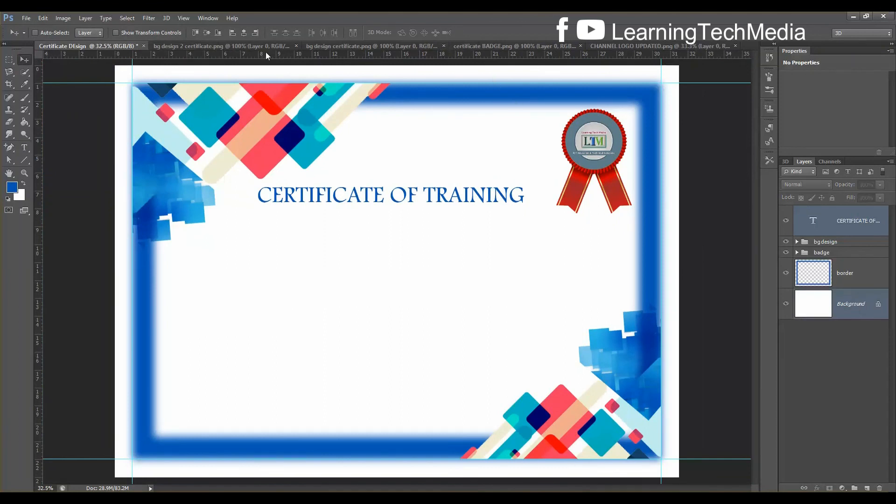
left_click(245, 32)
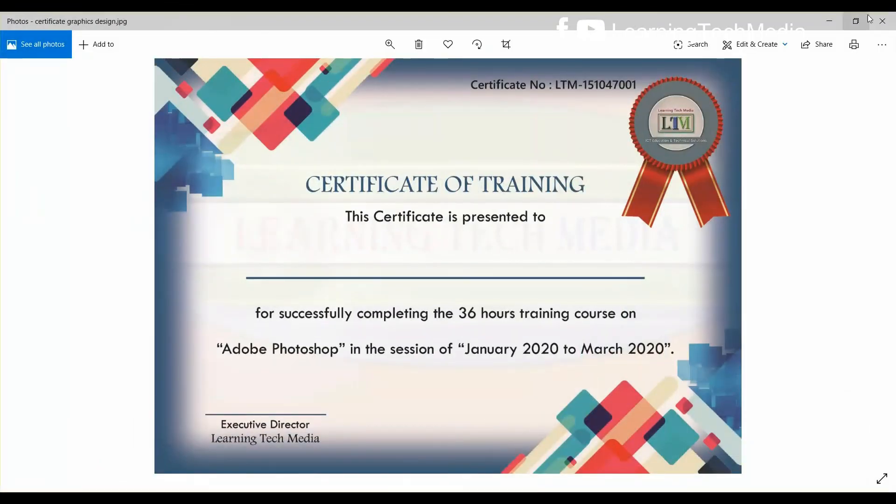
Minimize the Photos reference and select the heading layer in Photoshop
left_click(835, 19)
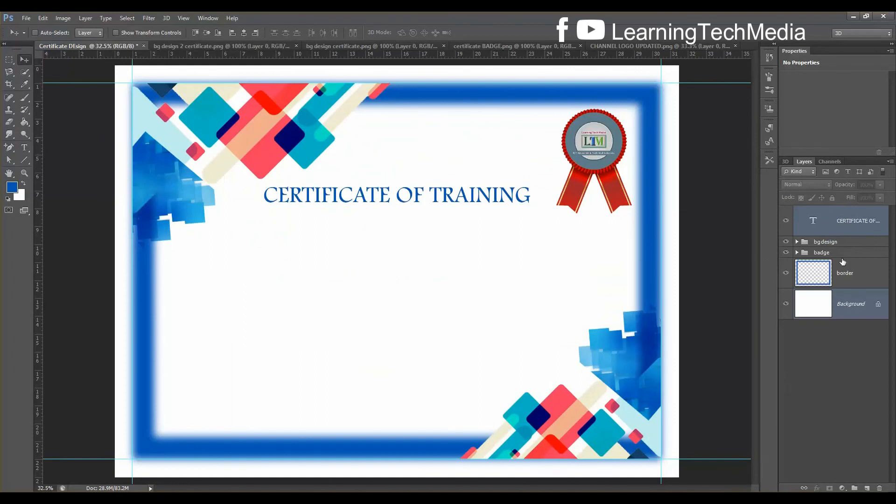
left_click(844, 224)
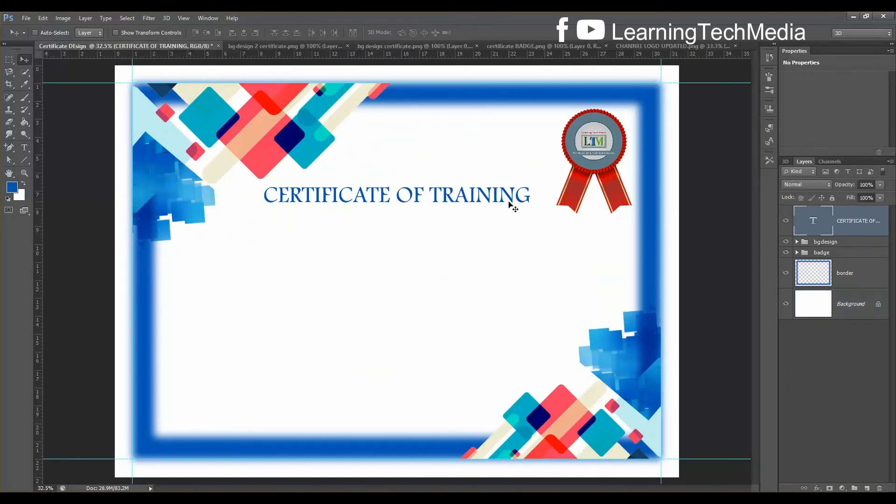
Select part of the heading and eyedrop the navy from the dark diamond
left_click(24, 147)
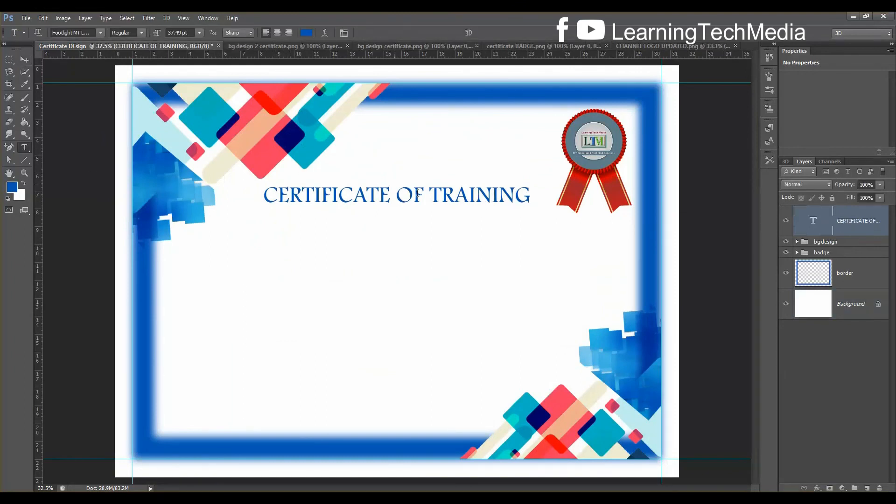
left_click(453, 197)
left_click_drag(531, 195, 250, 194)
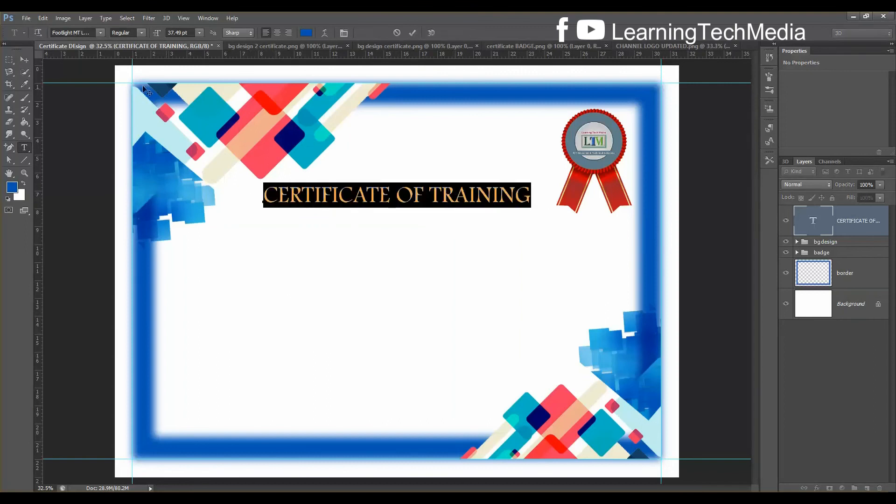
left_click(26, 85)
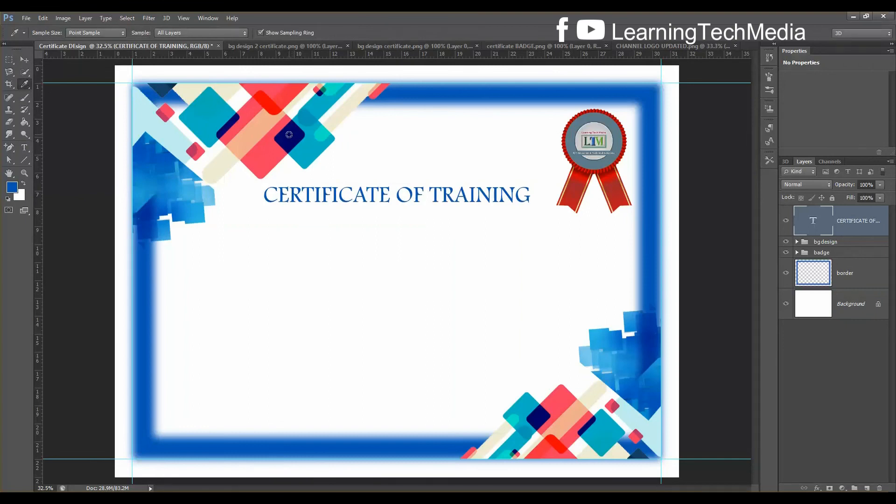
left_click(289, 135)
Recolour the whole heading to 006699 sampled from the corner graphic, commit, and select the border layer
left_click(24, 148)
left_click(397, 195)
key("ctrl+a")
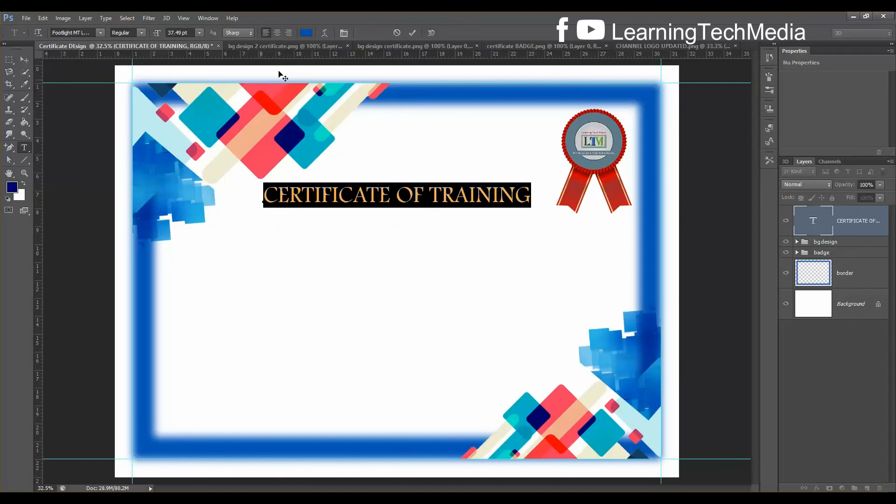
left_click(308, 32)
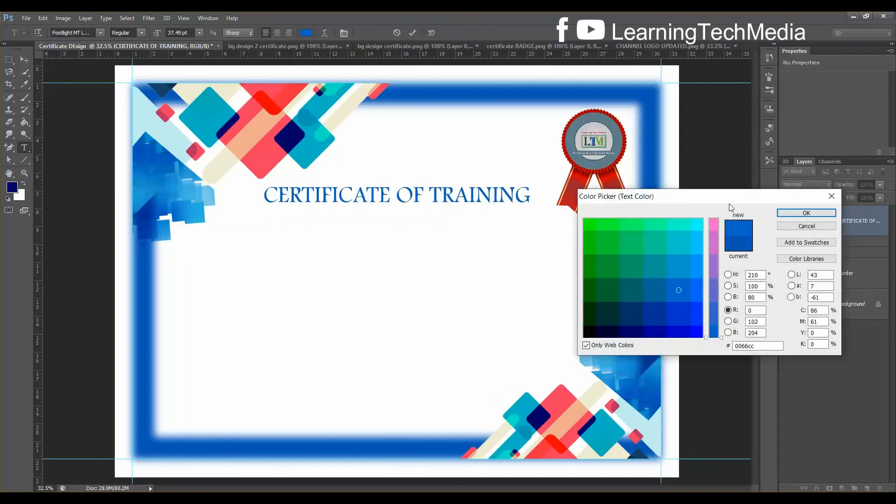
left_click(289, 135)
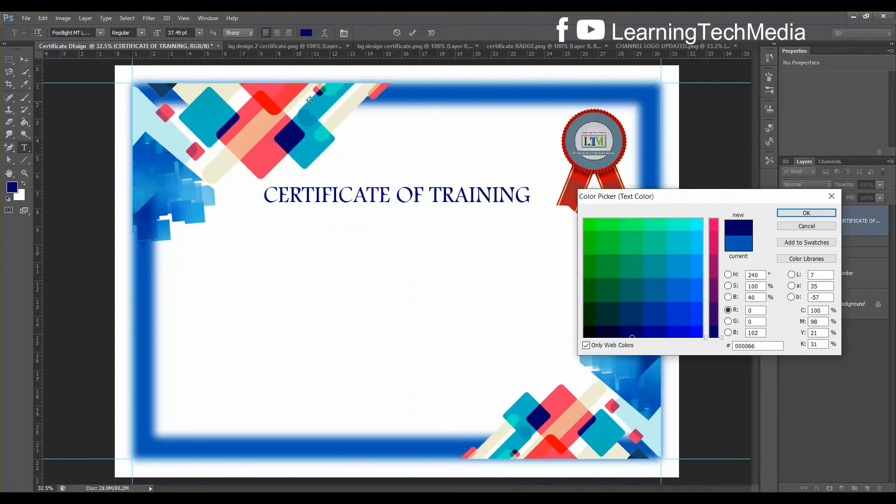
left_click(147, 150)
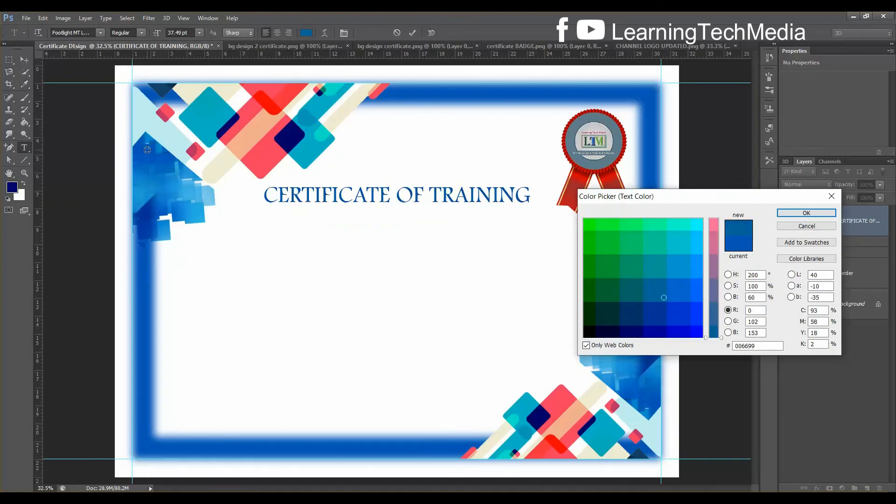
left_click(156, 153)
left_click(157, 160)
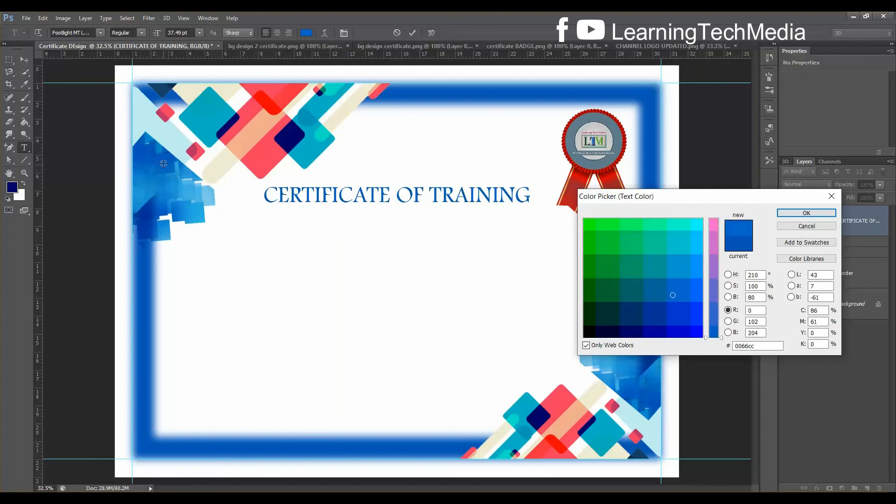
left_click(153, 149)
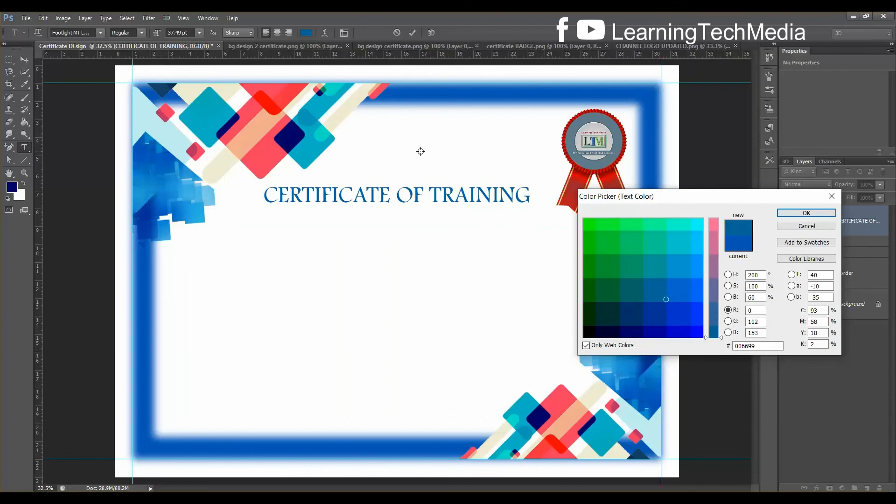
left_click(807, 213)
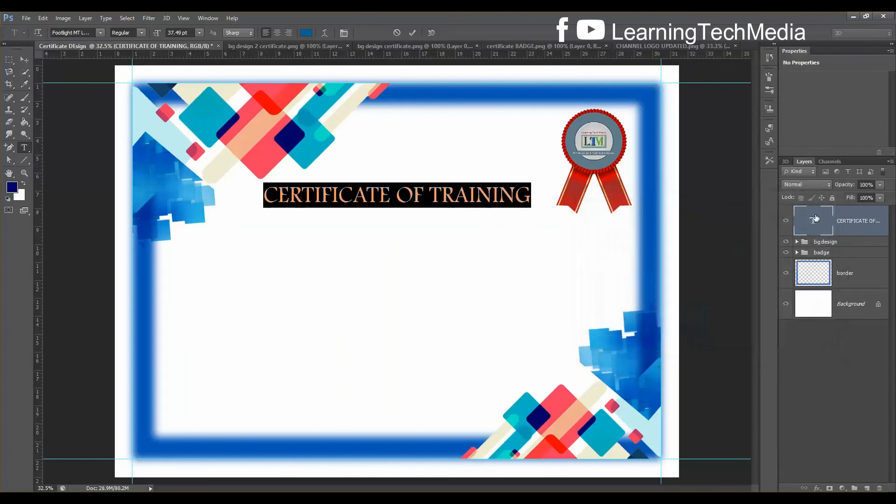
key("ctrl+Return")
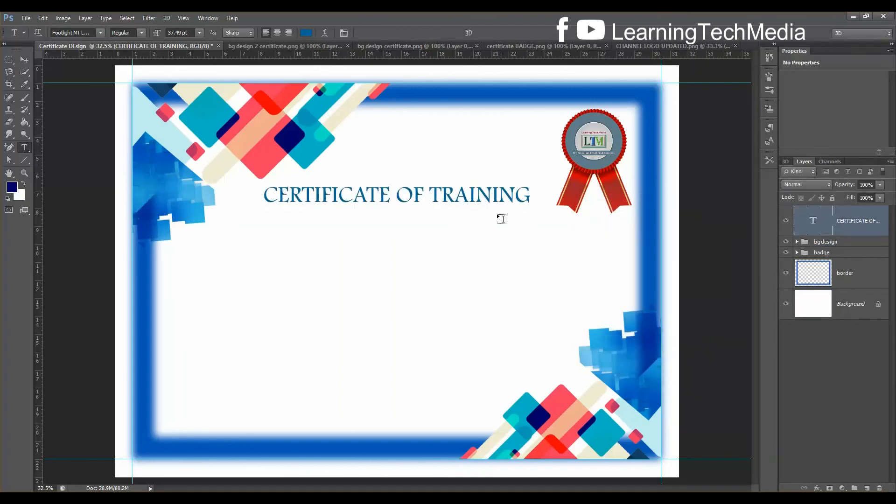
left_click(845, 278)
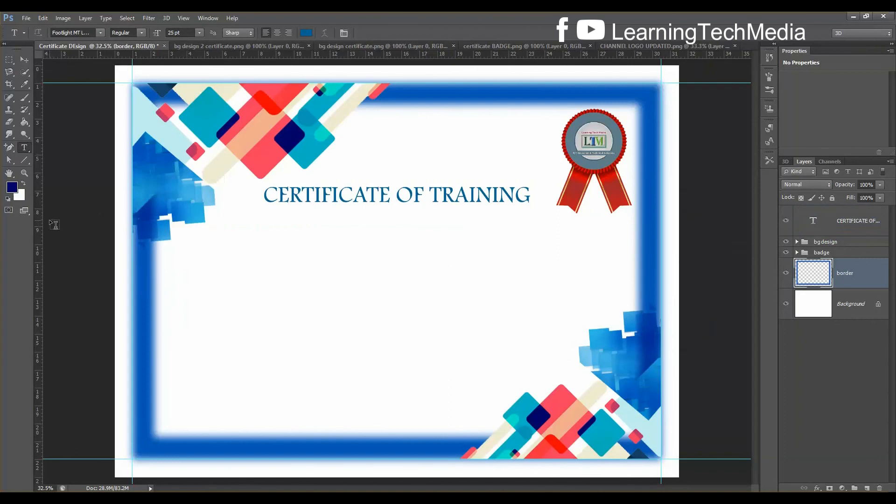
left_click(12, 188)
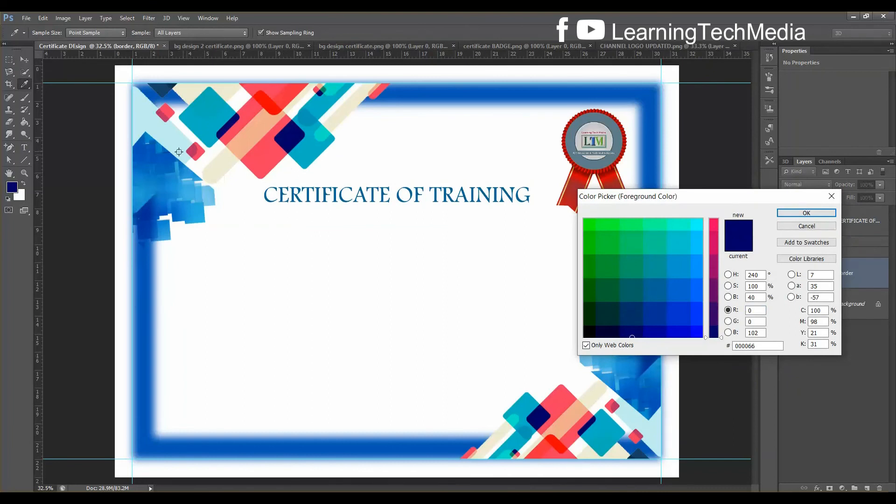
left_click(165, 161)
left_click(151, 150)
left_click(152, 154)
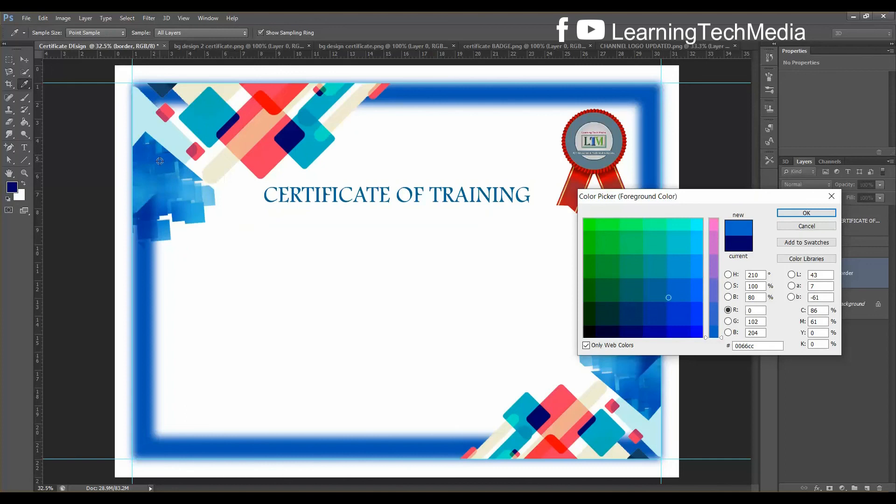
left_click(153, 150)
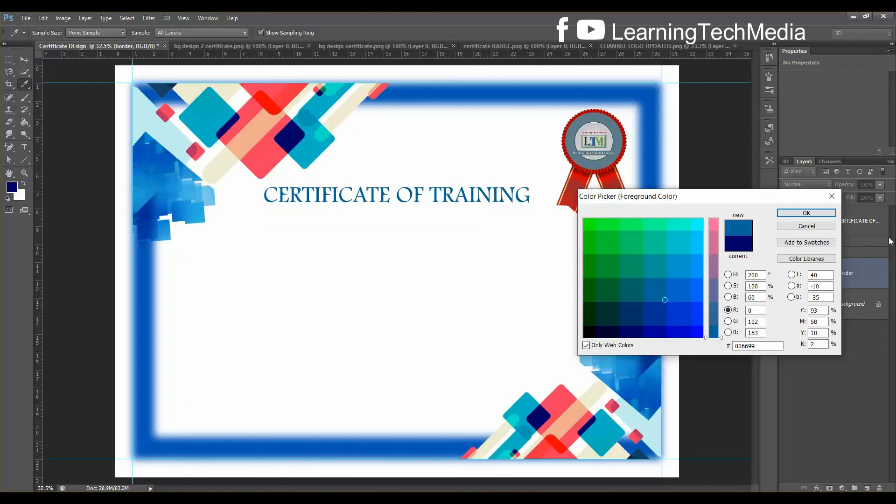
left_click(828, 214)
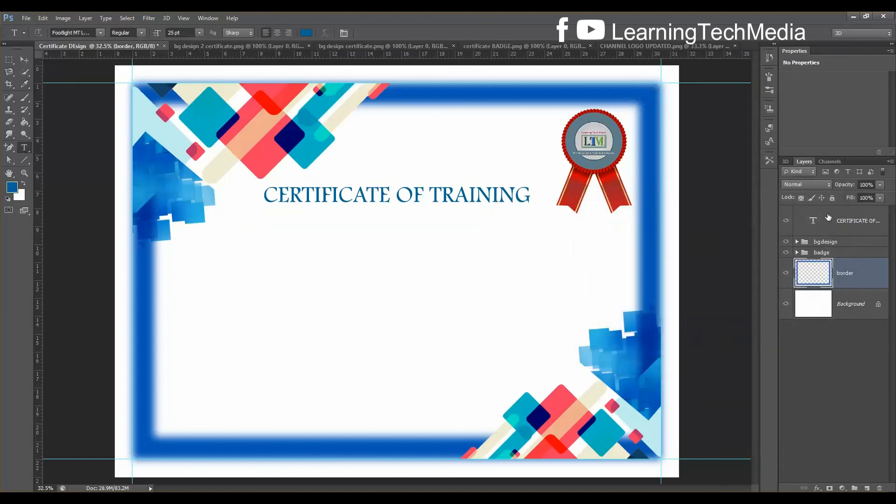
key("ctrl+t")
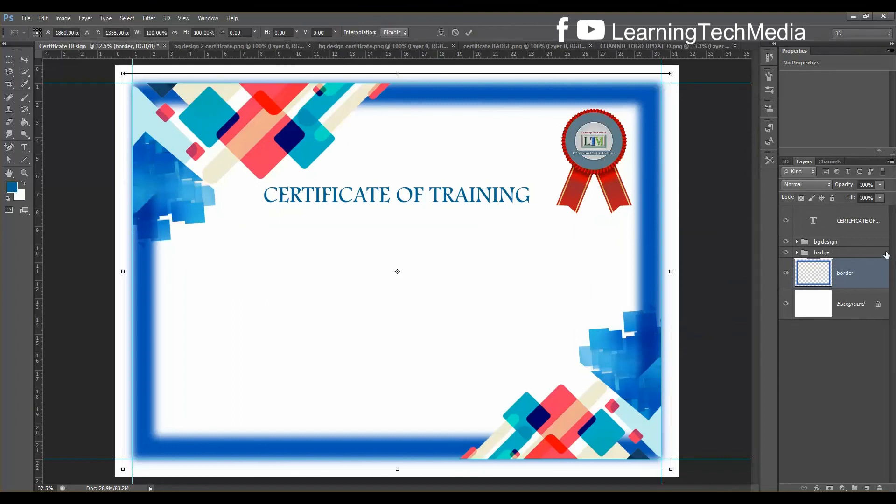
mouse_move(671, 468)
left_mouse_down()
mouse_move(655, 456)
mouse_move(663, 463)
left_mouse_up()
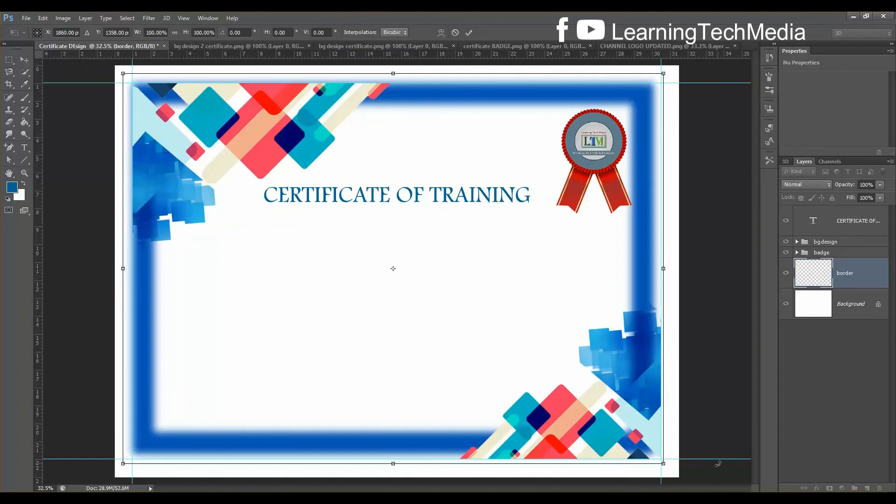
key("ctrl+z")
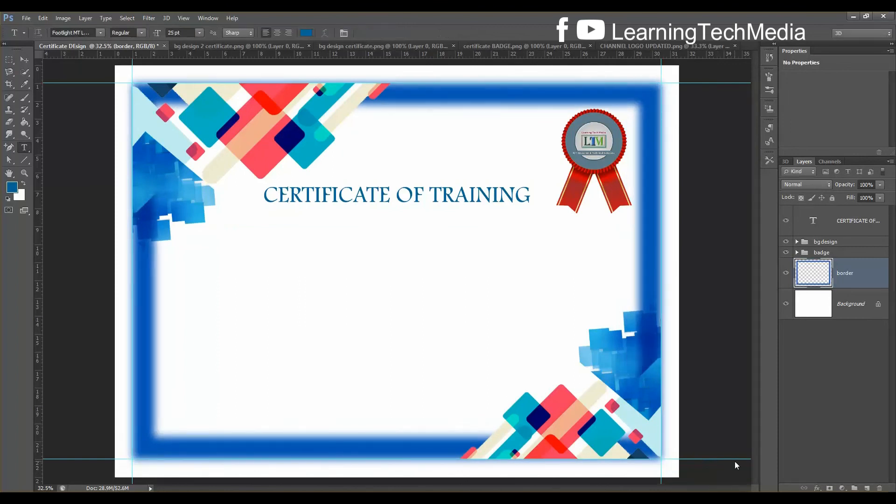
Add a Color Overlay to the border layer using bright blue 0066cc sampled from the corner graphics
double_click(873, 281)
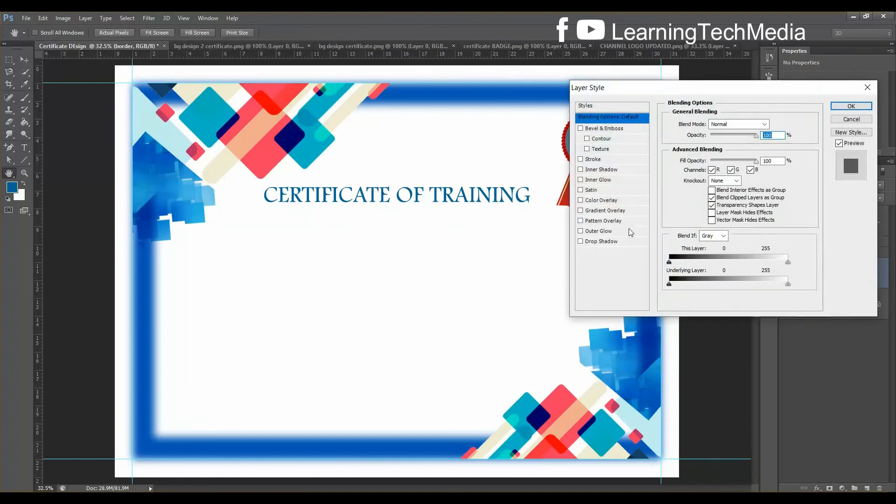
left_click(601, 201)
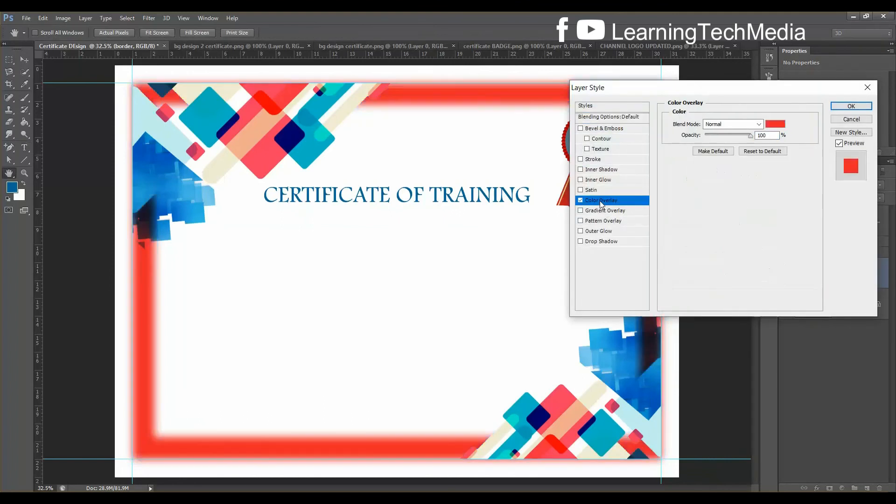
left_click(776, 124)
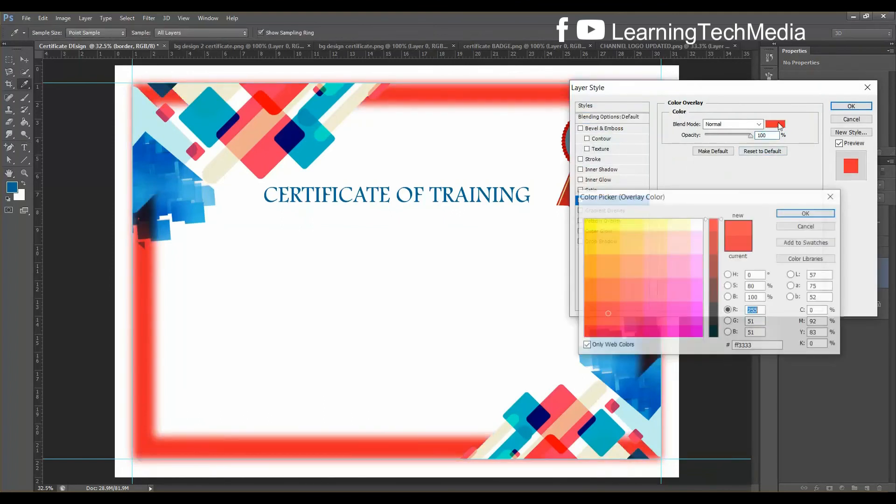
left_click(155, 148)
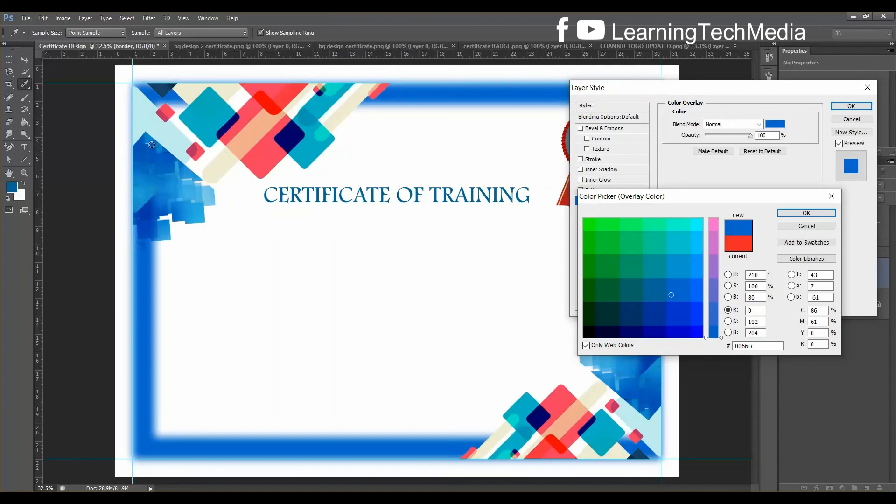
left_click(141, 150)
left_click_drag(139, 149, 137, 149)
left_click(218, 130)
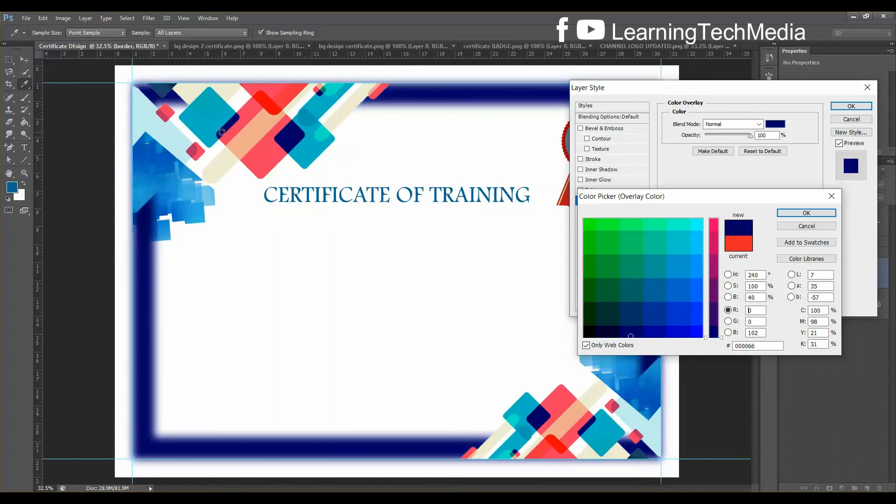
left_click(144, 142)
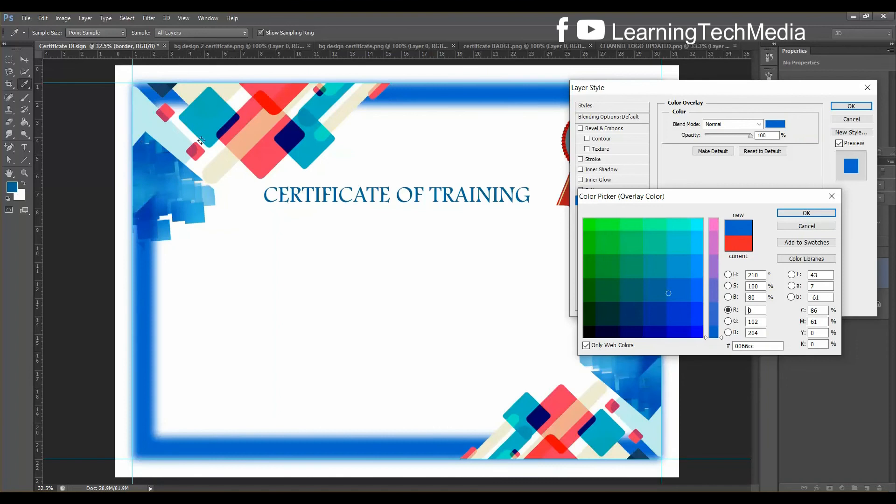
left_click(228, 128)
left_click(141, 146)
left_click(144, 143)
left_click(155, 208)
left_click(147, 163)
left_click(134, 151)
left_click(153, 143)
left_click(807, 213)
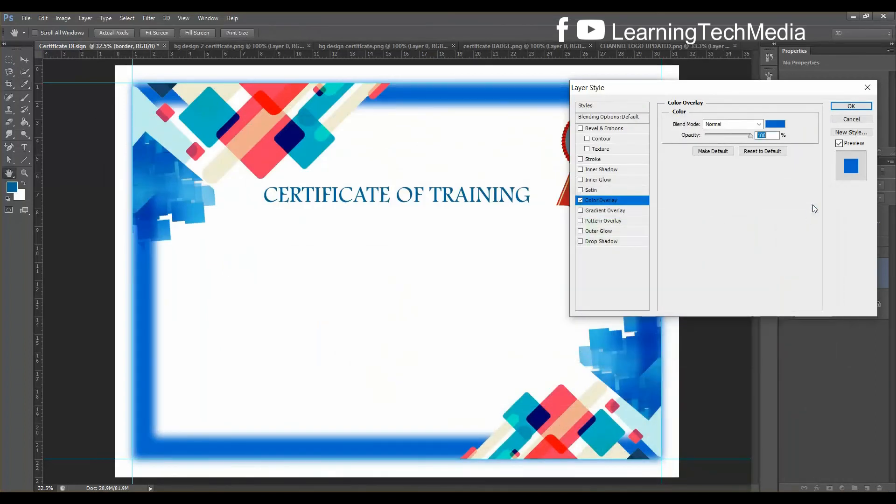
left_click(862, 107)
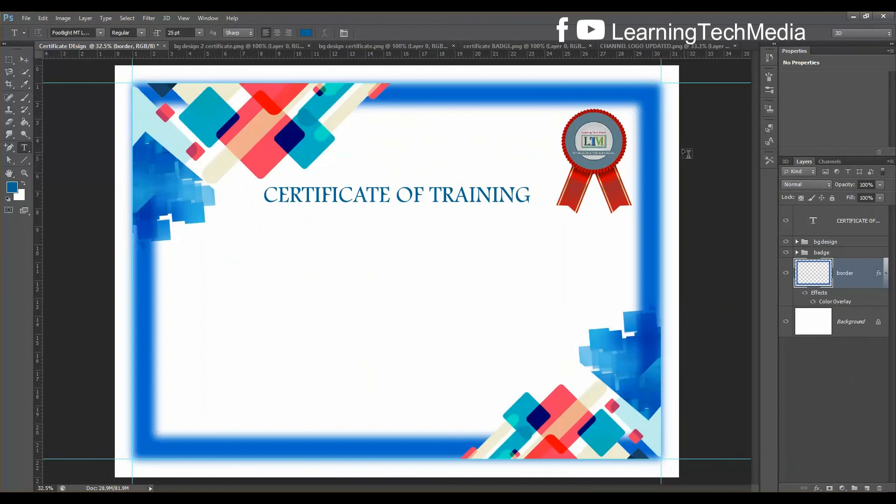
Open certificate graphics design.jpg and eyedrop its blue edge as the foreground colour
key("ctrl+o")
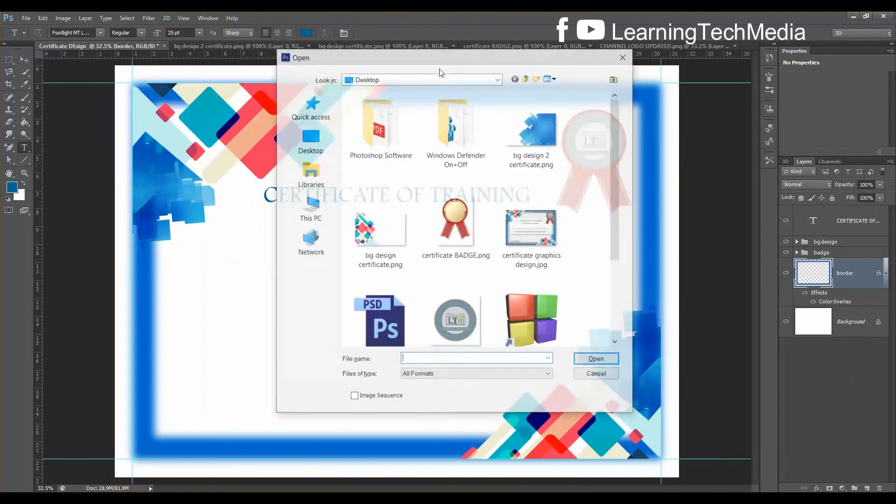
left_click(531, 230)
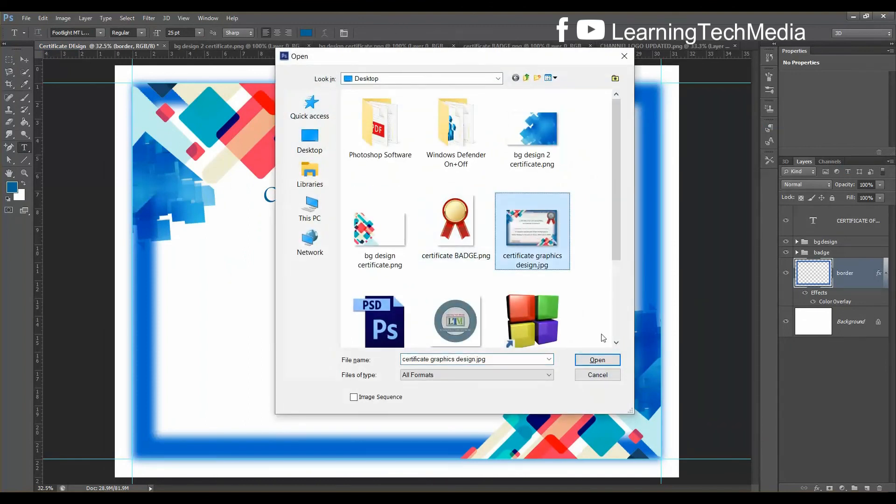
left_click(609, 361)
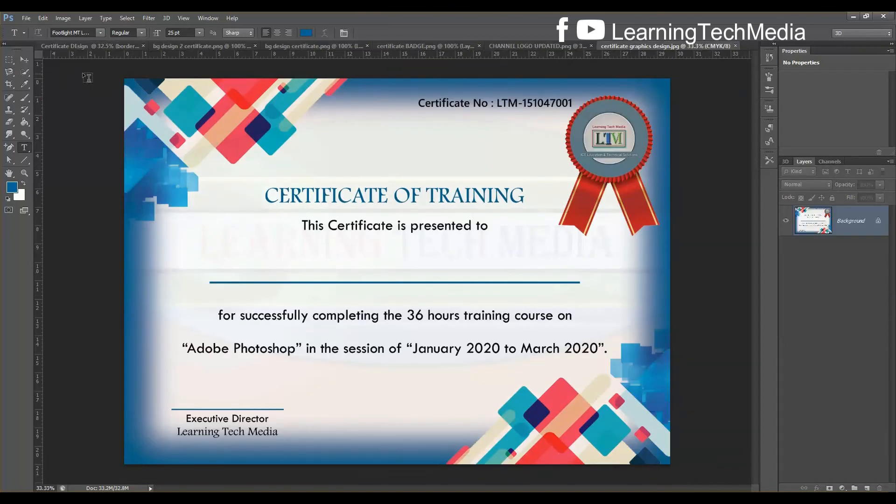
left_click(23, 99)
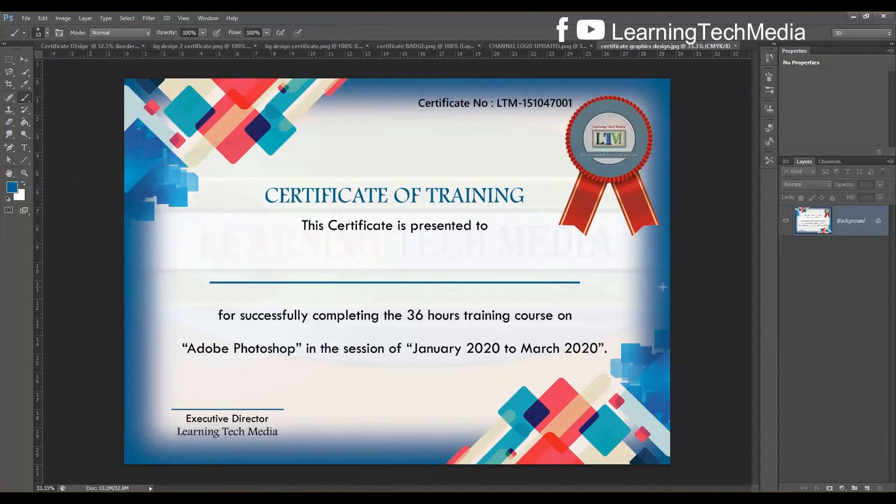
left_click(27, 85)
left_click(665, 246)
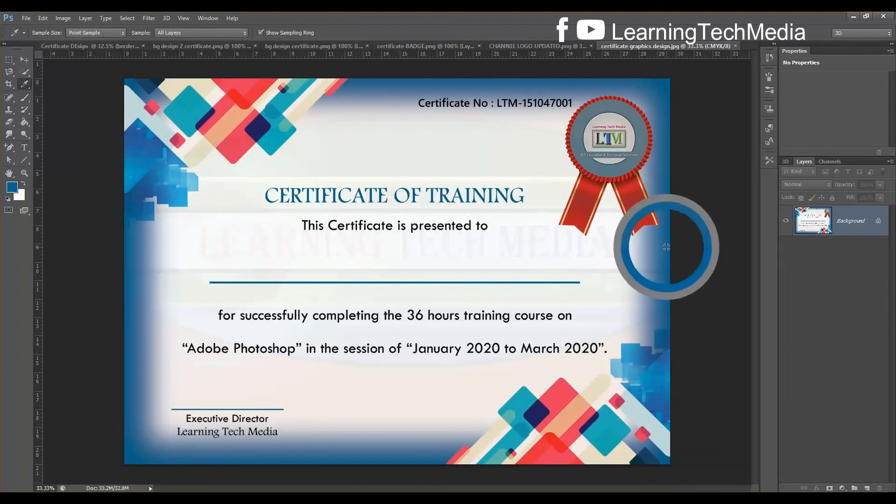
left_click(666, 247)
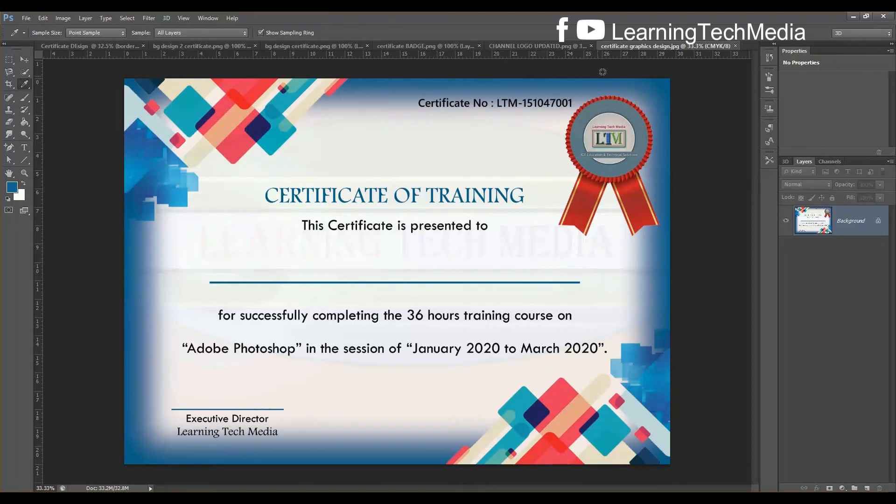
Confirm the foreground colour is 006699, then reopen the border layer's style in Certificate DEsign
left_click(13, 187)
left_click(759, 346)
left_click_drag(761, 345, 714, 341)
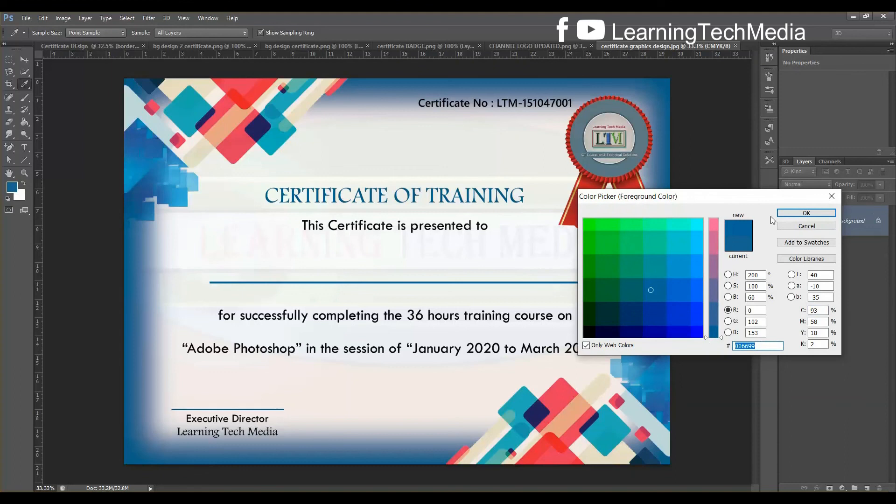
left_click(806, 213)
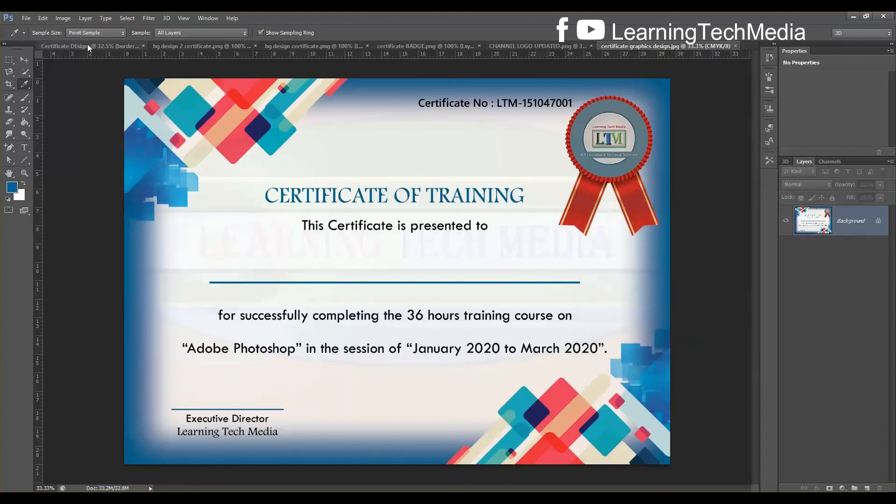
left_click(88, 45)
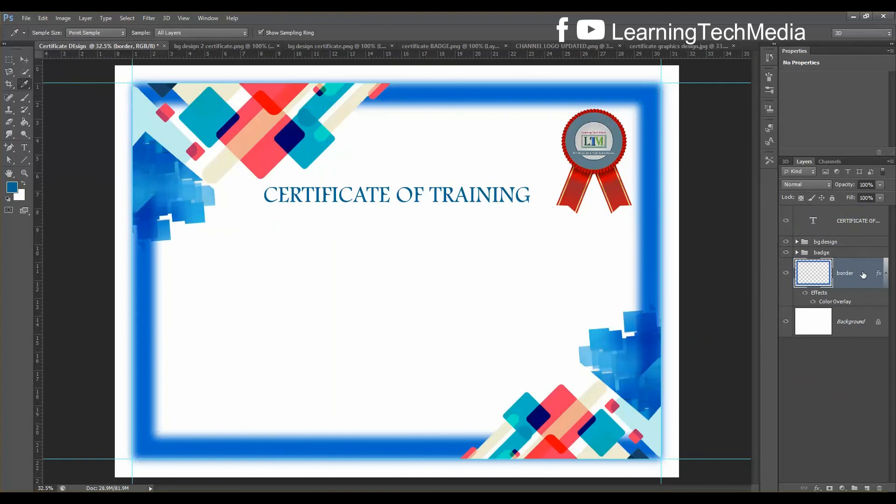
double_click(864, 275)
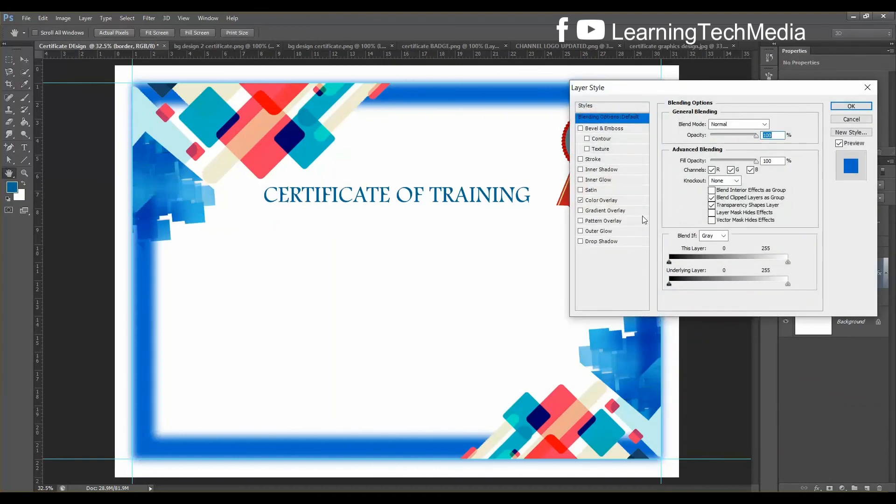
Change the border's Color Overlay to 006699 and apply it
left_click(601, 200)
left_click(776, 124)
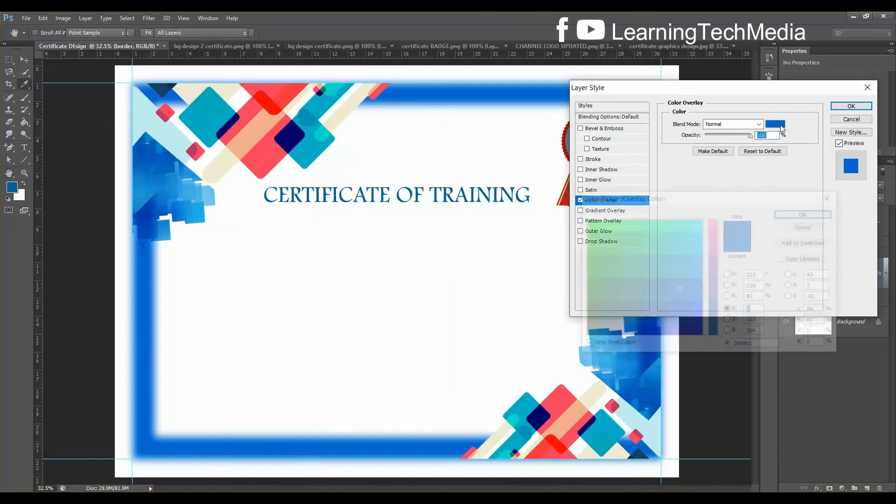
left_click_drag(759, 346, 721, 348)
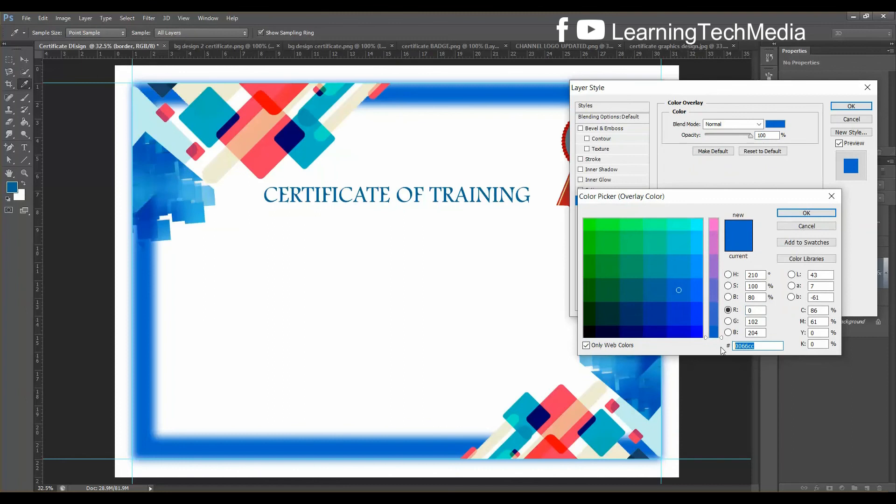
type("006699")
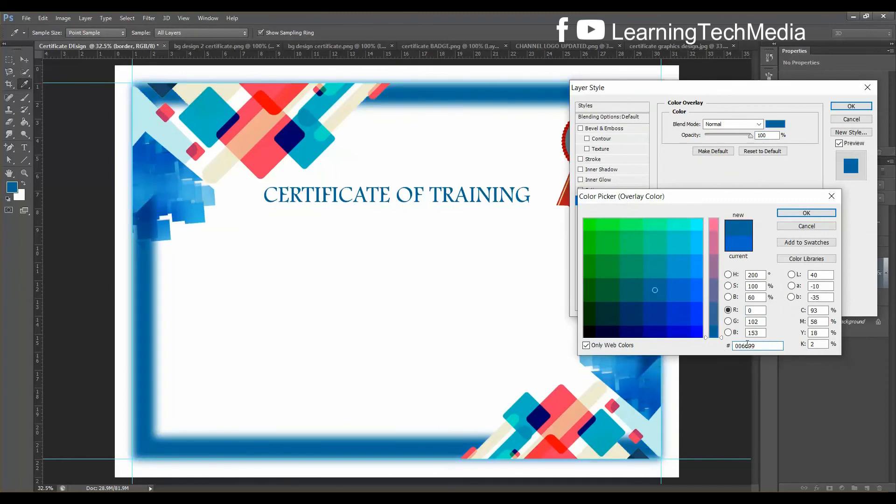
left_click(814, 217)
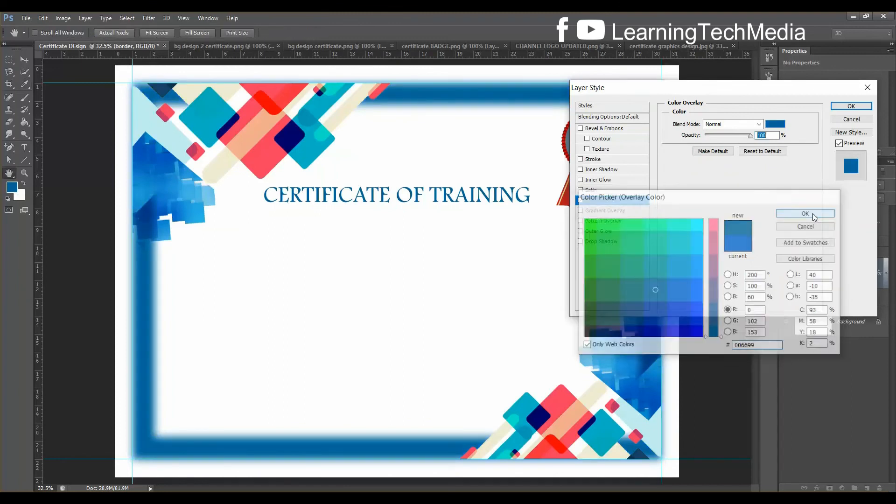
left_click(862, 107)
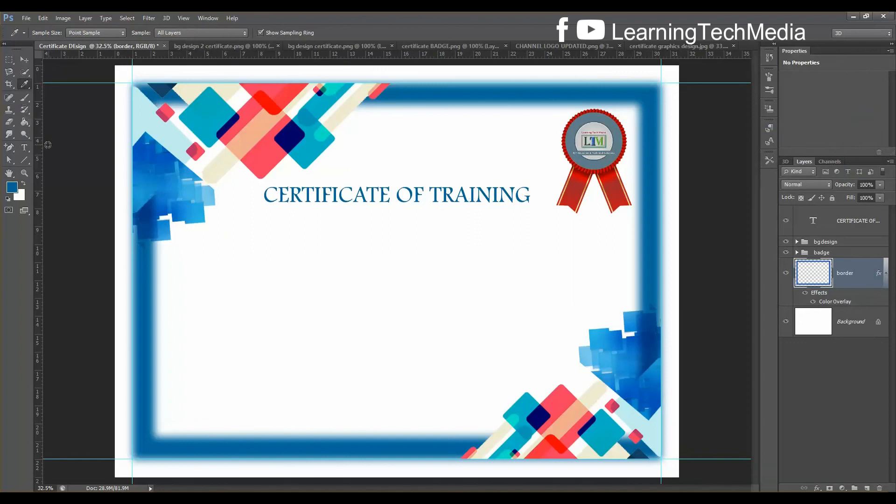
Select all the CERTIFICATE OF TRAINING title text and open its text colour picker
left_click(24, 147)
left_click(390, 192)
left_click(432, 212)
key("ctrl+a")
left_click(306, 33)
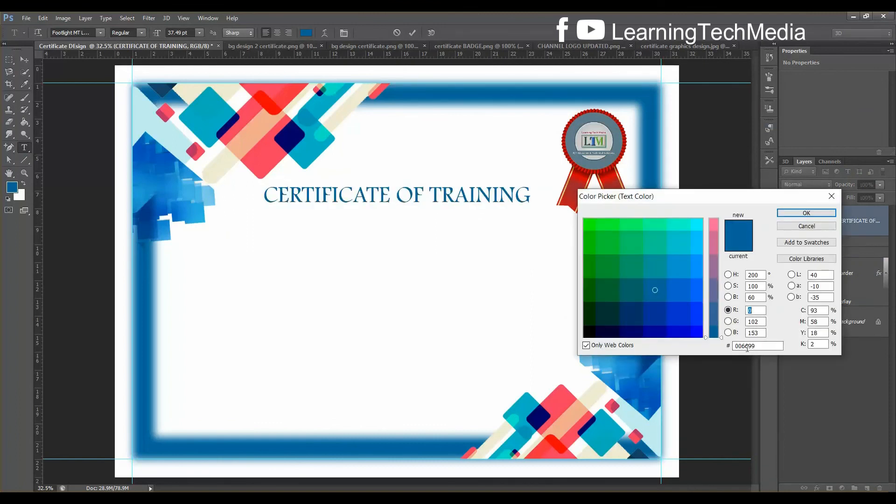
Keep the title colour at 006699, commit the edit, and start a new text line below
left_click(808, 214)
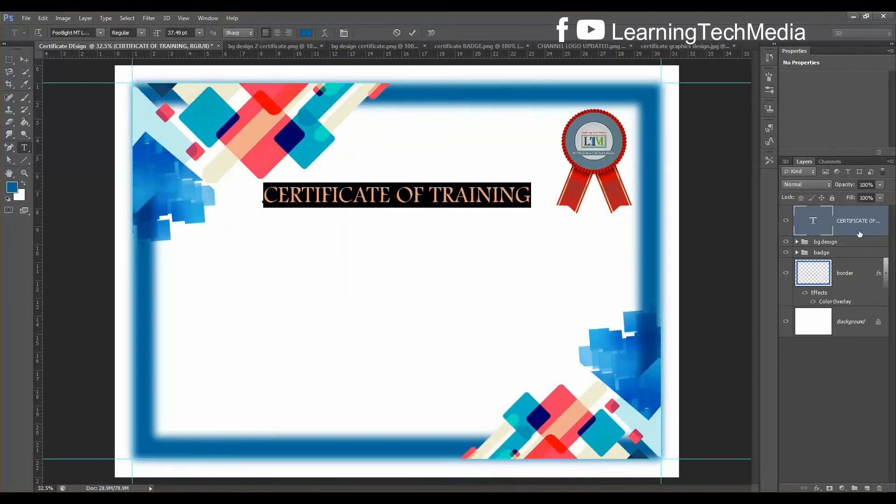
left_click(859, 234)
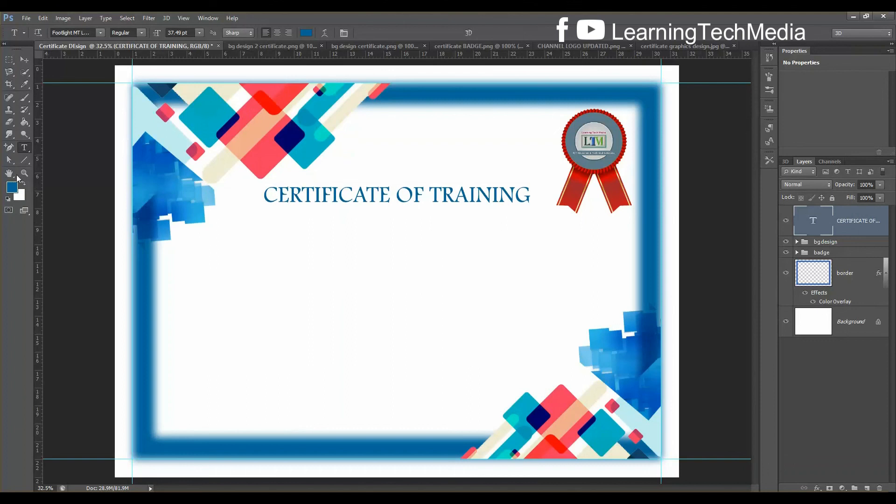
left_click(294, 231)
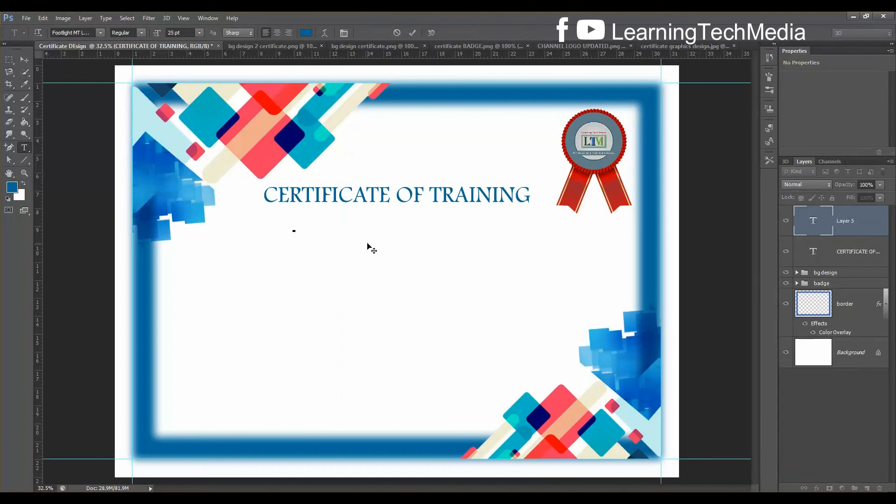
Type 'This Certificate is presented to' below the title and select the whole line
type("t")
type("This ")
type("Cer")
type("tif")
type("icate")
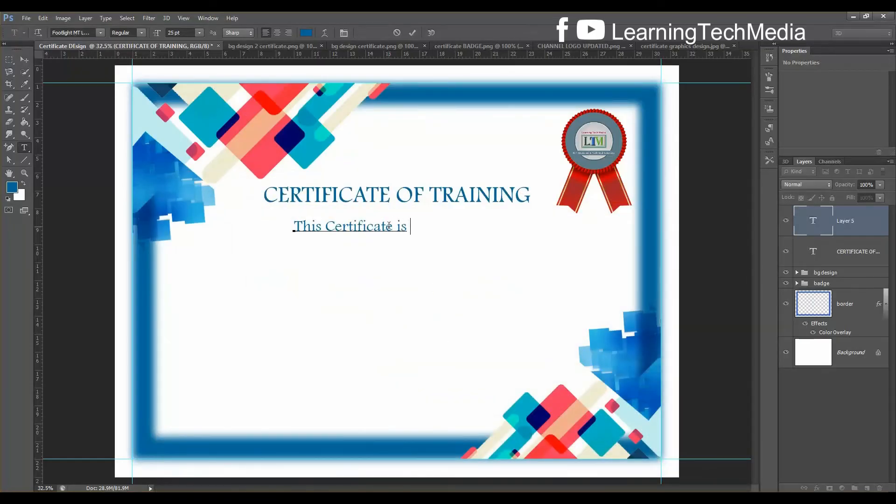
type("is presented t")
key("Left")
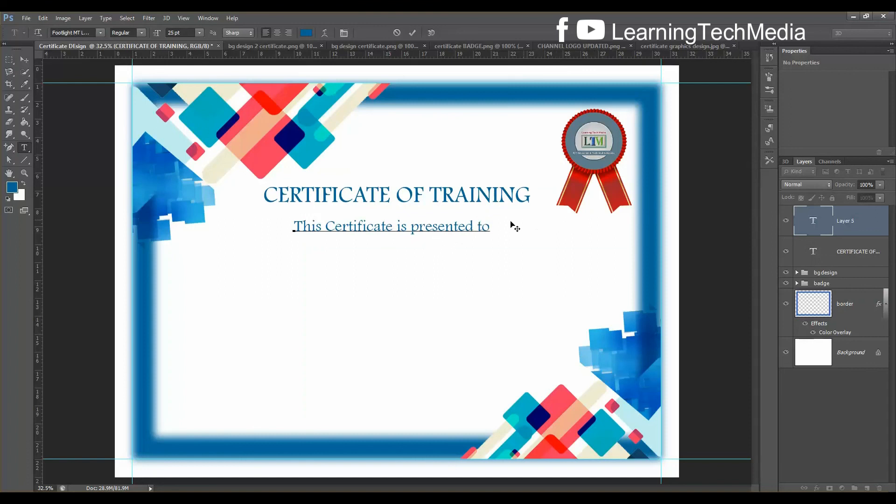
left_click_drag(490, 228, 249, 226)
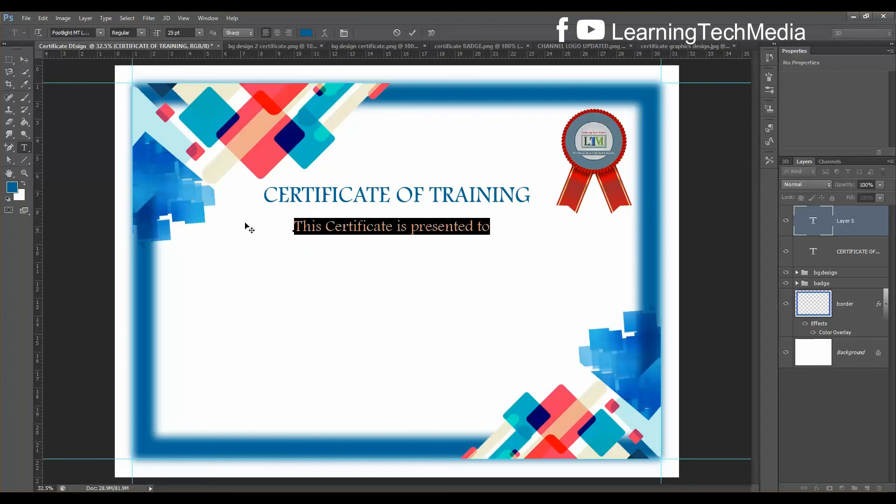
Change the selected subtitle to Tw Cen MT in black (000000), check the reference, and commit the text
left_click(92, 32)
type("Tw Cen MT")
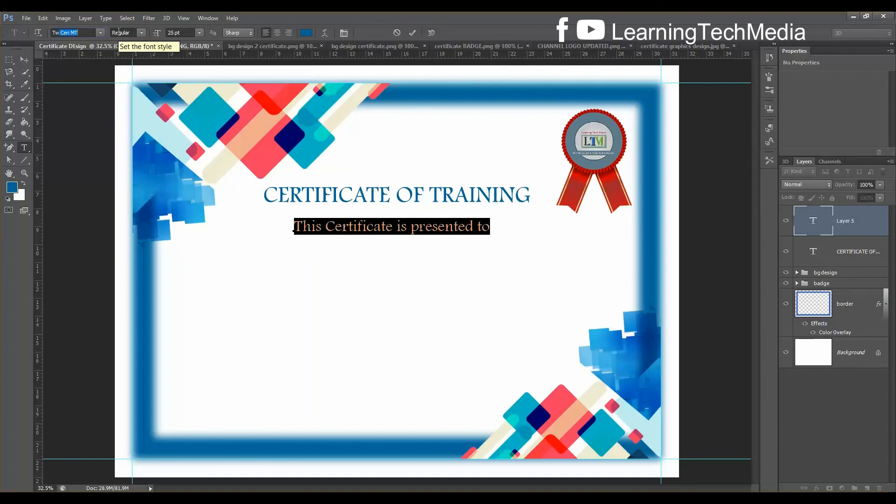
key("Return")
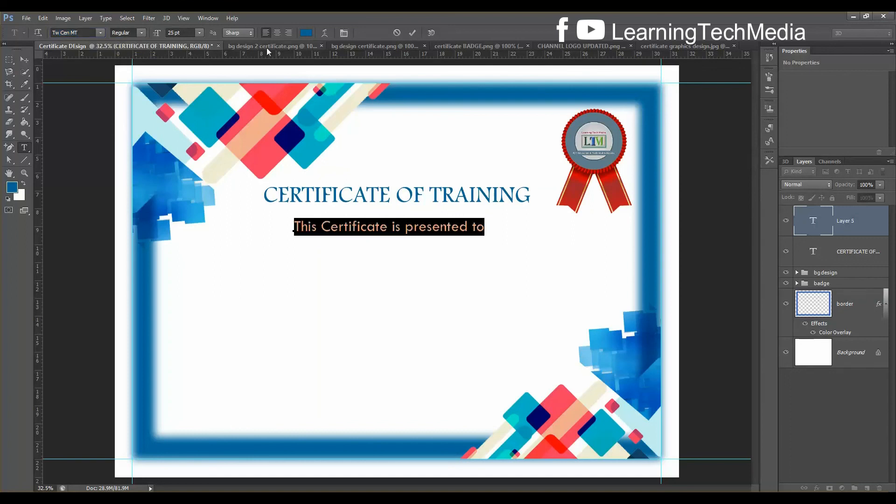
left_click(306, 34)
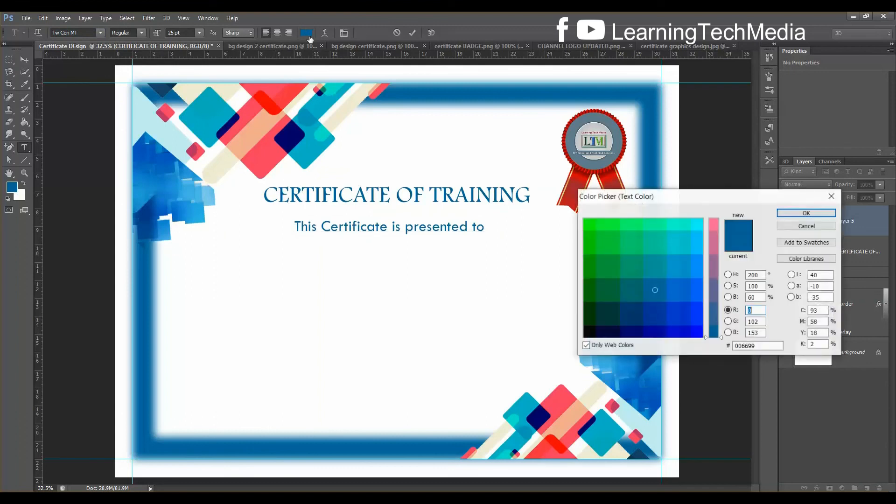
left_click(586, 336)
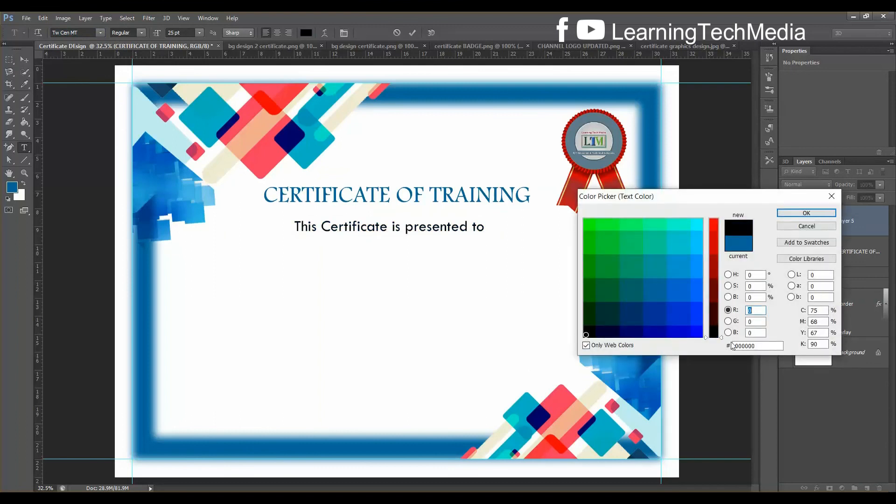
left_click(807, 213)
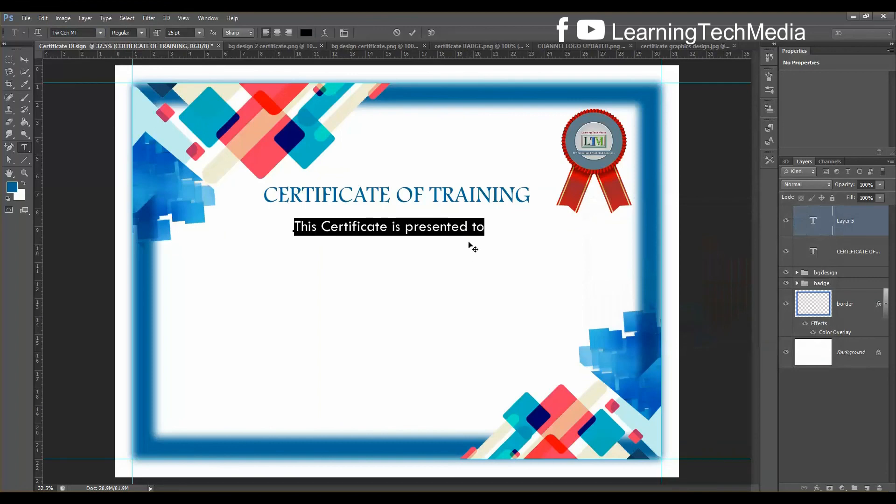
key("alt+Tab")
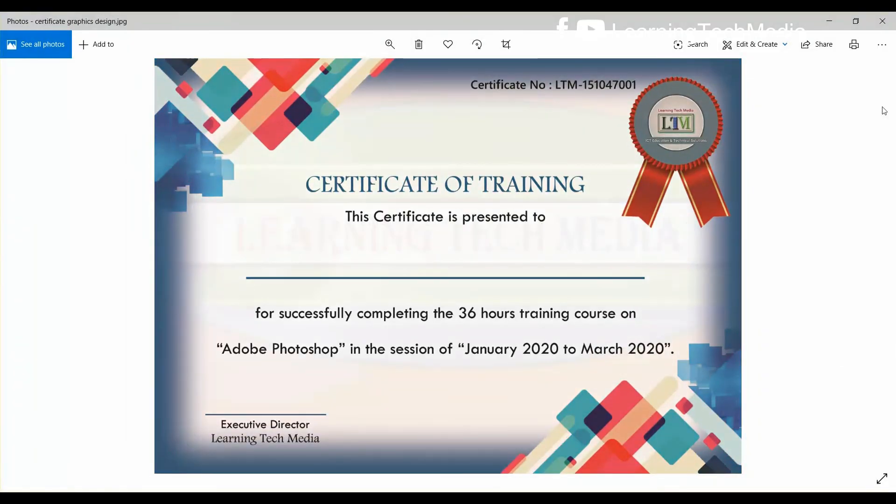
left_click(830, 21)
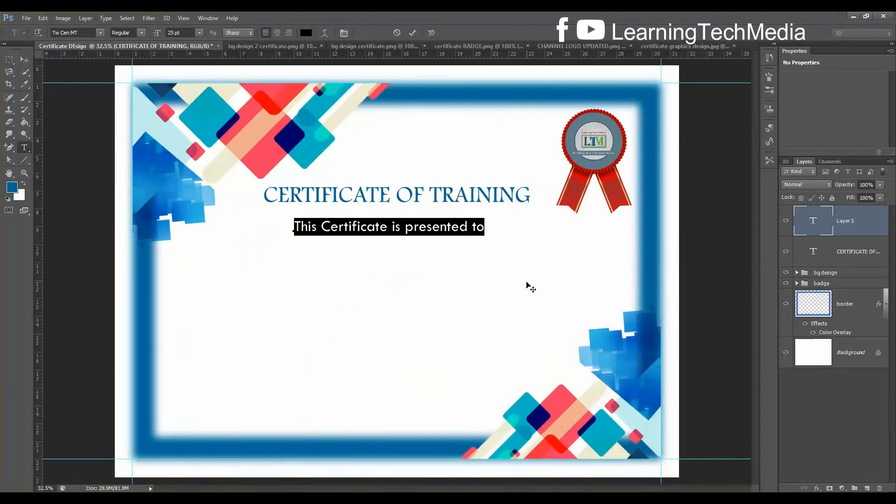
left_click(527, 283)
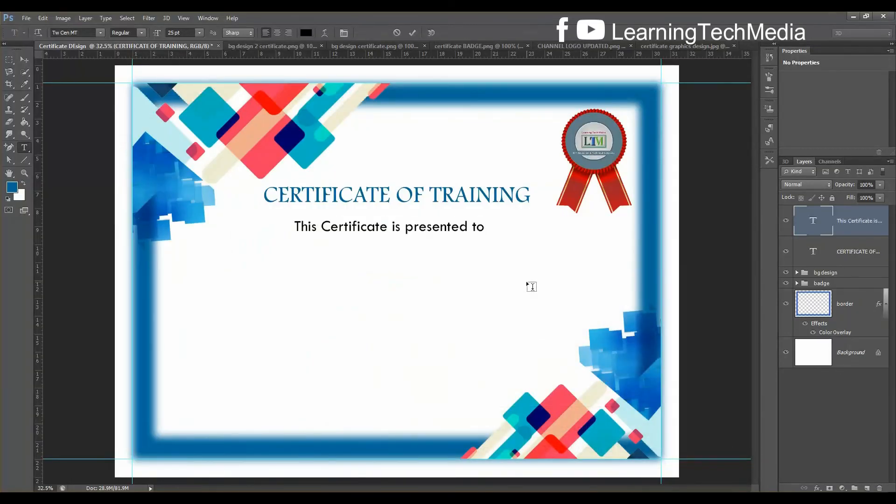
Nudge the subtitle slightly and draw a horizontal line beneath it
left_click(24, 60)
left_click_drag(437, 230, 434, 232)
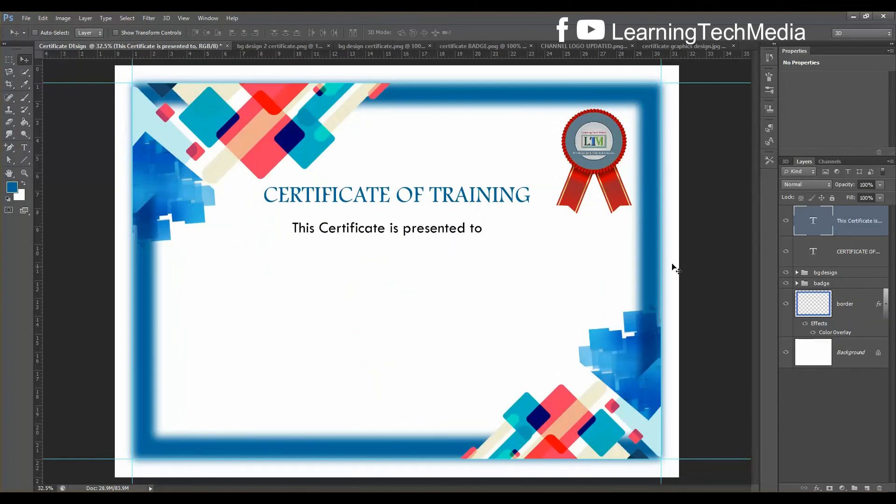
left_click(24, 158)
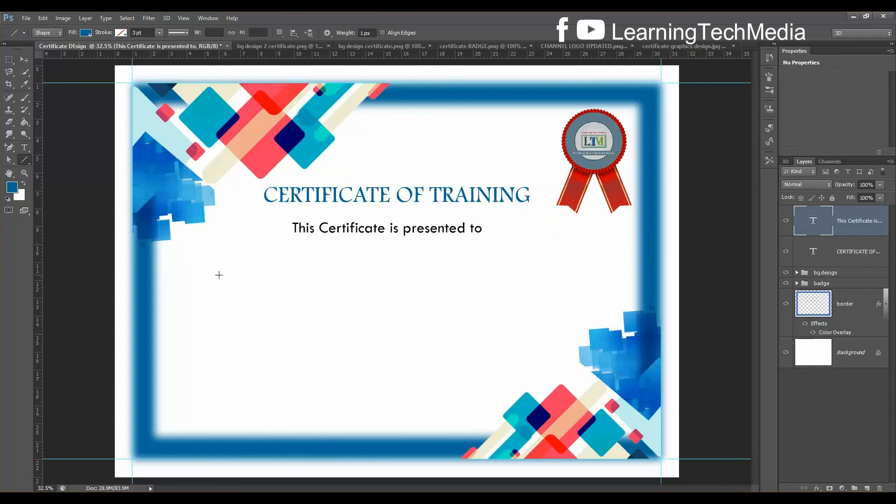
left_click_drag(215, 274, 569, 269)
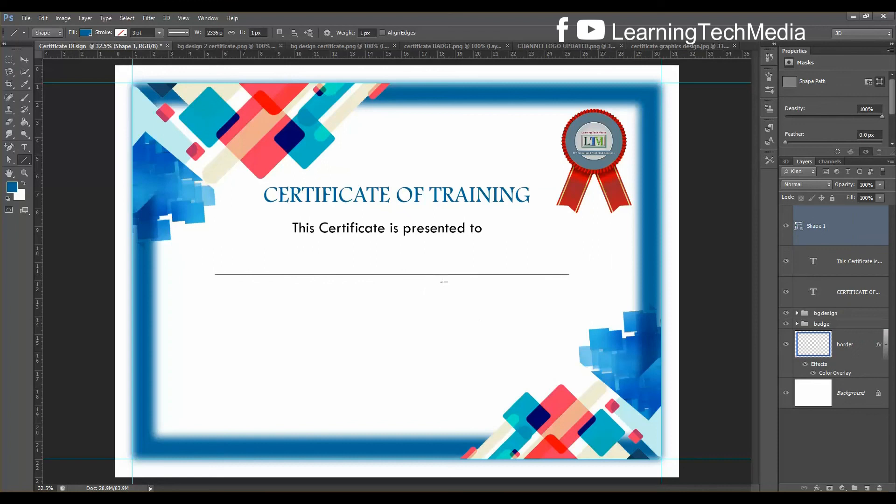
Stretch the line's height to 700% to thicken it and apply
key("ctrl+t")
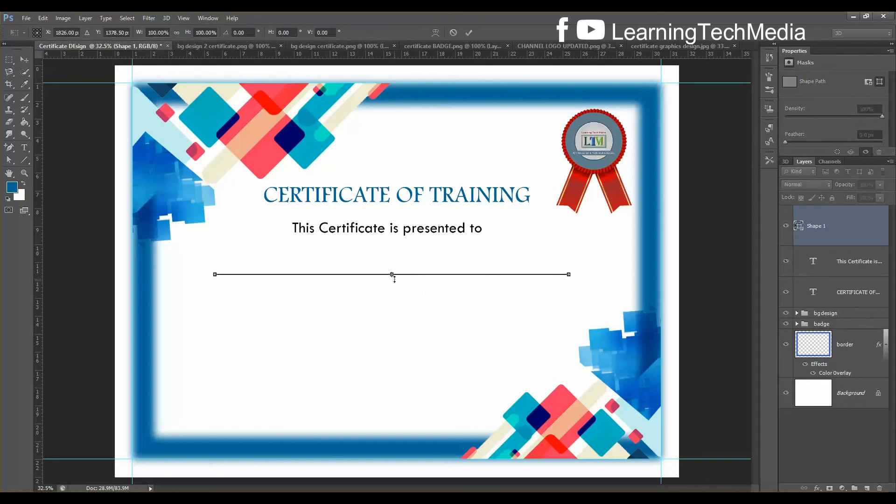
scroll(394, 279, "up", 5)
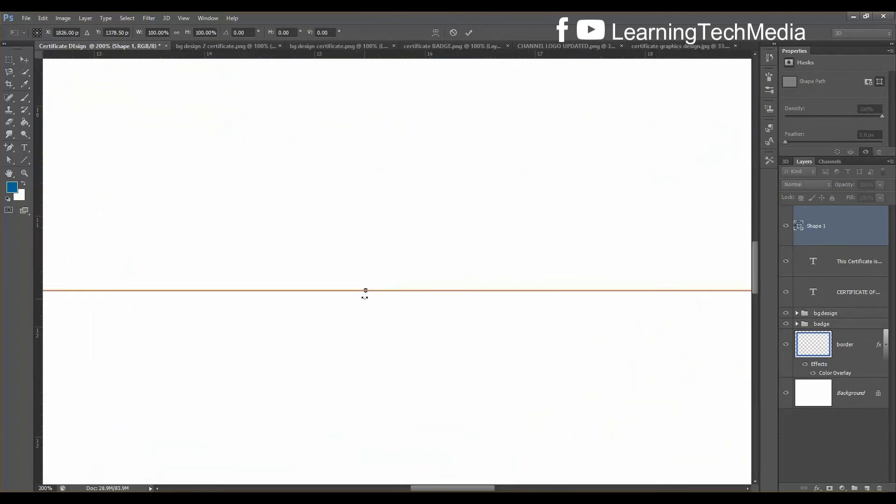
left_click_drag(366, 291, 367, 295)
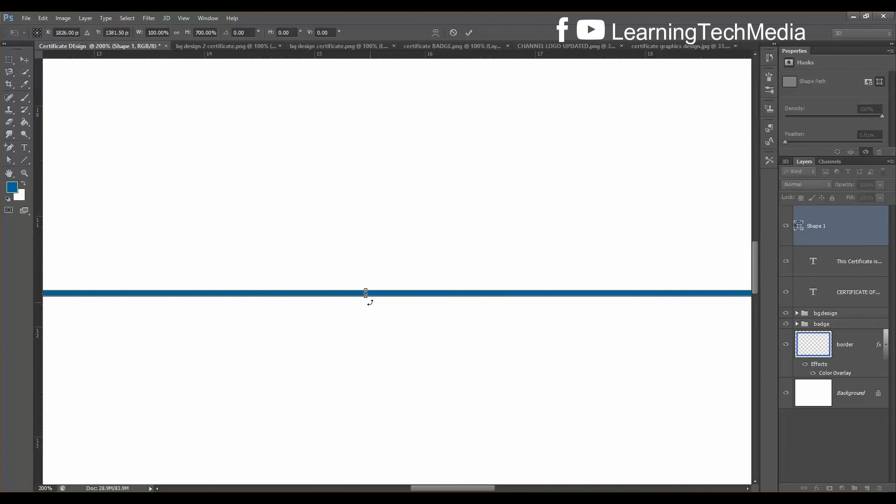
key("ctrl+0")
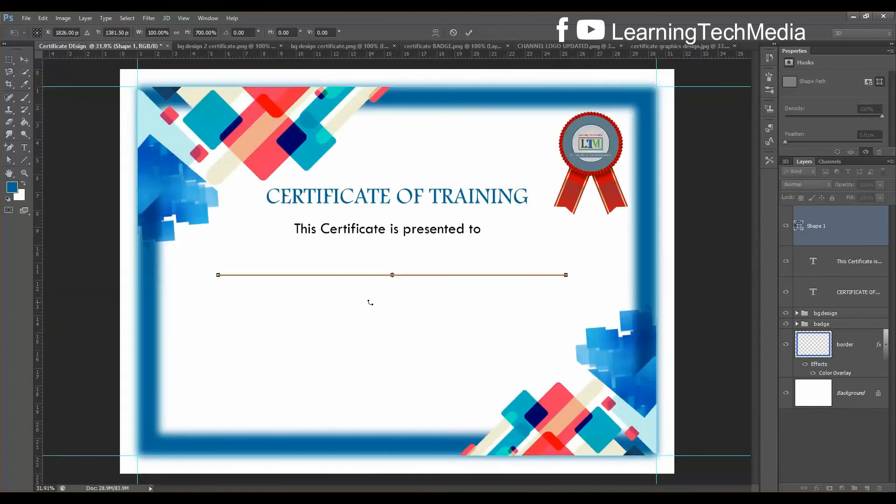
key("Return")
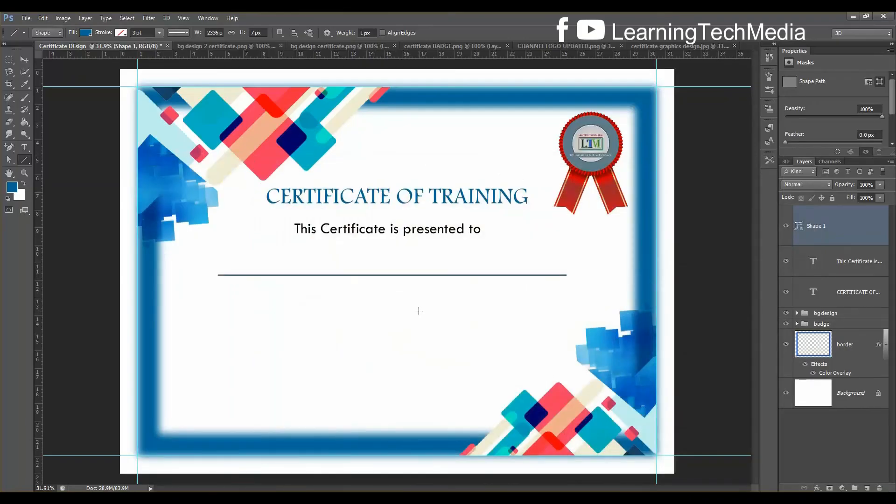
Rescale the Shape 1 line's height to about 228.57%, nudging it up slightly, and apply
key("ctrl+plus")
key("ctrl+plus")
key("ctrl+plus")
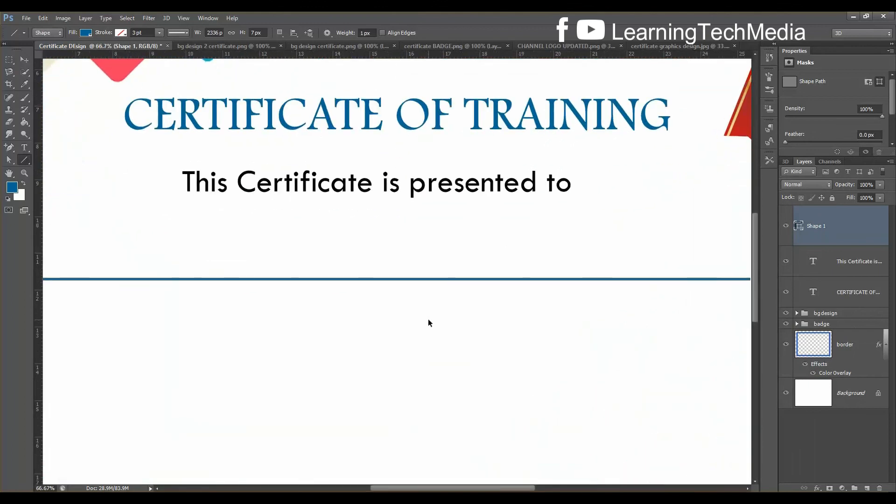
key("ctrl+t")
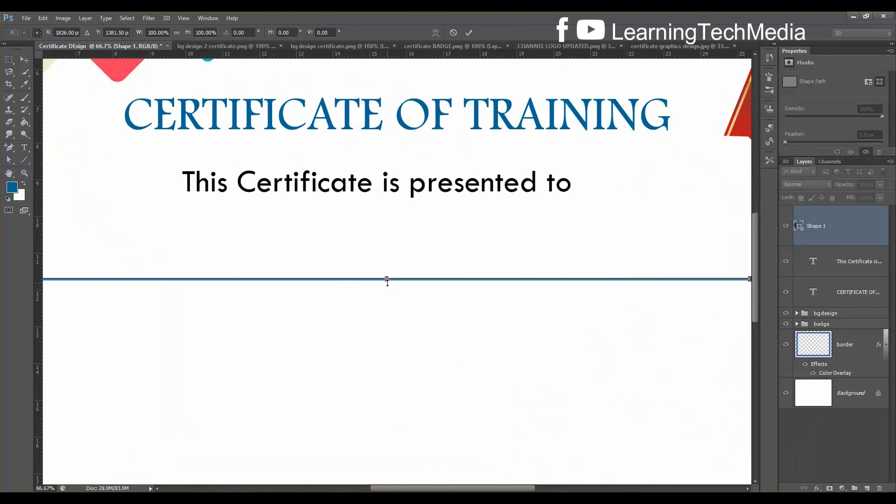
left_click_drag(387, 280, 387, 286)
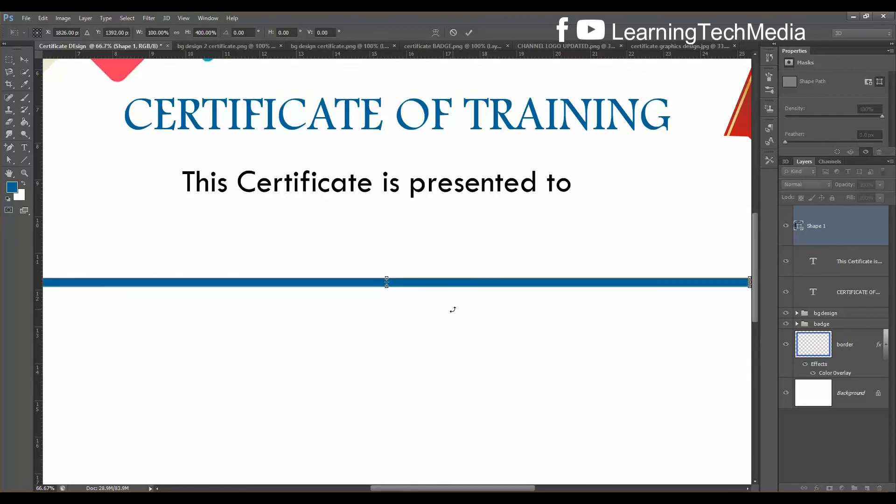
key("ctrl+0")
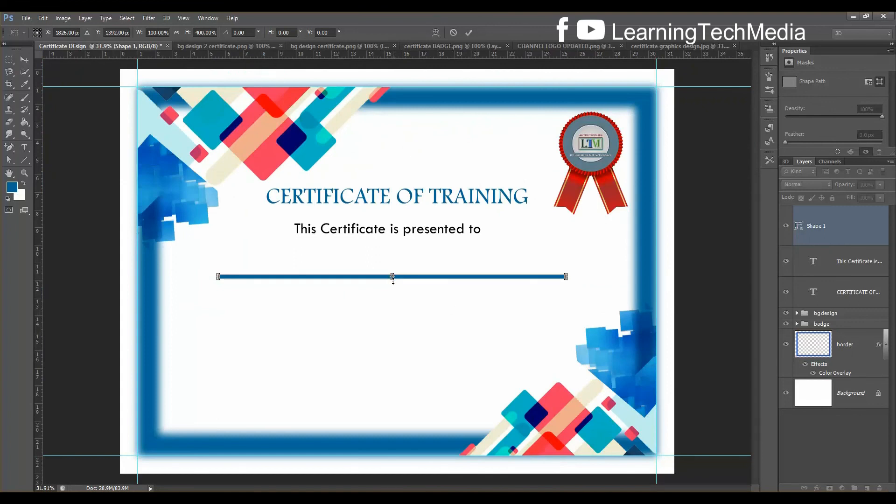
left_click_drag(393, 280, 394, 281)
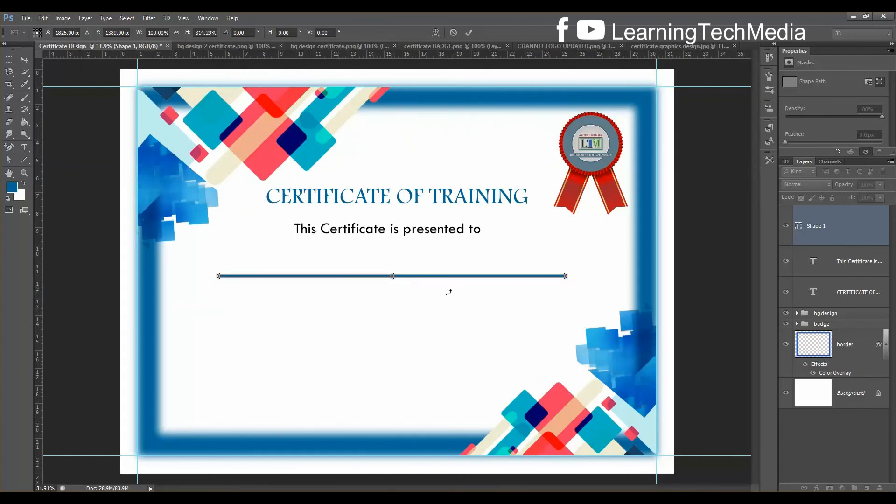
key("ctrl+plus")
key("ctrl+plus")
key("ctrl+plus")
key("ctrl+plus")
key("ctrl+plus")
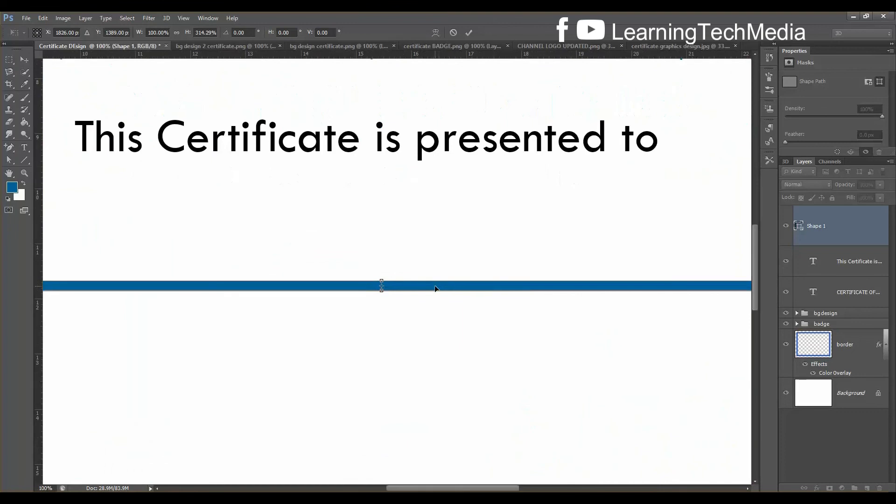
left_click_drag(365, 311, 366, 305)
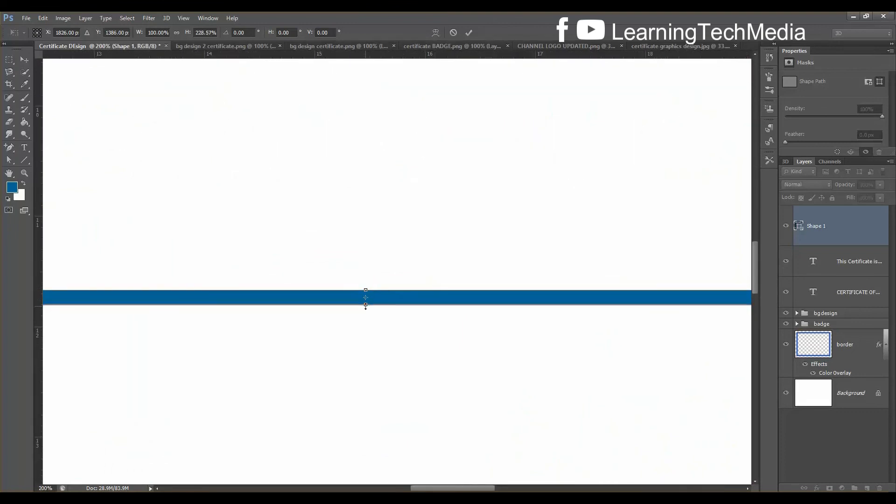
key("ctrl+0")
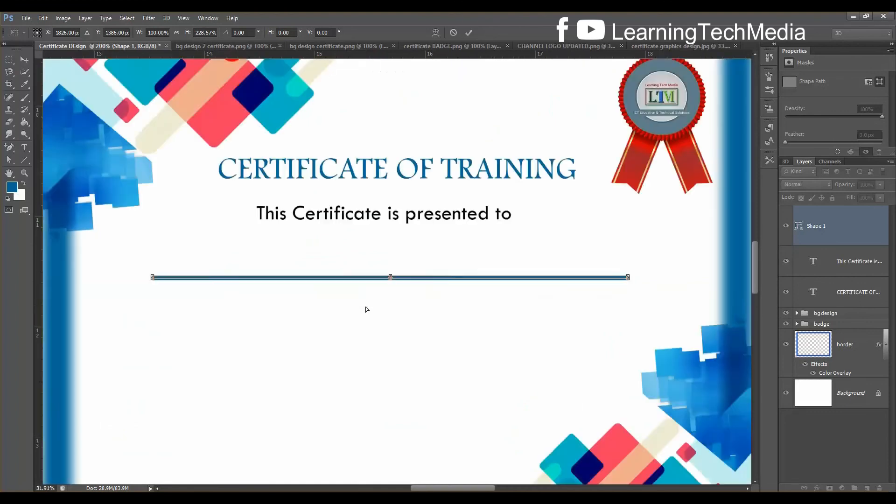
key("Return")
key("u")
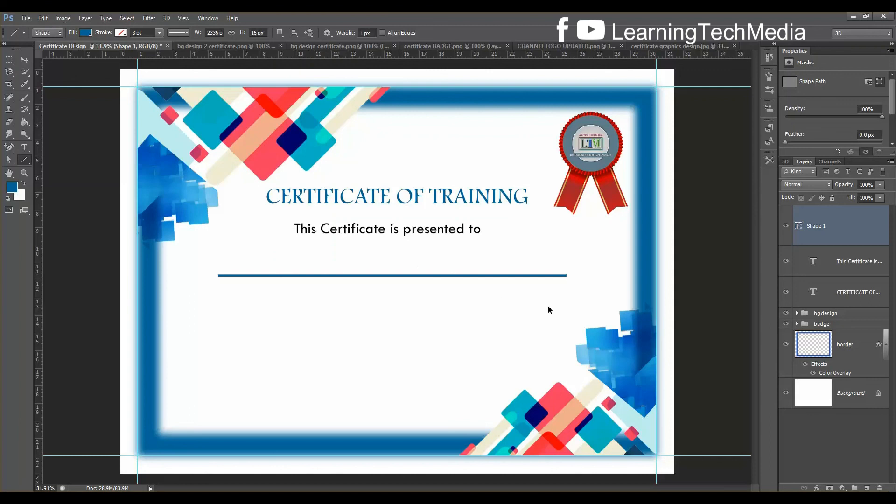
key("ctrl+t")
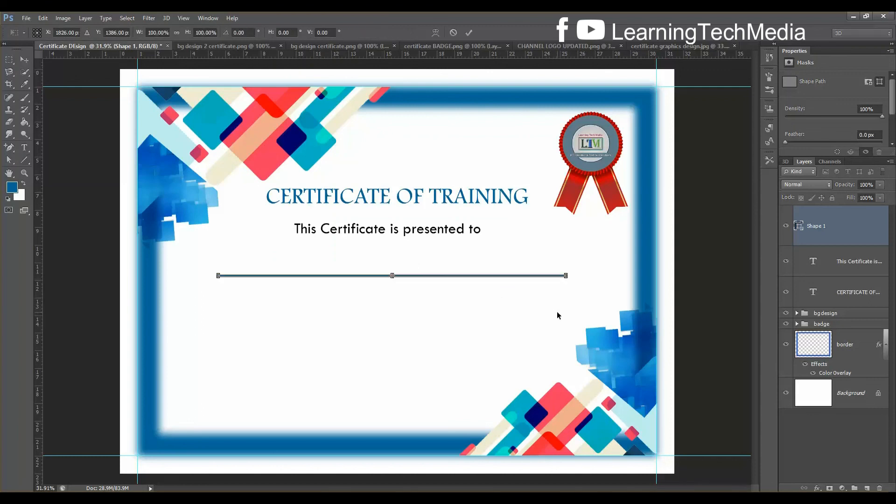
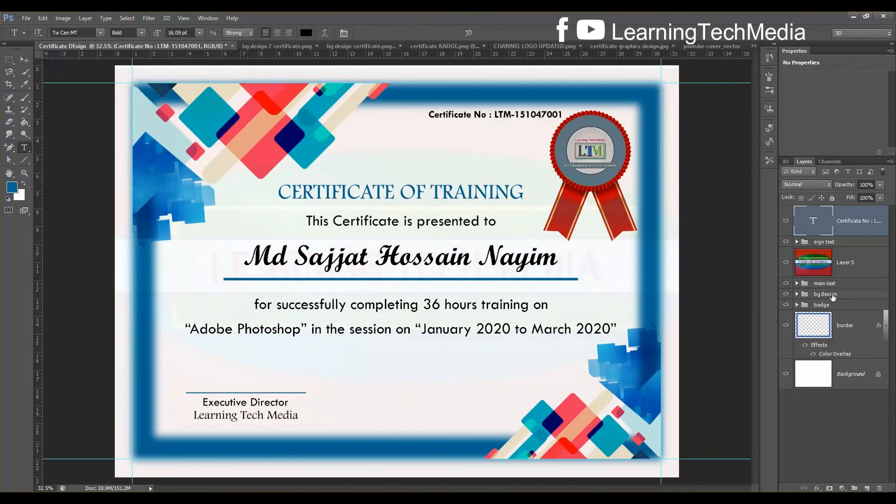
Move the ribbon badge group up and scale it to about 106%, nudging it into place
left_click(826, 306)
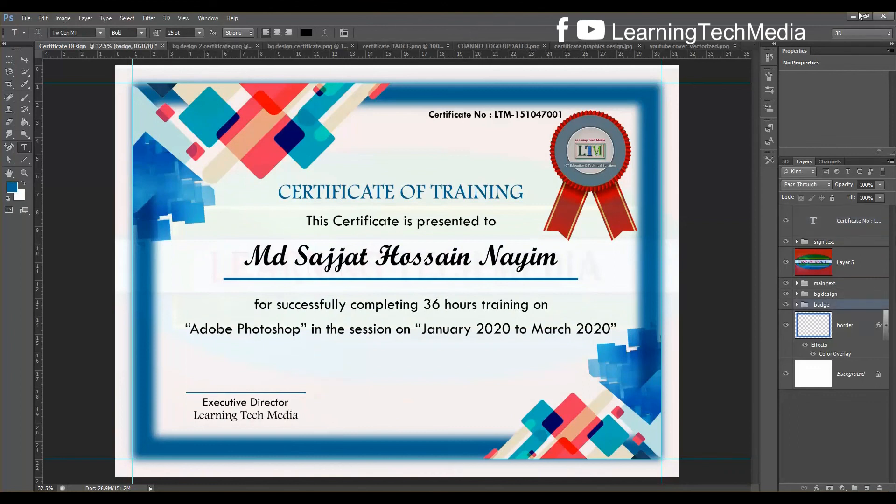
left_click(24, 59)
left_click_drag(612, 164, 610, 153)
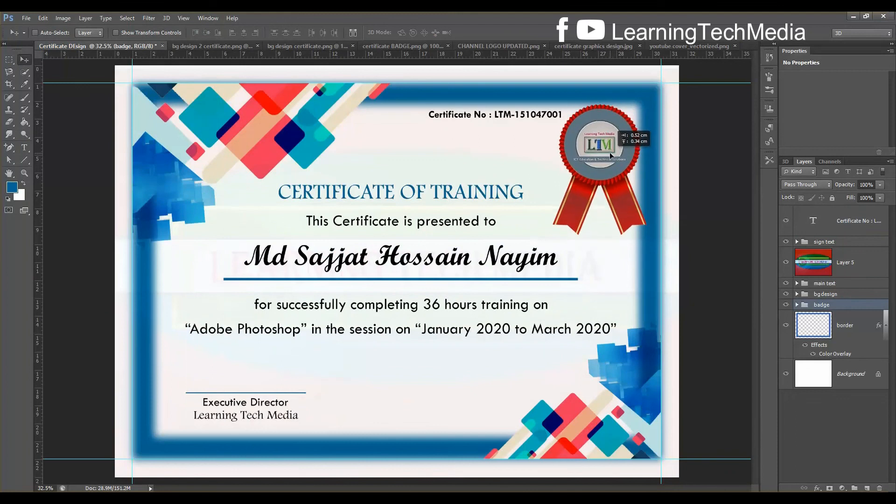
key("ctrl+t")
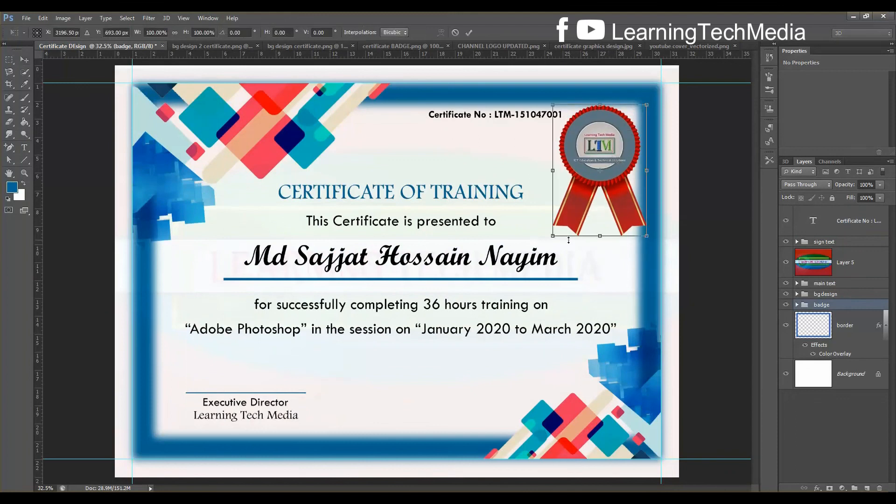
left_click_drag(552, 236, 547, 244)
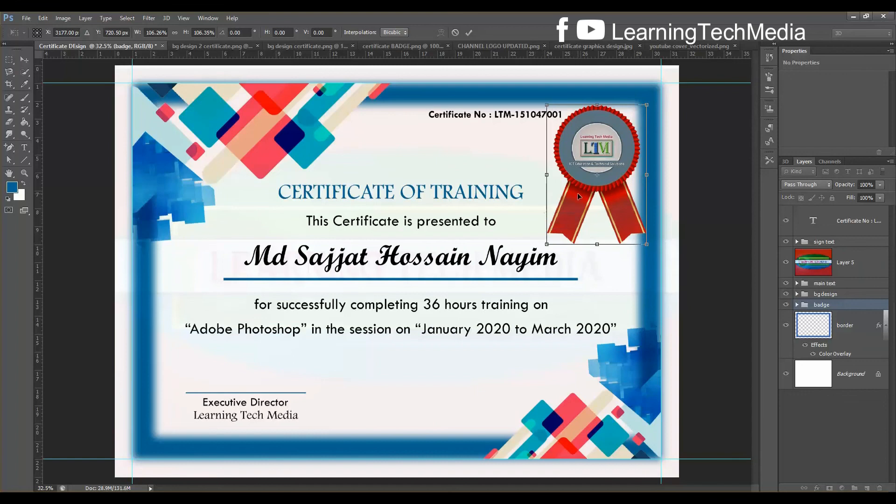
key("Up")
key("Up")
key("Up")
key("Up")
key("Up")
key("Up")
key("Up")
key("Up")
key("Up")
key("Up")
key("Up")
key("Up")
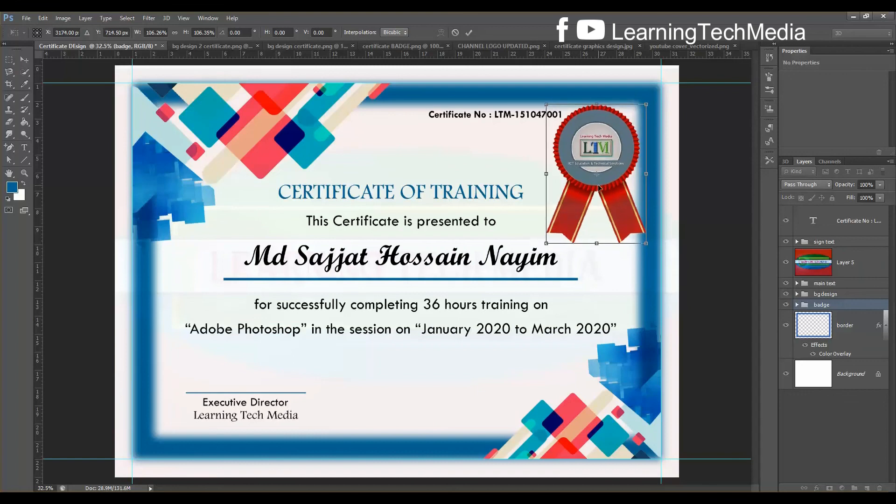
key("Right")
key("Right")
key("Right")
key("Return")
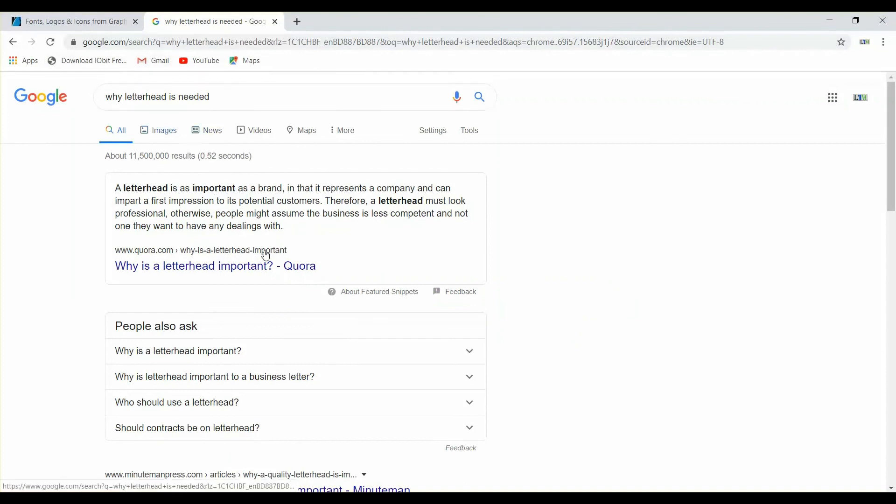
On GraphicRiver, open the Print > Stationery templates category and browse it
left_click(105, 21)
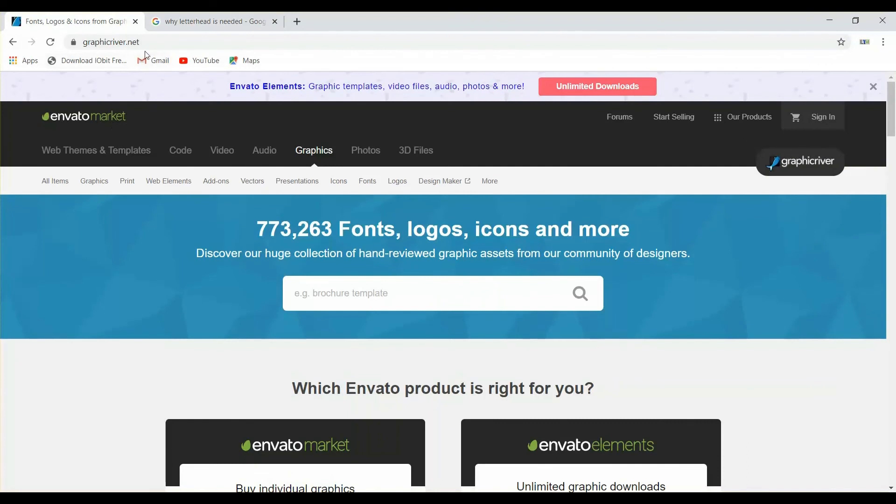
mouse_move(167, 184)
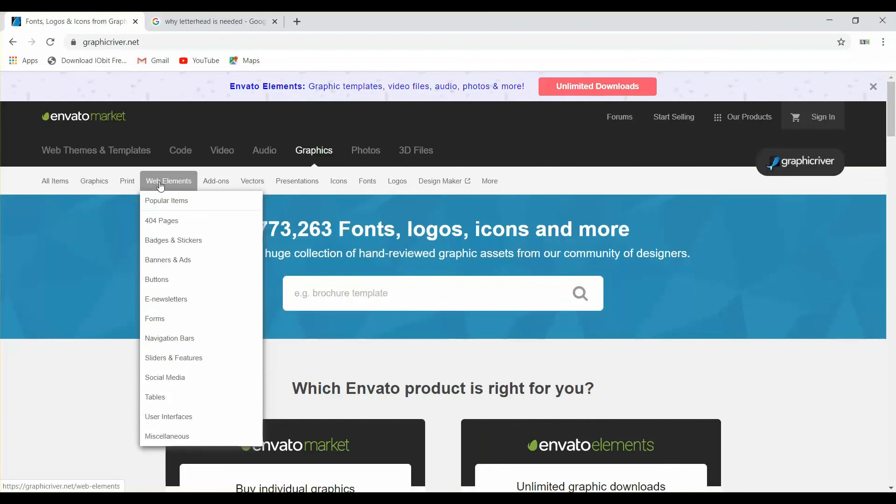
mouse_move(124, 186)
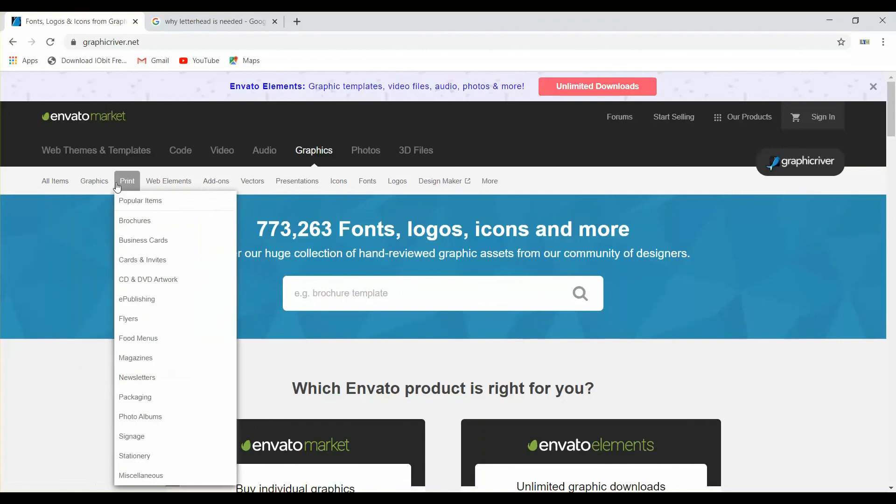
left_click(160, 457)
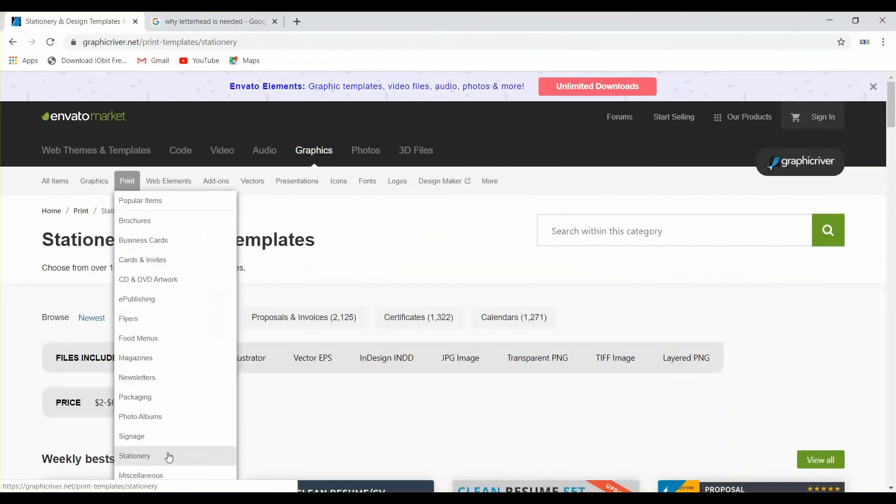
scroll(421, 332, "down", 8)
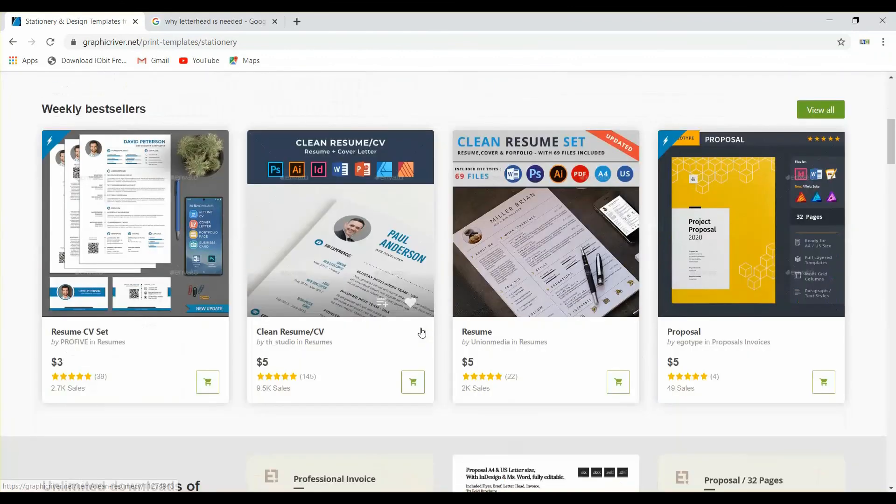
scroll(422, 332, "down", 1)
scroll(465, 251, "down", 1)
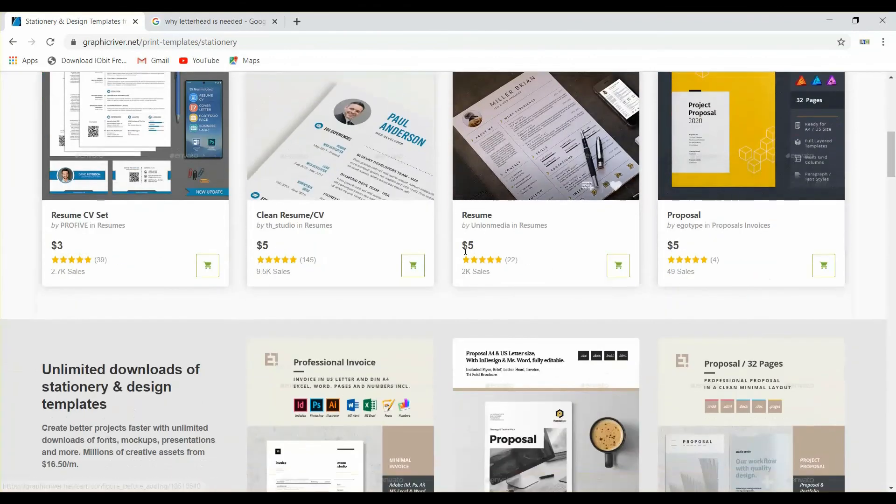
scroll(464, 251, "up", 10)
Search the Stationery category for 'letterhead' and scroll through the results
left_click(669, 235)
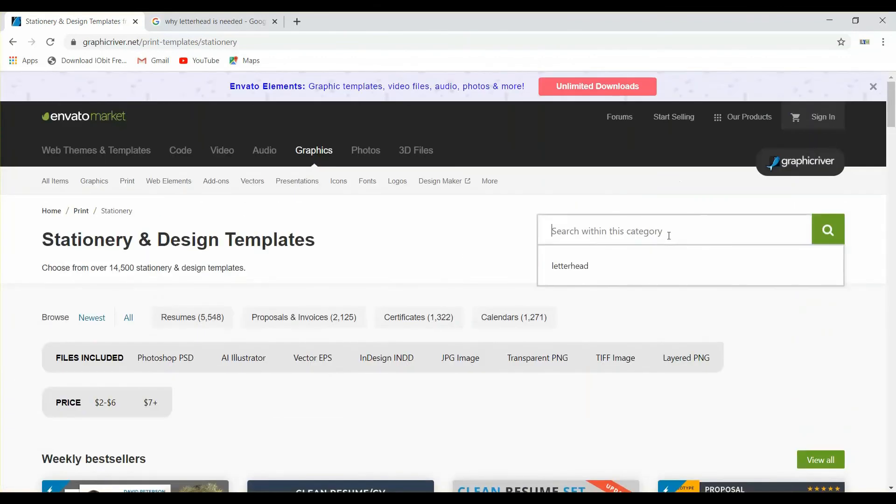
left_click(620, 275)
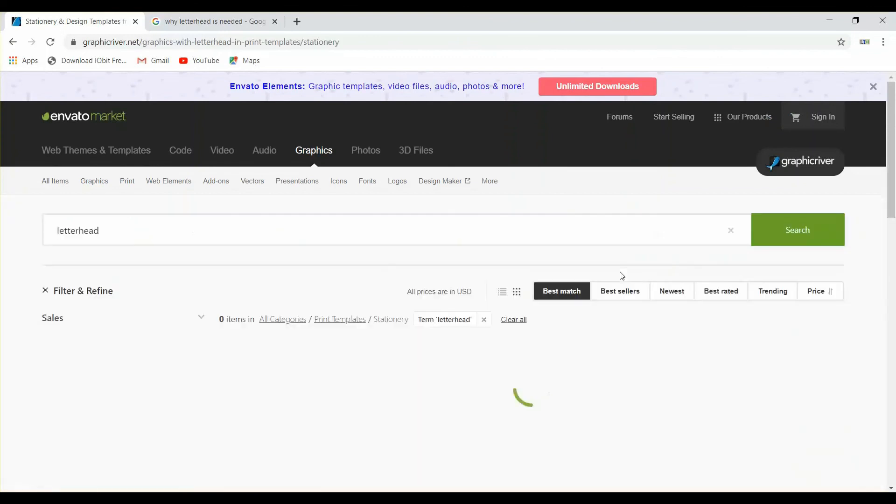
scroll(410, 285, "down", 6)
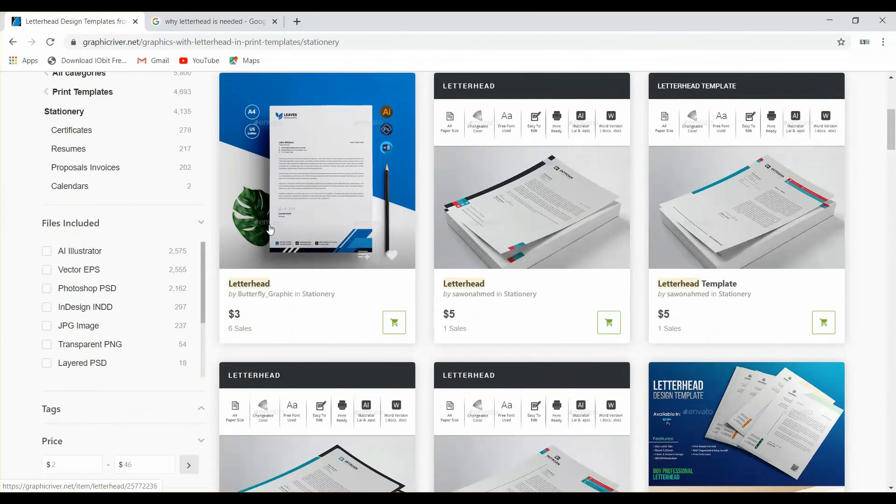
scroll(327, 256, "down", 3)
scroll(332, 266, "down", 3)
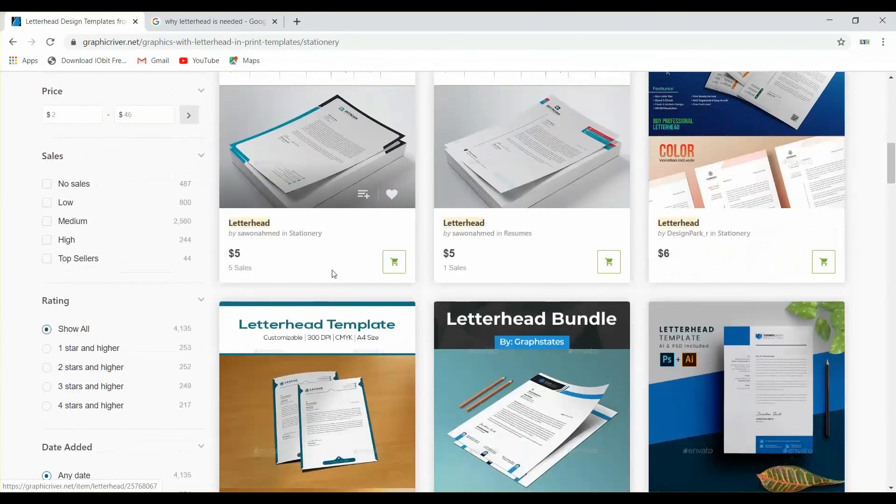
scroll(336, 287, "down", 3)
scroll(366, 256, "up", 3)
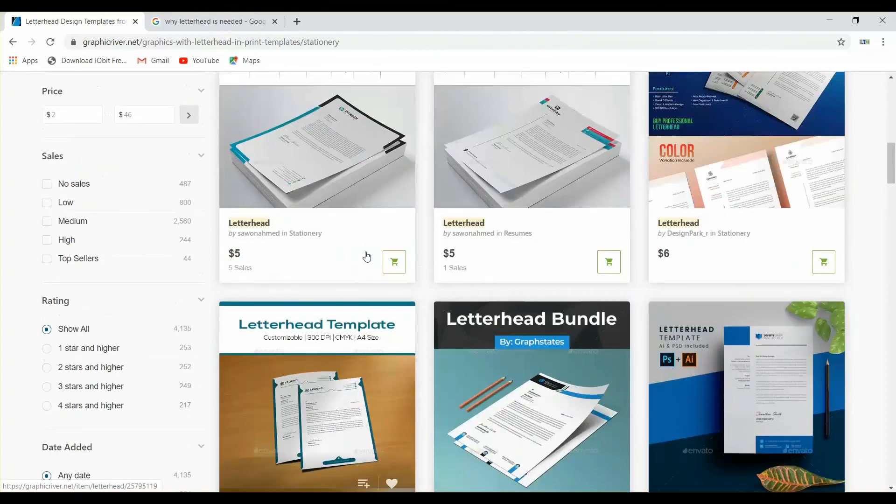
scroll(381, 215, "up", 3)
scroll(382, 215, "down", 3)
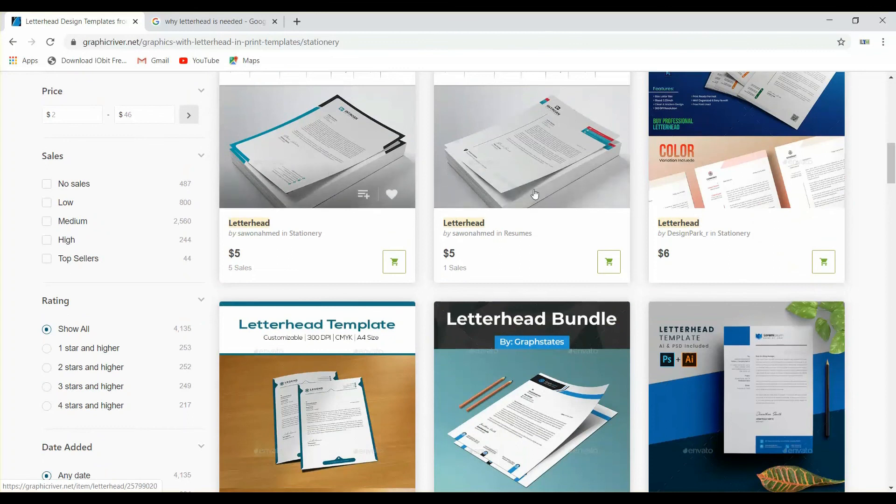
scroll(523, 234, "down", 3)
scroll(520, 239, "down", 7)
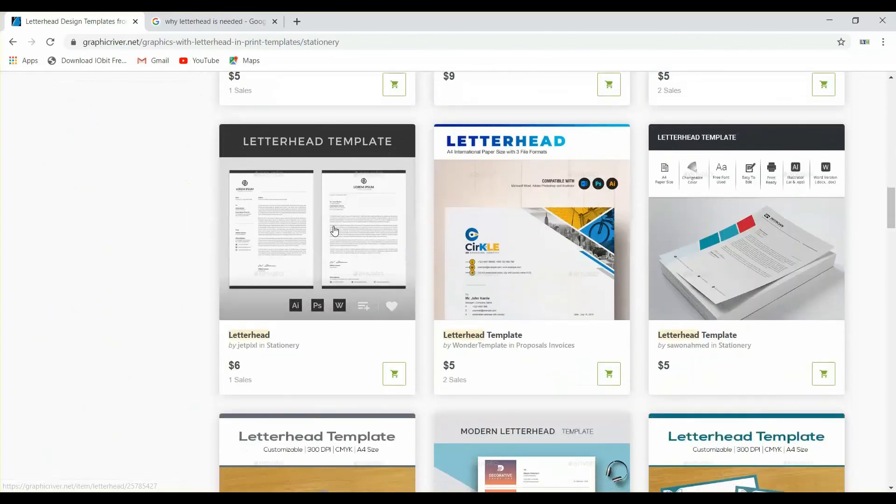
scroll(280, 201, "up", 11)
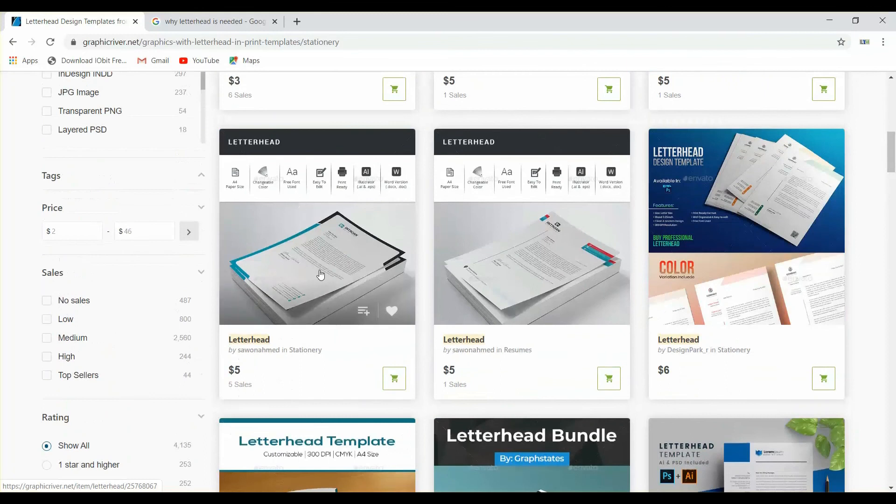
Open a Letterhead item page, view its enlarged preview, then minimize the browser
left_click(321, 275)
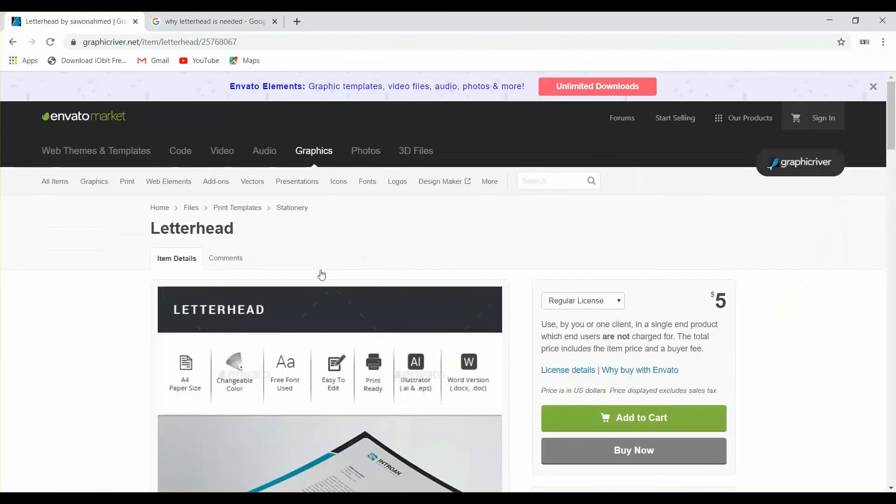
scroll(320, 274, "down", 4)
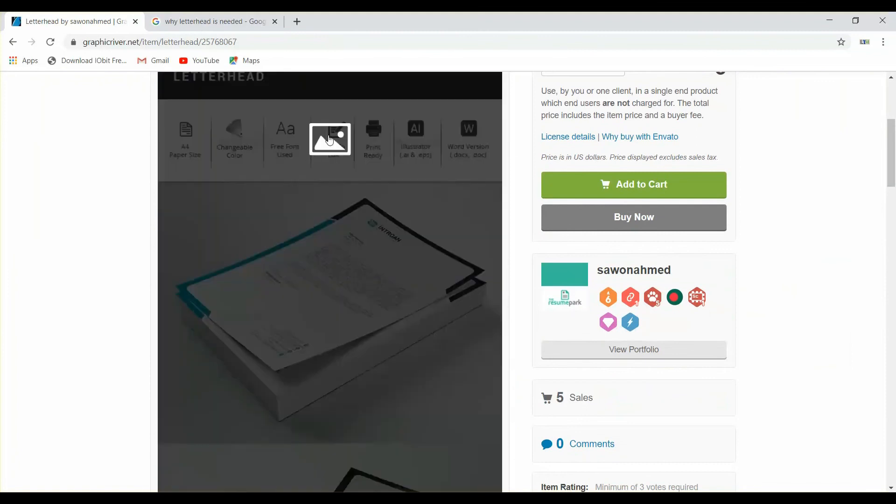
left_click(329, 135)
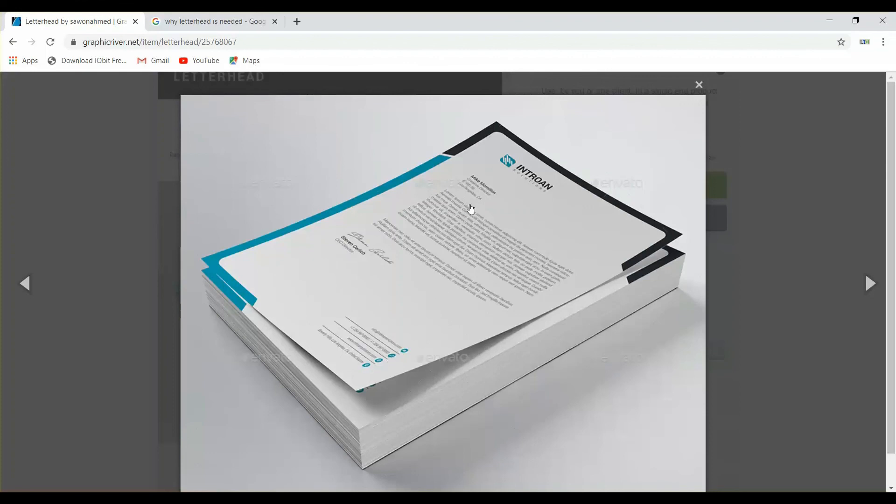
left_click(828, 21)
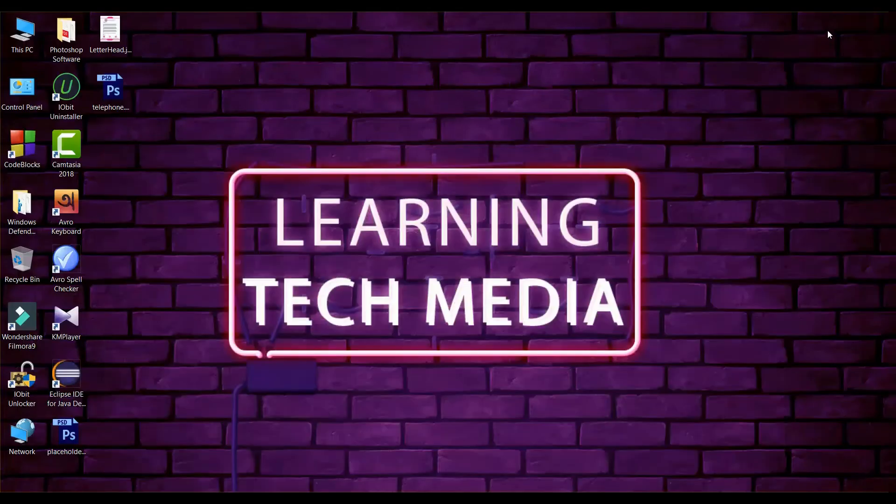
View the LetterHead.jpg sample design in Photos, then minimize it
double_click(109, 46)
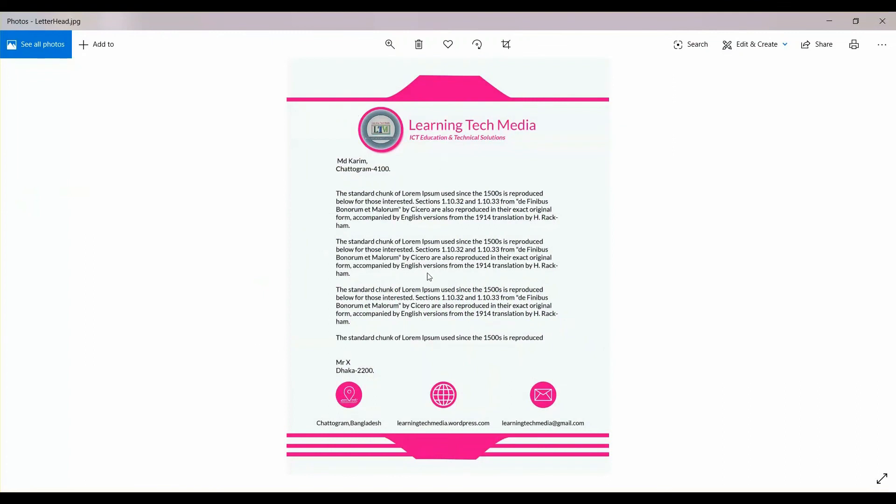
left_click(827, 19)
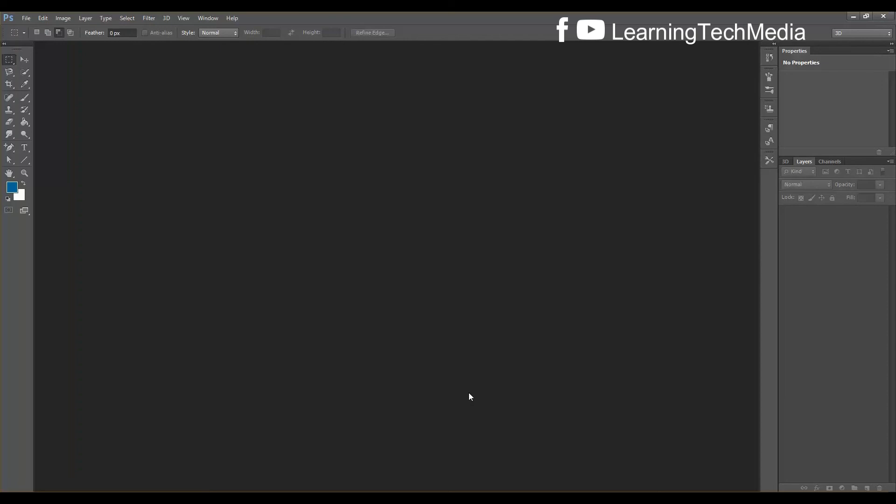
Create a new 8 × 10.5 inch, 300 ppi CMYK document named LetterHead
key("ctrl+n")
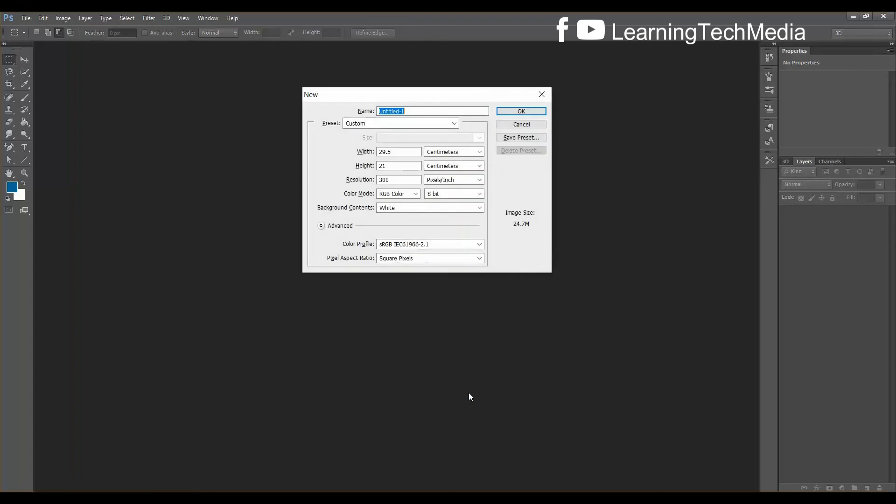
left_click(443, 152)
left_click(441, 172)
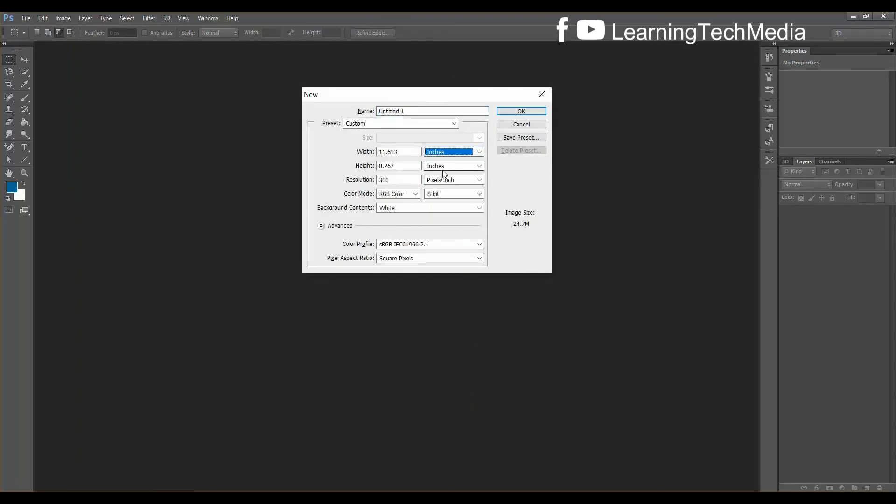
double_click(403, 152)
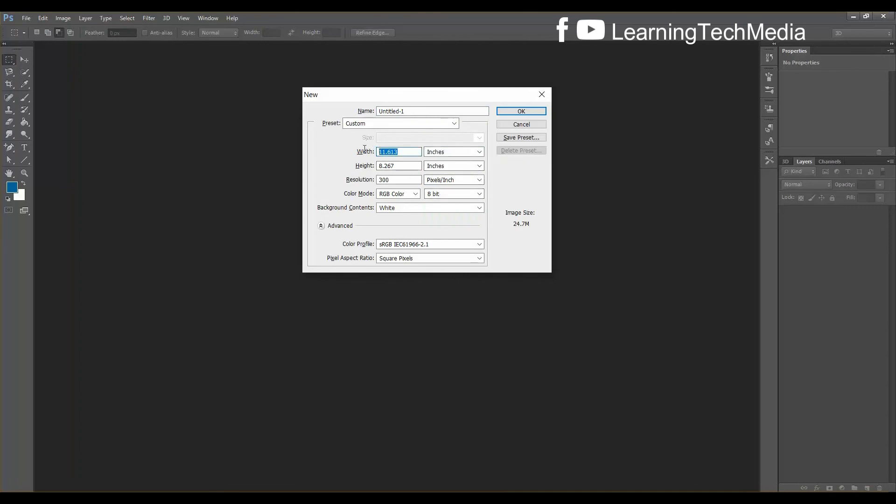
type("8")
left_click(400, 166)
double_click(399, 166)
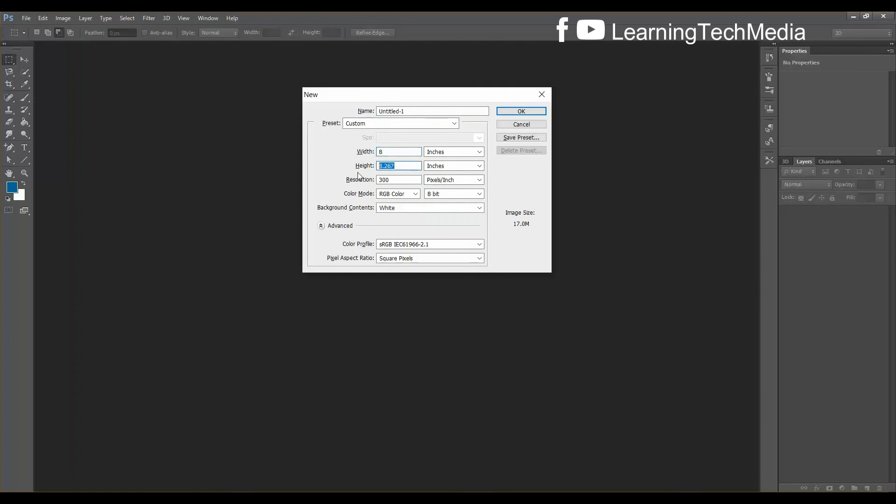
type("10")
left_click(390, 194)
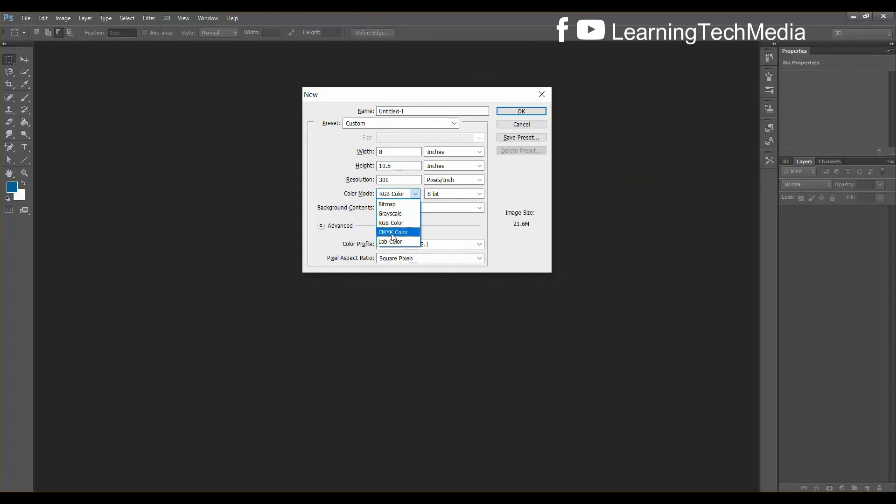
left_click(392, 233)
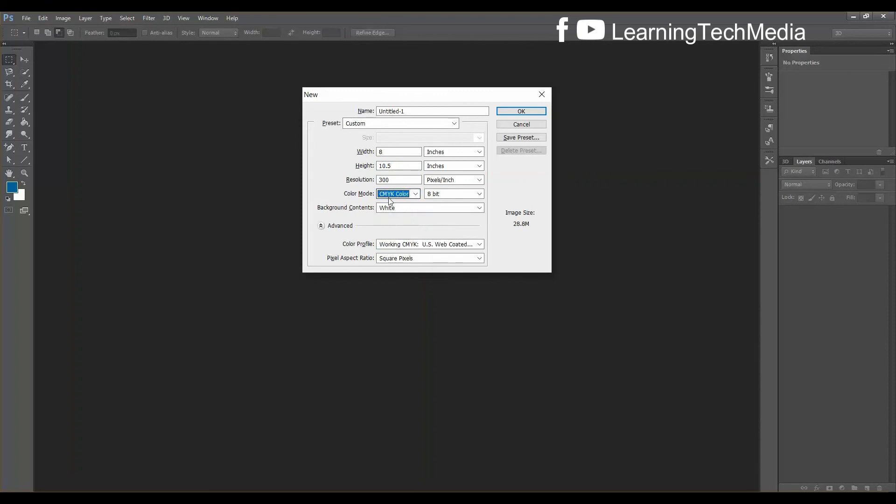
double_click(409, 110)
type("L")
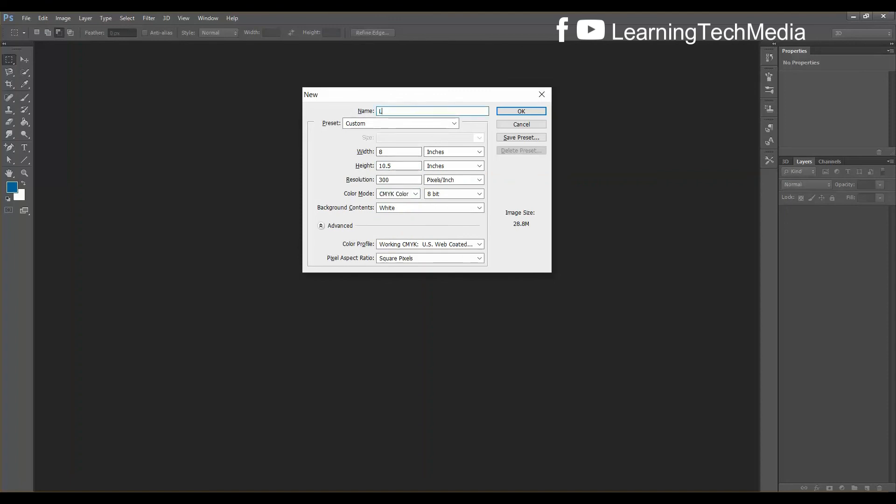
type("etter")
left_click(519, 111)
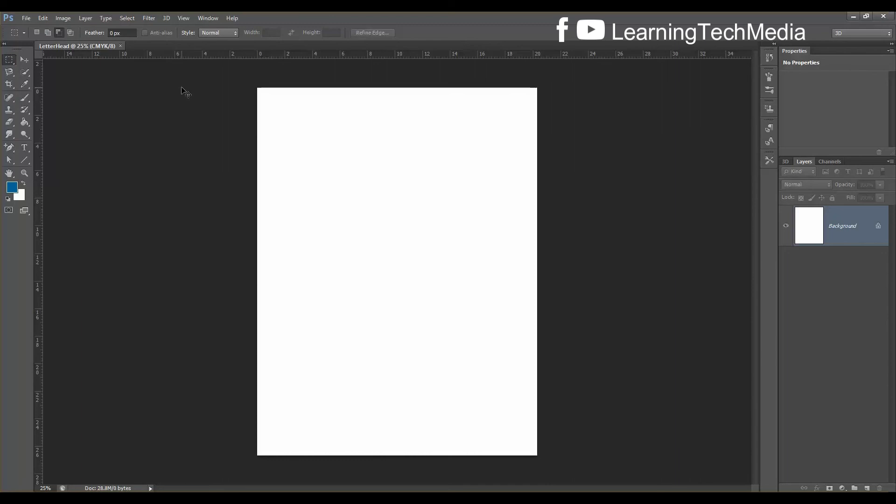
Show the rulers and place guides along the left, right, top and bottom page edges
key("ctrl+r")
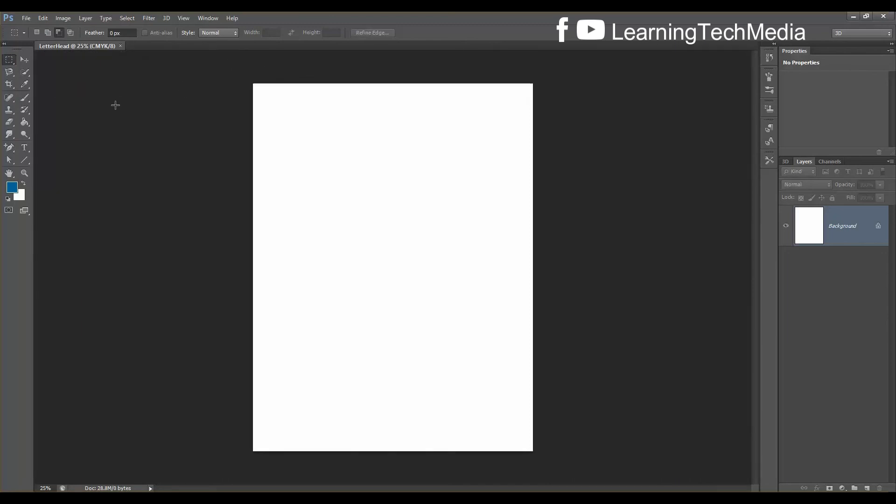
key("ctrl+r")
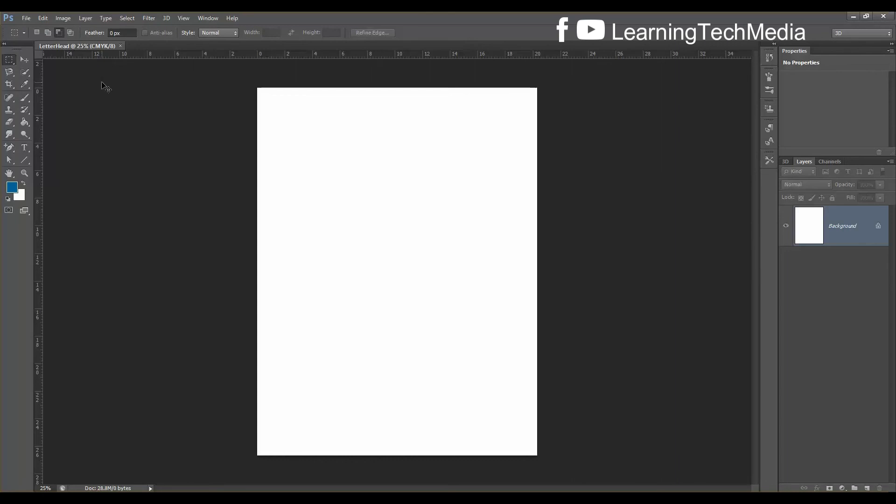
key("ctrl+r")
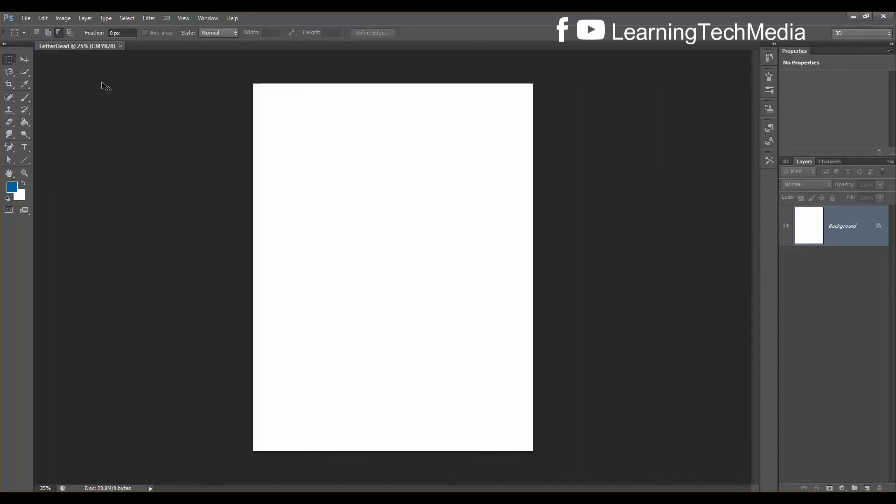
key("ctrl+r")
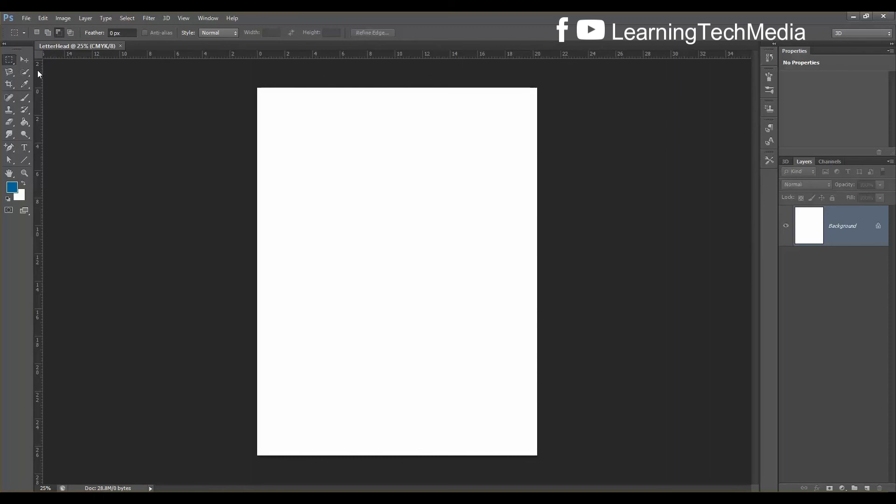
left_click_drag(38, 70, 256, 94)
left_click_drag(39, 101, 537, 122)
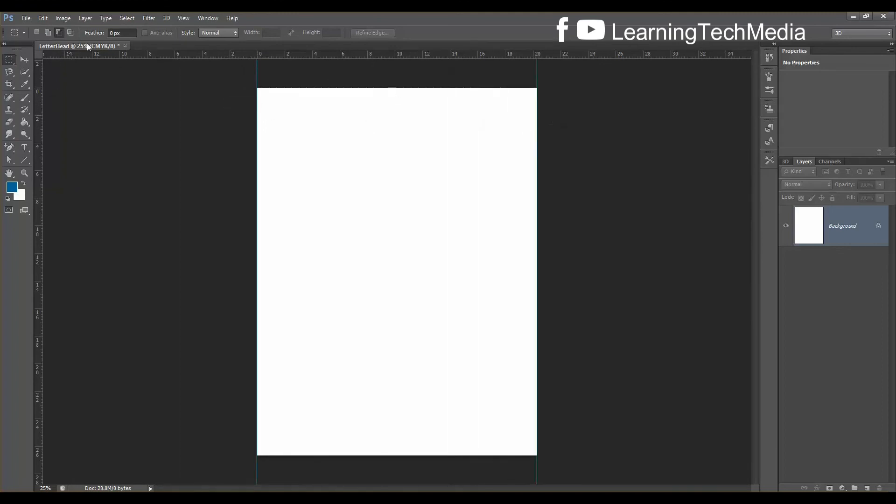
left_click_drag(305, 49, 303, 88)
left_click_drag(322, 57, 294, 455)
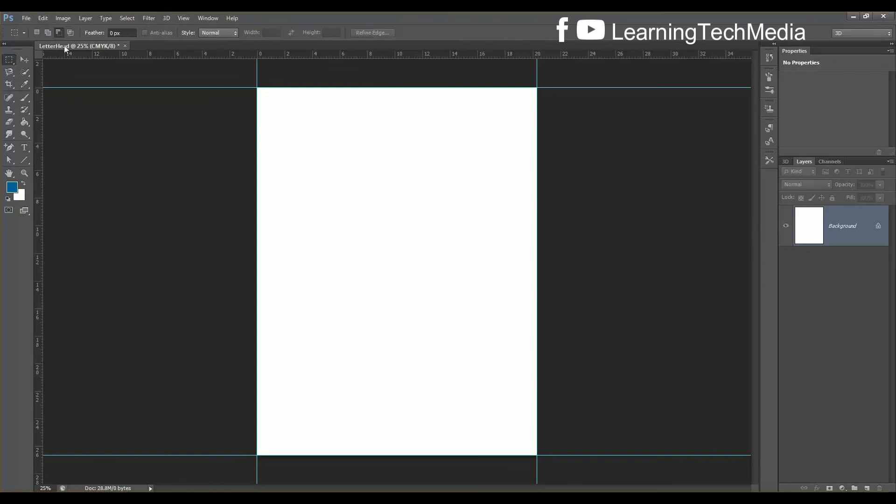
left_click(59, 20)
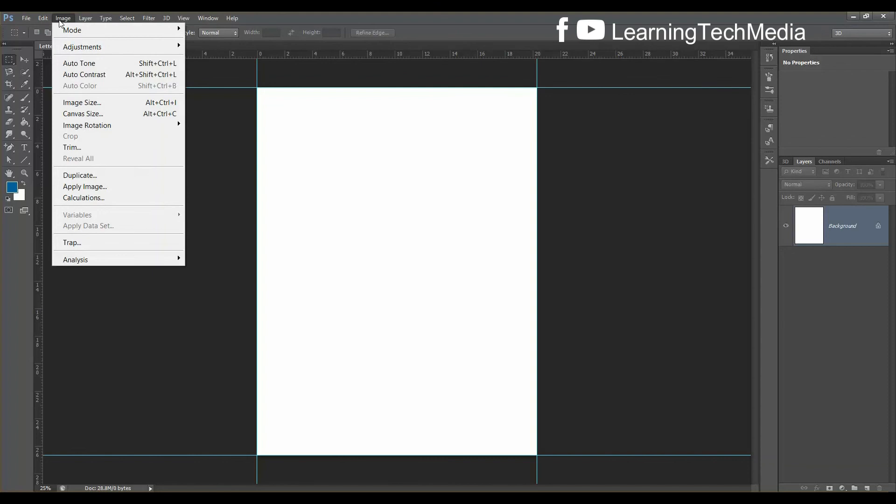
Enlarge the canvas to 8.5 × 11 inches using the Background colour for the extension
left_click(105, 117)
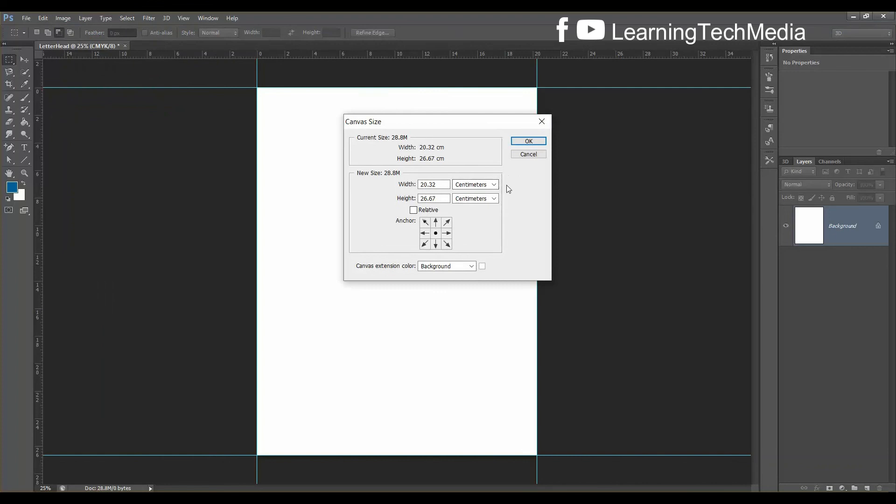
left_click(493, 191)
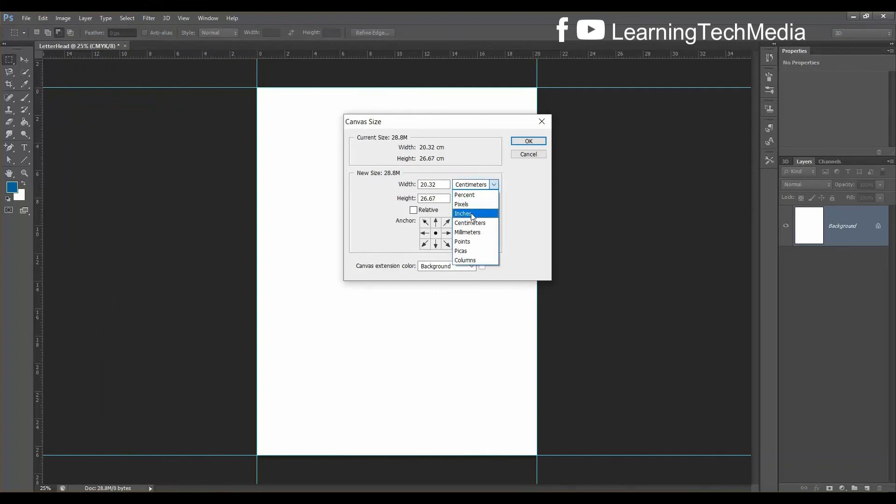
left_click(473, 210)
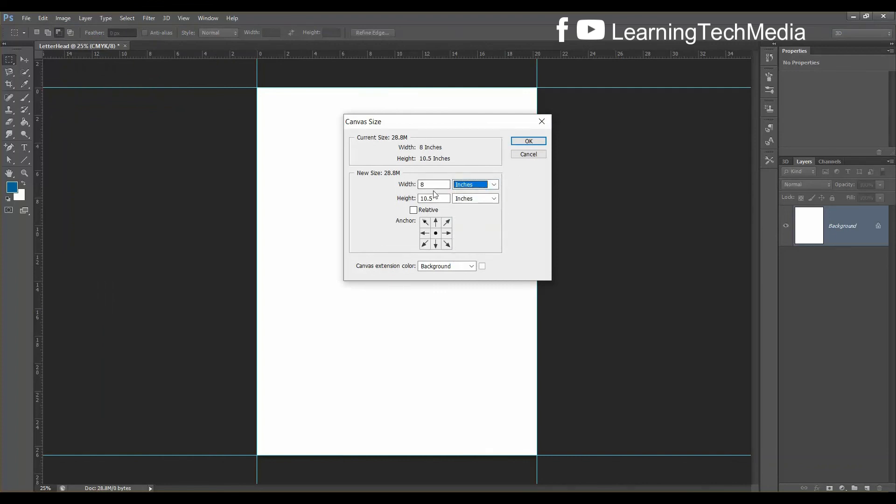
left_click(442, 183)
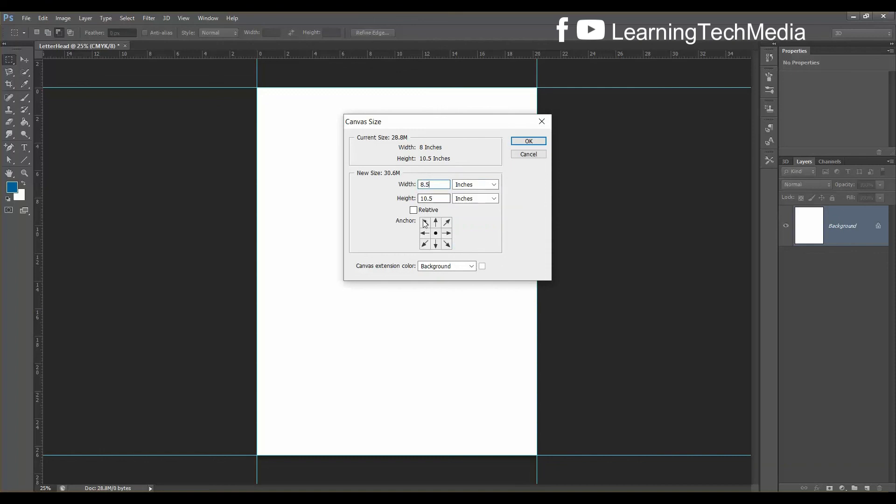
key("Tab")
type("11")
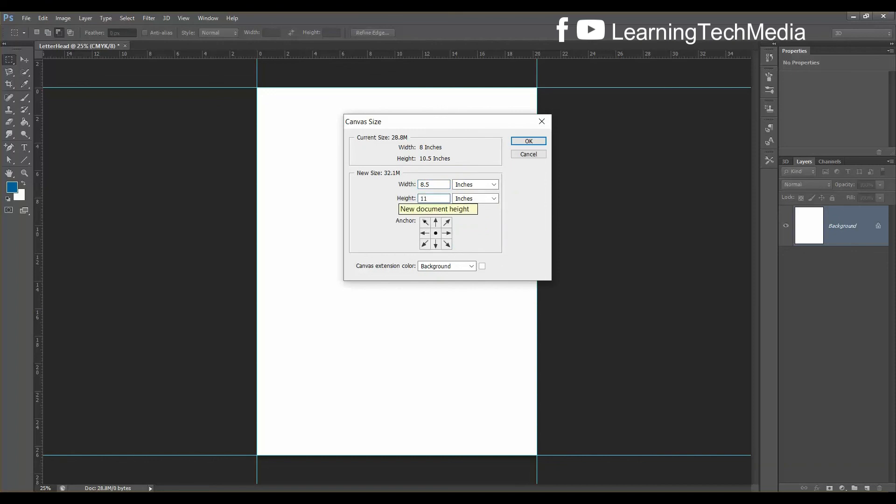
left_click(482, 267)
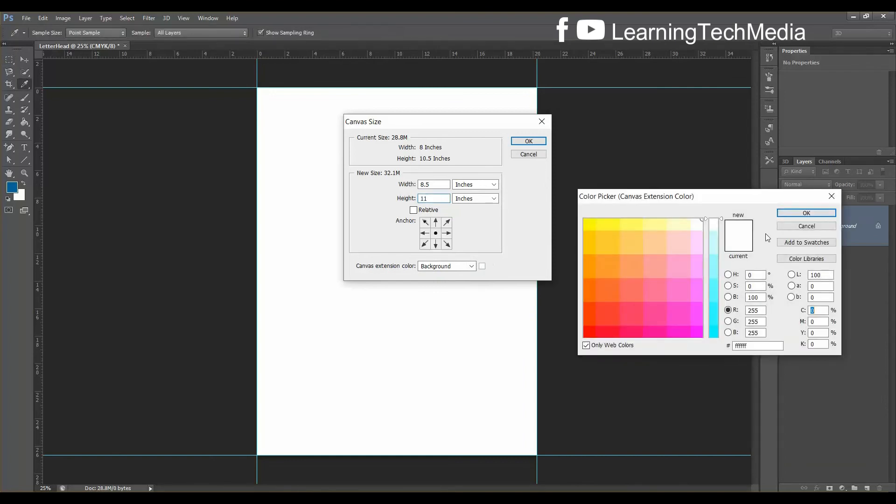
left_click(824, 213)
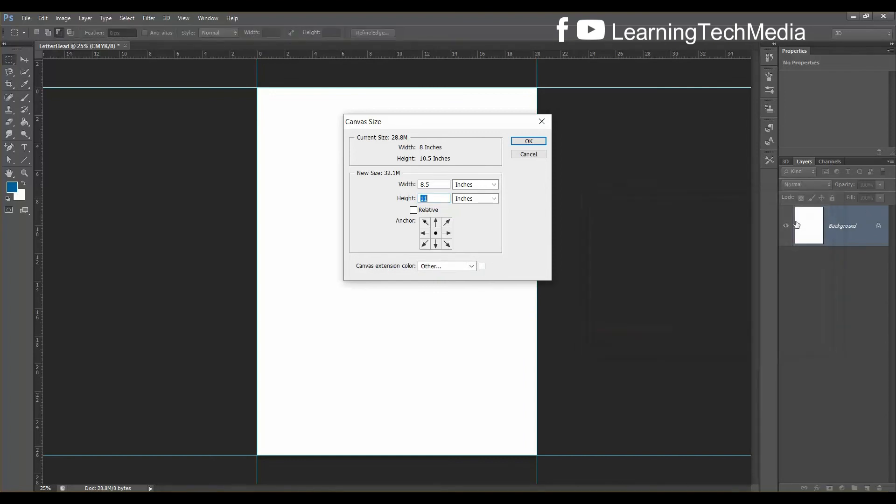
left_click(472, 267)
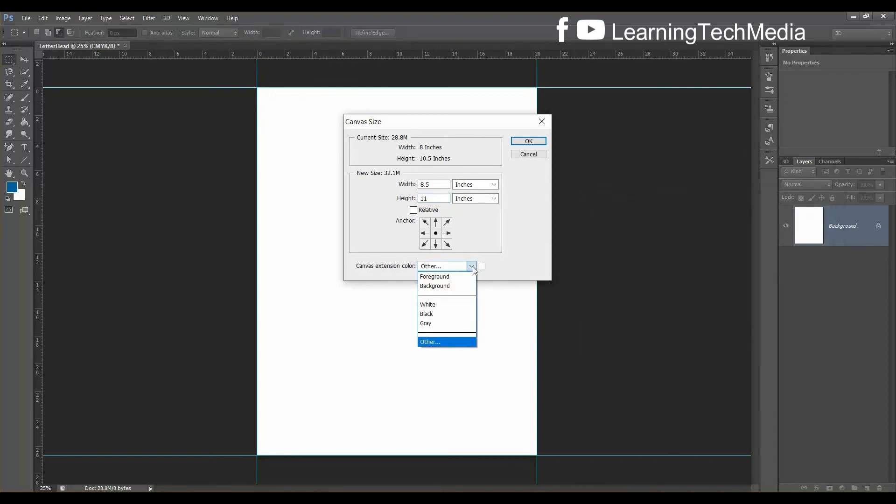
left_click(456, 286)
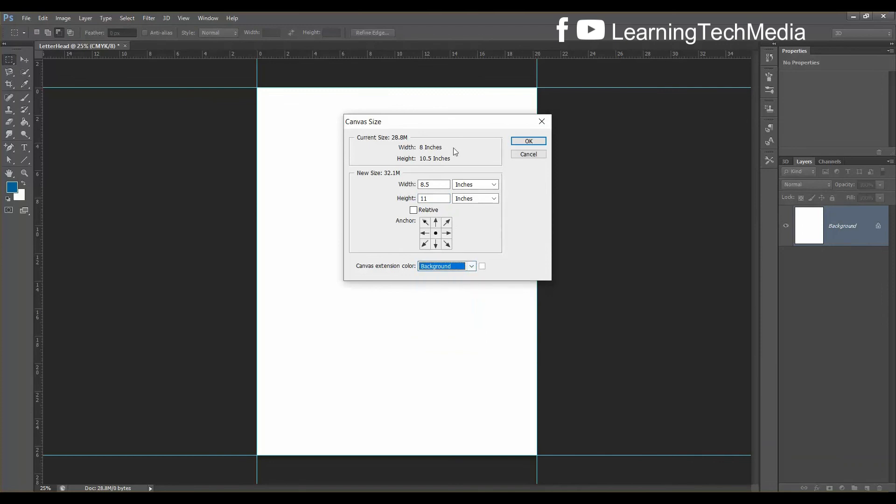
left_click(526, 142)
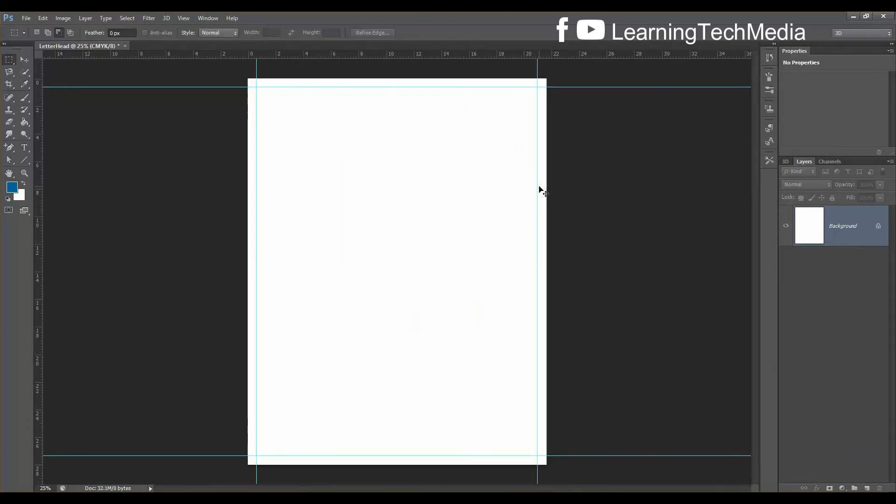
Add bleed guides along the left, right, top and bottom edges of the enlarged canvas
key("ctrl+plus")
left_click_drag(755, 231, 692, 180)
key("ctrl+plus")
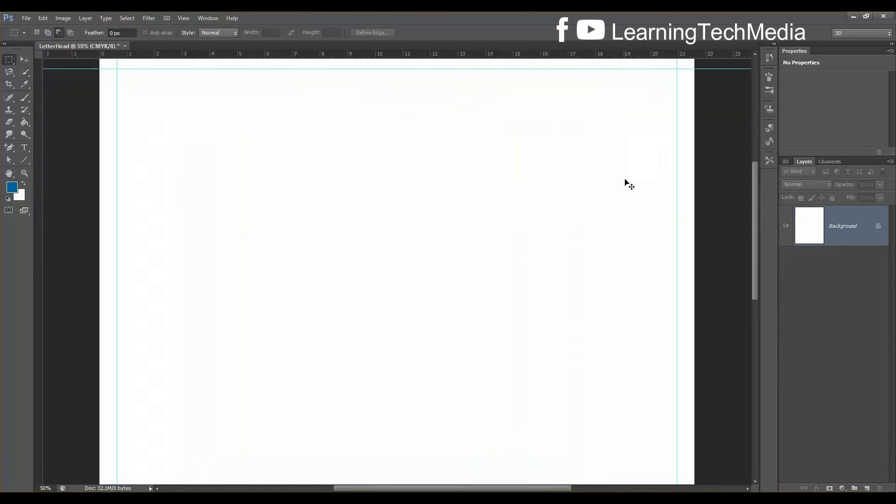
scroll(623, 181, "up", 2)
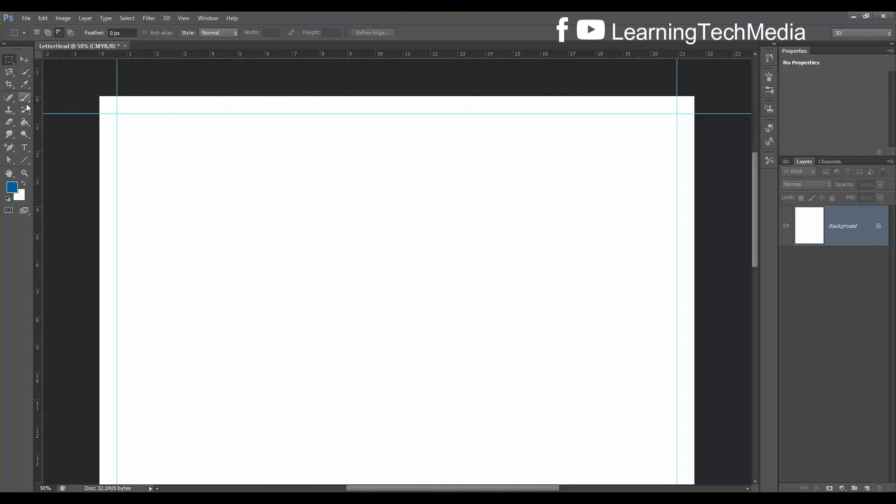
left_click_drag(38, 86, 99, 86)
left_click_drag(37, 82, 694, 118)
left_click_drag(362, 54, 370, 96)
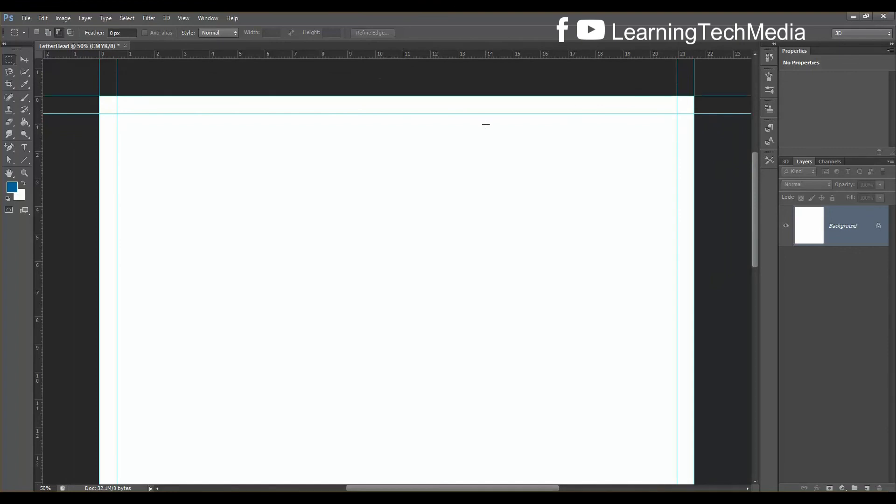
key("ctrl+0")
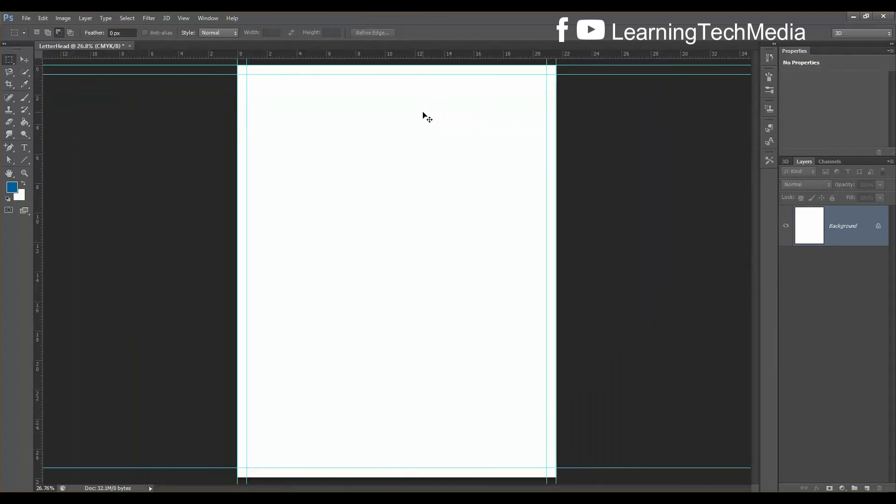
key("ctrl+minus")
key("ctrl+minus")
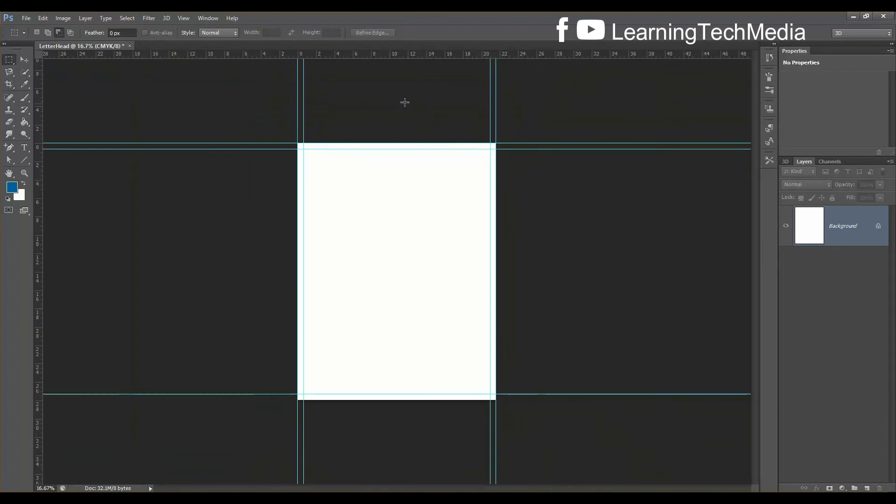
left_click_drag(405, 52, 416, 399)
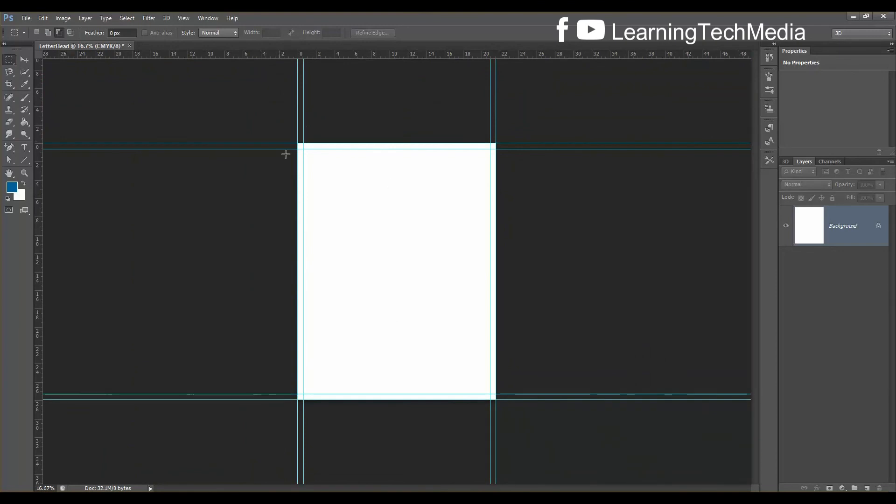
key("ctrl+plus")
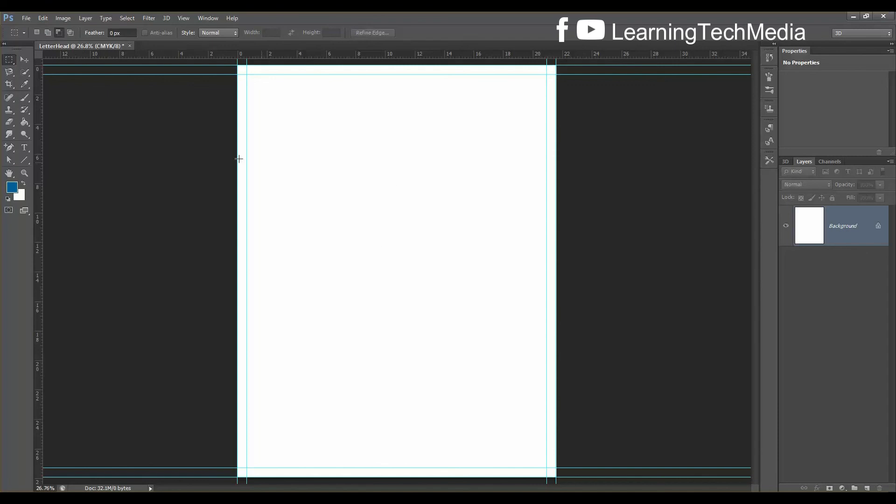
Resize the canvas to 8.75 × 11.25 inches in the Canvas Size dialog
left_click(64, 19)
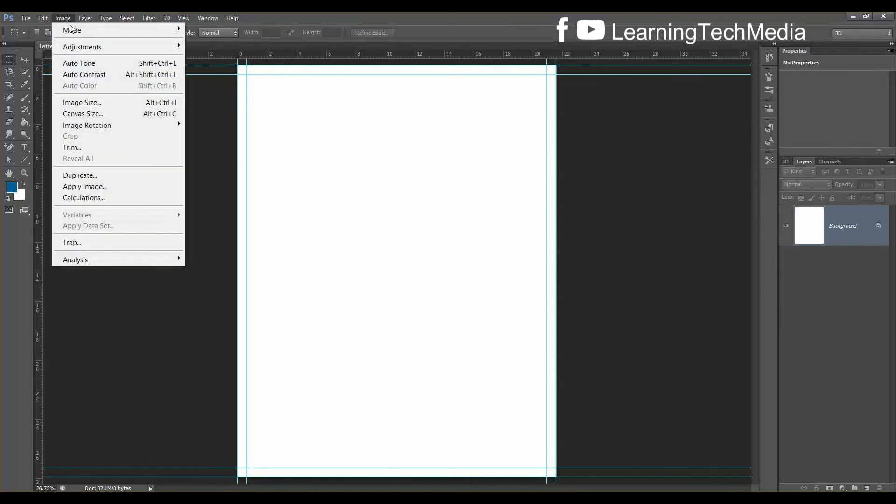
left_click(97, 115)
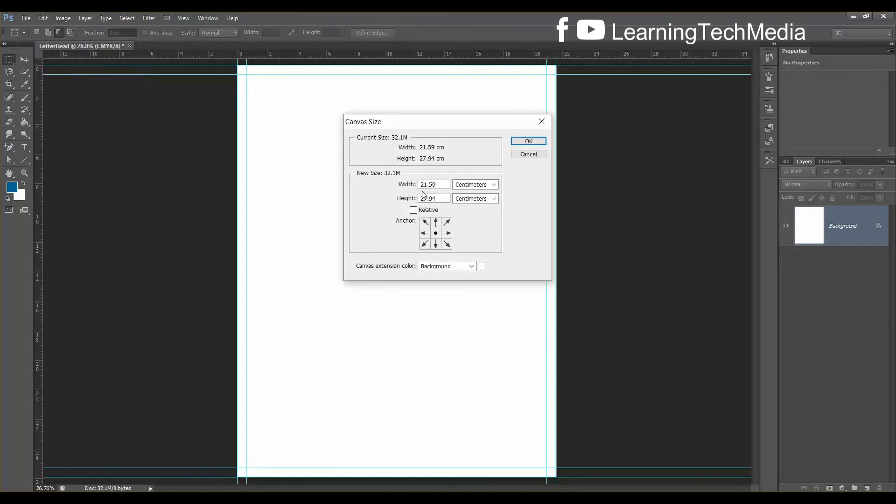
left_click(475, 184)
left_click(474, 211)
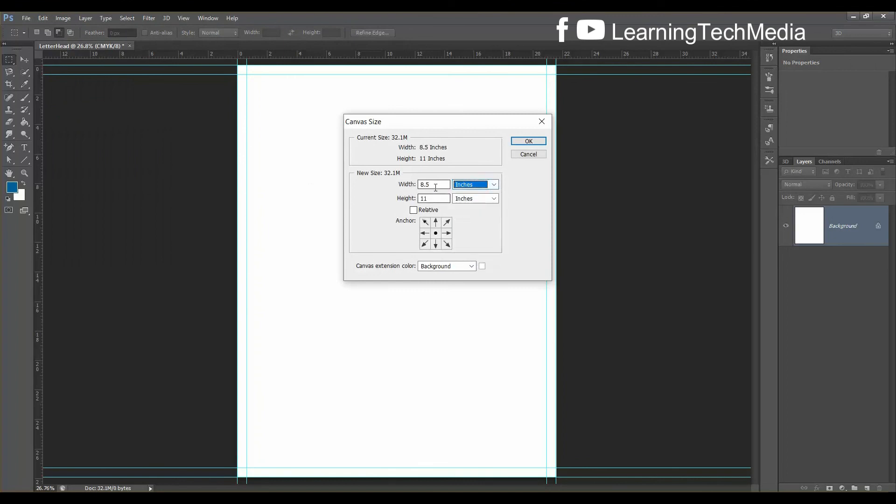
left_click_drag(436, 185, 412, 185)
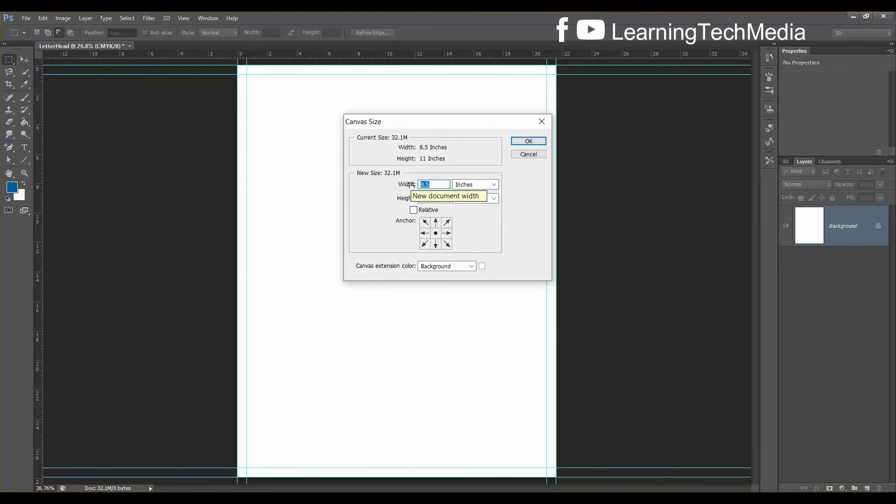
type("8.75")
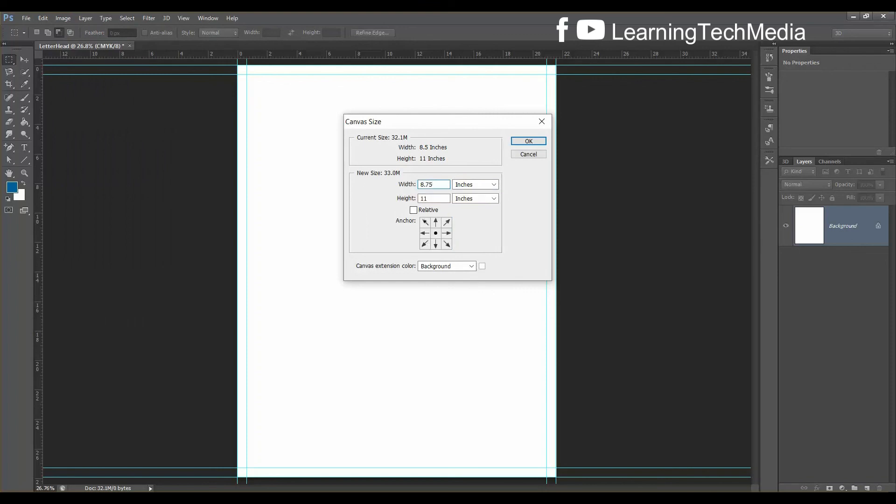
left_click_drag(435, 199, 415, 200)
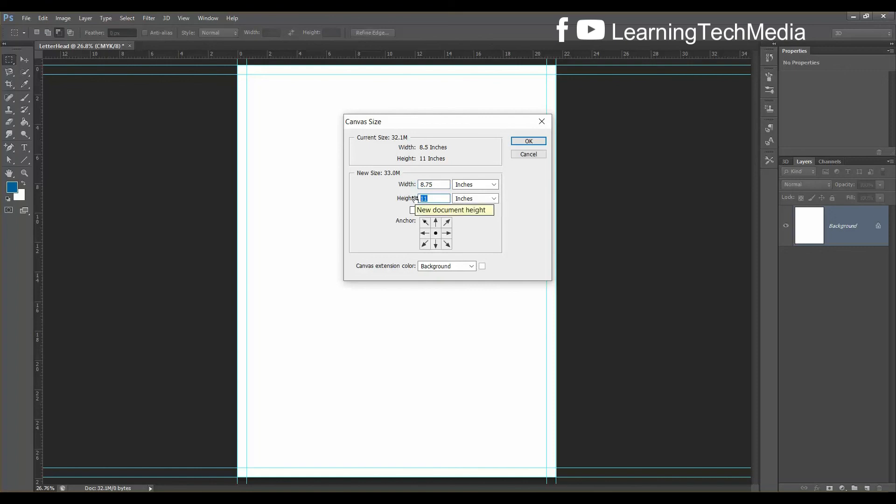
type("11.25")
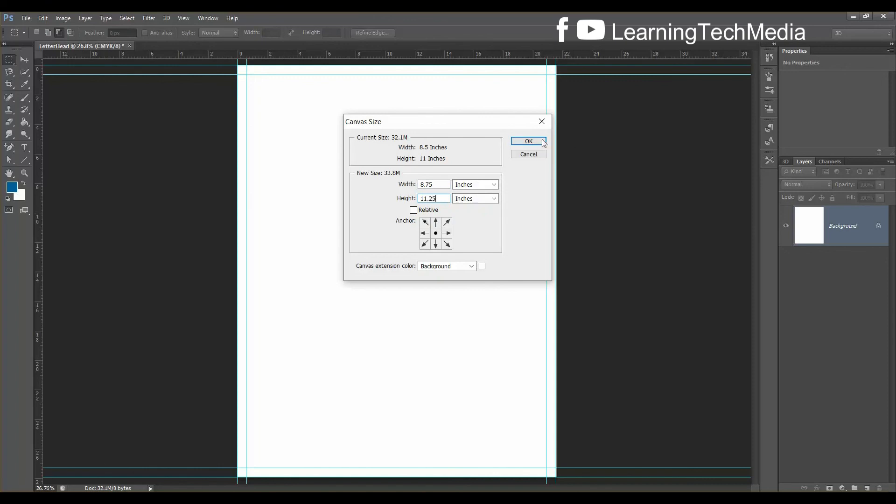
left_click(525, 141)
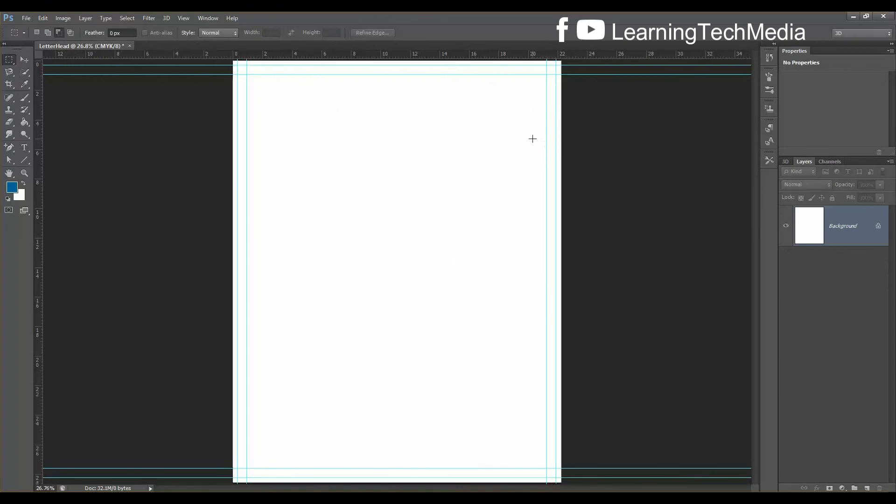
key("ctrl+plus")
key("ctrl+plus")
key("ctrl+plus")
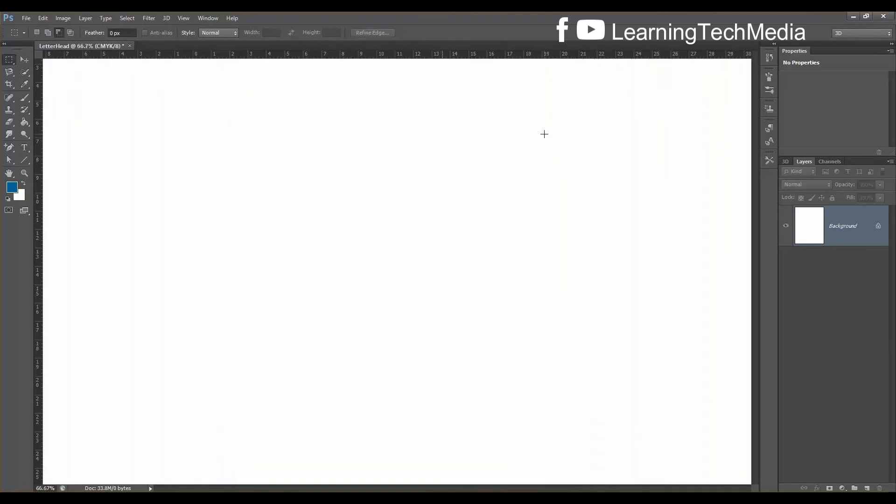
left_click_drag(755, 265, 756, 159)
left_click_drag(449, 488, 394, 488)
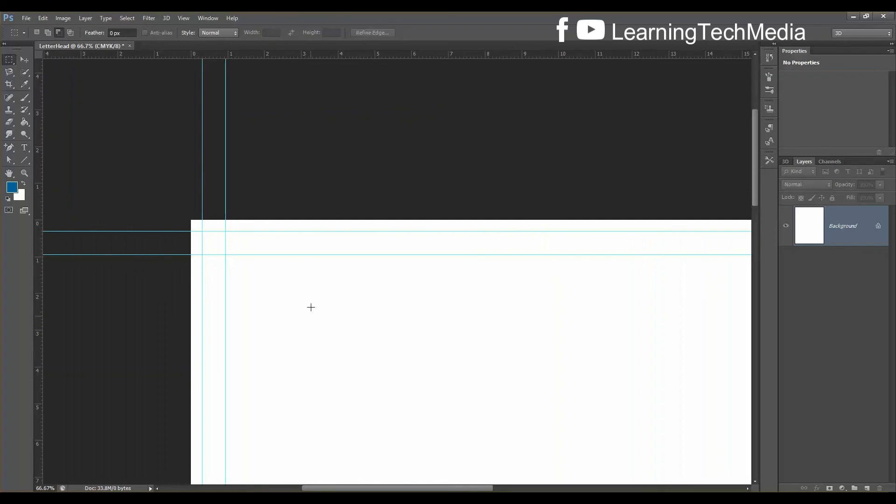
scroll(339, 274, "down", 1)
scroll(339, 275, "down", 2)
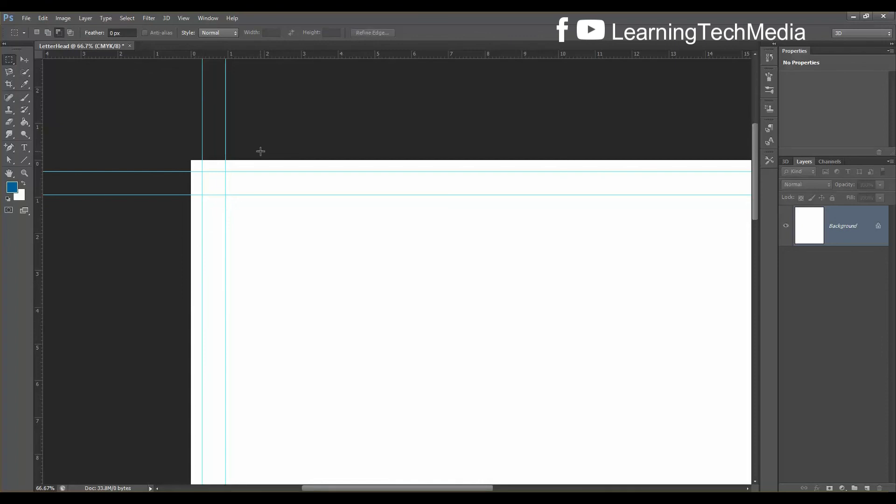
scroll(260, 151, "down", 1)
key("ctrl+minus")
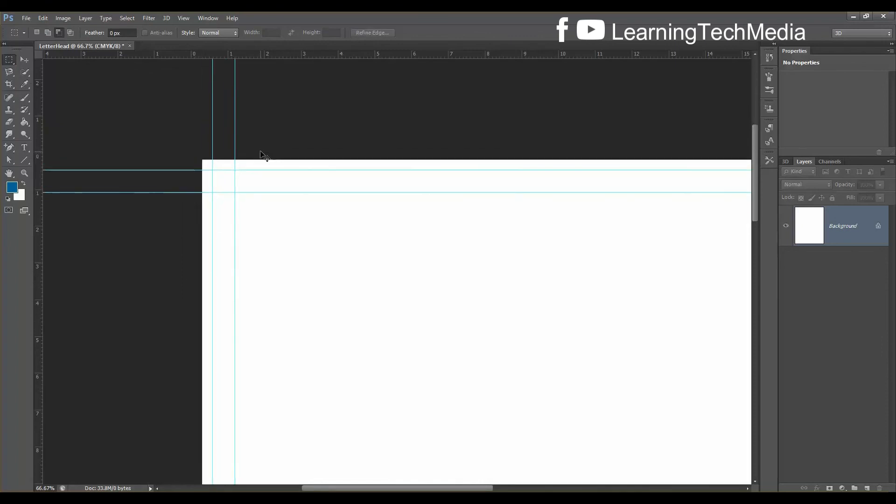
key("ctrl+0")
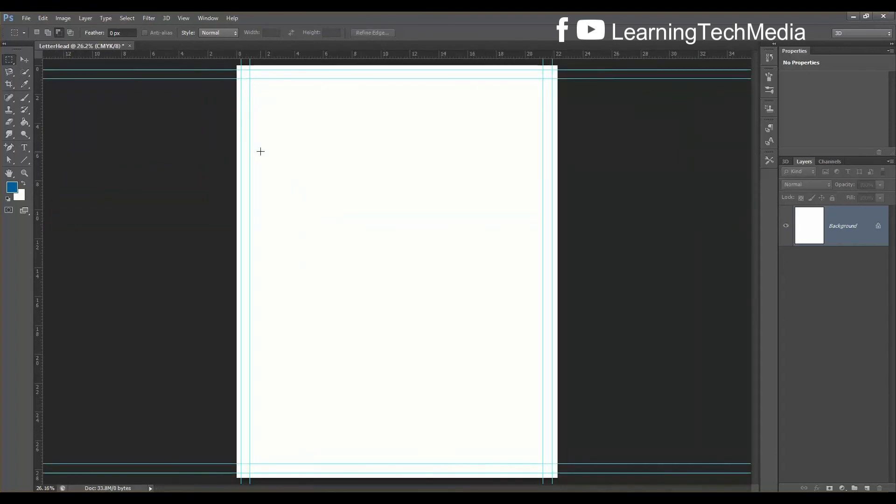
Convert the Background to Layer 0 and place it in a group named 'background'
double_click(880, 226)
left_click(573, 166)
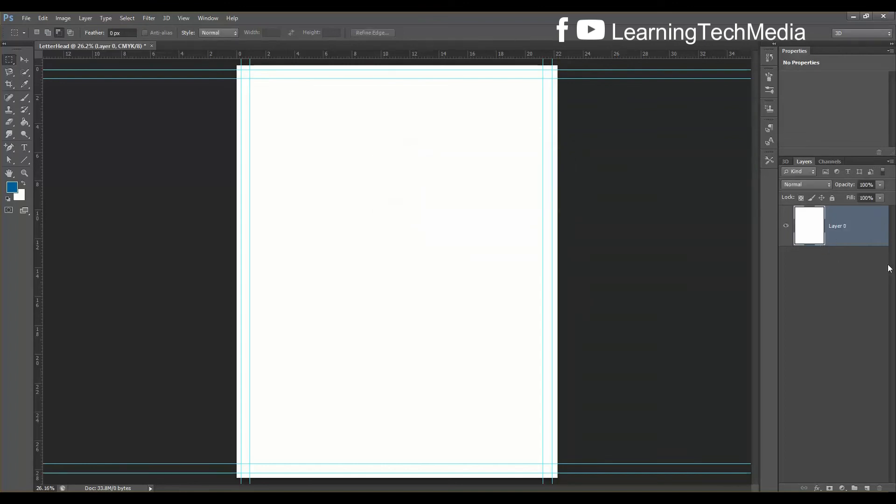
key("ctrl+g")
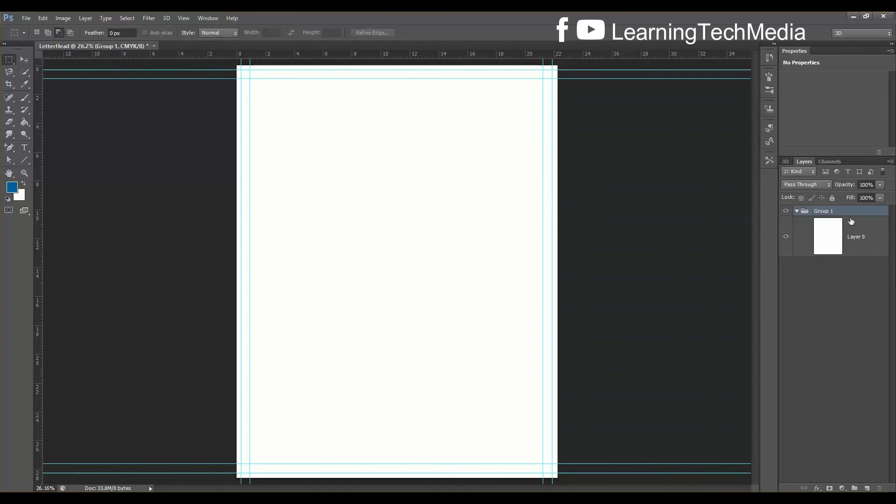
double_click(826, 211)
type("background")
key("Return")
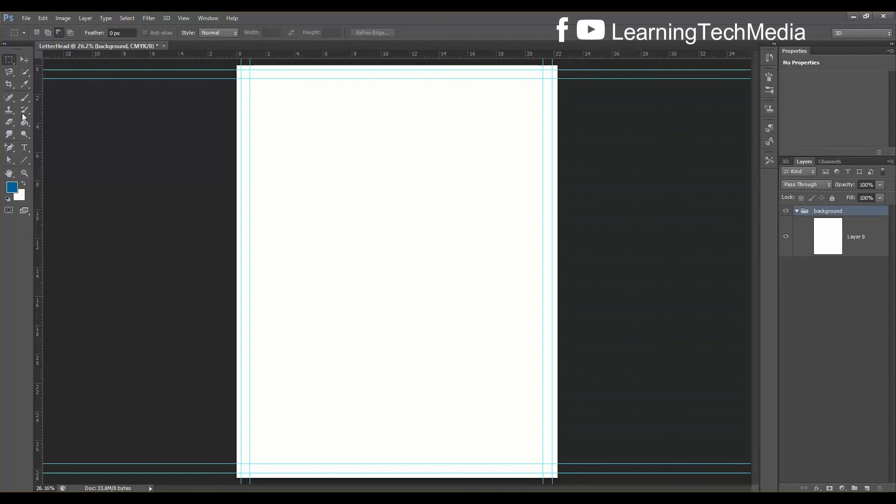
Draw a rectangle with the Rectangle Tool covering the whole LetterHead page
left_click(24, 161)
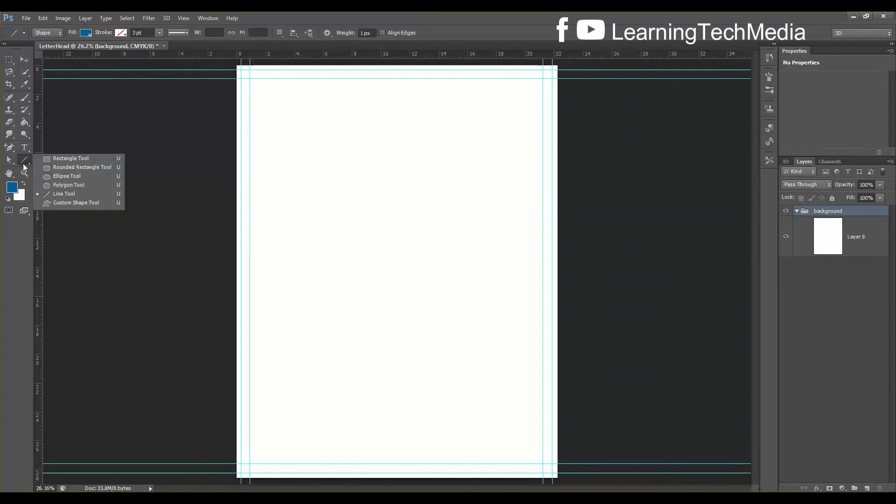
left_click(57, 160)
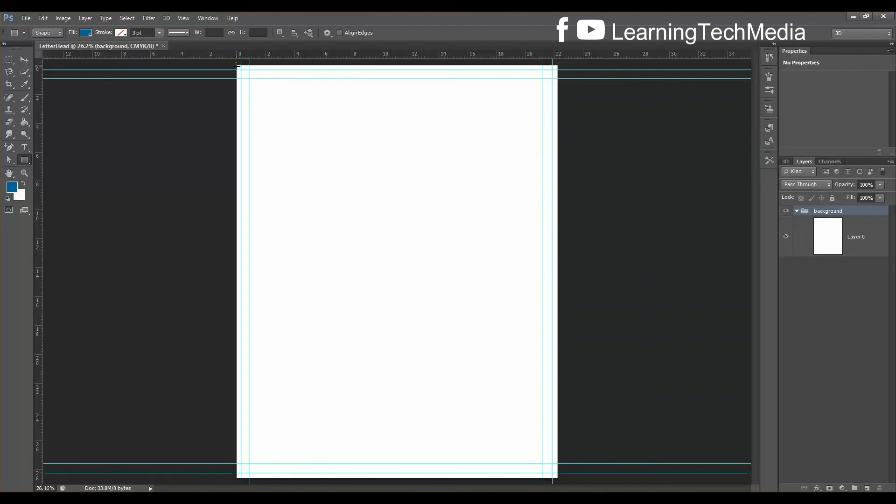
left_click_drag(236, 66, 572, 463)
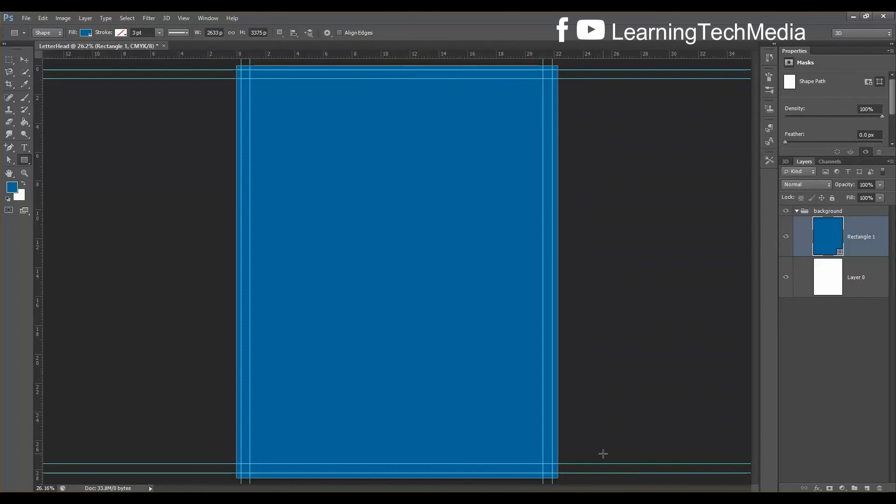
Free-transform the rectangle, nudging its right, left and bottom edges to match the page
key("ctrl+plus")
key("ctrl+plus")
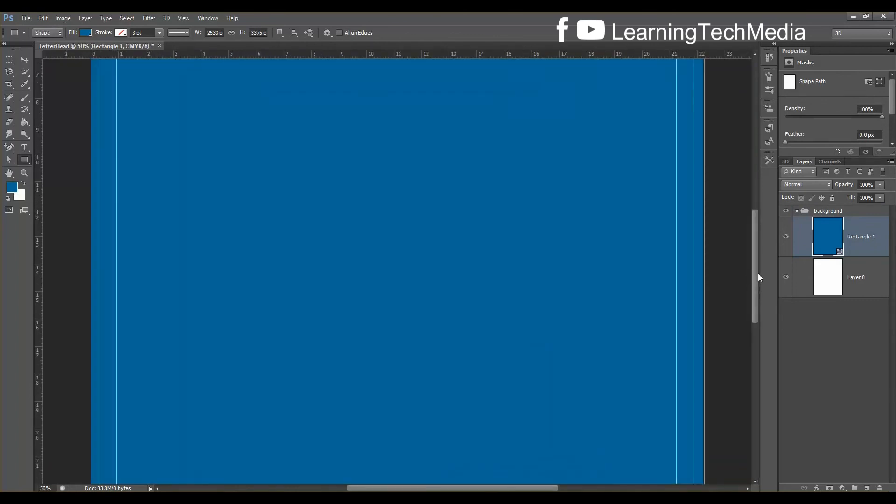
left_click_drag(757, 273, 747, 183)
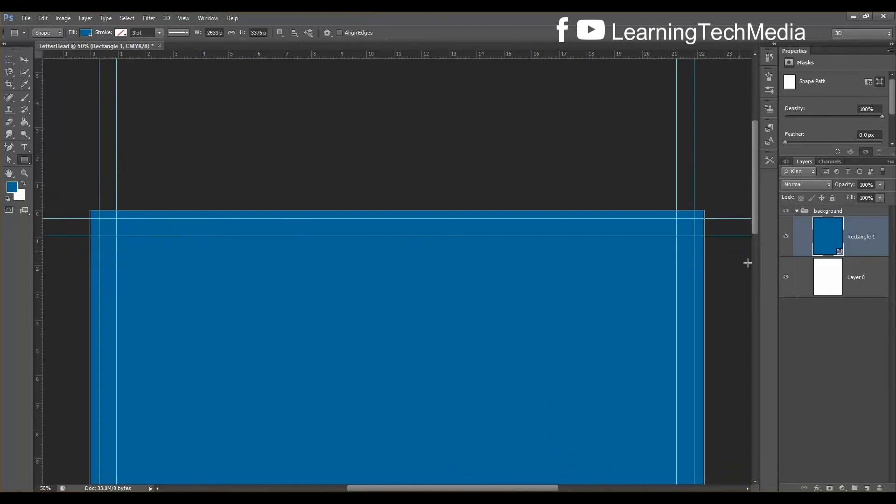
key("ctrl+t")
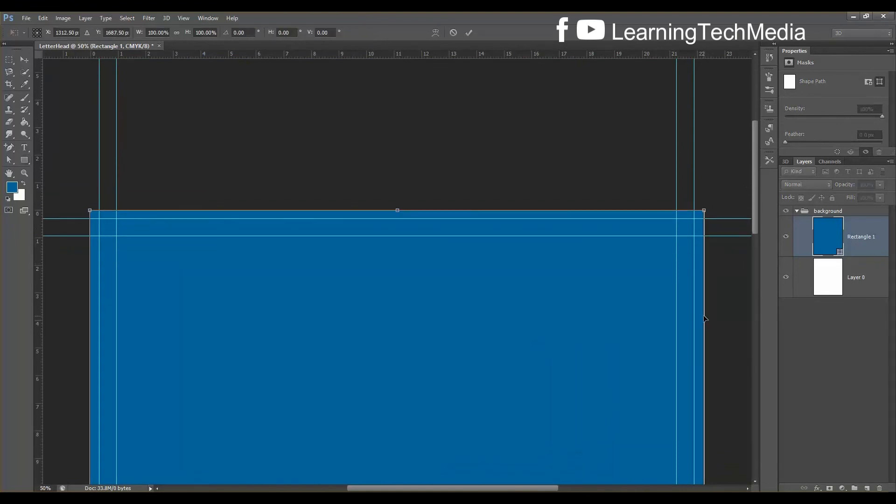
left_click_drag(706, 315, 702, 316)
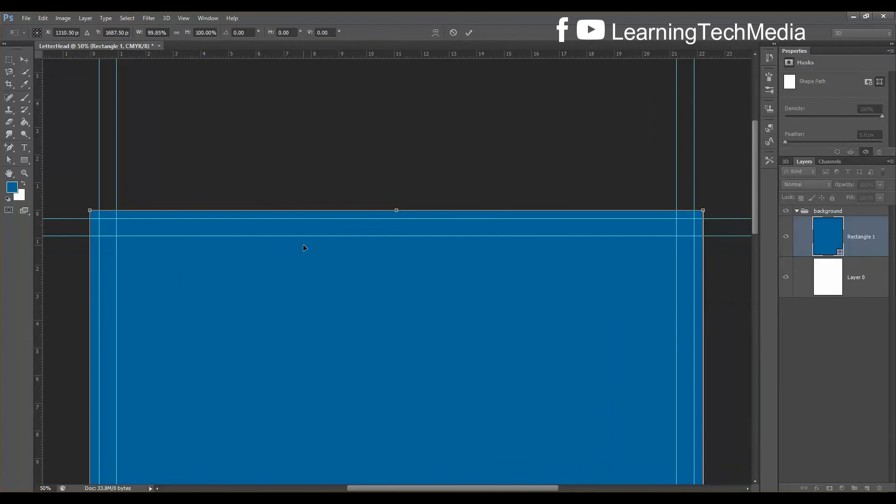
key("ctrl+plus")
key("ctrl+plus")
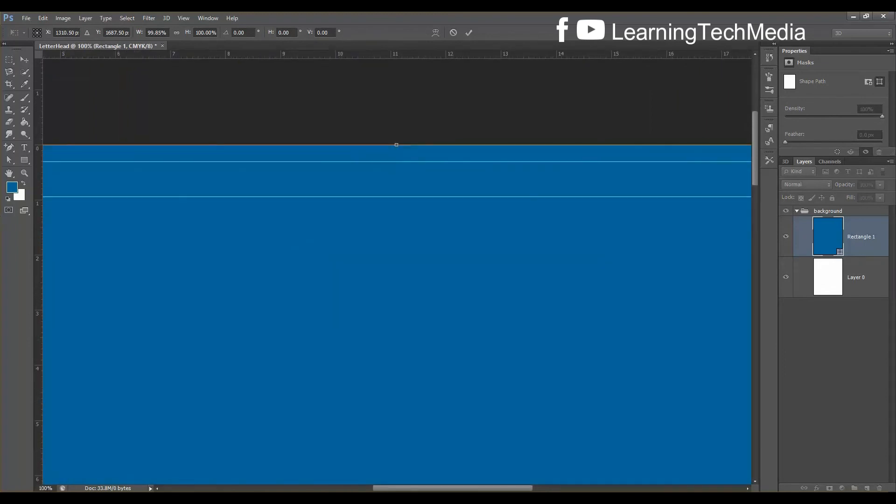
scroll(560, 476, "right", 8)
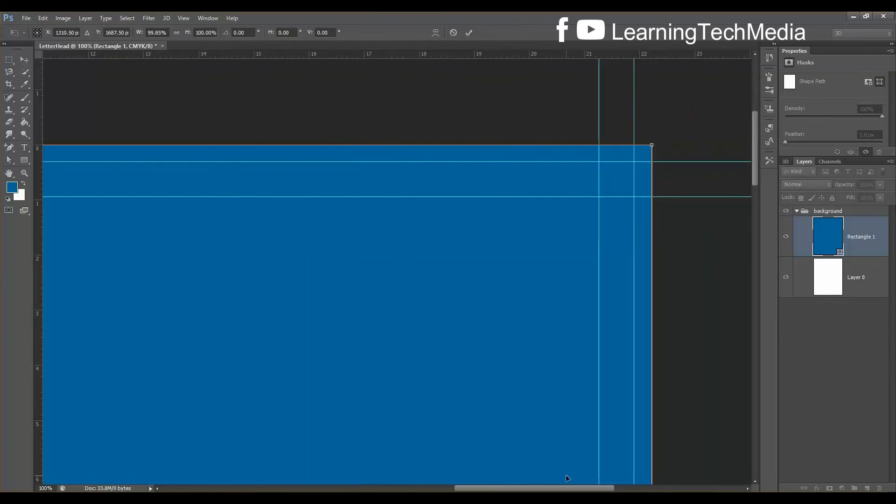
scroll(566, 475, "left", 15)
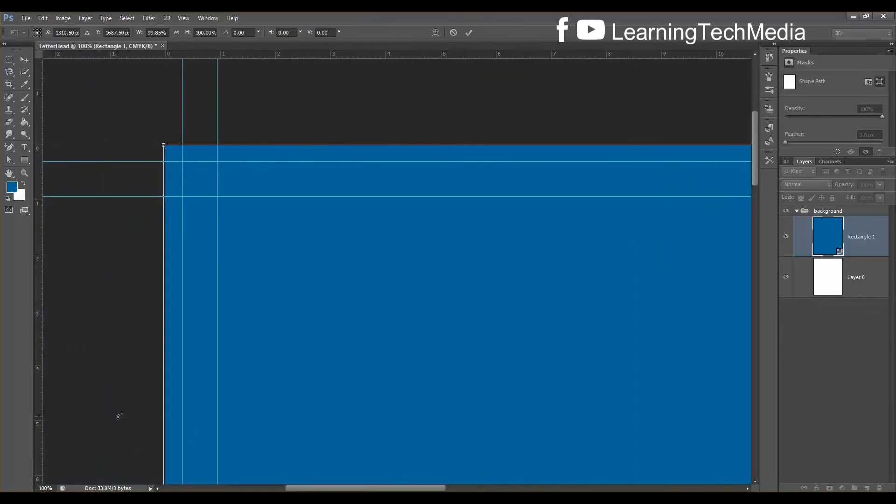
left_click_drag(162, 279, 167, 279)
scroll(230, 279, "down", 2)
scroll(236, 287, "down", 10)
scroll(238, 299, "down", 10)
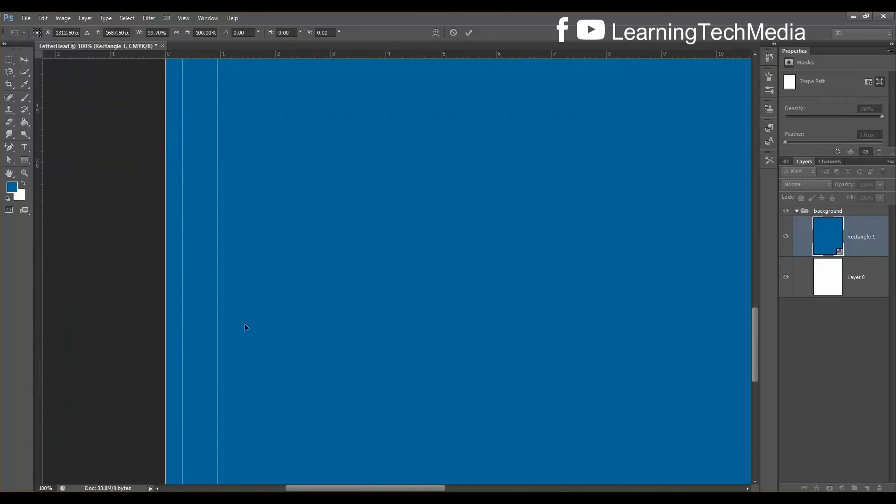
scroll(244, 328, "down", 5)
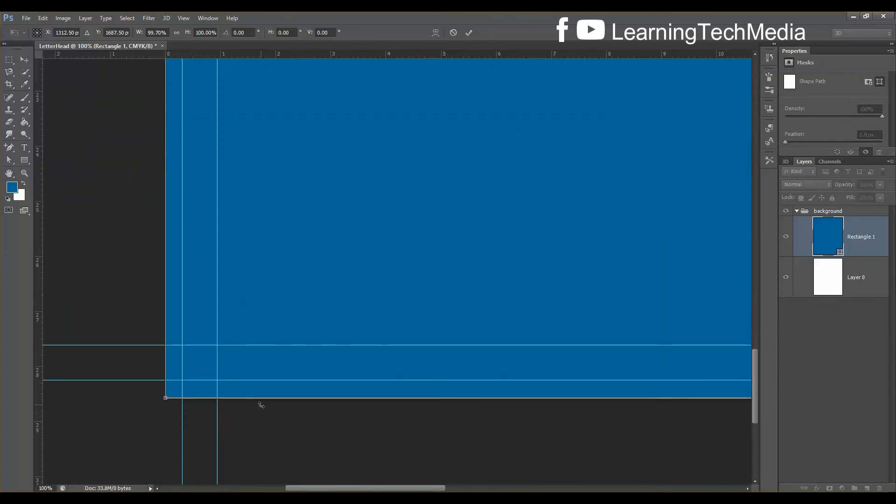
left_click_drag(263, 398, 262, 399)
key("ctrl+0")
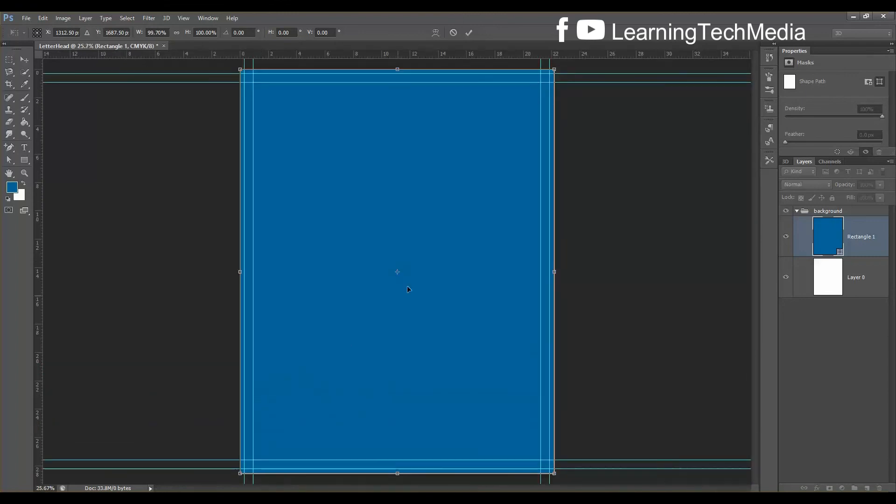
Apply the rectangle's resize and remove its fill colour
left_click(26, 159)
key("Return")
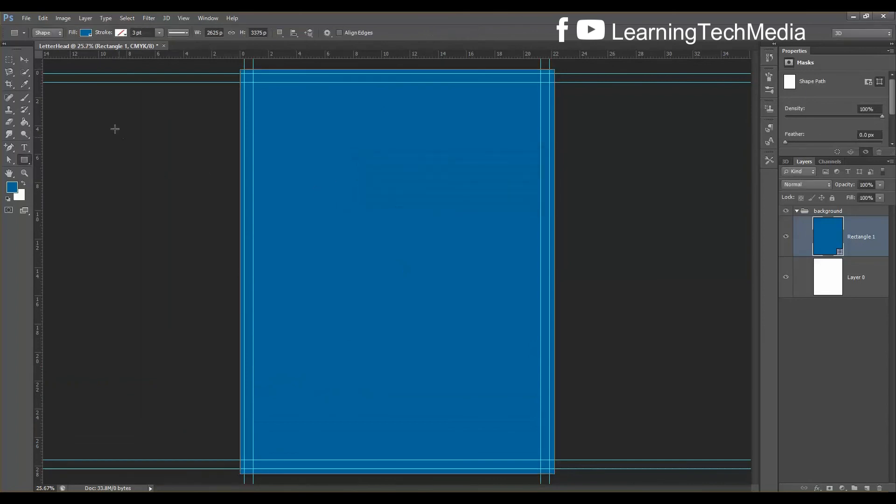
left_click(81, 36)
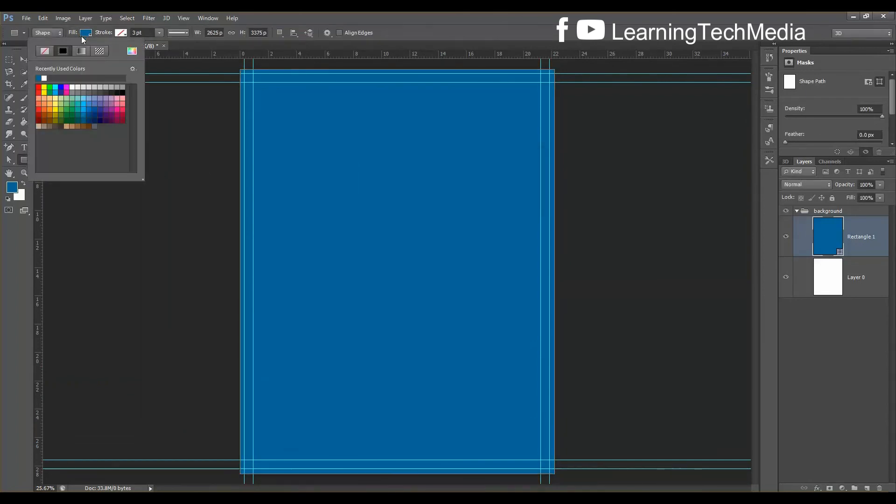
left_click(45, 51)
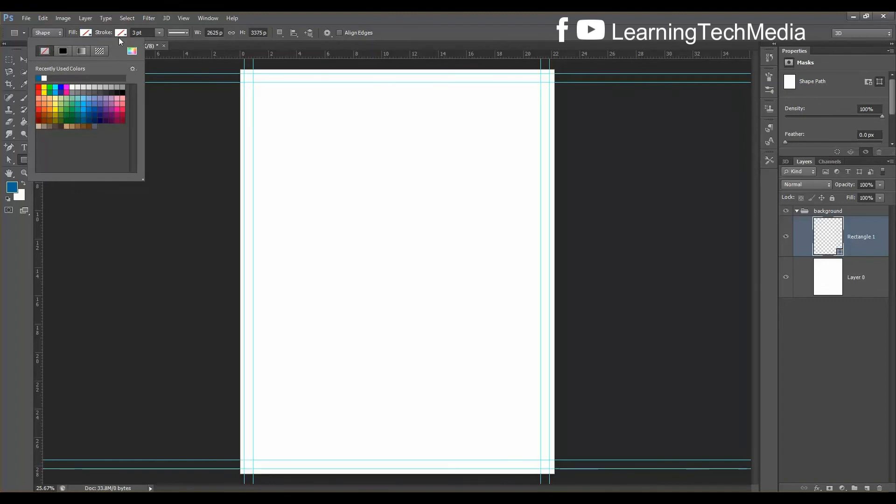
Give the rectangle a red outline and zoom in on the page's top-right edge
left_click(121, 33)
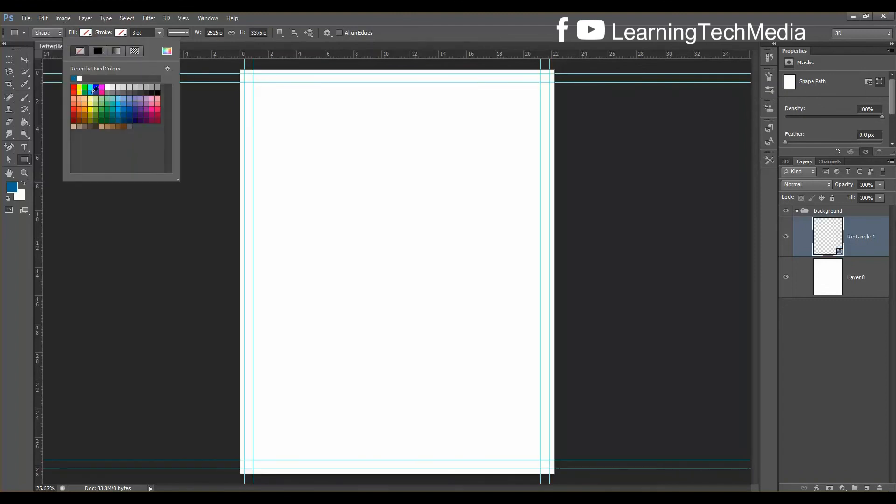
left_click(74, 87)
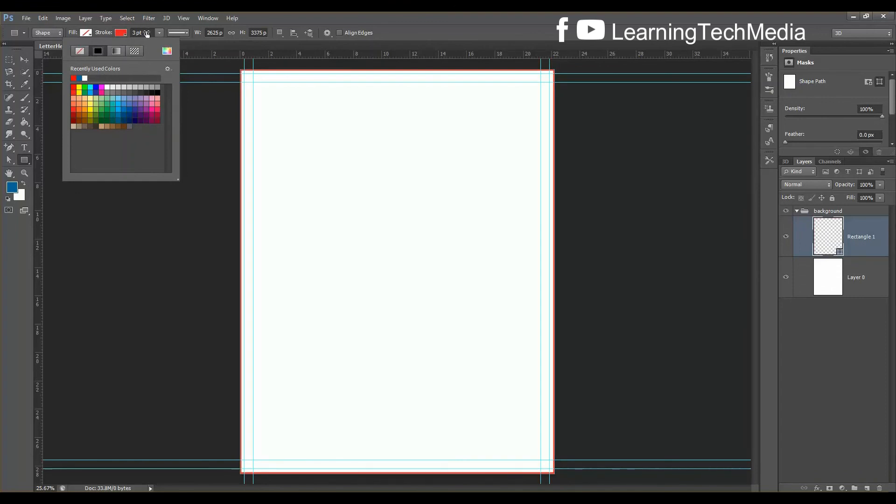
key("ctrl+plus")
key("ctrl+plus")
key("ctrl+plus")
key("ctrl+plus")
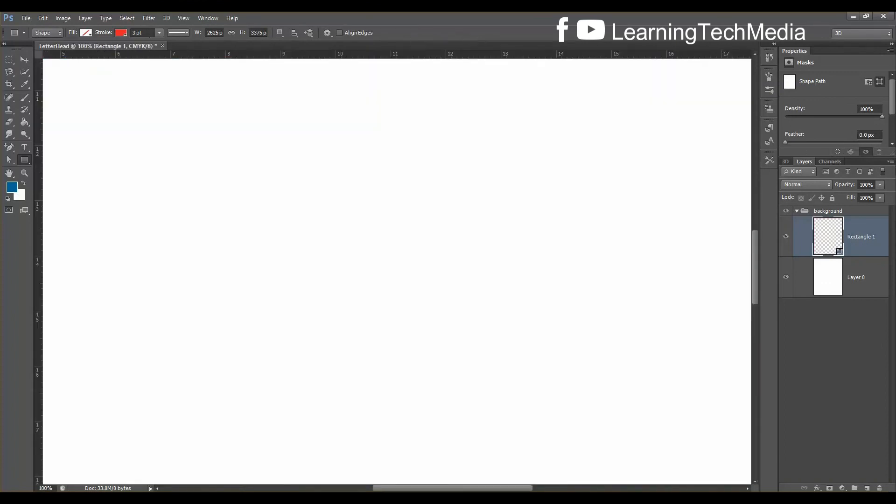
left_click_drag(754, 260, 749, 145)
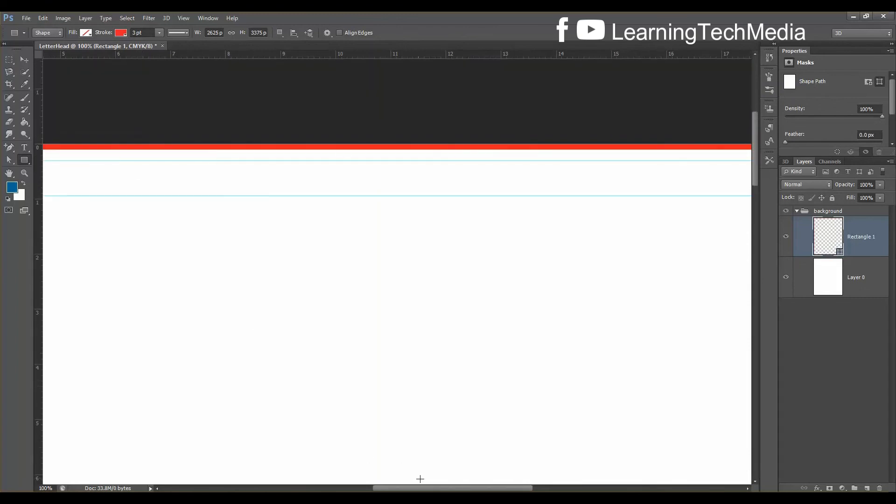
left_click_drag(457, 487, 529, 484)
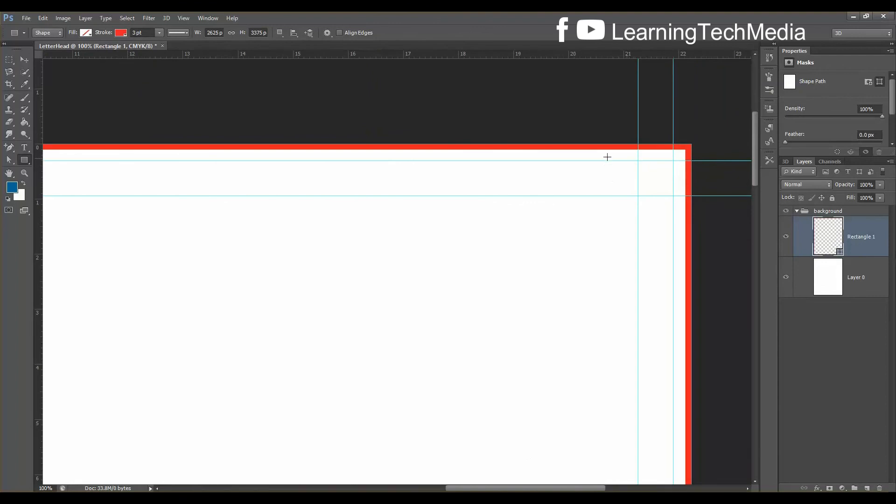
Set the rectangle's red outline thickness to 9 pt
left_click(146, 33)
type("9")
key("Return")
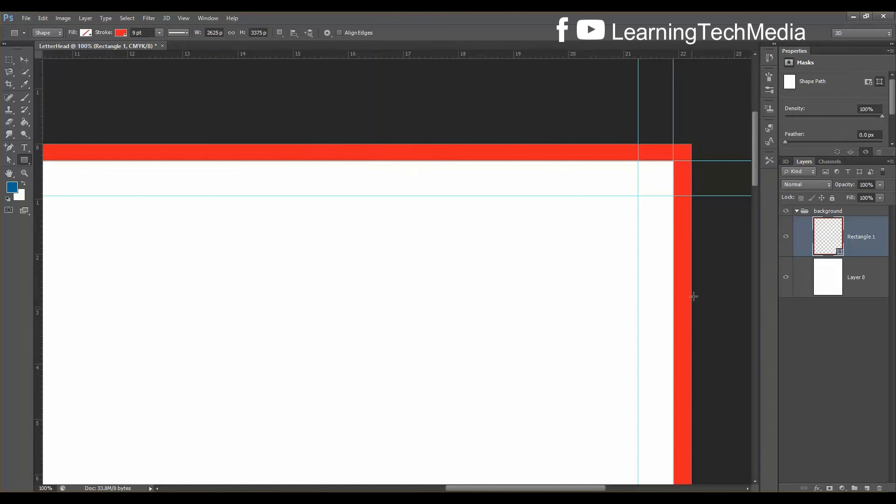
scroll(694, 276, "down", 5)
scroll(694, 277, "up", 5)
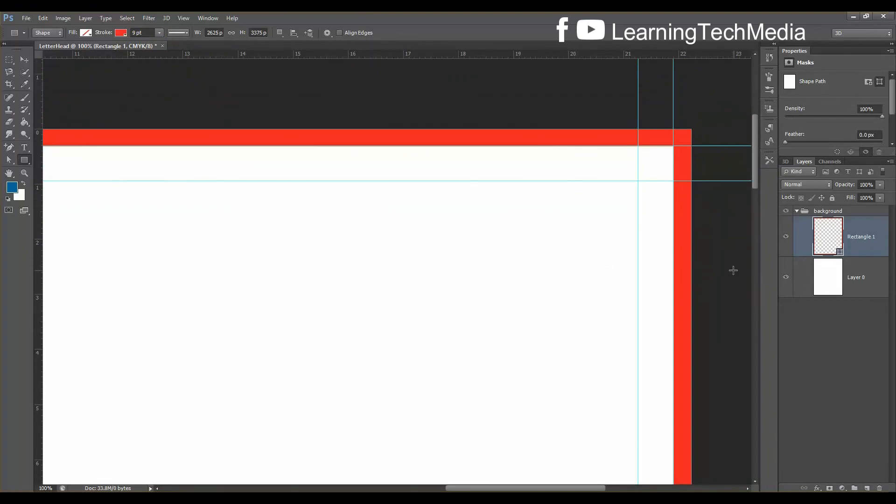
left_click(27, 147)
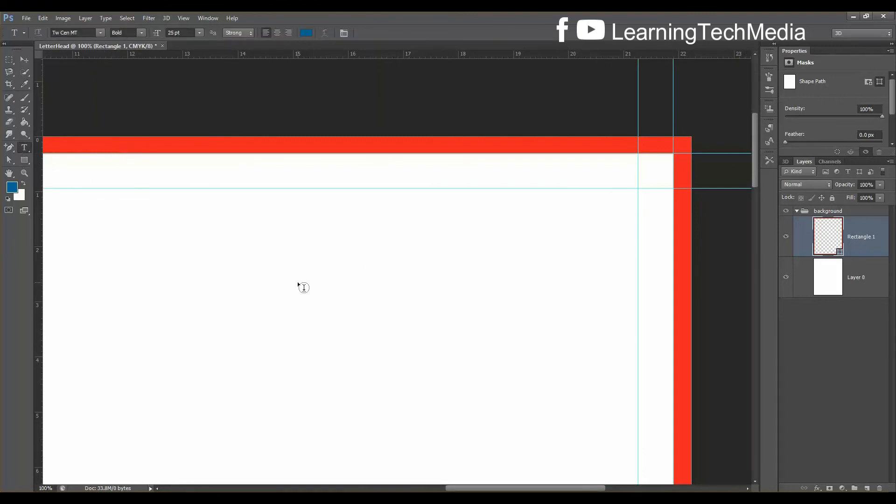
Type the text 'Bleed' on the page and commit it
left_click(875, 286)
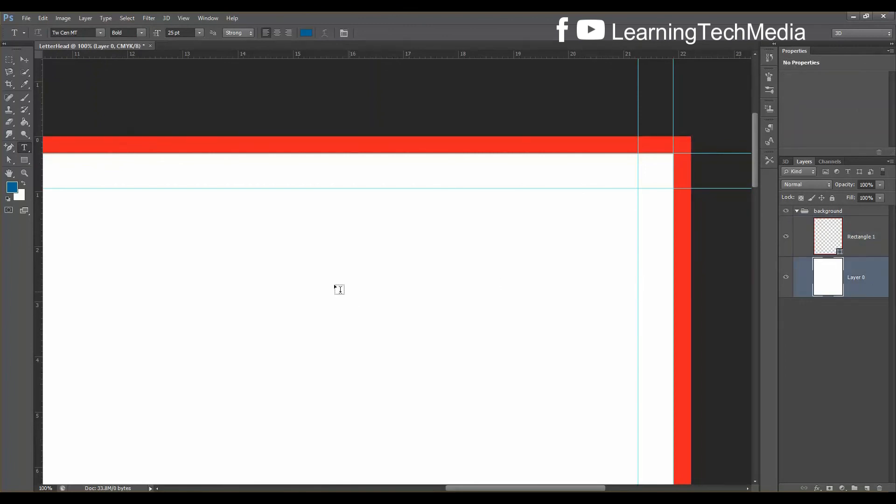
left_click(272, 264)
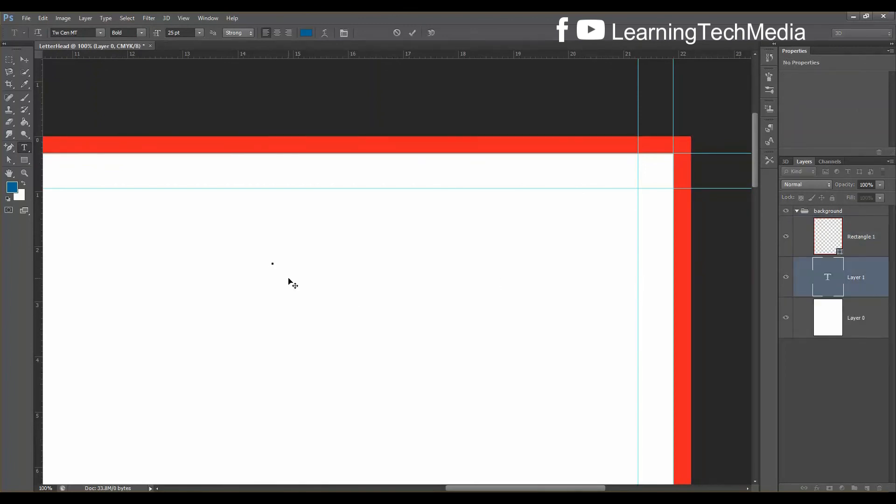
type("b")
key("BackSpace")
type("Blees")
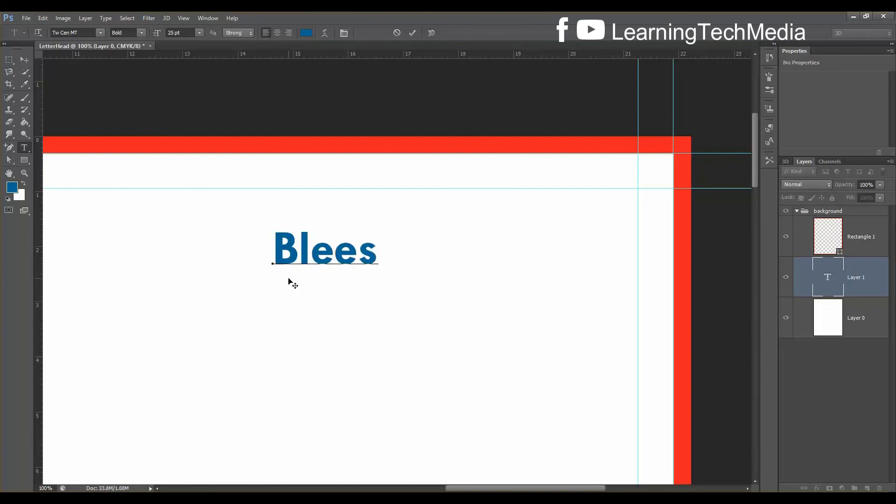
key("BackSpace")
type("d")
key("ctrl+Return")
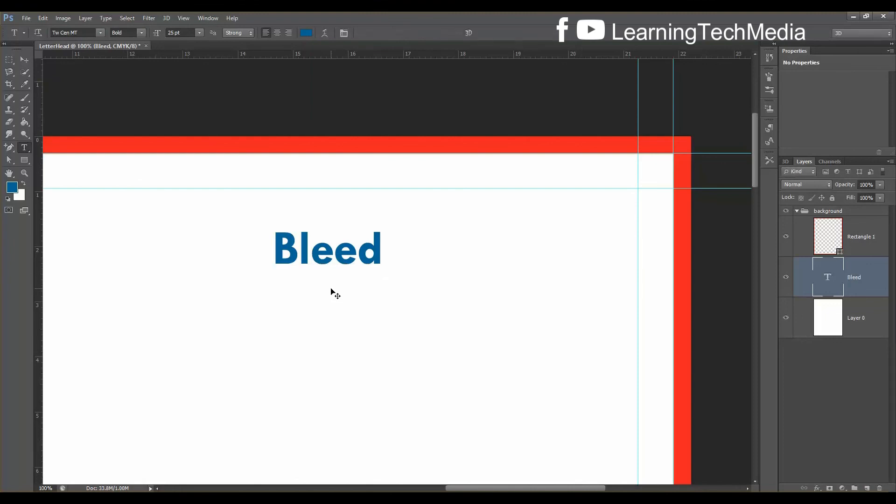
Scale Bleed to about 43%, stack it above Rectangle 1, and move it onto the red top bar
key("ctrl+t")
left_click_drag(385, 277, 323, 249)
left_click_drag(300, 215, 294, 172)
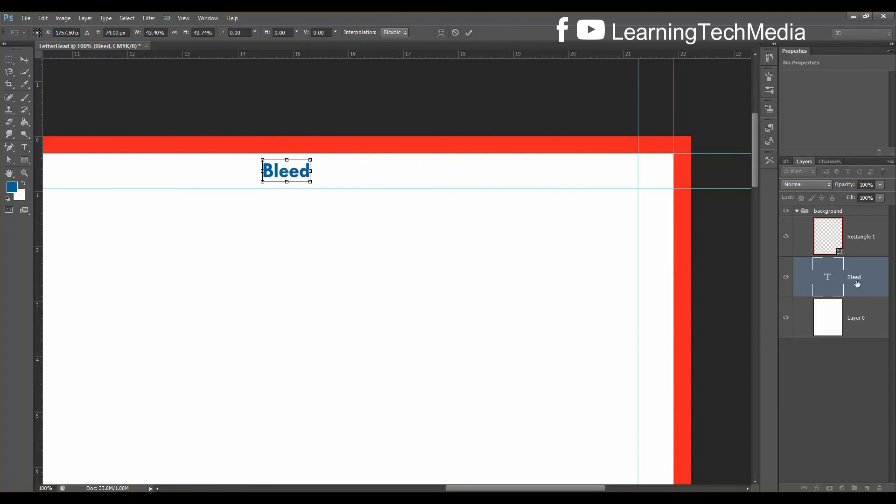
key("Return")
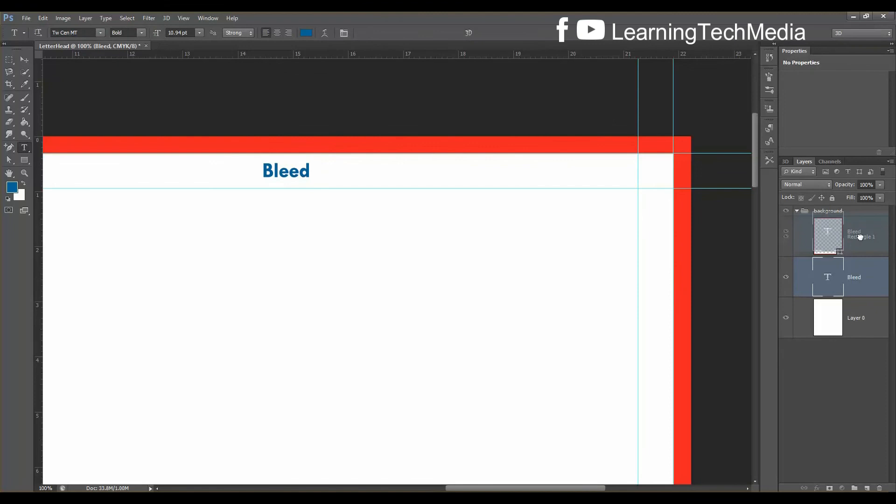
left_click_drag(858, 277, 843, 248)
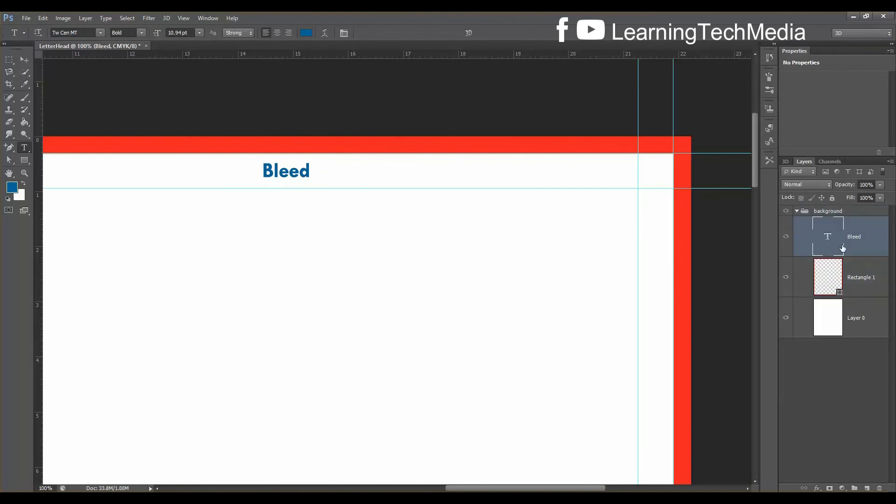
left_click(24, 60)
left_click_drag(281, 172, 276, 144)
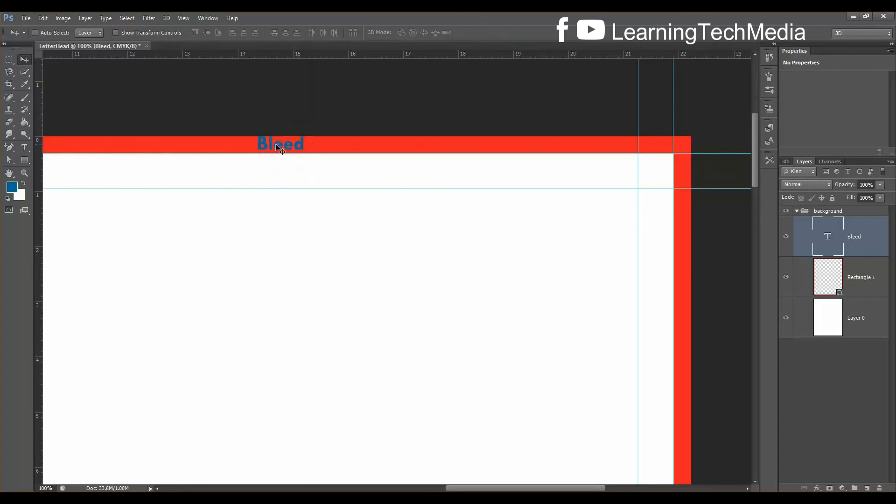
Shrink the Bleed text slightly and nudge it down one pixel to fit the bar
key("ctrl+t")
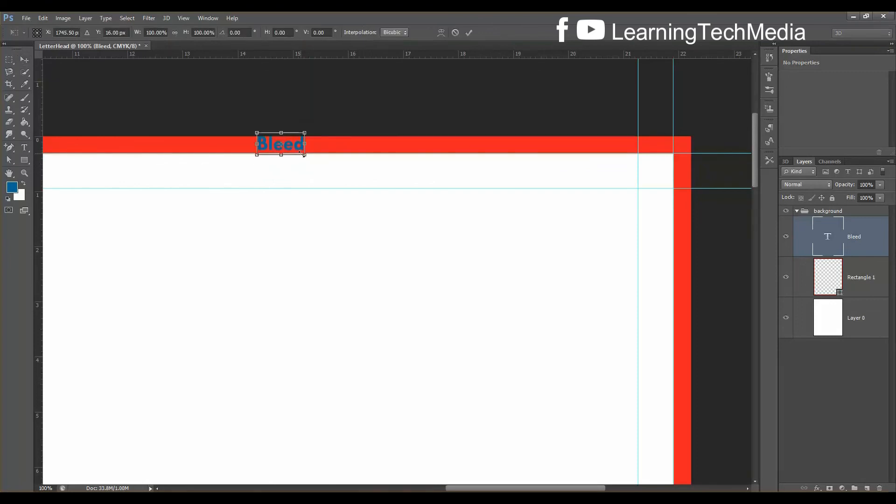
left_click_drag(304, 155, 302, 155)
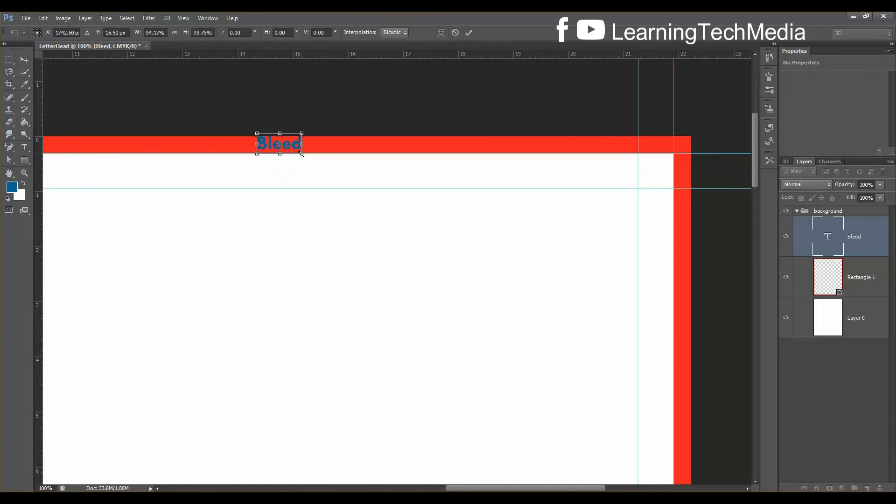
key("Down")
key("Return")
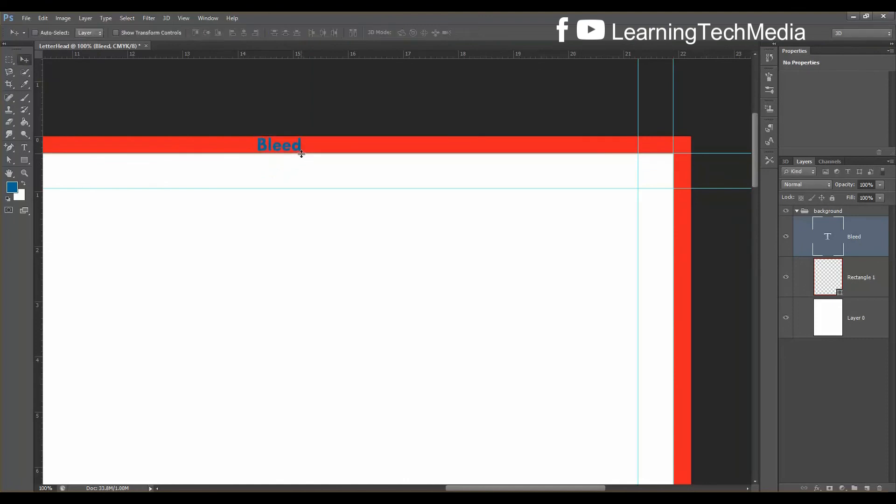
key("ctrl+plus")
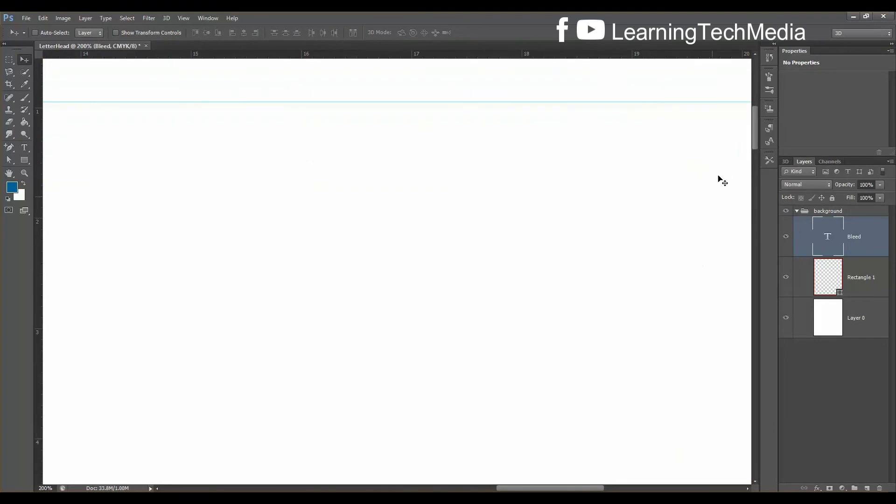
Change the colour of all the Bleed text to white
left_click_drag(754, 130, 763, 111)
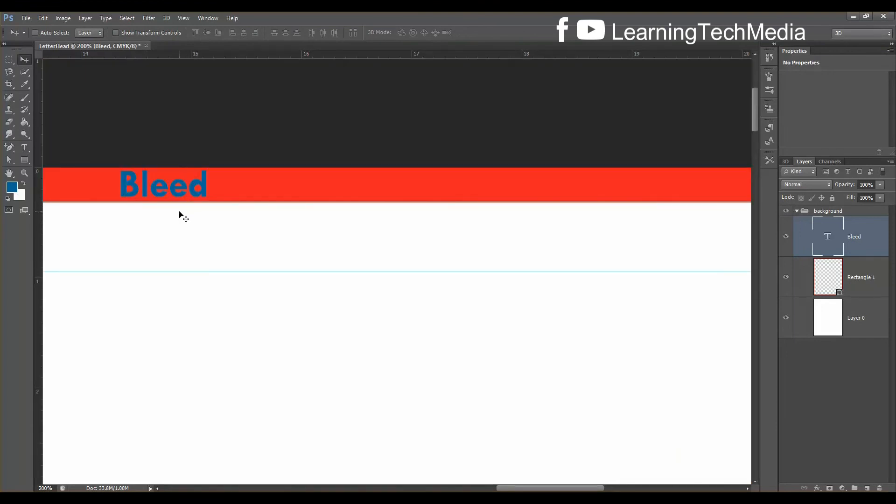
left_click(24, 150)
left_click(194, 188)
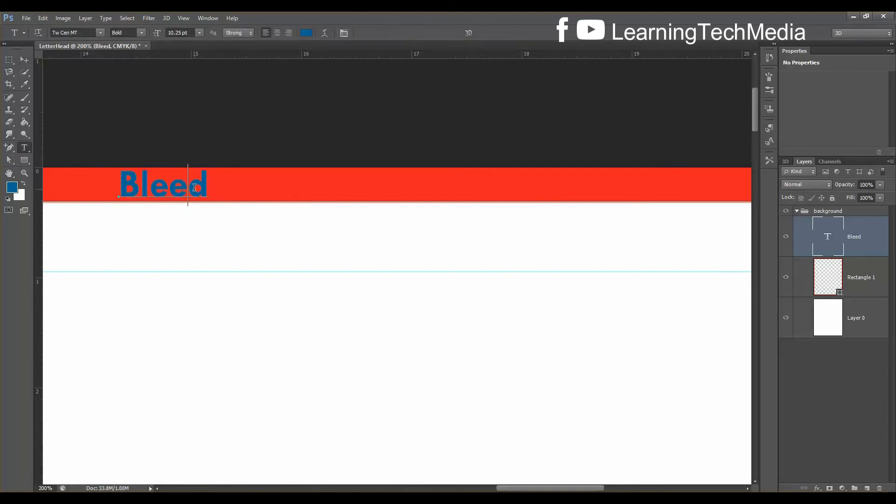
key("ctrl+a")
left_click(305, 33)
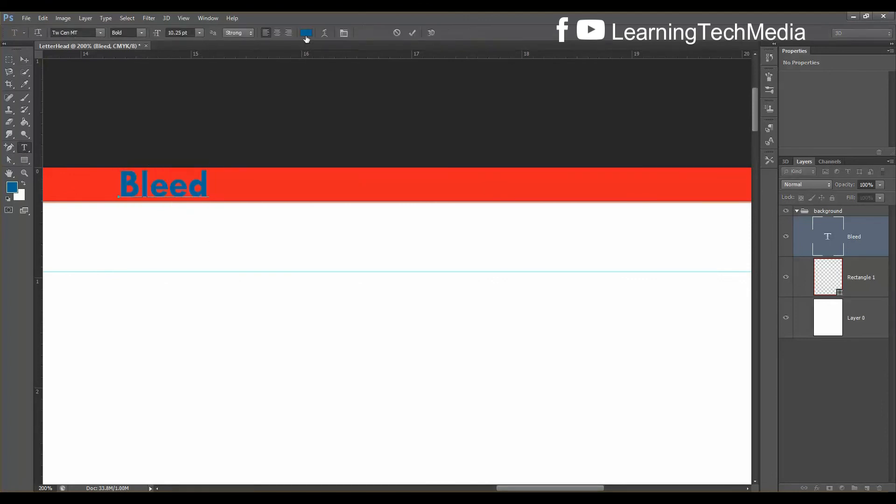
left_click(700, 221)
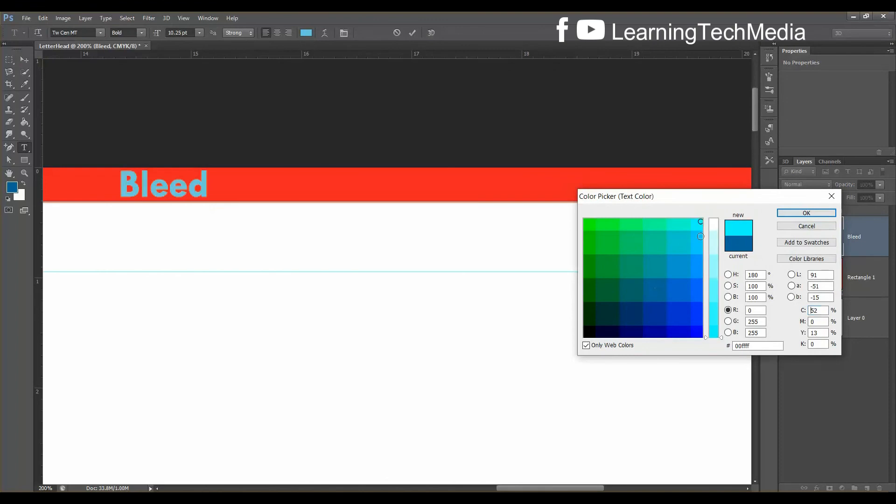
left_click_drag(715, 231, 716, 219)
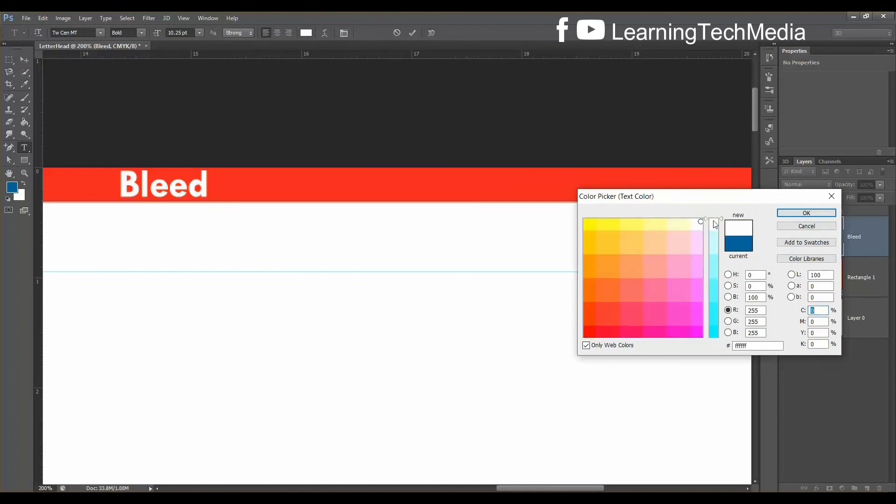
left_click(823, 215)
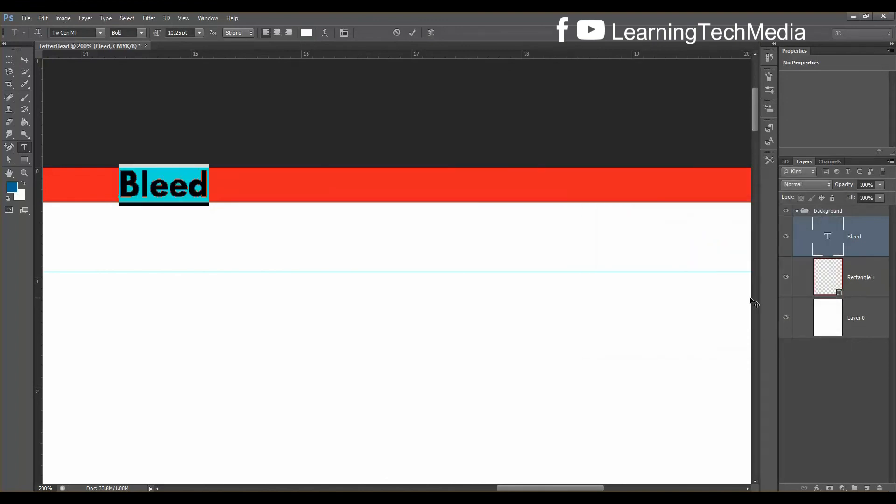
key("ctrl+Return")
Nudge the Bleed text up slightly with a transform
key("ctrl+t")
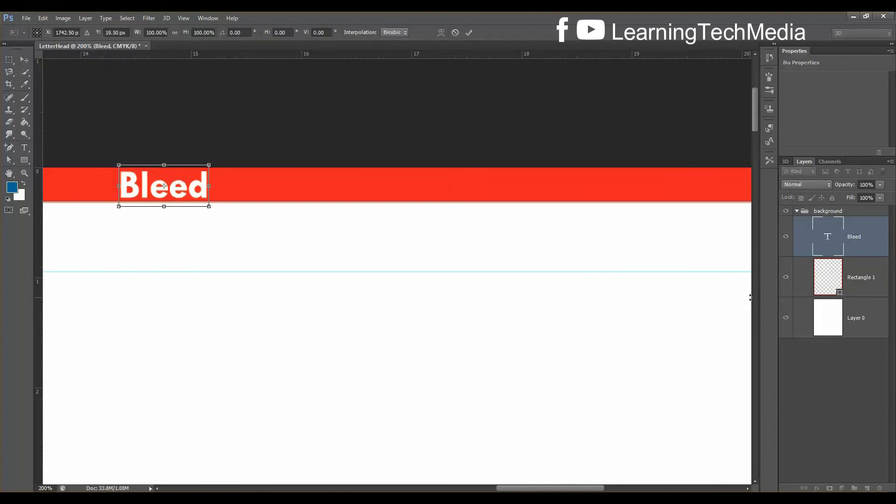
key("Up")
key("Return")
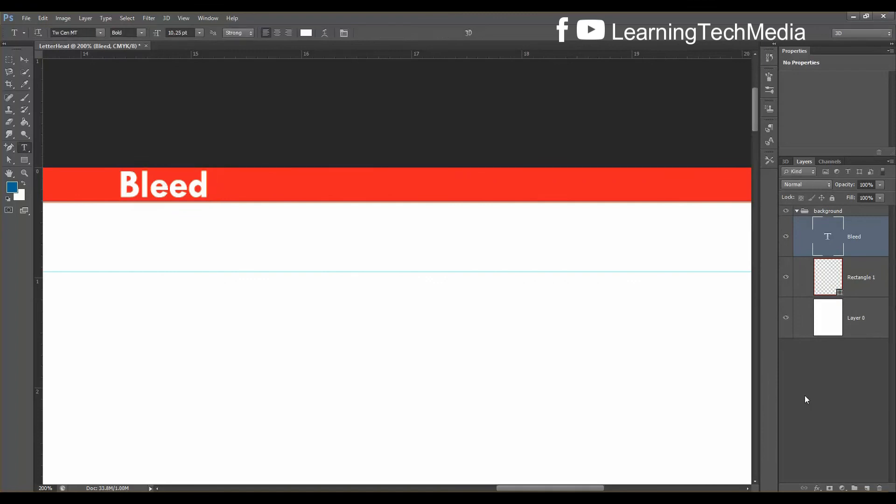
left_click(872, 283)
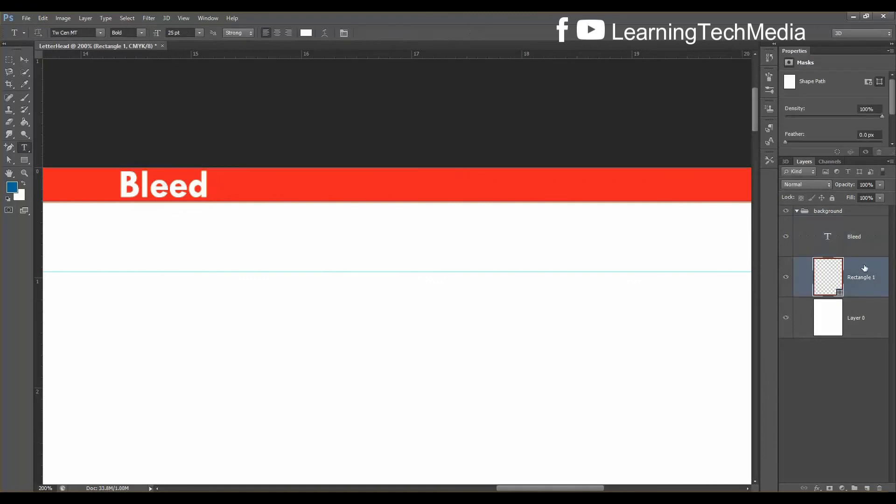
Group the Bleed text and Rectangle 1 layers into a group named 'bleed'
left_click(850, 246, "shift")
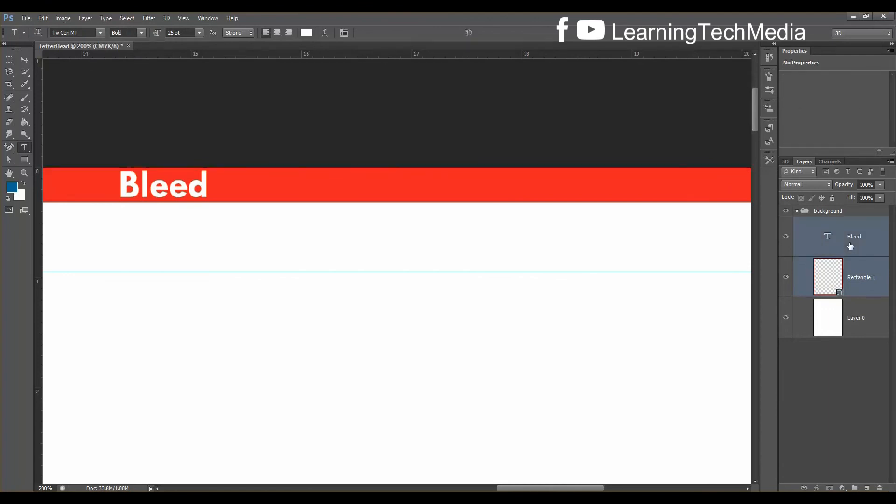
key("ctrl+g")
double_click(847, 222)
type("bl")
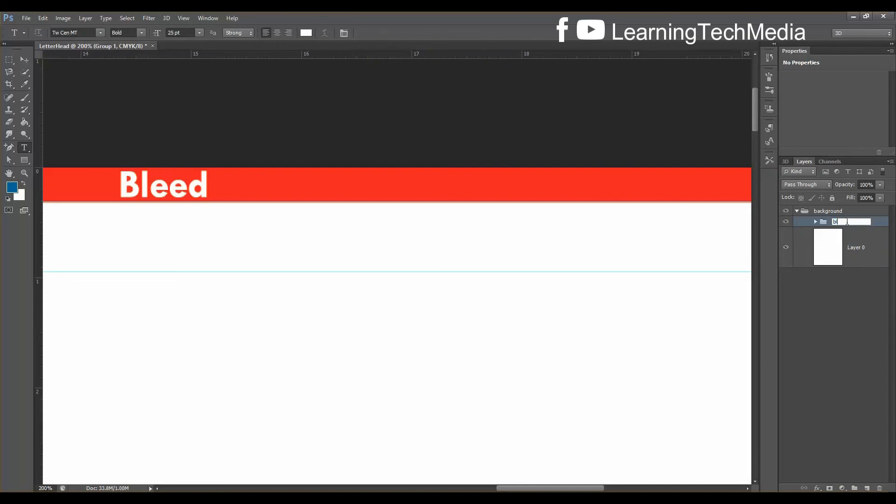
type("eed")
key("Return")
Toggle the bleed group's visibility to check the red border at full-page view
left_click(787, 222)
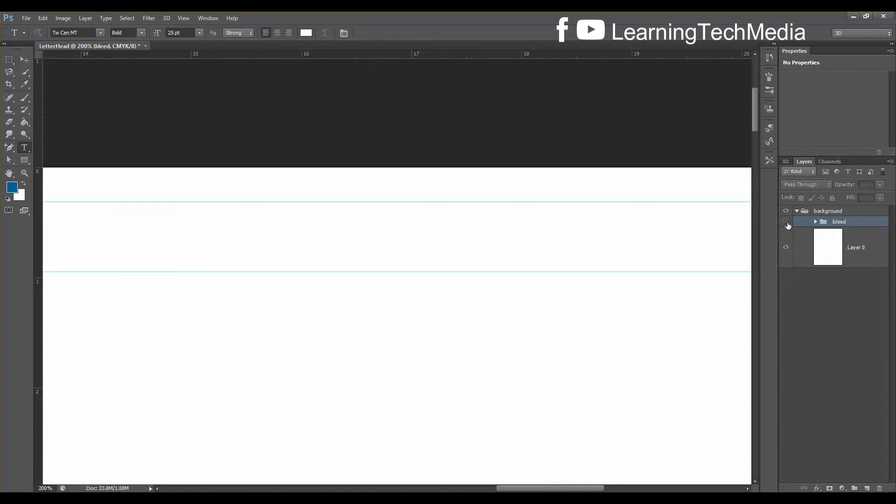
left_click(786, 222)
left_click(787, 223)
left_click(787, 223)
key("ctrl+0")
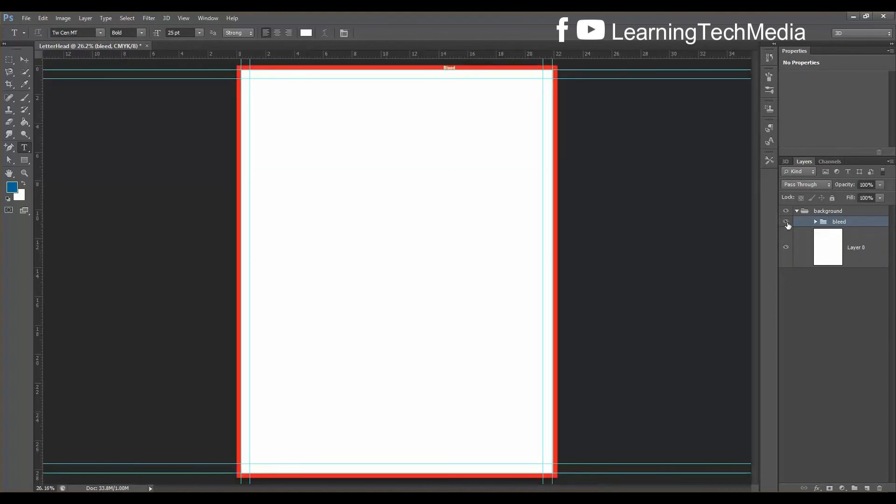
left_click(787, 223)
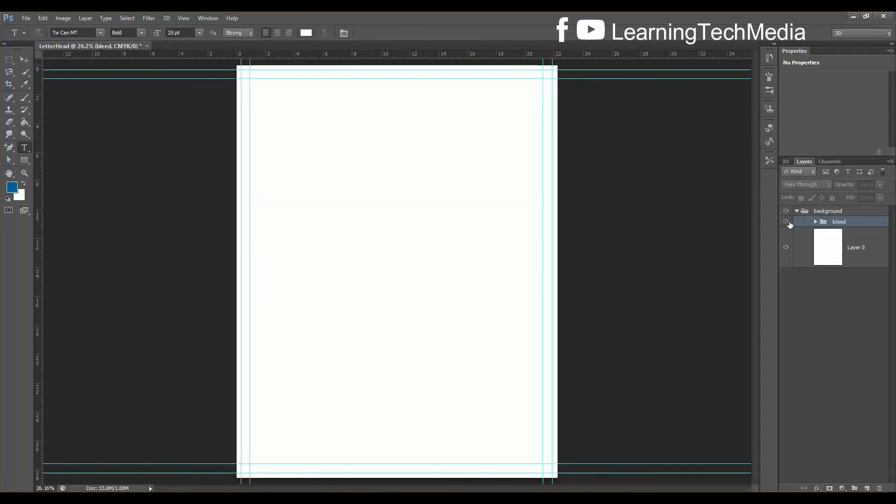
left_click(786, 223)
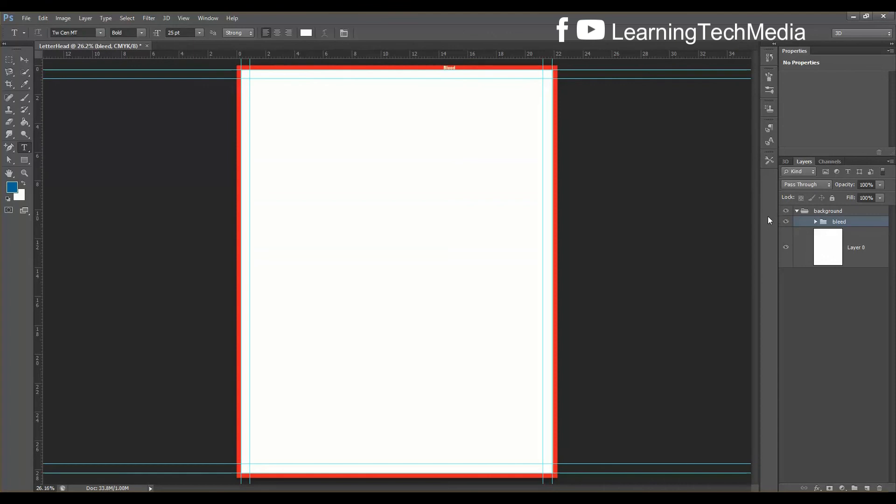
Reorder the layers so the bleed group sits above the collapsed background group
left_click_drag(851, 224, 859, 347)
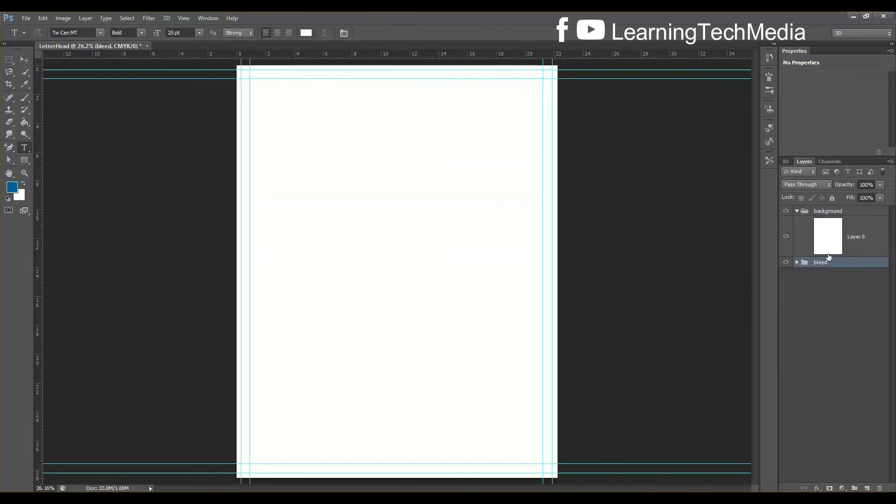
left_click(797, 211)
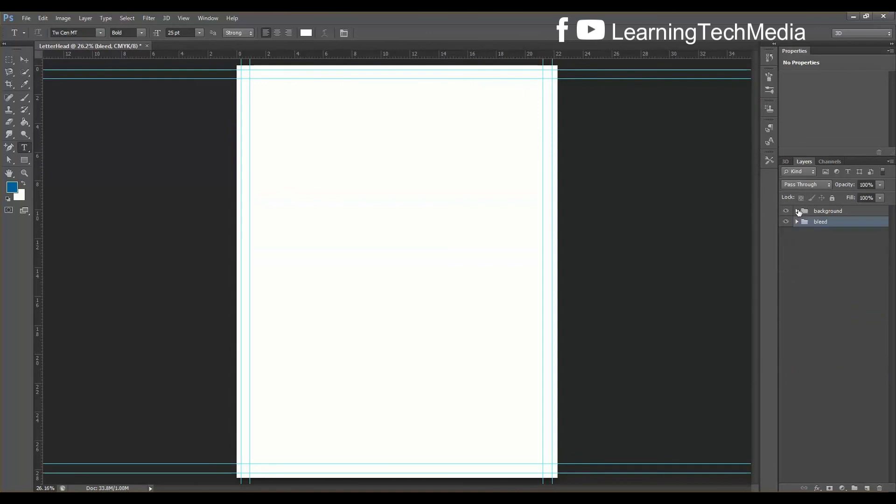
left_click(834, 210, "shift")
left_click_drag(833, 211, 850, 259)
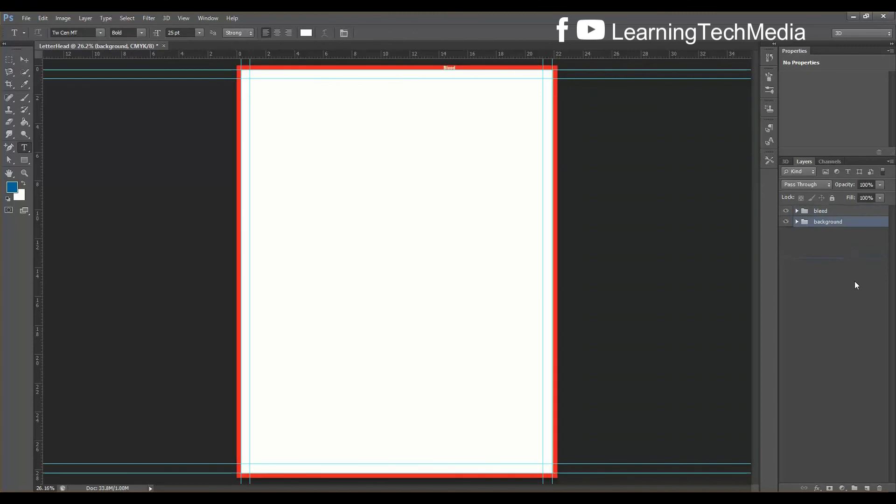
left_click(822, 213)
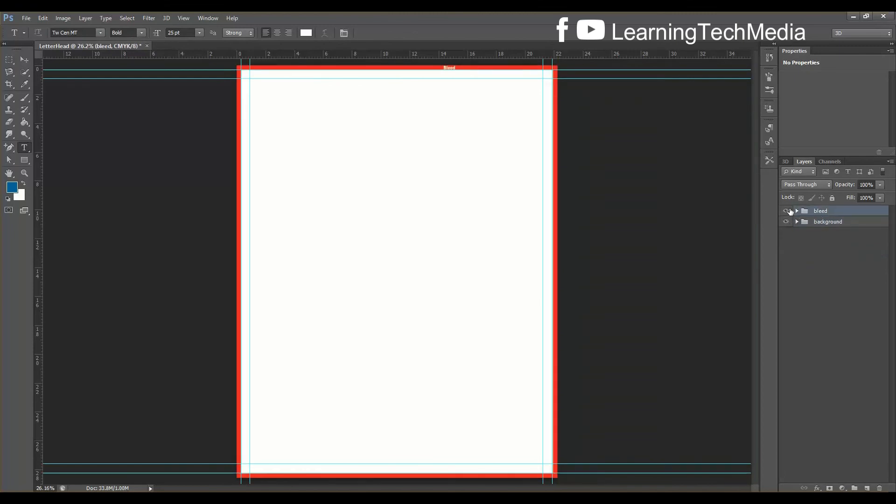
Give the bleed group a Red colour label and hide it
right_click(853, 212)
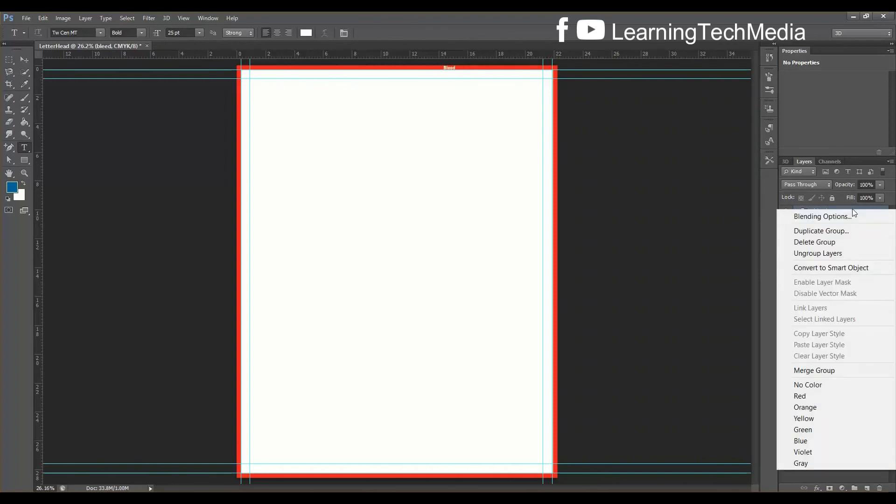
left_click(816, 396)
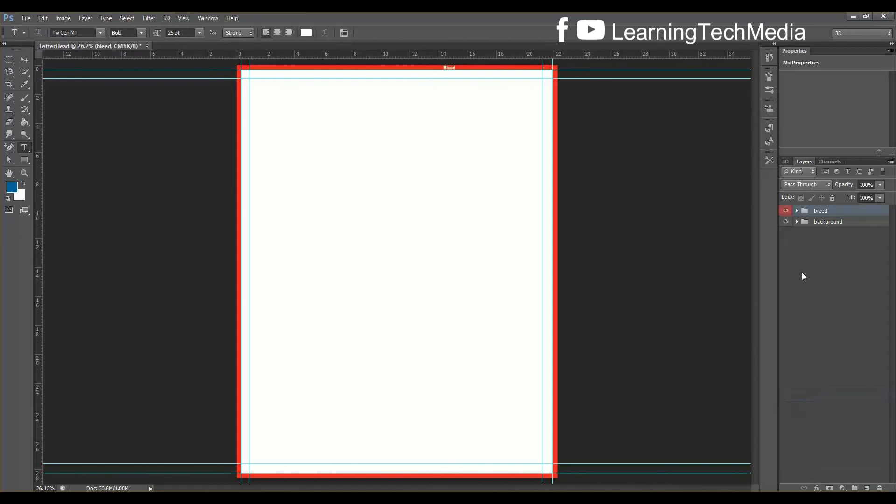
left_click(786, 211)
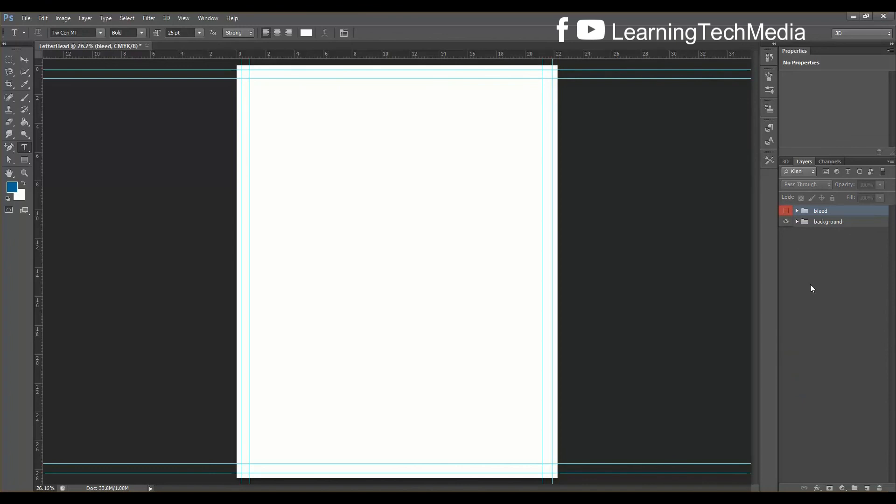
left_click(785, 212)
left_click(787, 214)
left_click(22, 163)
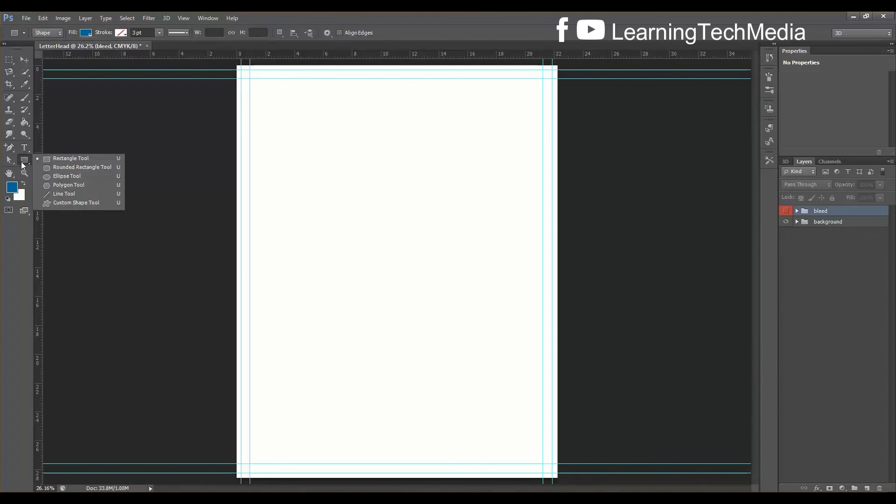
Switch to the Line Tool and zoom in on the page
left_click(70, 194)
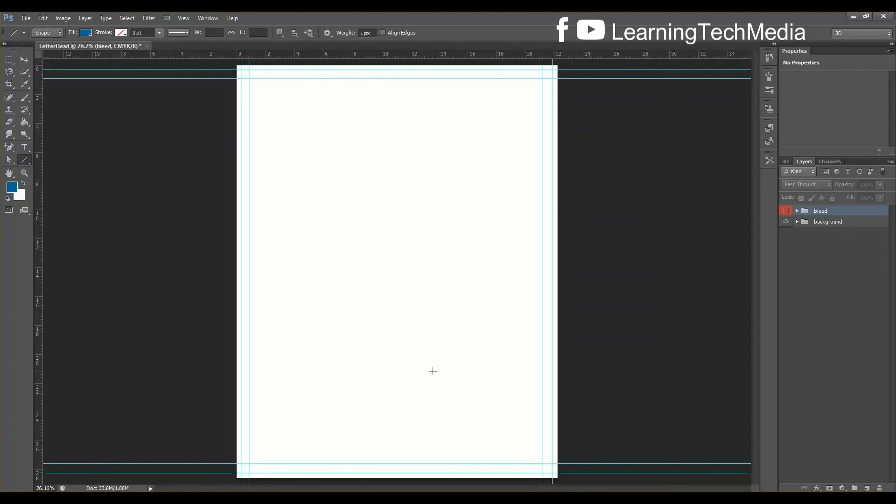
key("ctrl+plus")
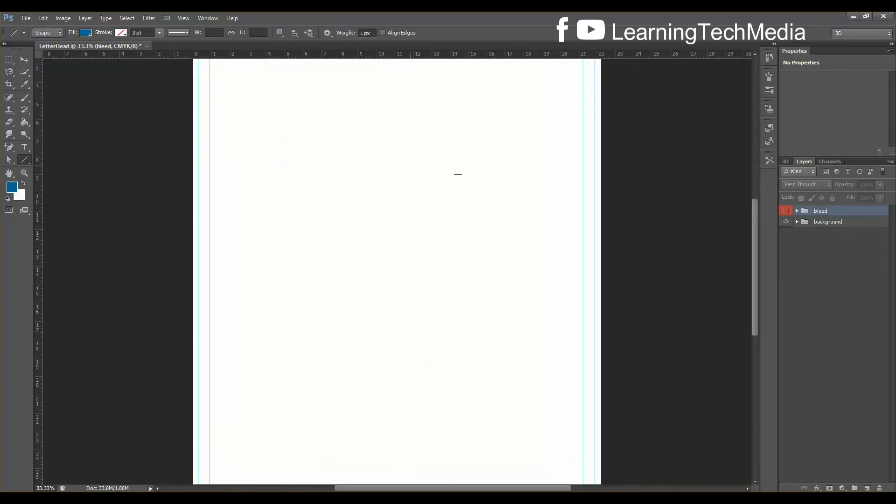
left_click_drag(757, 248, 757, 218)
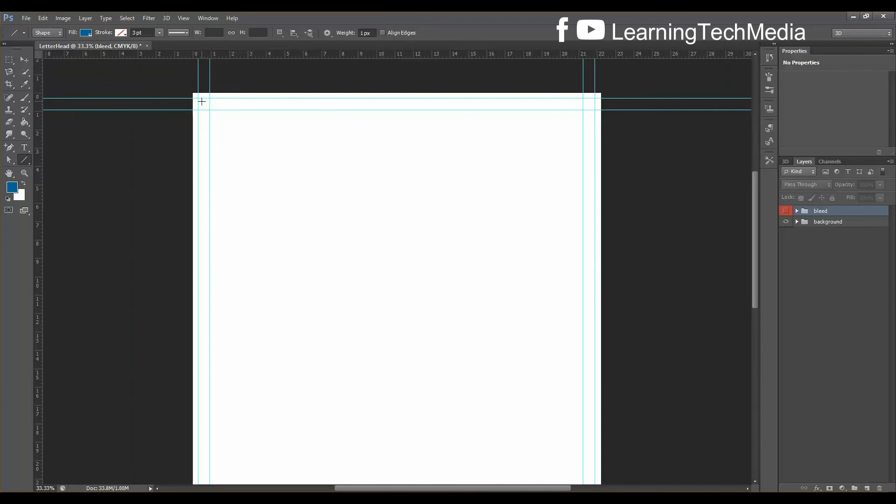
Test a rectangular marquee between the margin guides, deselect, and return to the Line Tool at 50% zoom
left_click(11, 62)
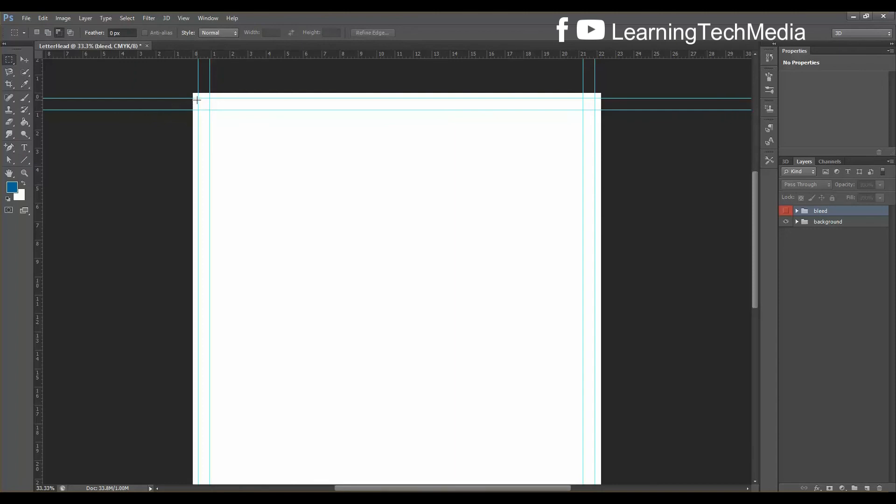
left_click_drag(196, 98, 586, 359)
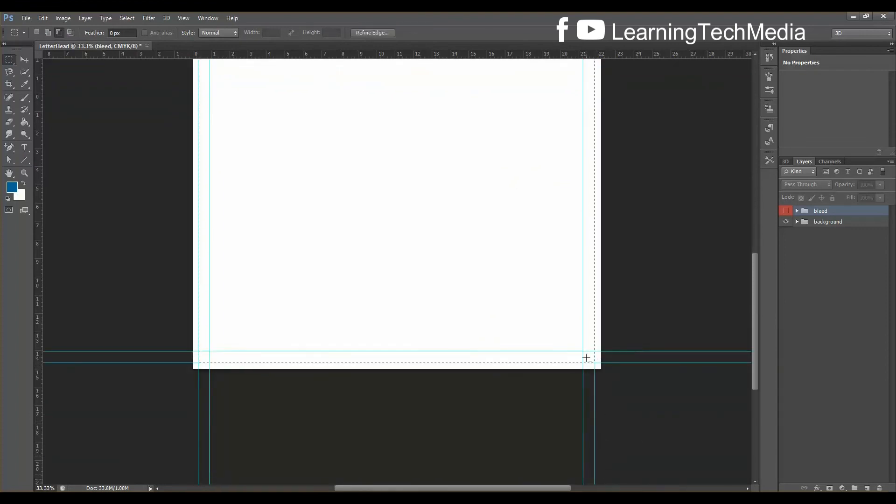
left_click(524, 362)
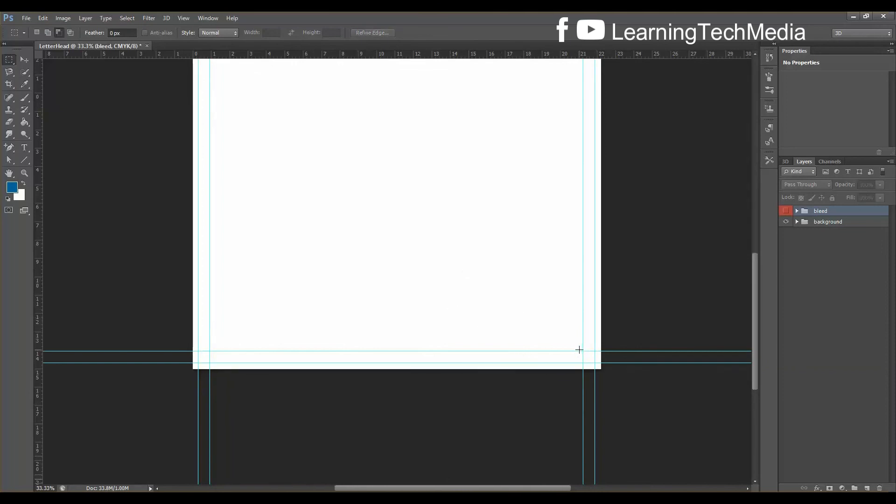
key("ctrl+minus")
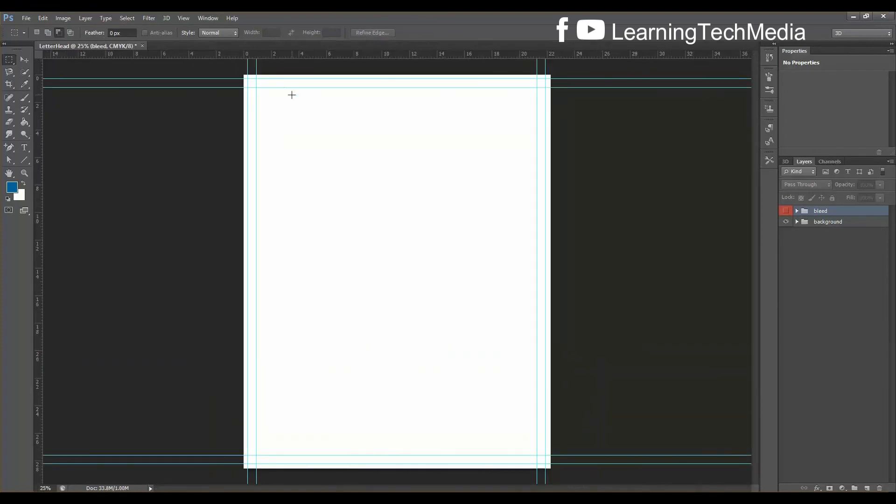
left_click_drag(255, 87, 537, 455)
key("ctrl+d")
key("ctrl+plus")
key("ctrl+plus")
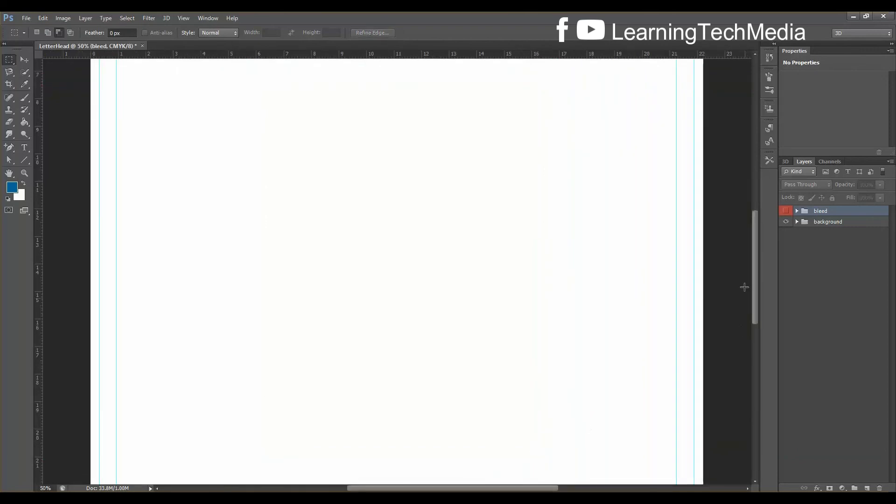
left_click_drag(754, 273, 758, 210)
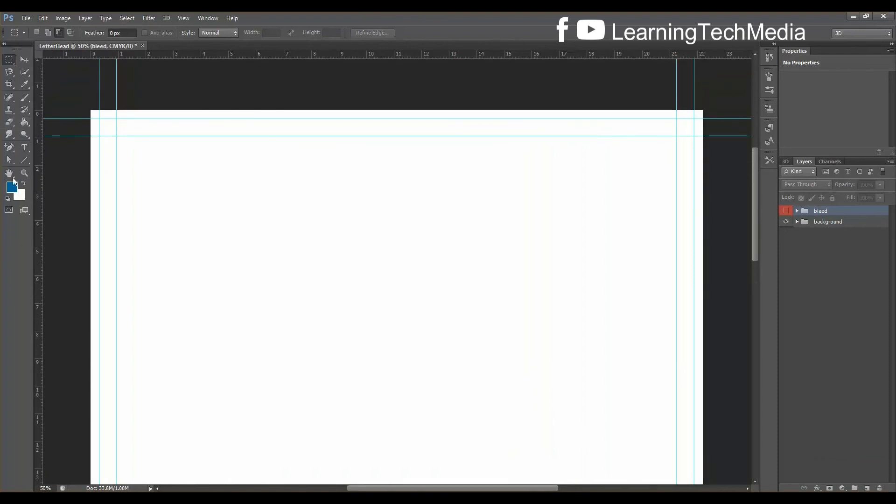
left_click(25, 160)
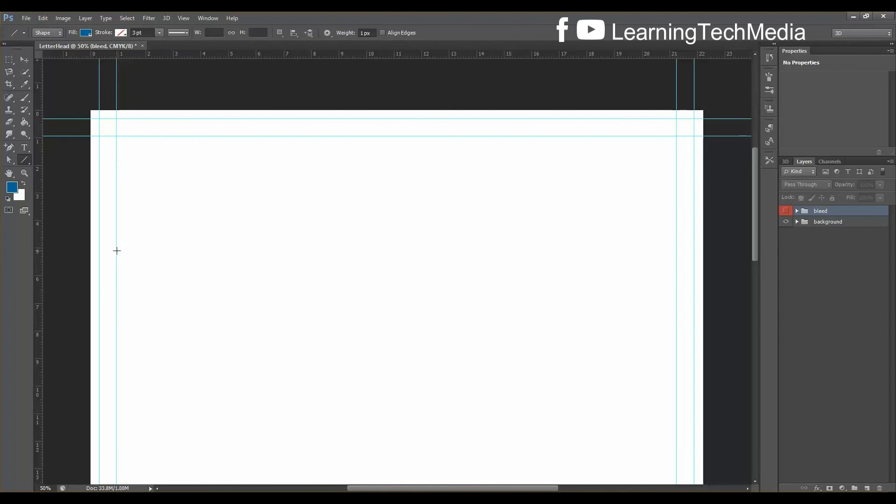
Draw a horizontal line between the side margin guides and stretch it into a 33 px tall bar
left_click_drag(116, 251, 676, 260)
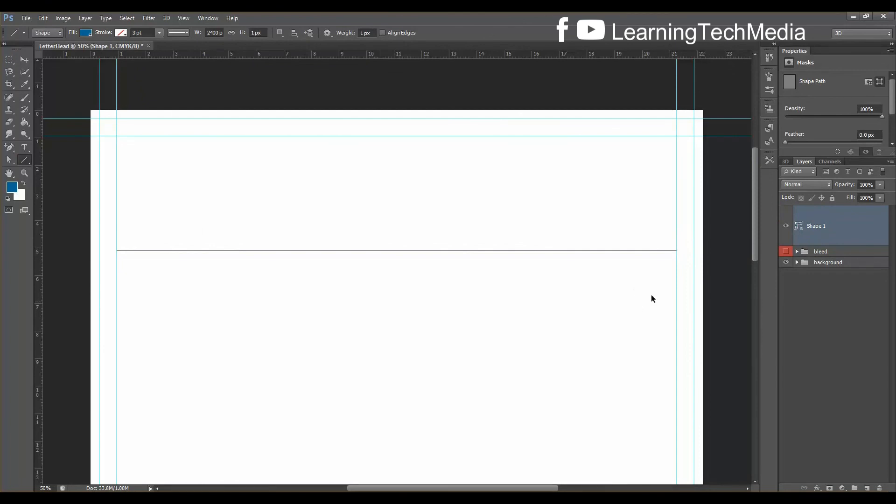
key("ctrl+t")
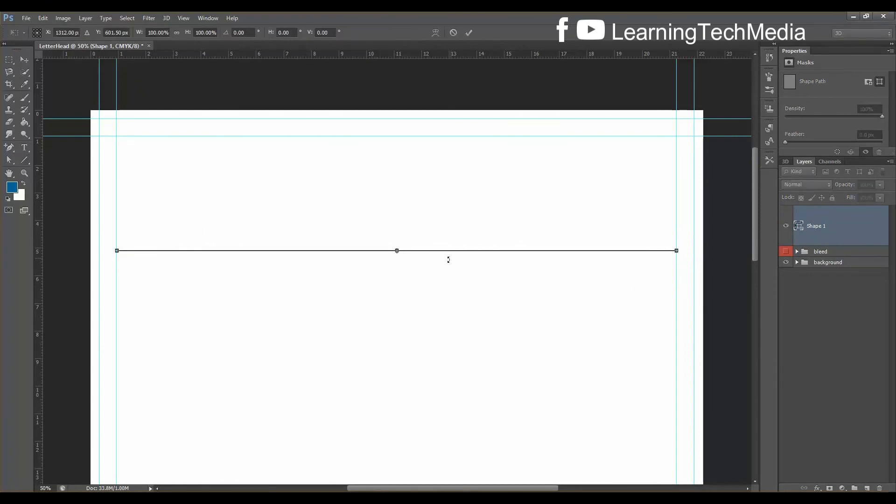
left_click_drag(397, 251, 399, 260)
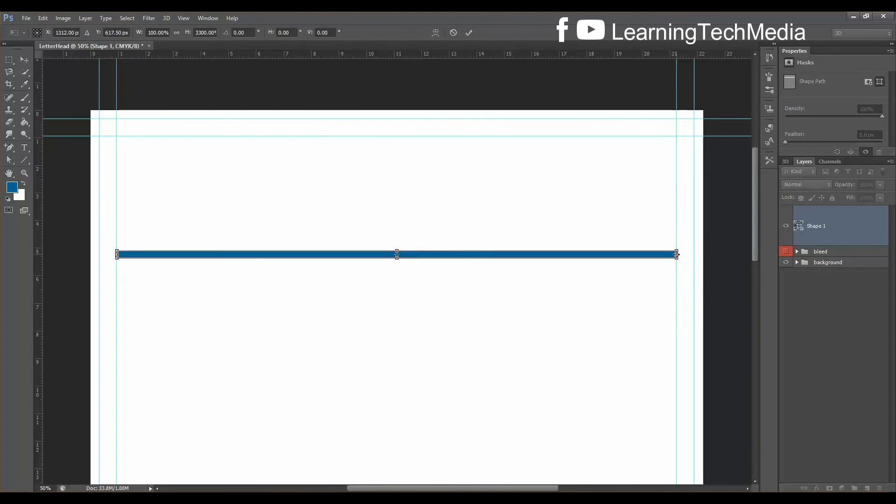
left_click_drag(676, 254, 676, 253)
left_click(25, 160)
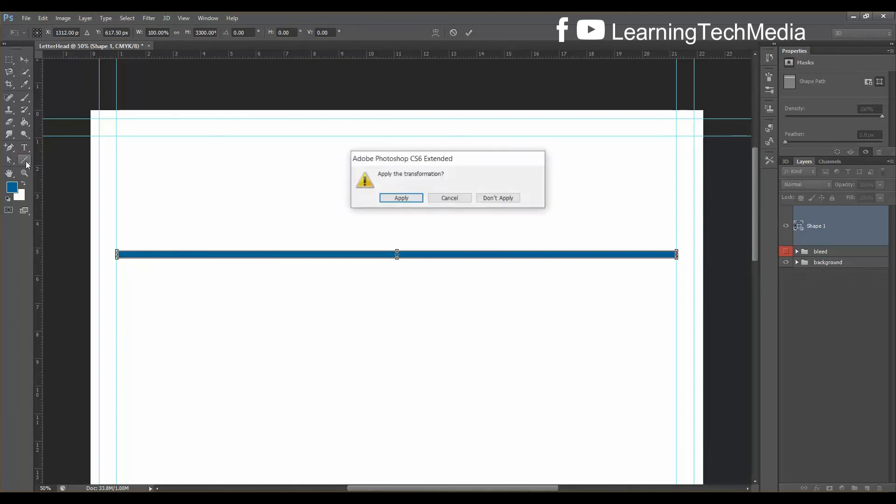
left_click(410, 201)
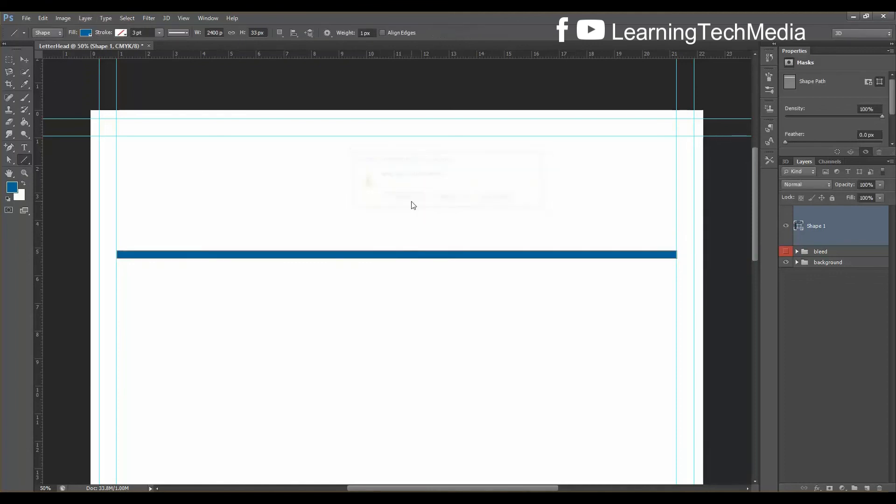
Fill the Shape 1 bar with pink at C0 M100 Y0 K0
left_click(87, 32)
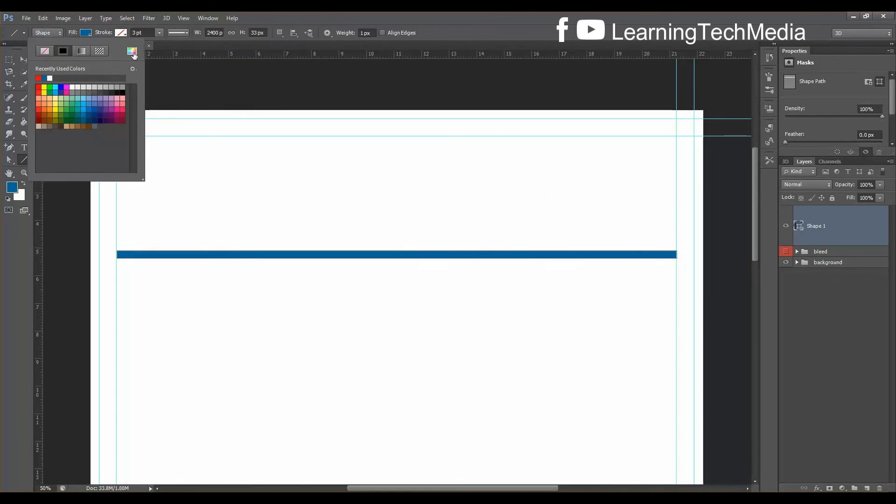
left_click(133, 52)
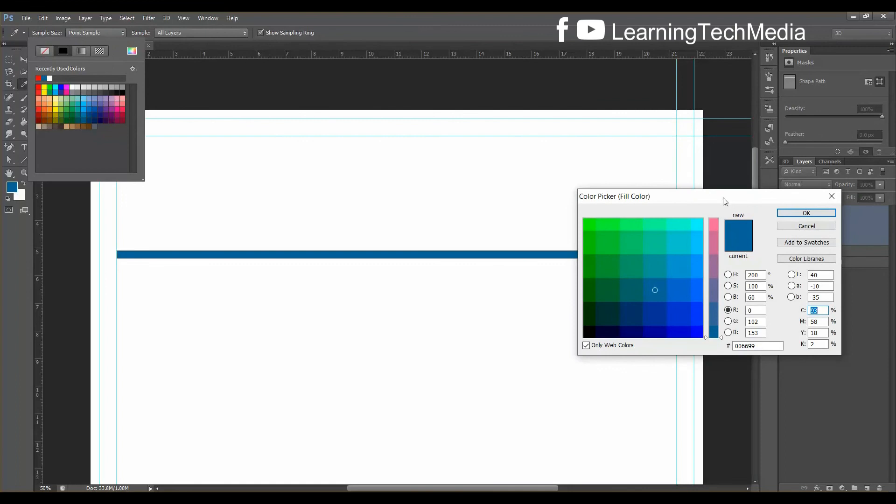
left_click_drag(725, 201, 516, 181)
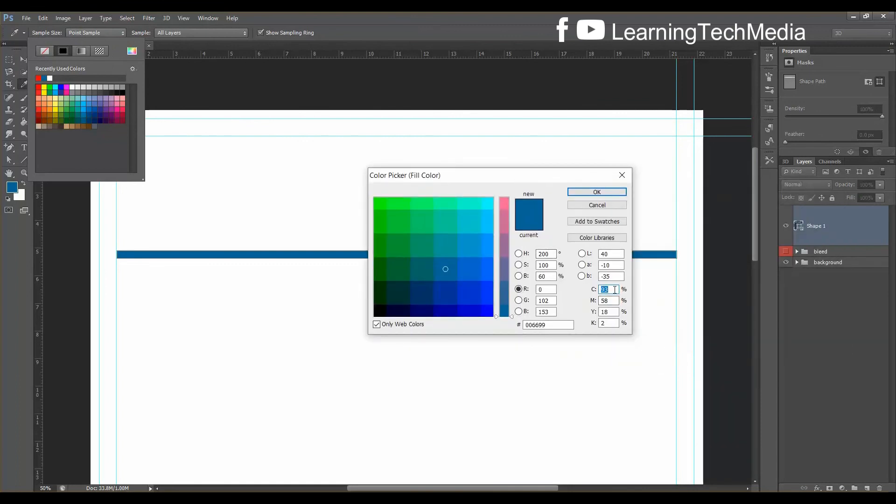
type("0")
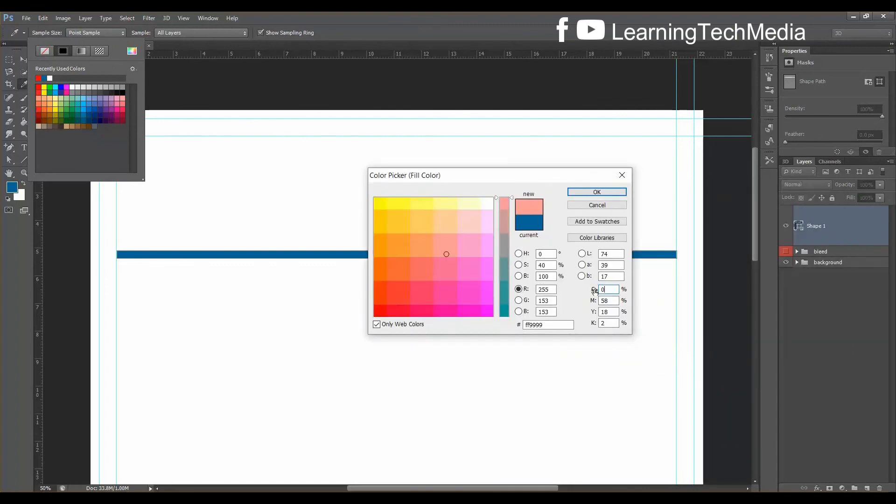
double_click(618, 301)
type("100")
key("Tab")
type("37")
type("0")
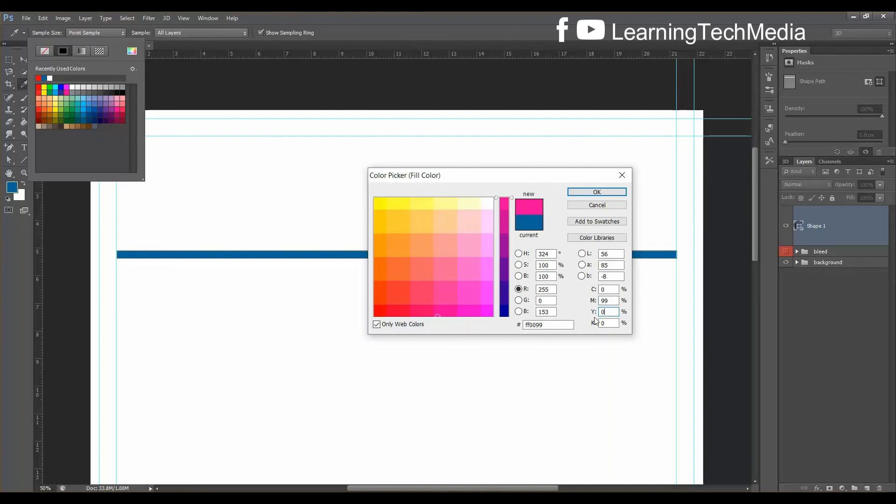
left_click(612, 302)
type("100")
left_click(593, 192)
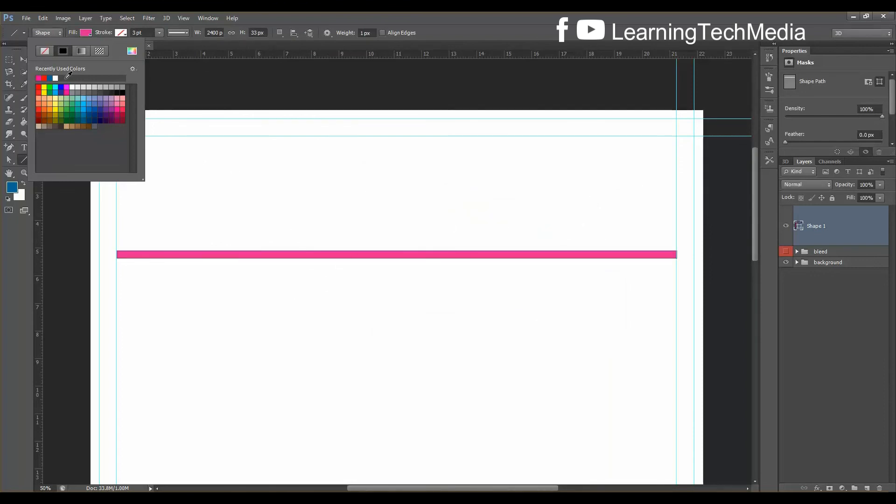
left_click(119, 33)
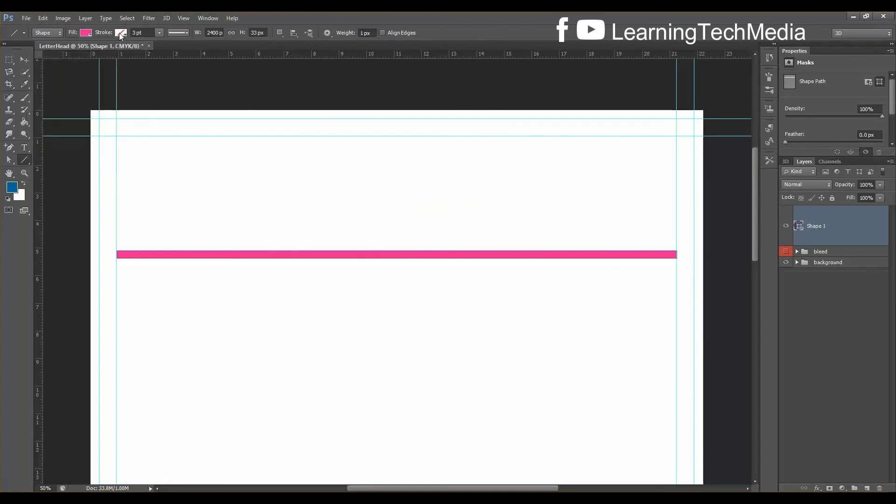
Close the stroke colour swatches, inspect the pink bar, then fit the whole page in view
left_click(122, 33)
left_click(285, 12)
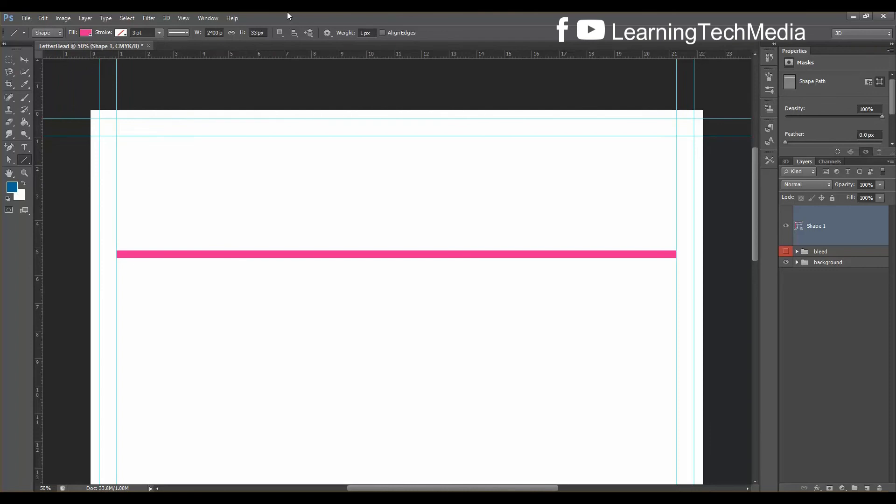
key("ctrl+plus")
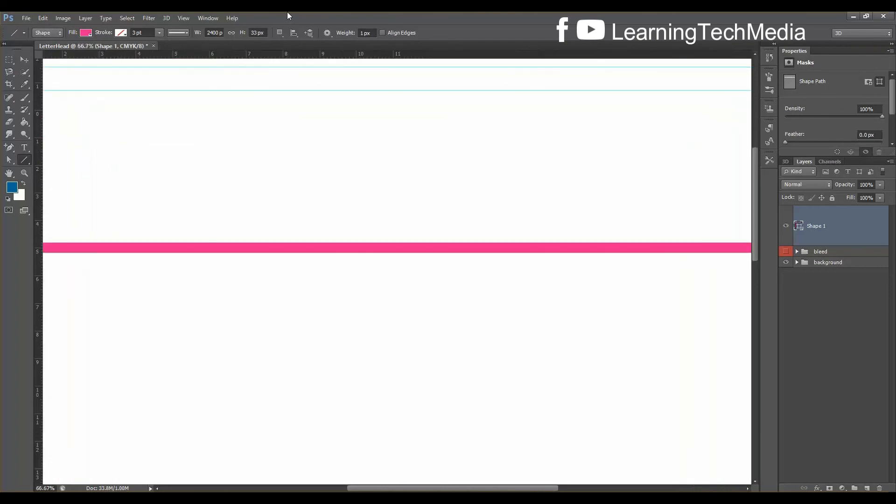
left_click_drag(487, 489, 522, 489)
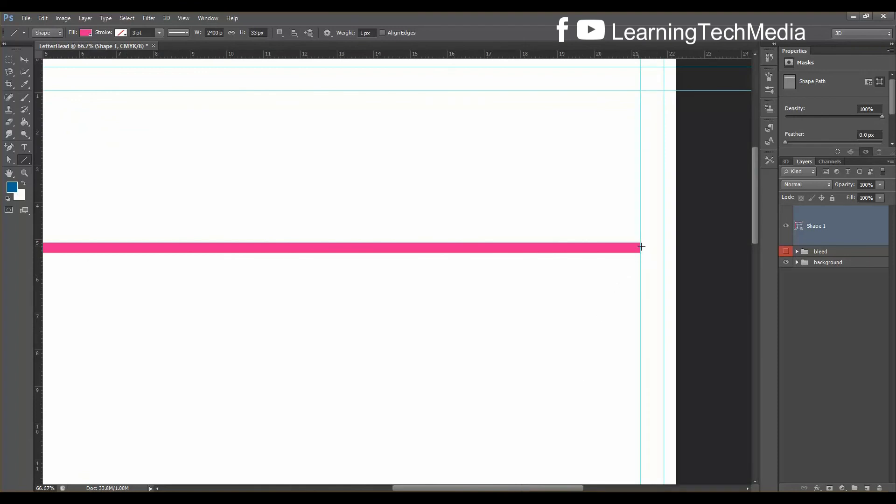
left_click_drag(560, 489, 470, 489)
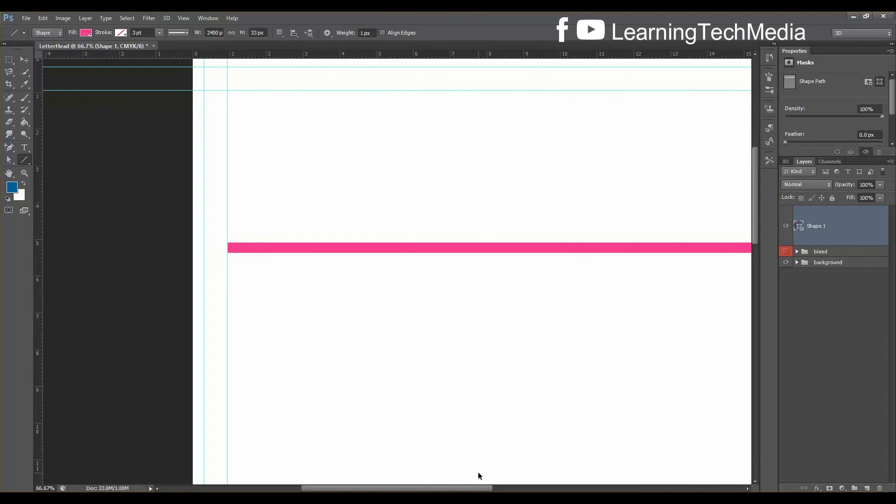
key("ctrl+0")
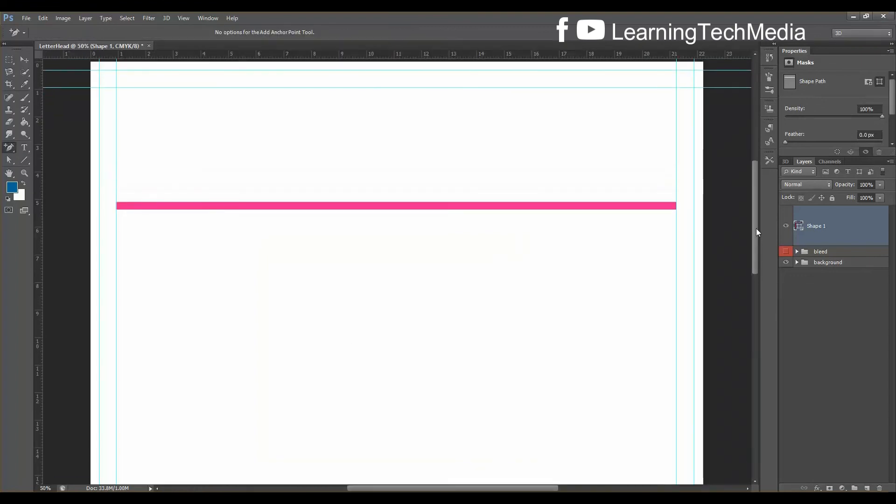
left_click_drag(756, 228, 756, 226)
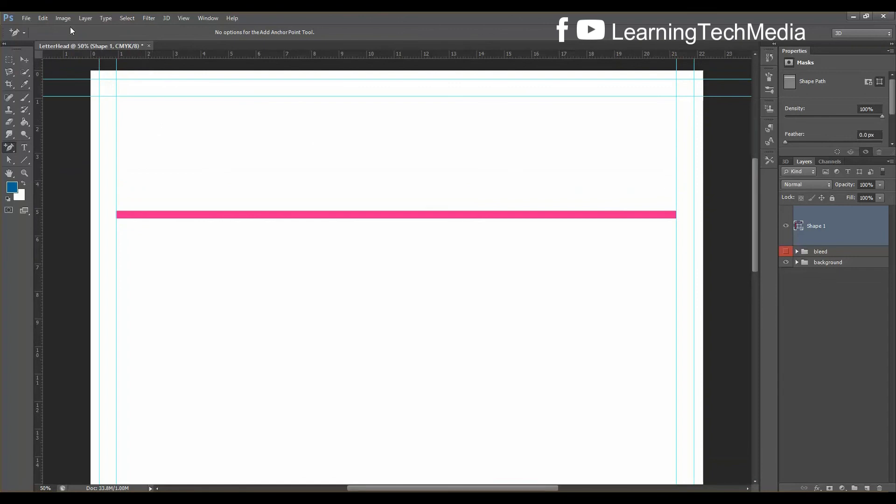
Marquee from the page corner to its midpoint and drop a vertical guide there (~11 cm)
left_click(9, 60)
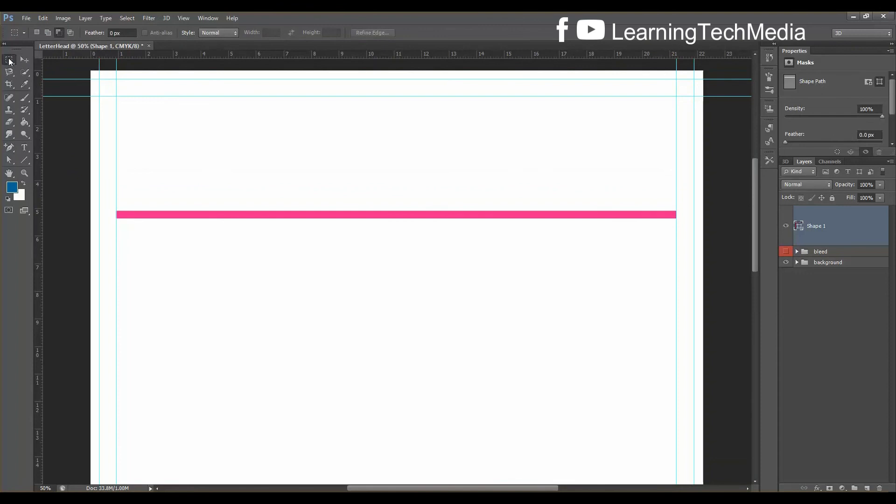
left_click(9, 61)
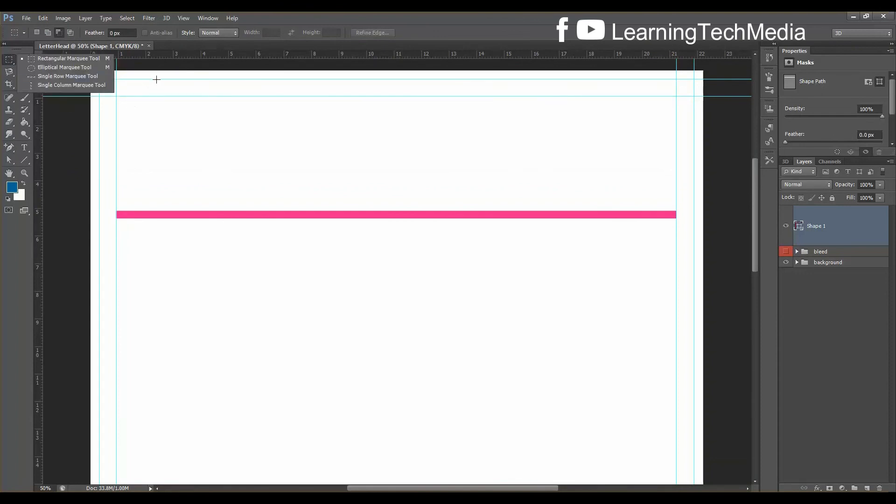
left_click(370, 13)
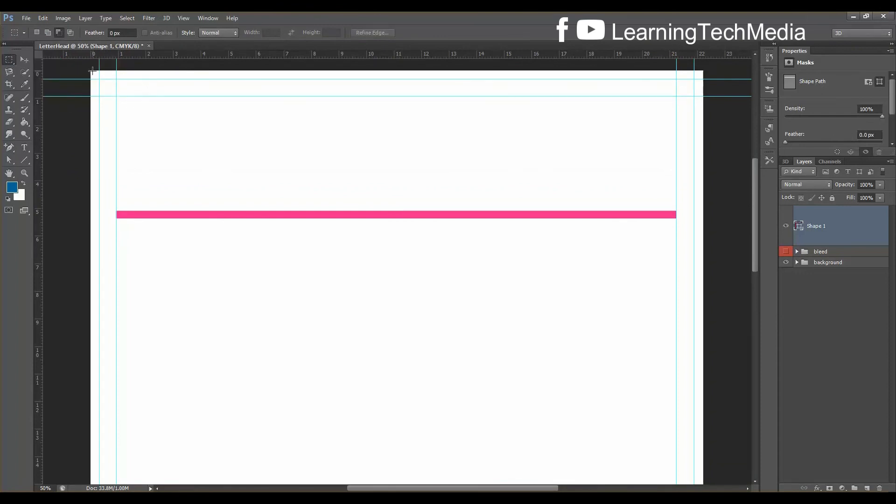
left_click_drag(91, 70, 396, 237)
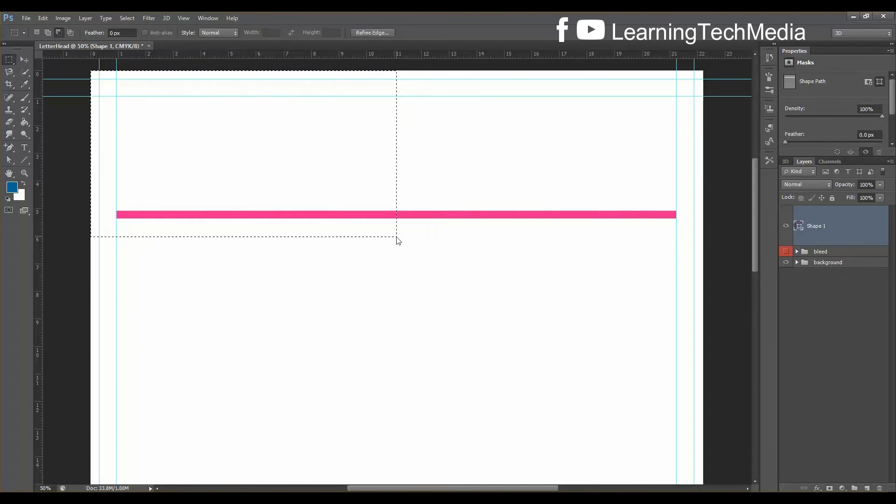
left_click_drag(39, 68, 397, 83)
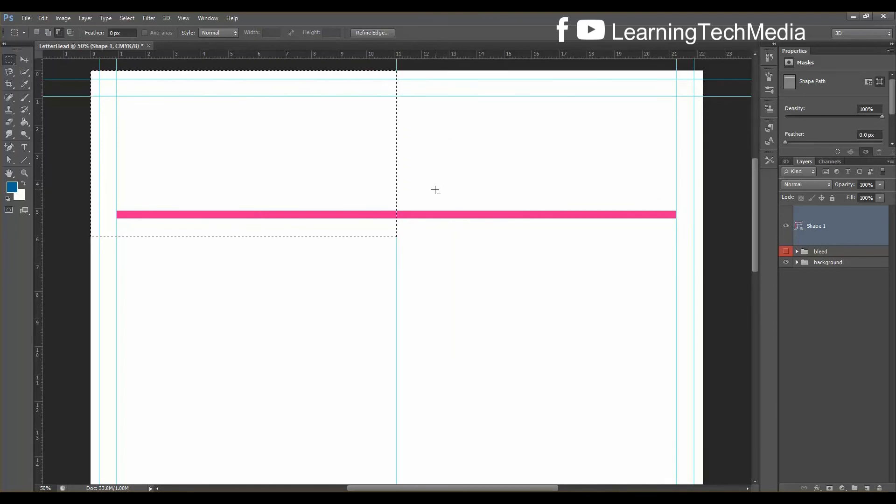
key("ctrl+d")
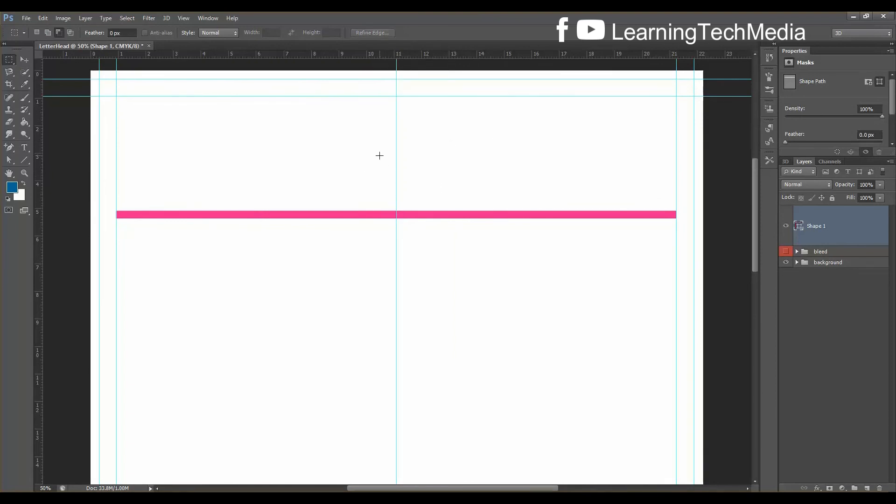
key("ctrl+plus")
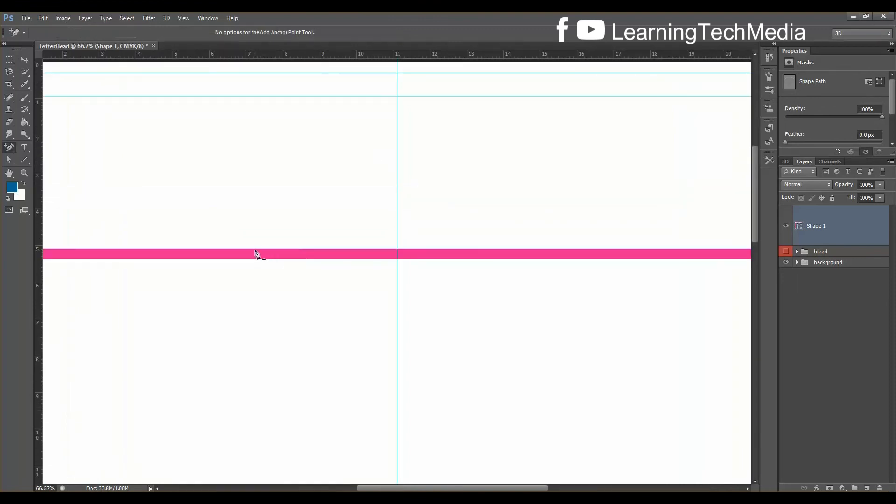
Add four anchors on the bar's top edge, two on each side of the centre guide
left_click(256, 248)
left_click(228, 249)
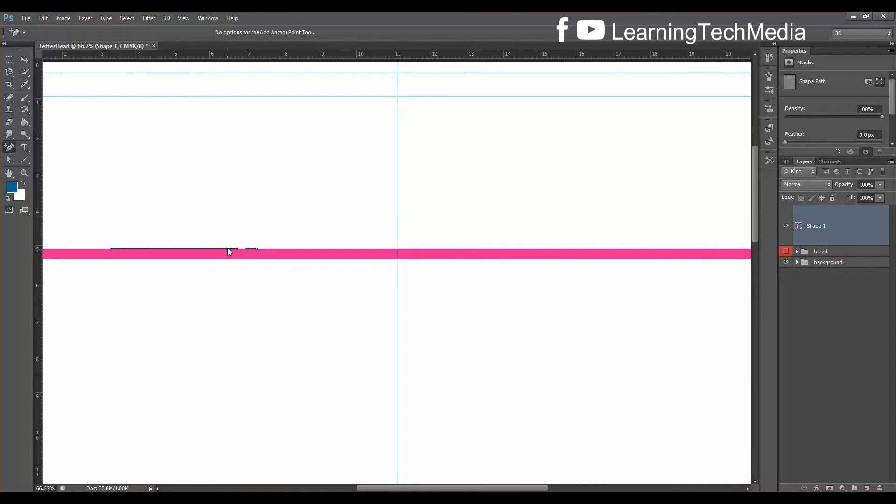
left_click(513, 249)
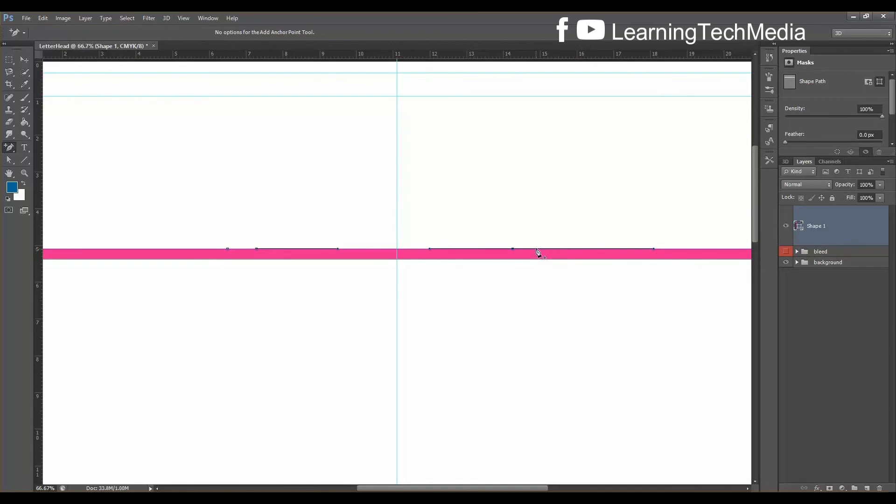
left_click(543, 250)
left_click(8, 161)
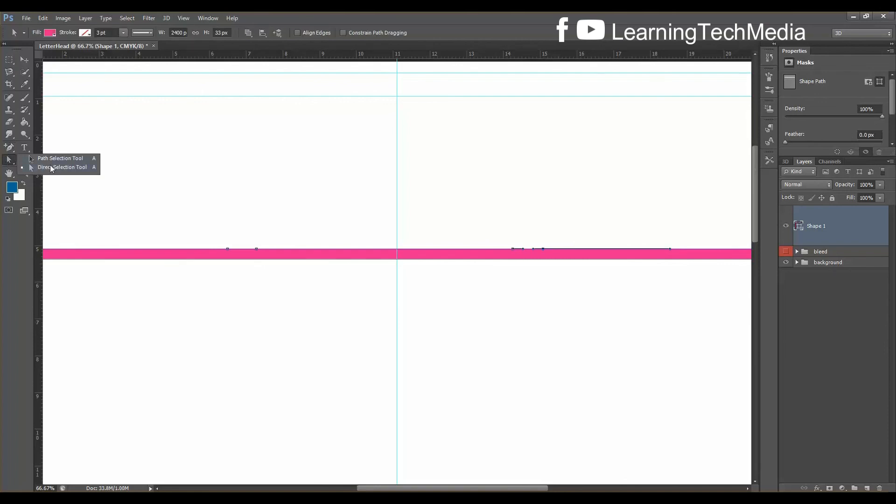
Raise the inner anchors and level their top to pull the bar into a trapezoid tab
left_click(52, 168)
left_click_drag(255, 248, 299, 154)
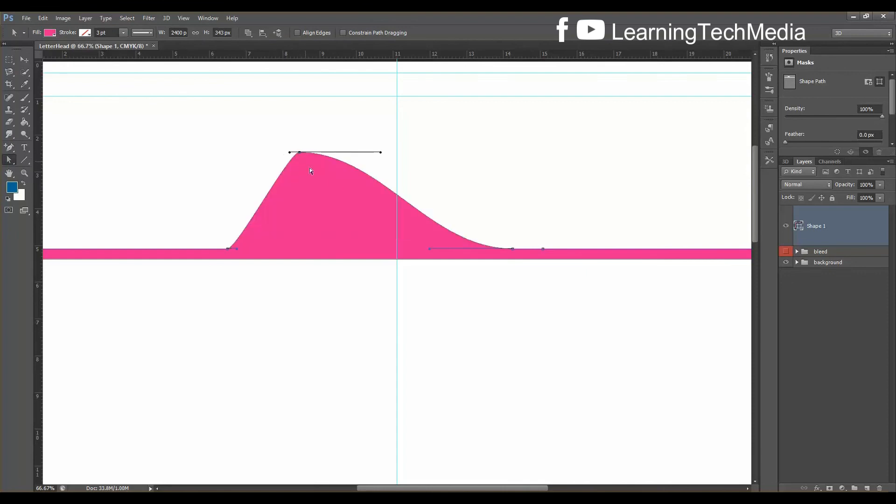
left_click_drag(513, 249, 489, 161)
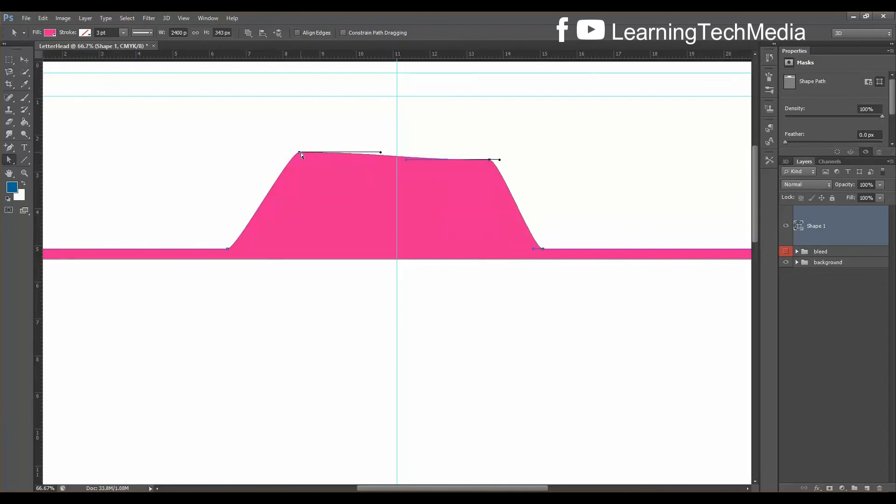
left_click_drag(299, 152, 299, 161)
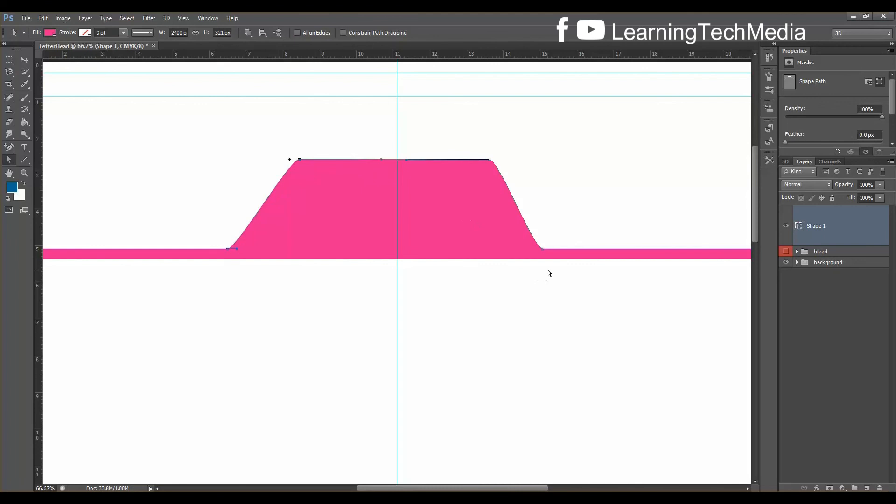
left_click_drag(542, 248, 548, 248)
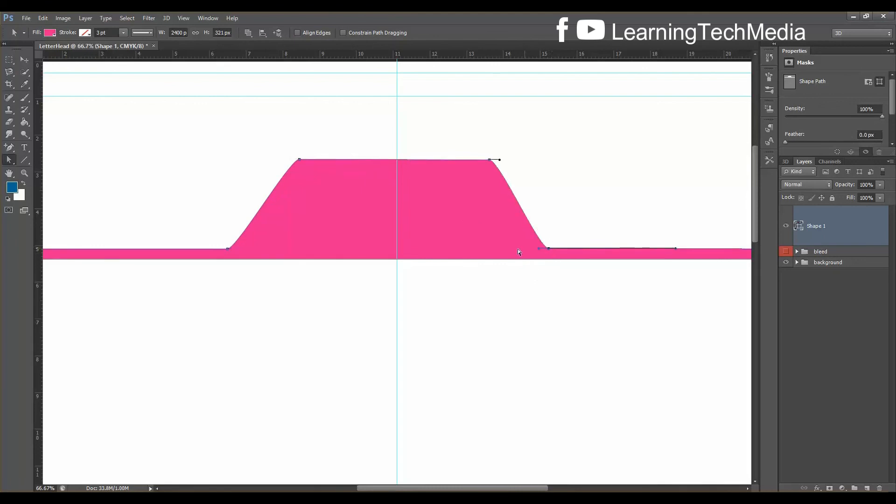
left_click_drag(229, 248, 233, 247)
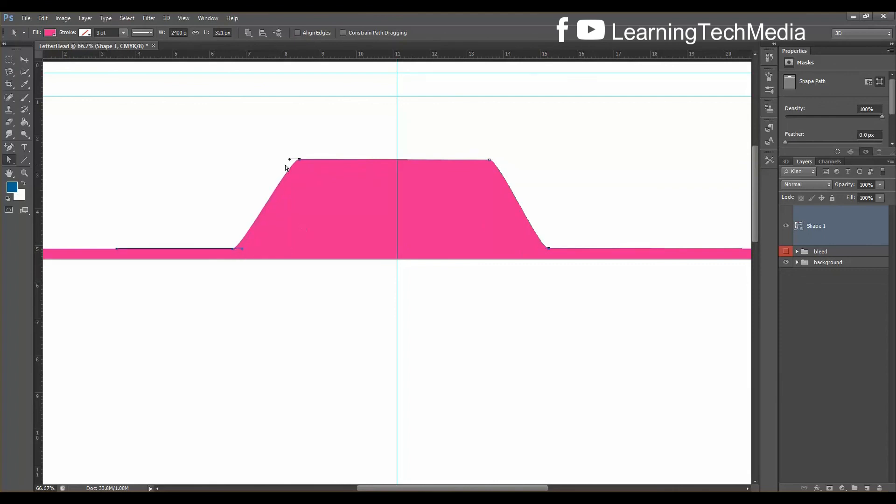
left_click_drag(290, 159, 295, 167)
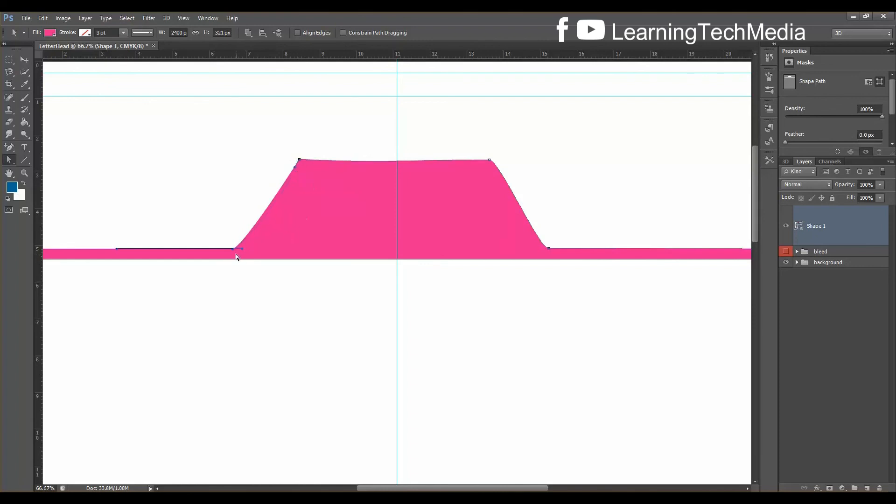
Straighten the tab's corners and top edge into a symmetrical flat-topped trapezoid
left_click_drag(246, 243, 249, 228)
left_click_drag(490, 160, 498, 162)
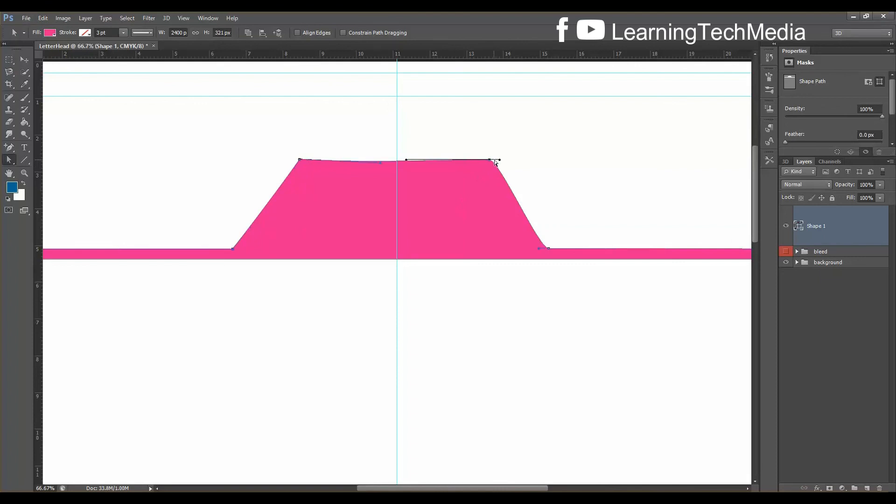
left_click_drag(499, 161, 498, 173)
left_click_drag(539, 246, 542, 239)
left_click_drag(380, 164, 384, 159)
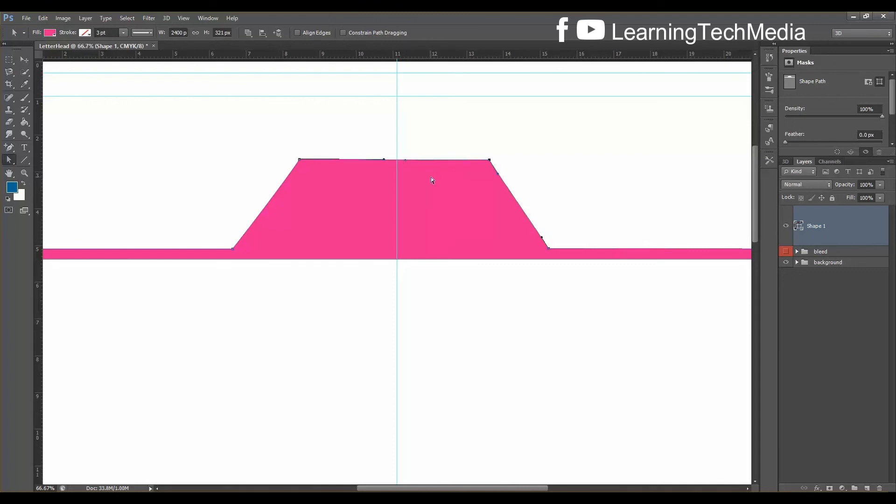
key("Return")
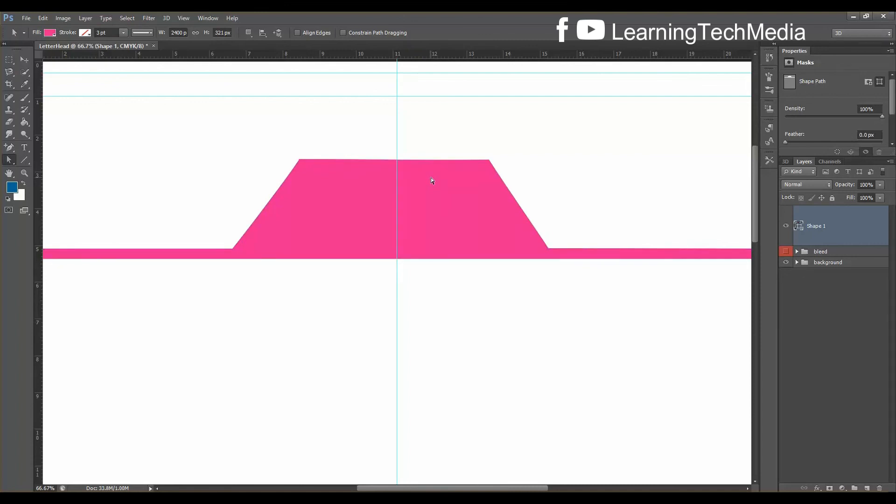
key("ctrl+0")
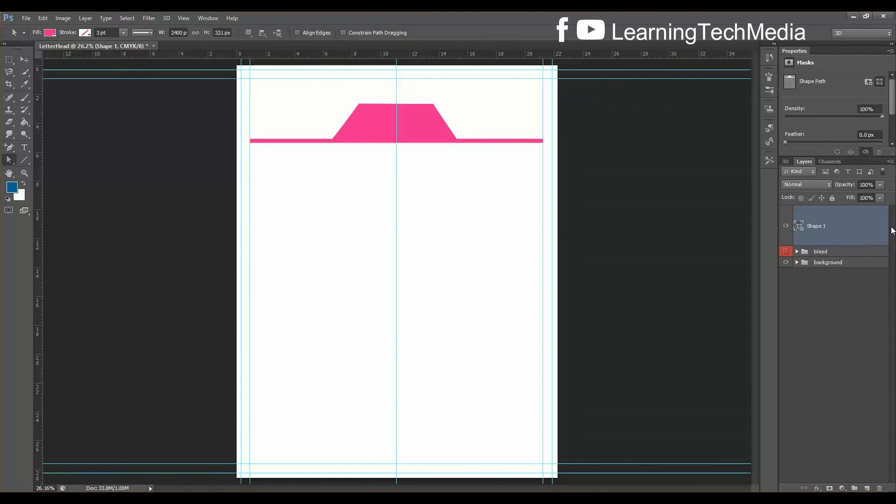
Rasterize the Shape 1 layer and nudge it upward in Free Transform
right_click(847, 227)
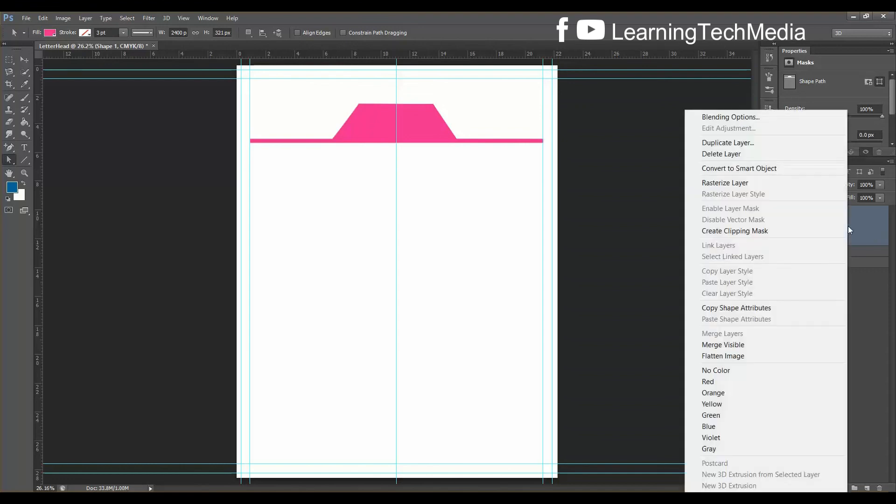
left_click(748, 184)
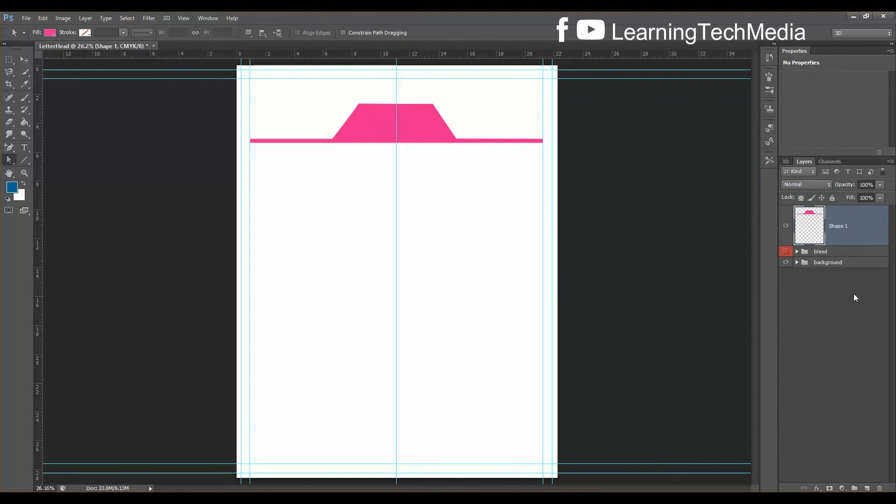
key("ctrl+t")
key("shift+Up")
key("shift+Up")
key("shift+Up")
key("shift+Up")
key("shift+Up")
key("shift+Up")
key("shift+Up")
key("shift+Up")
key("shift+Up")
key("shift+Up")
key("shift+Up")
key("shift+Up")
key("shift+Up")
key("shift+Up")
key("shift+Up")
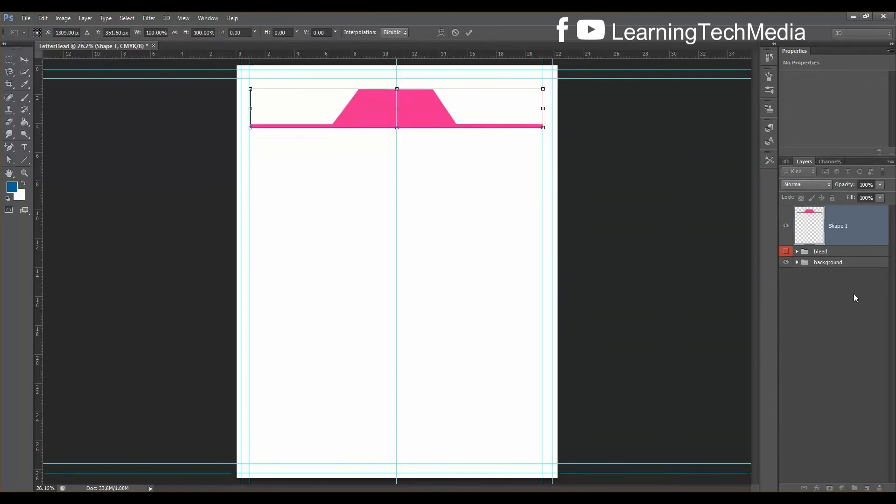
key("shift+Up")
key("shift+Up")
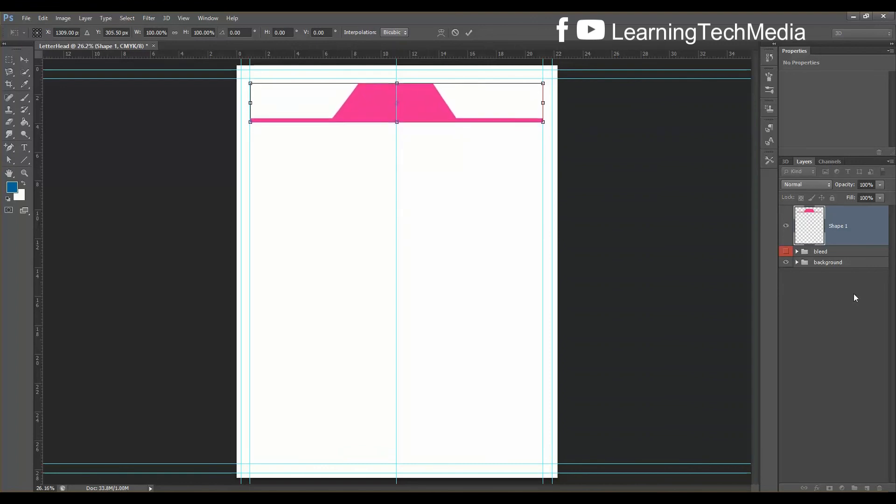
key("ctrl+plus")
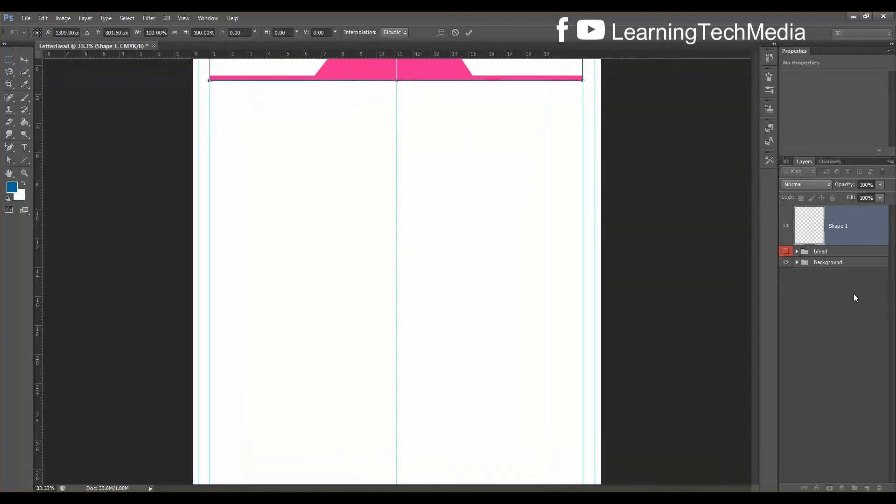
key("ctrl+plus")
left_click_drag(758, 234, 759, 189)
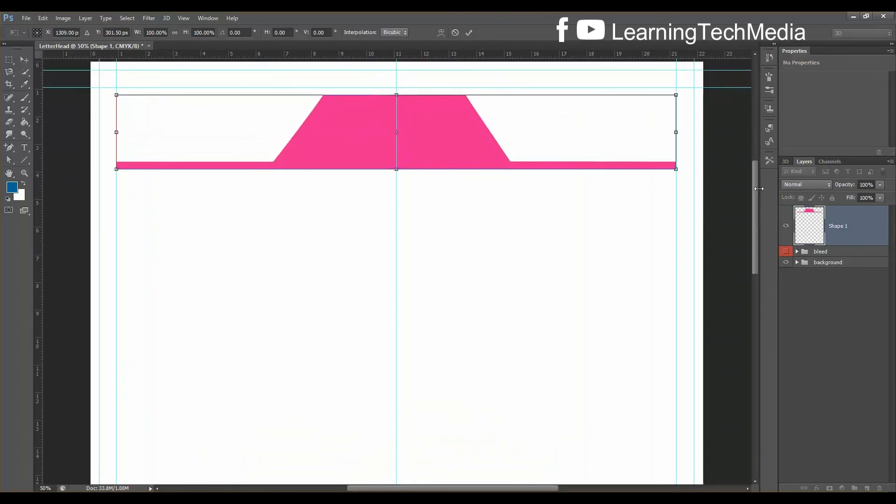
key("Up")
key("Up")
key("Up")
key("Up")
key("Up")
key("Up")
key("Up")
key("Up")
key("Up")
key("Up")
key("Up")
key("Up")
key("Up")
key("Up")
key("Up")
key("Up")
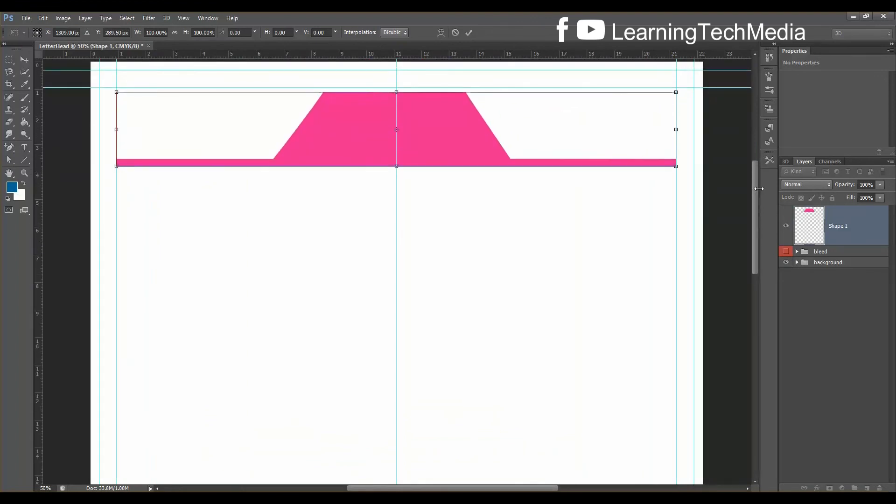
key("Up")
key("Up")
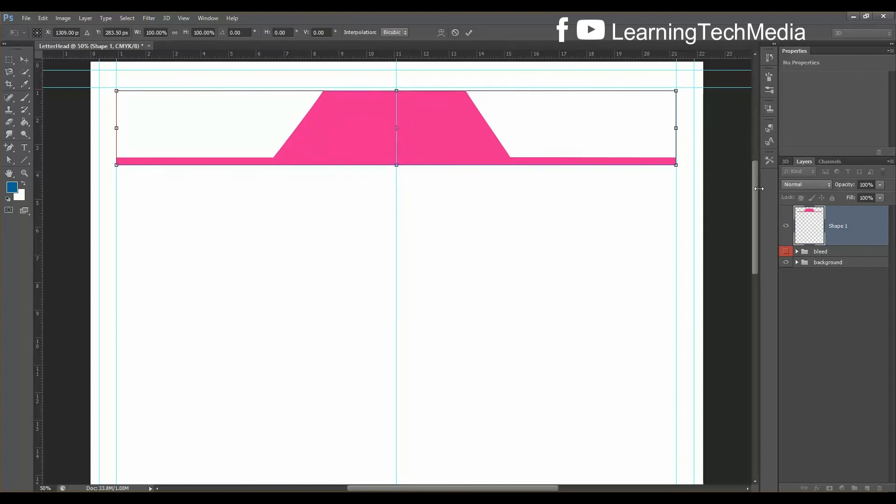
key("Up")
key("Up")
key("Up")
key("Up")
key("Up")
key("Up")
key("Up")
key("Up")
key("Up")
key("Up")
key("Up")
key("Up")
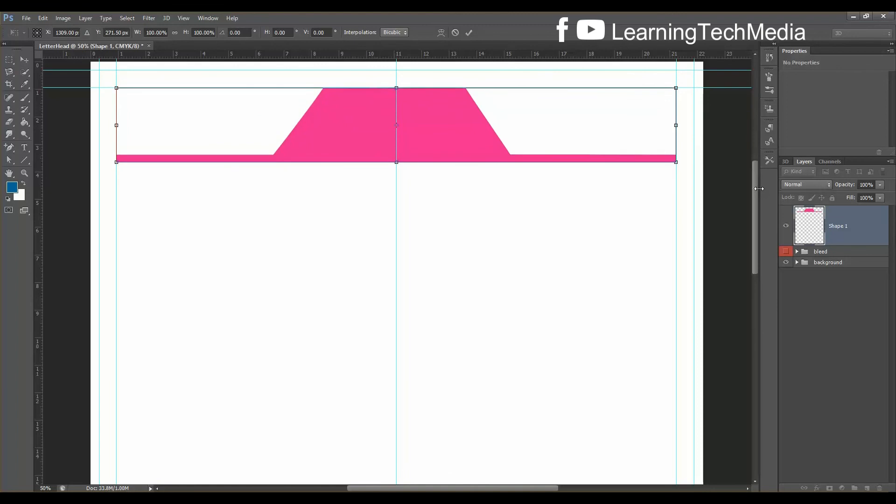
Check the top edge up close and commit the shape at Y 271.50 px
key("ctrl+plus")
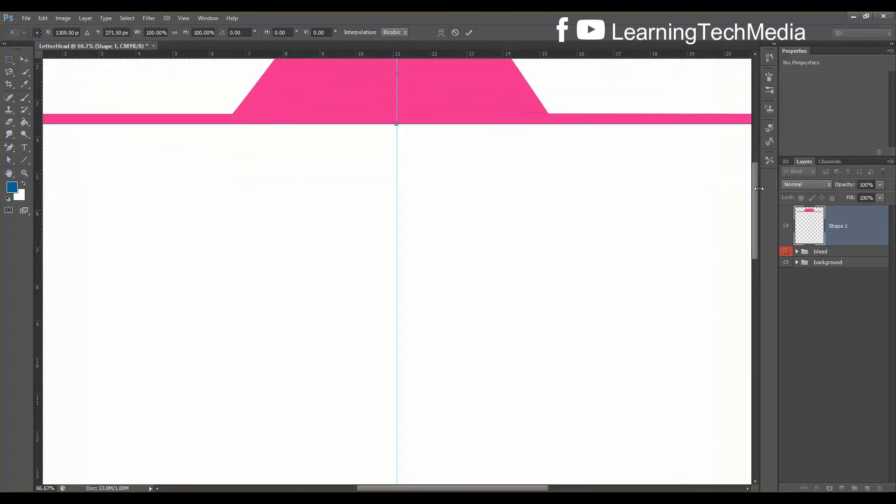
left_click_drag(757, 189, 757, 172)
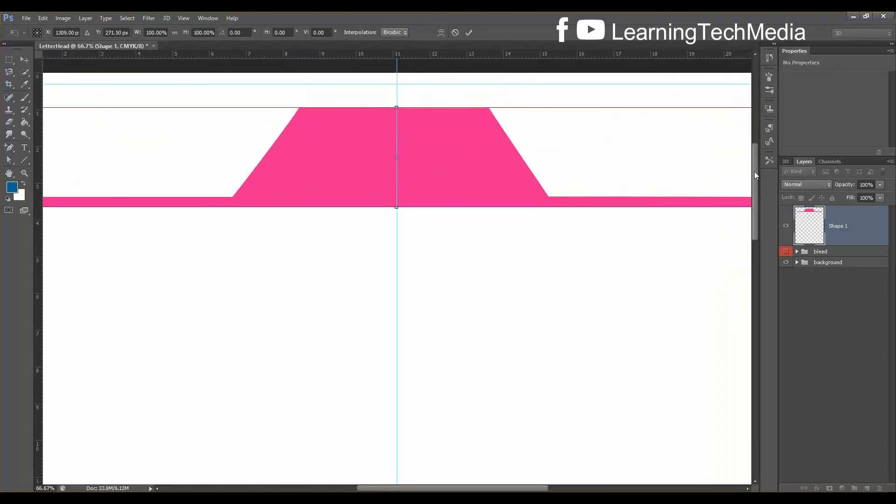
key("ctrl+plus")
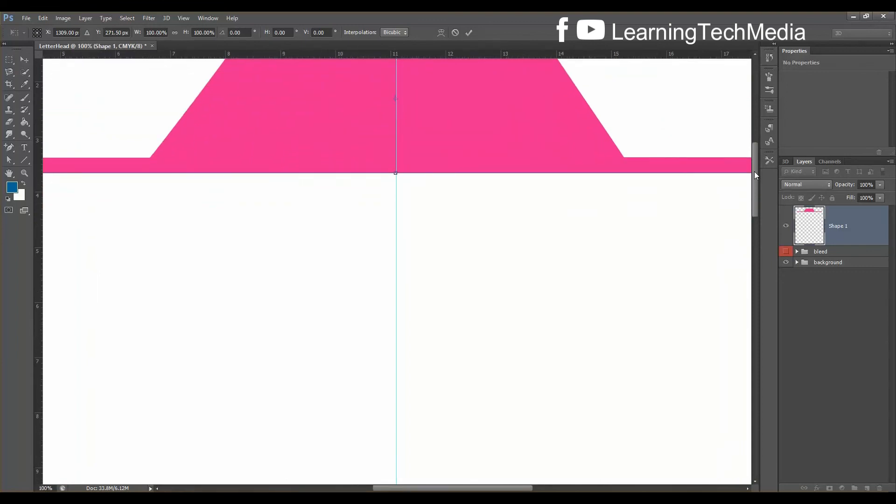
left_click_drag(754, 172, 757, 156)
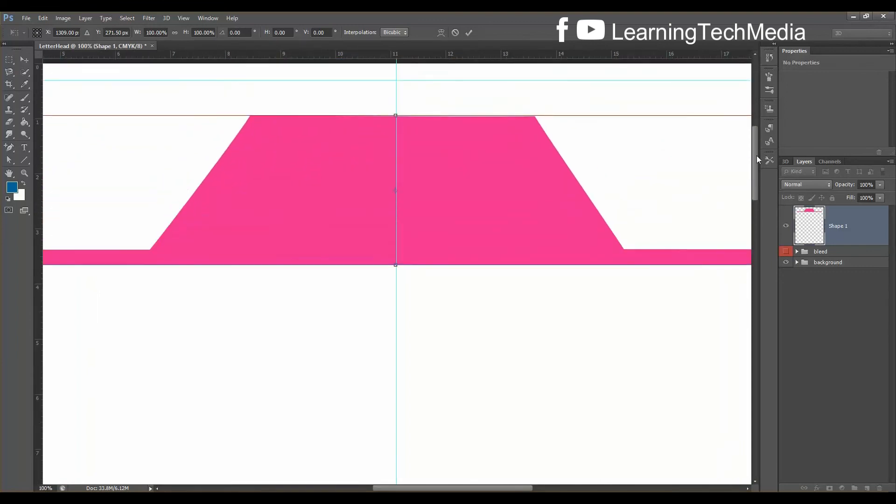
key("Down")
key("Down")
key("Down")
key("Down")
key("Down")
key("Up")
key("Up")
key("Up")
key("Up")
key("Up")
key("Return")
key("a")
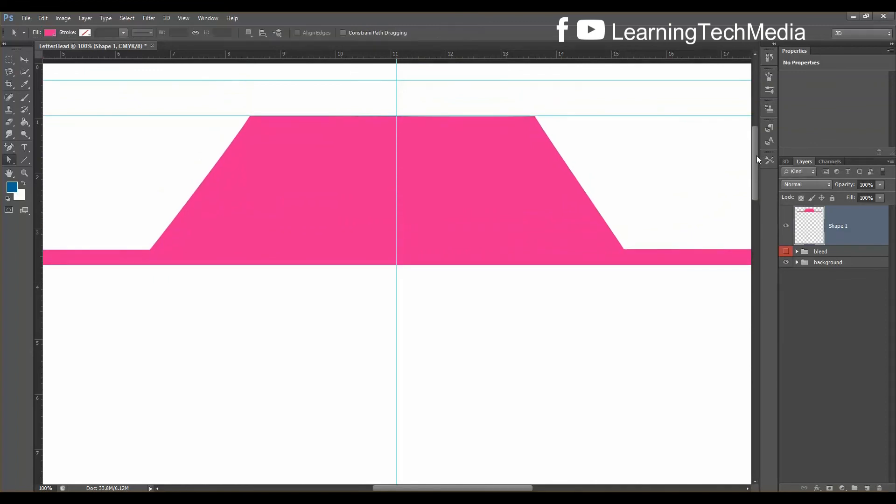
Raise the shape one more pixel so its top meets the guide at Y 270.50 px
key("ctrl+plus")
key("ctrl+plus")
left_click_drag(754, 141, 754, 111)
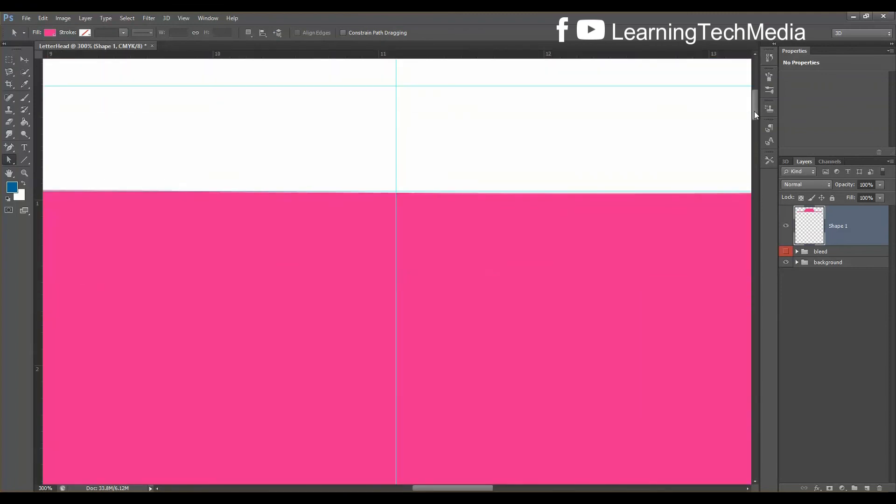
key("ctrl+t")
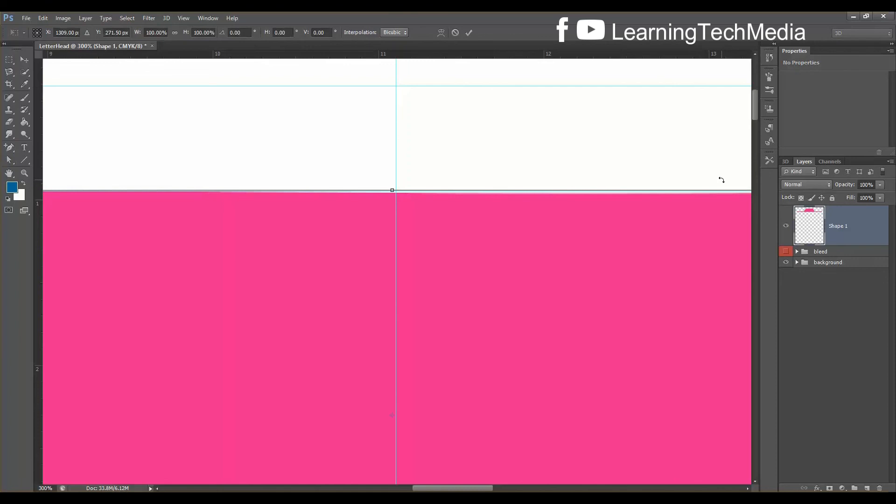
key("Up")
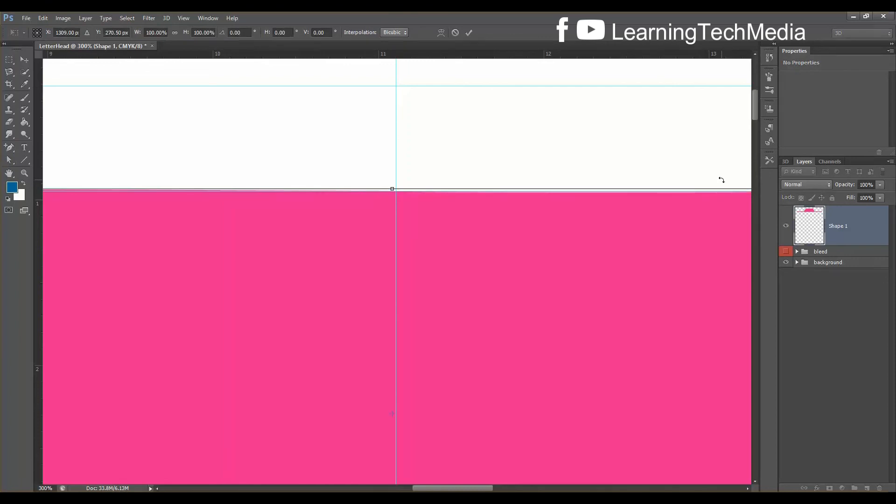
key("ctrl+0")
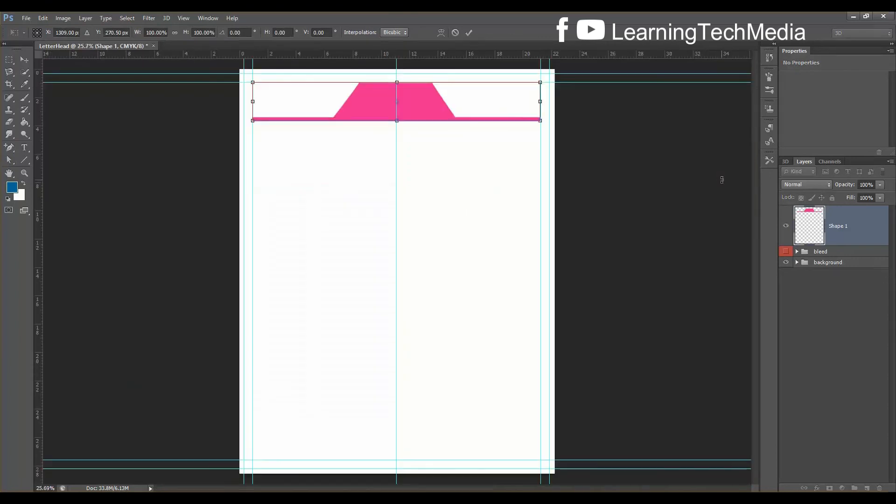
key("Return")
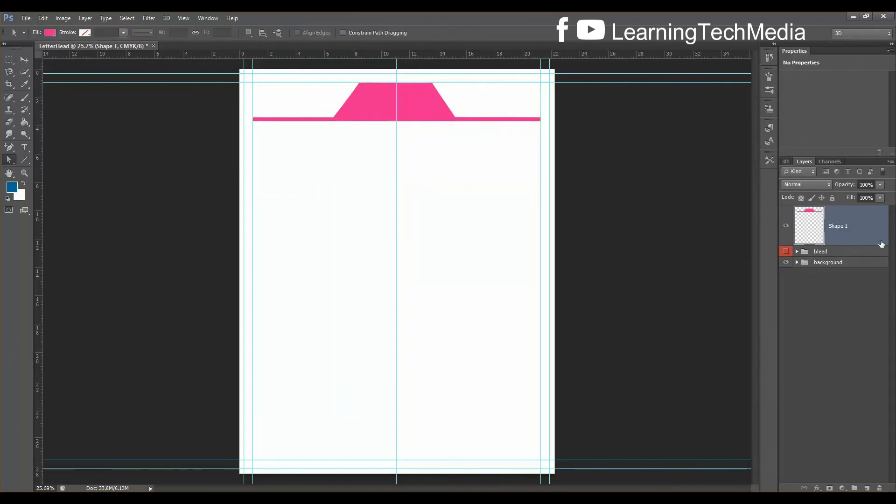
Duplicate the pink tab, rotate the copy 180° and place it at the page bottom
key("ctrl+j")
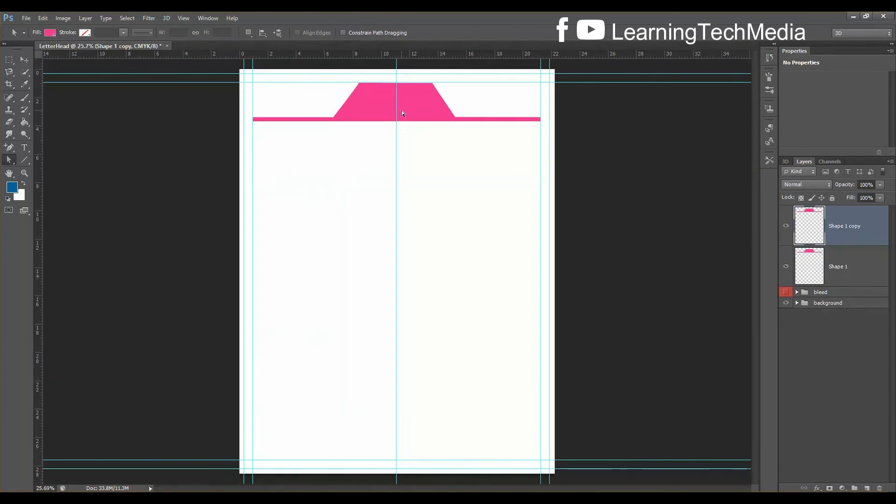
left_click(24, 59)
left_click_drag(365, 107, 365, 154)
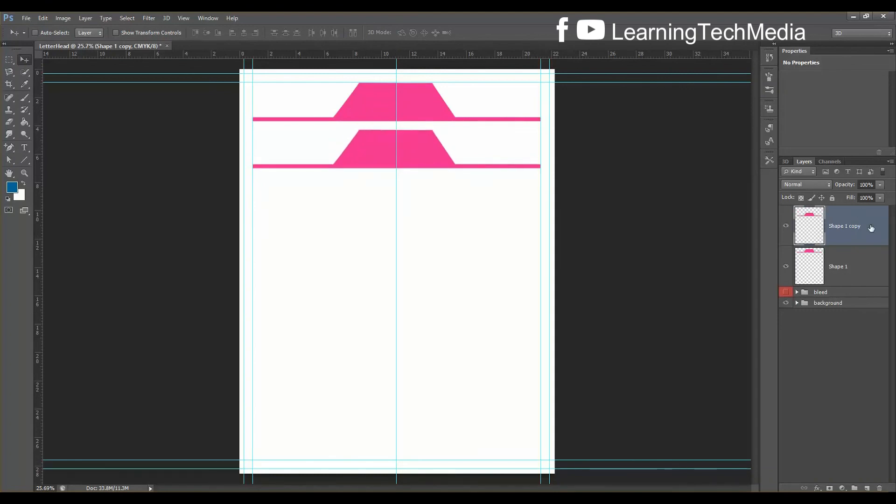
key("ctrl+t")
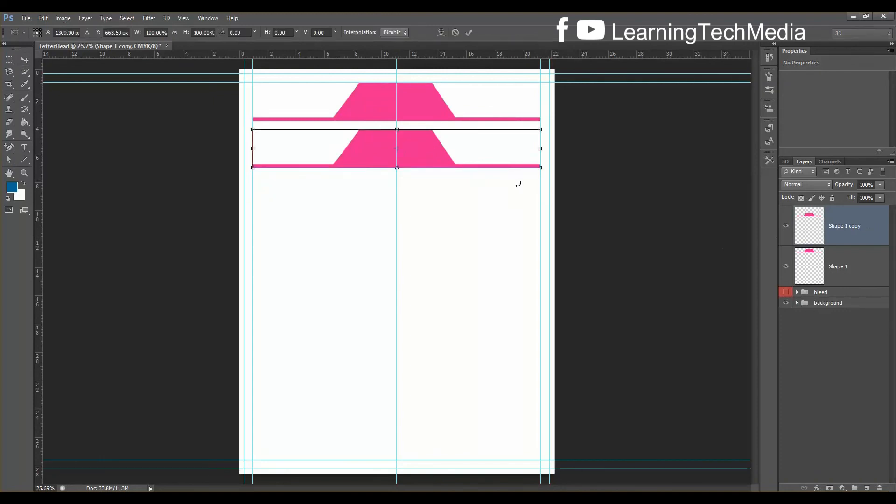
right_click(457, 153)
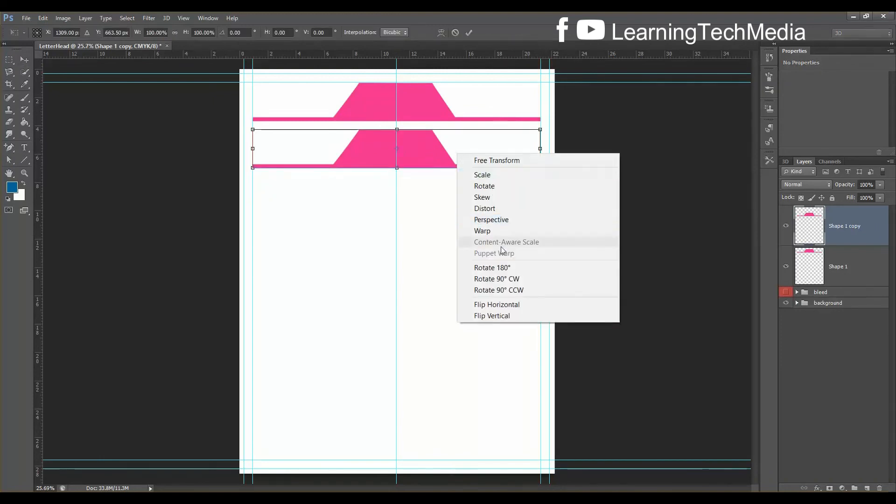
left_click(502, 268)
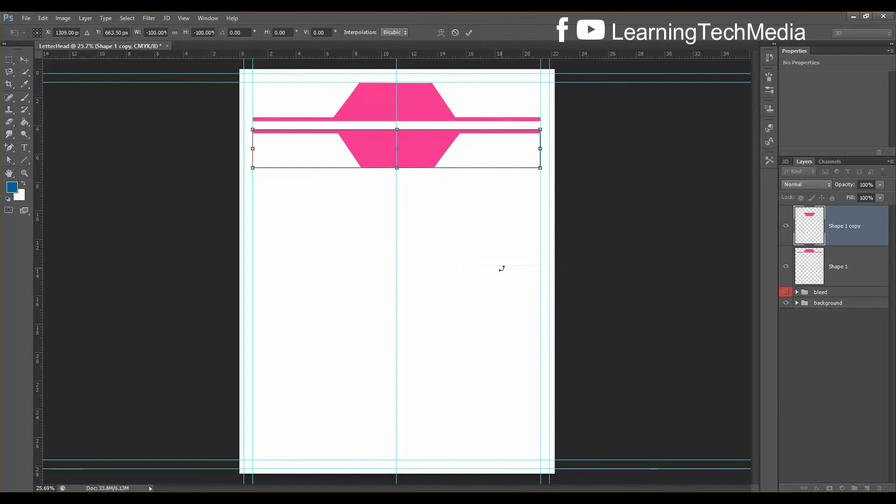
left_click_drag(474, 154, 488, 446)
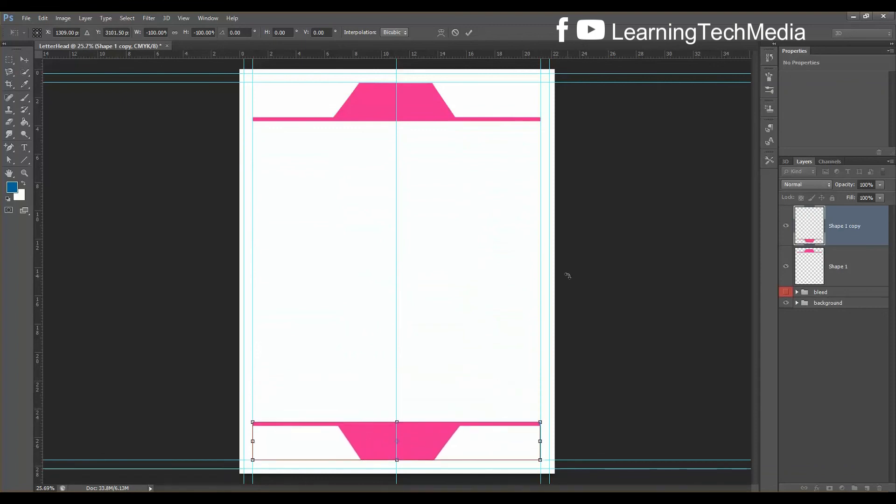
key("Return")
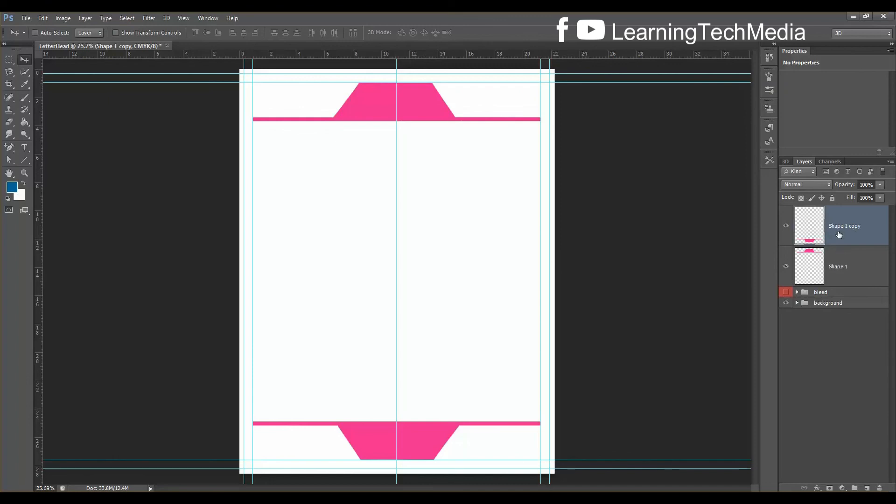
Rename the header layer 'top' and the copy 'bottom', with bottom stacked beneath top
double_click(838, 266)
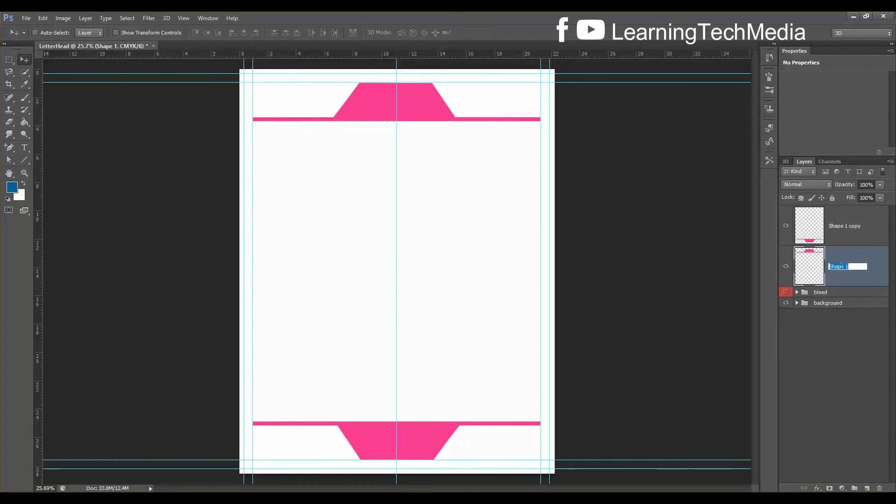
type("top")
double_click(850, 228)
left_click_drag(862, 229, 815, 231)
type("bottom")
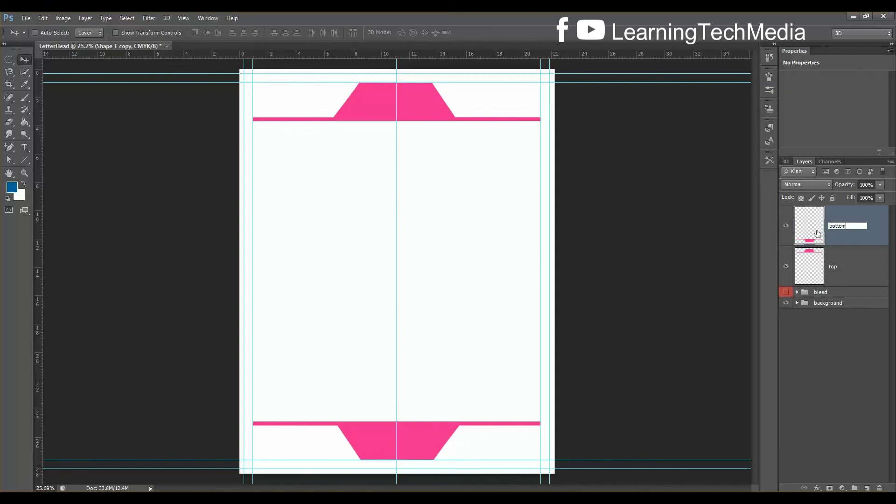
key("Return")
left_click_drag(845, 226, 851, 270)
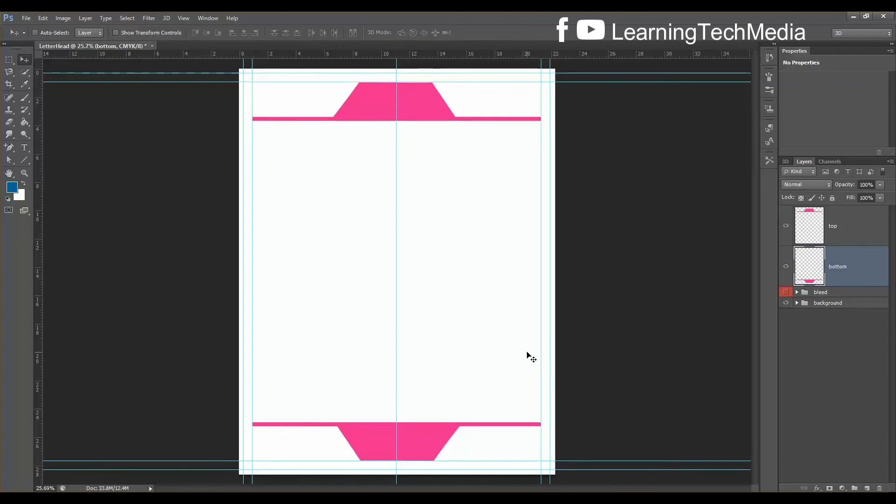
Zoom in and scroll down until the footer tab fills the view
key("ctrl+plus")
scroll(570, 361, "down", 8)
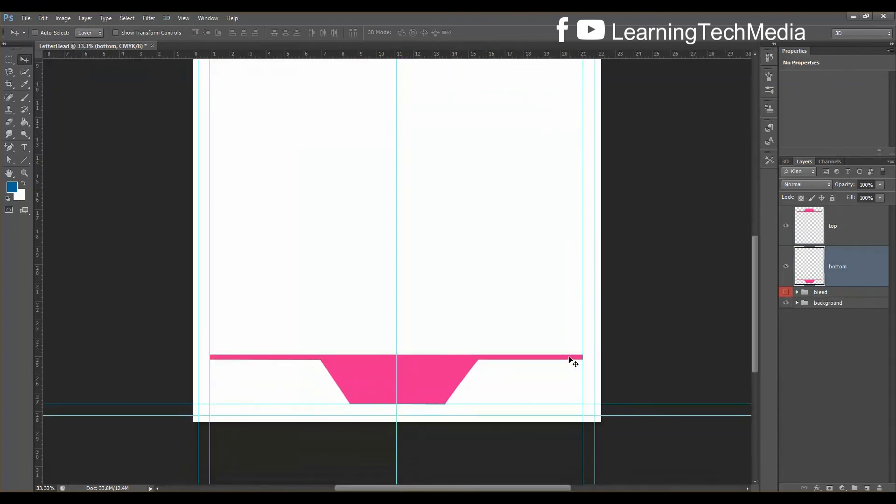
scroll(570, 360, "down", 3)
key("ctrl+plus")
scroll(566, 370, "down", 2)
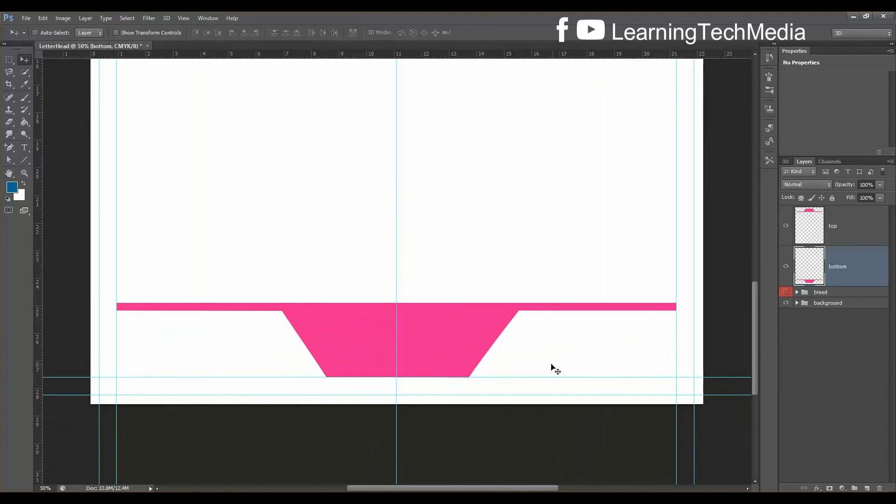
Draw a horizontal line across the footer between the guides and stretch it into a thick bar
left_click(24, 161)
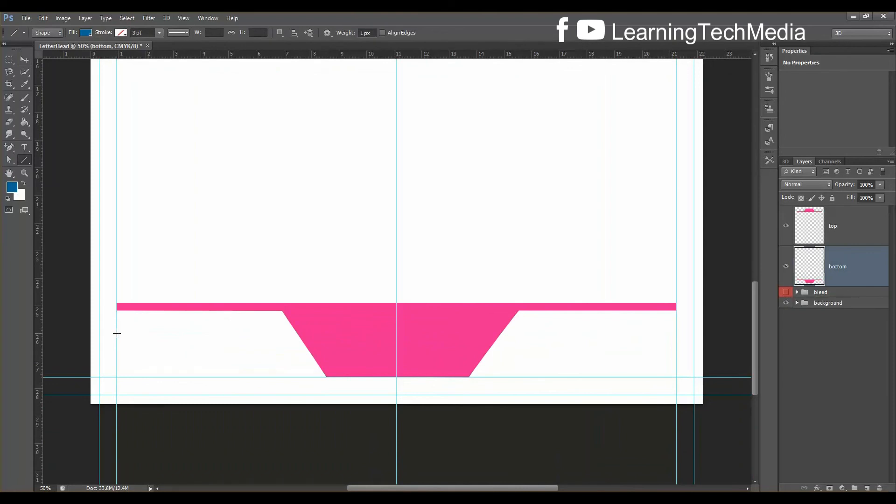
left_click_drag(117, 333, 674, 333)
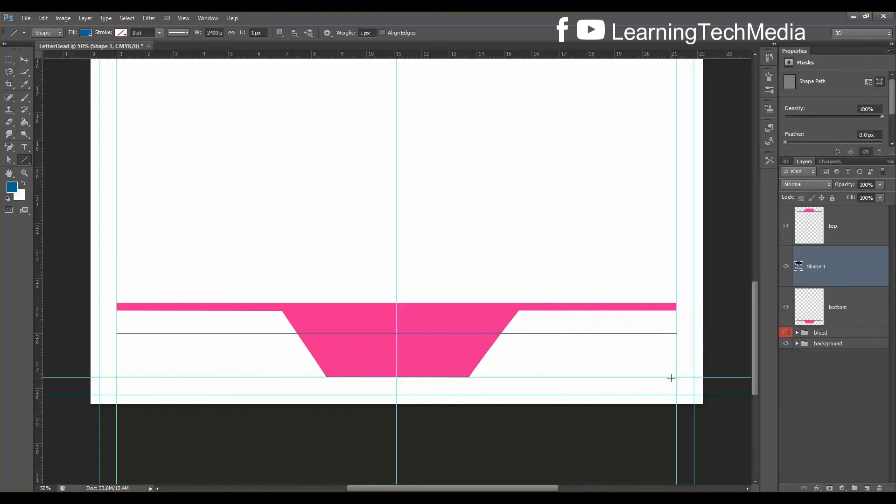
key("ctrl+t")
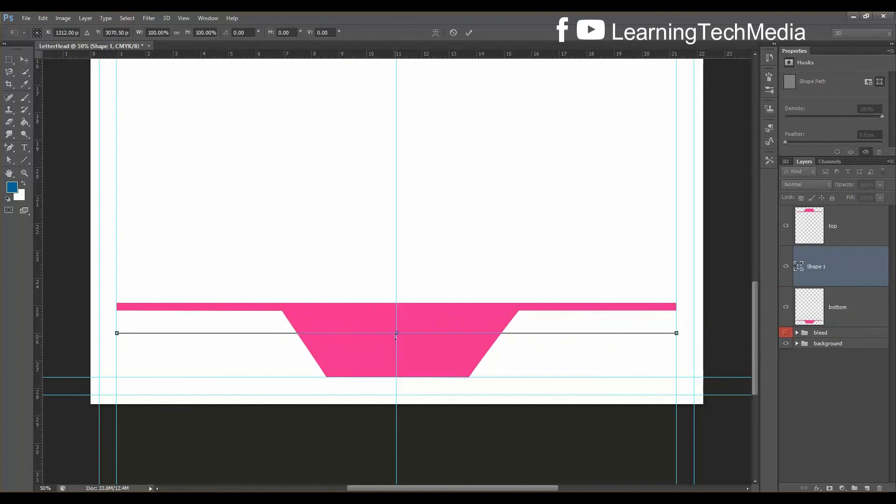
left_click_drag(396, 338, 397, 338)
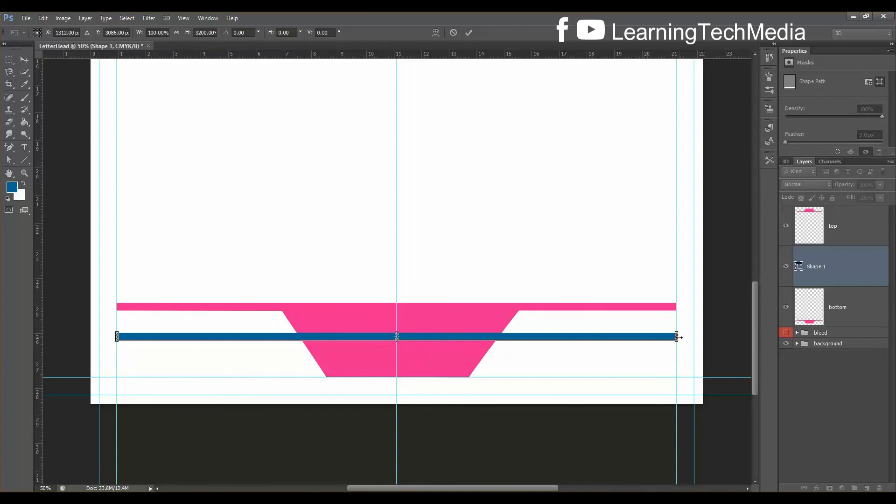
left_click_drag(676, 337, 675, 337)
key("Return")
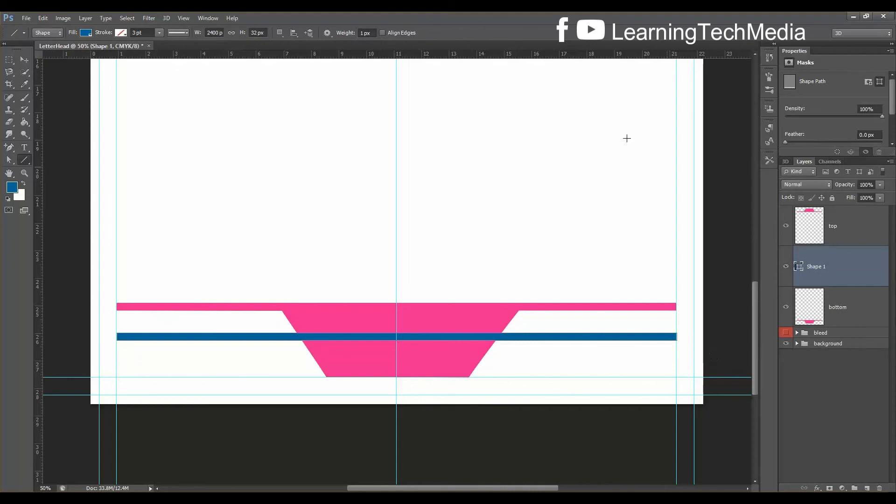
Eyedrop the footer band's pink into the bar's fill, making it #ff3399
left_click(83, 37)
left_click(132, 51)
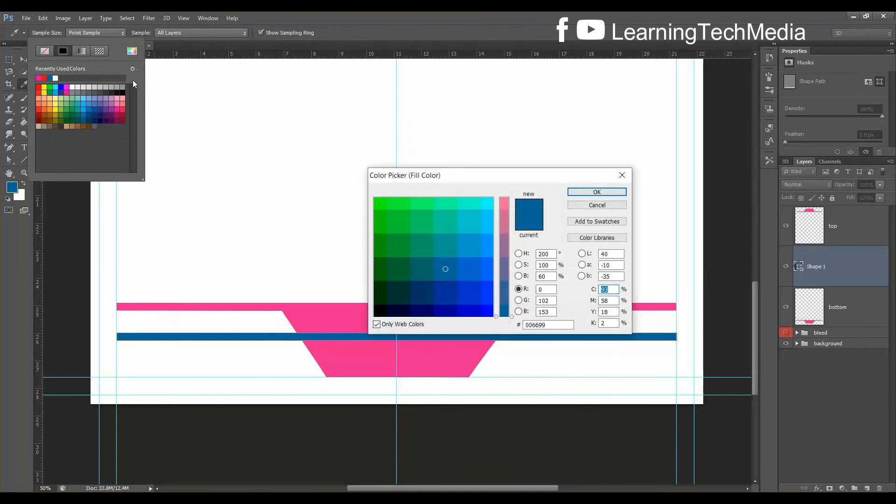
left_click(615, 206)
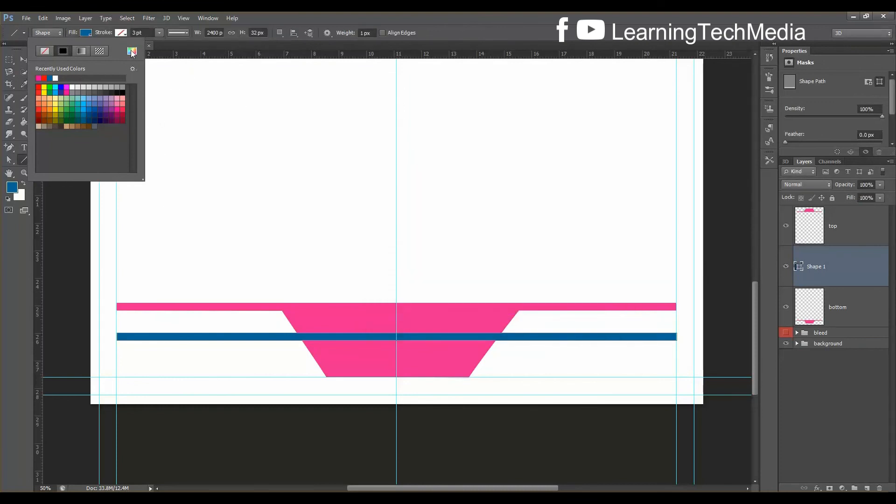
left_click(132, 51)
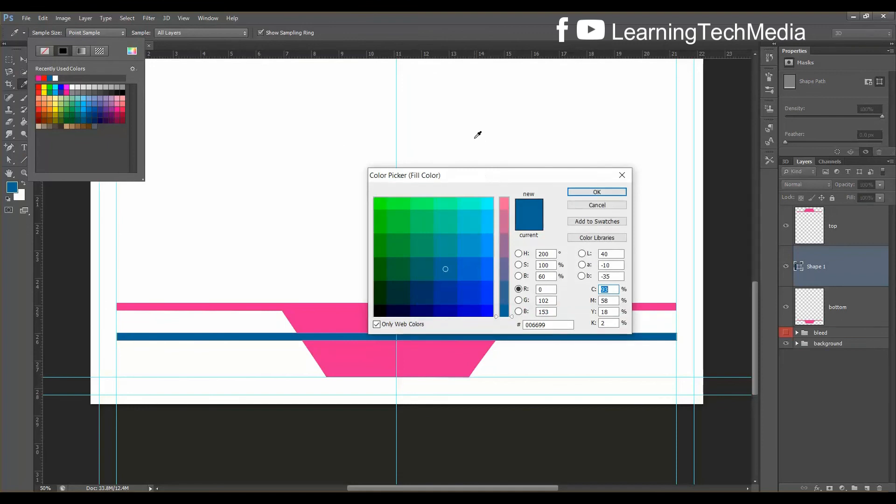
left_click(315, 307)
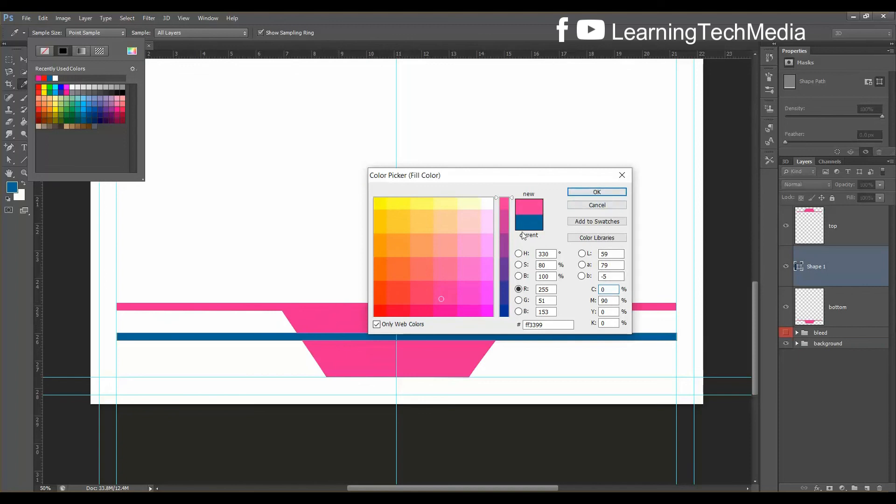
left_click(596, 192)
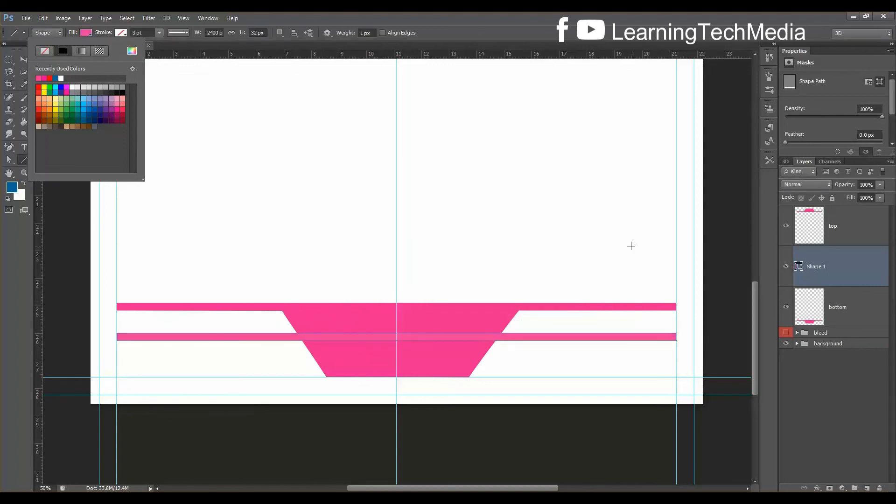
key("Return")
key("Return")
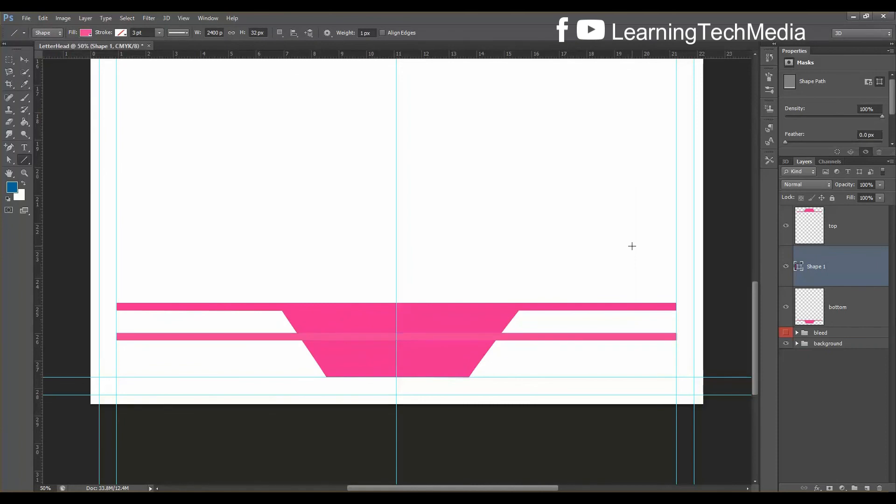
Alt-drag the pink bar slightly lower to create a second stripe
left_click_drag(840, 262, 848, 295)
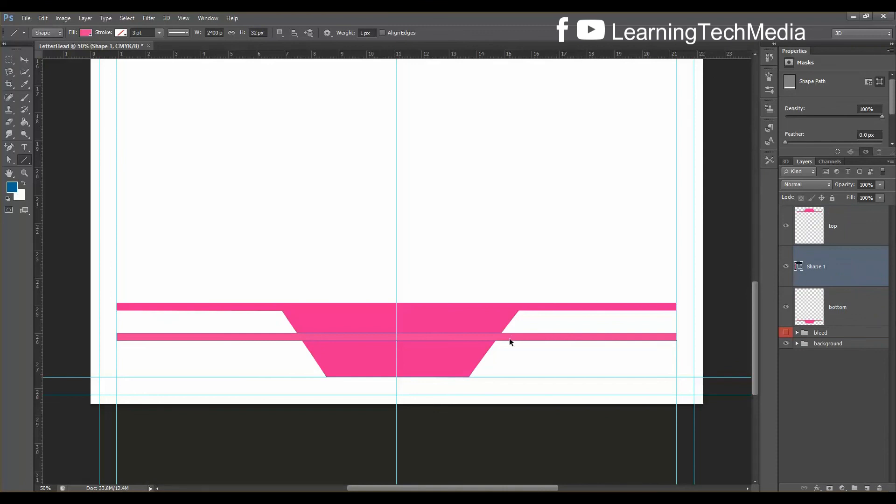
left_click(24, 60)
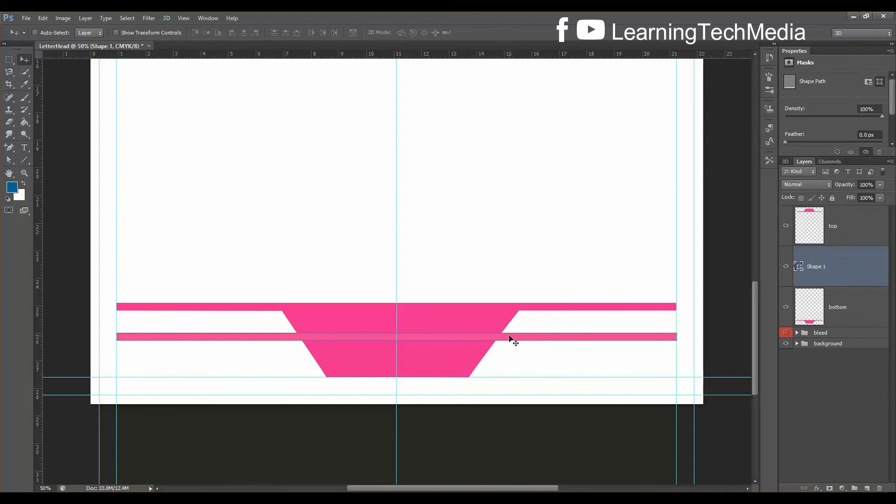
left_click_drag(508, 336, 510, 365)
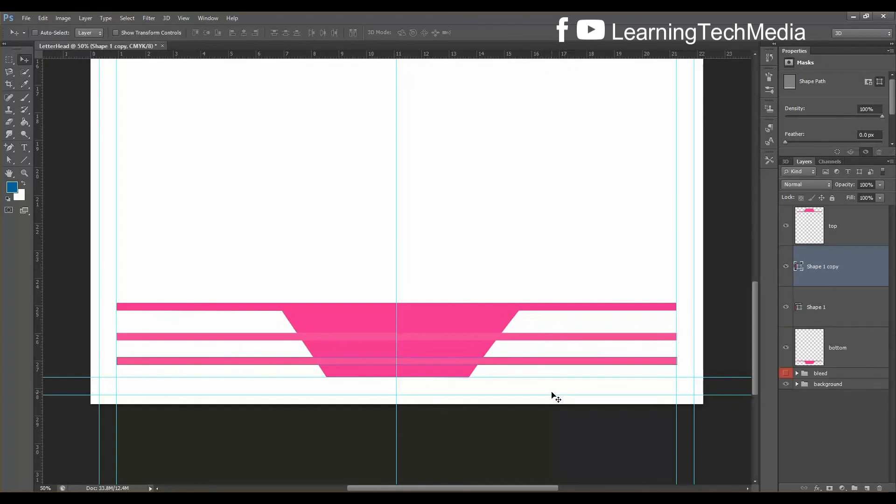
Shift-select every layer from top down to bottom
left_click(861, 312)
left_click(834, 271)
left_click(837, 299)
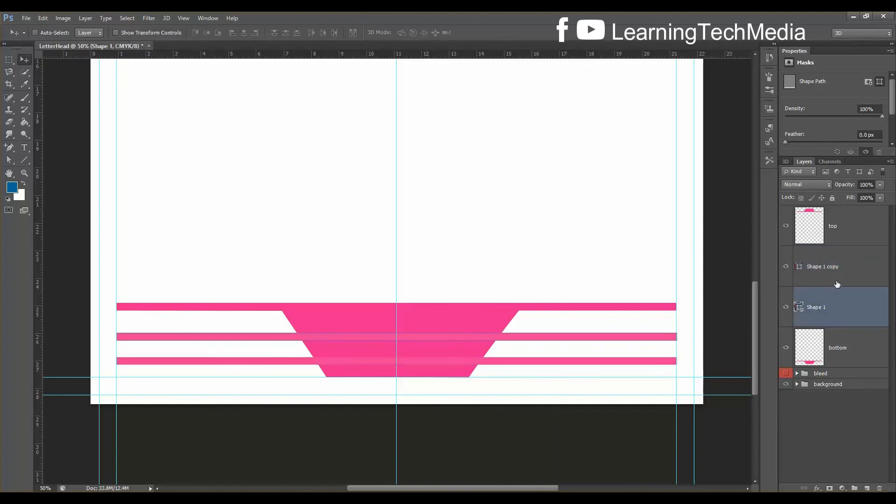
left_click(829, 268)
left_click(827, 228)
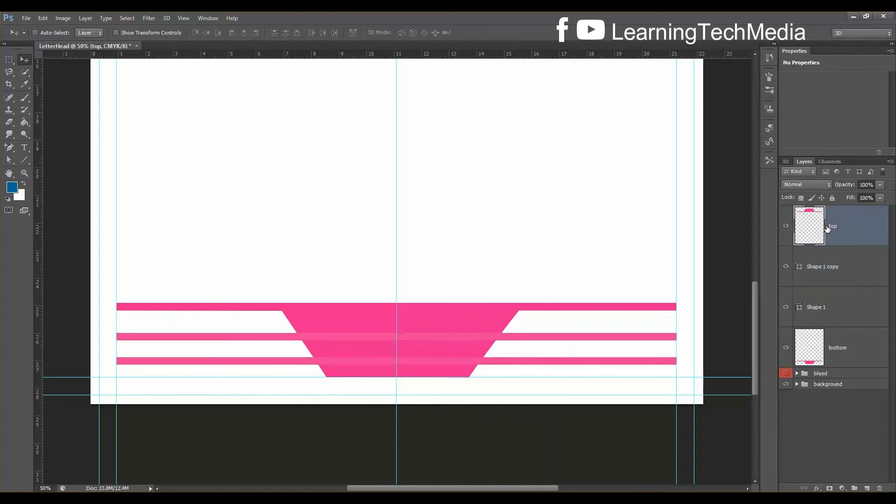
left_click(844, 349, "shift")
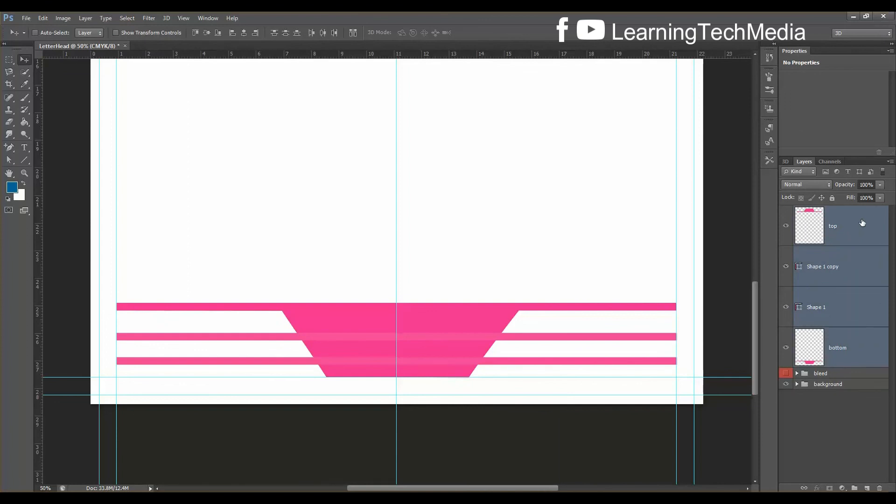
Group the four selected design layers and name the group 'designshapes'
key("ctrl+g")
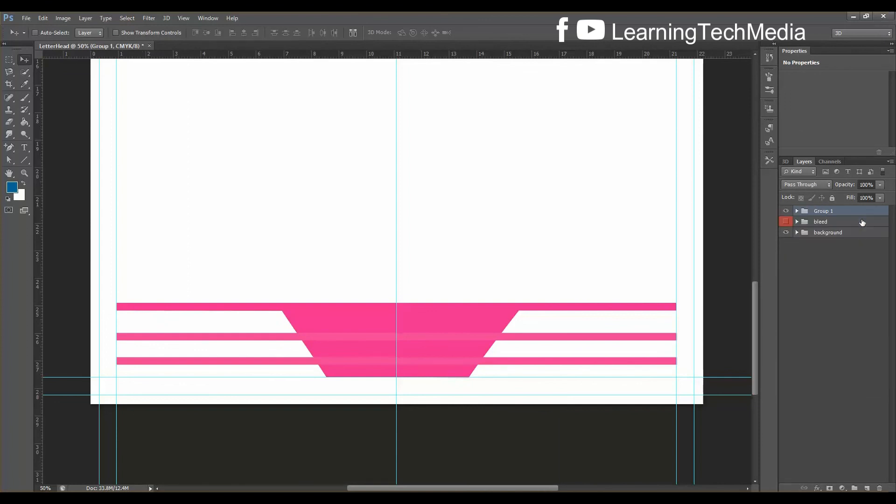
double_click(831, 211)
type("sh")
type("ha")
key("Return")
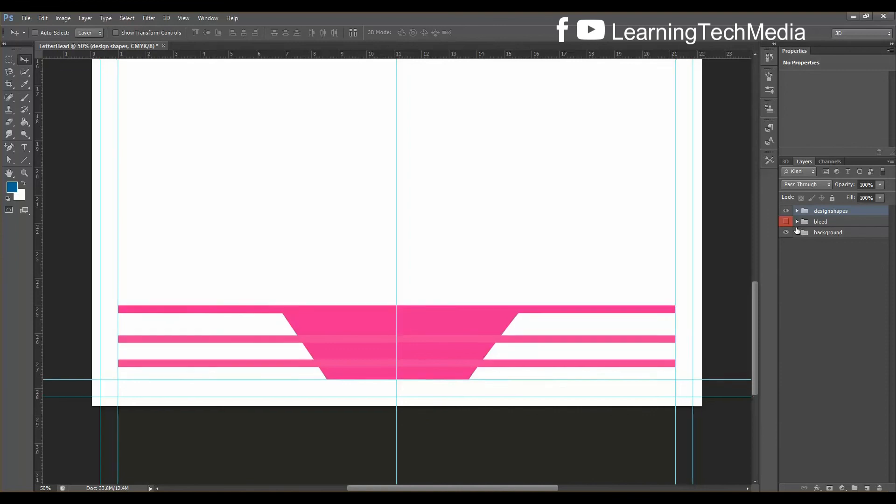
Fit the whole page in view and toggle the designshapes group's visibility to compare, leaving it shown
key("ctrl+0")
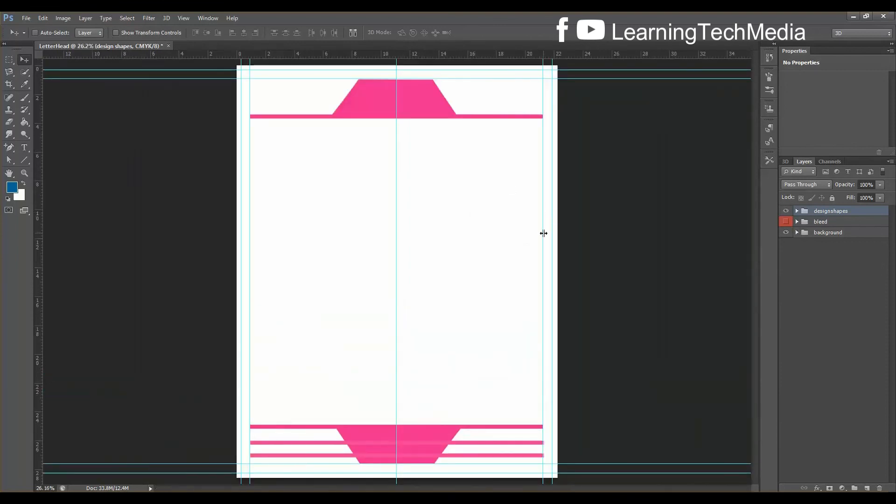
left_click(786, 211)
left_click(787, 212)
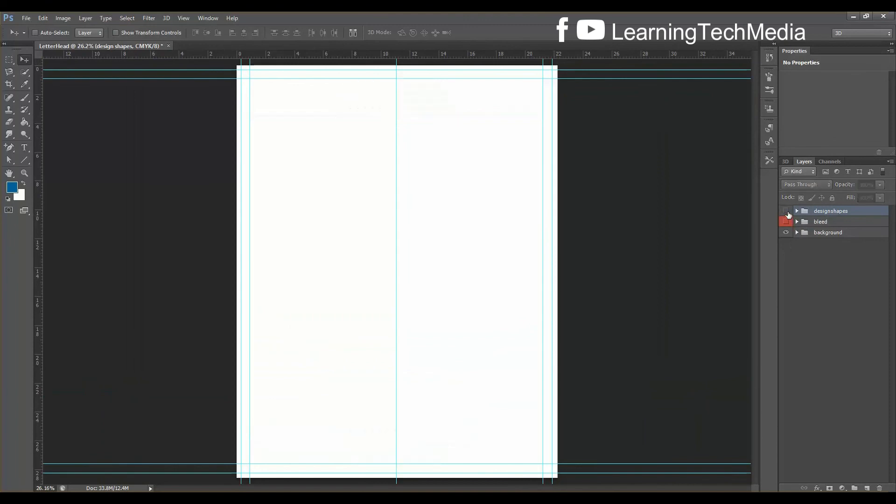
left_click(787, 211)
left_click(787, 212)
left_click(787, 212)
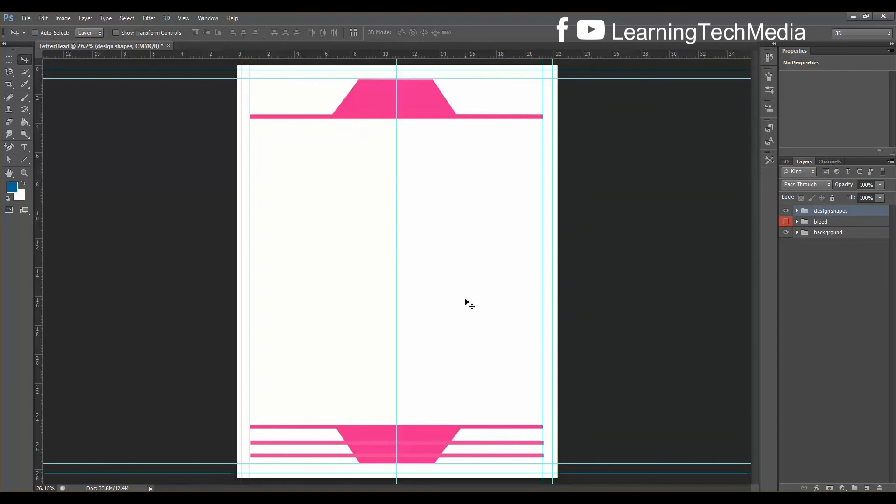
Open the Learning Tech Media logo JPG from the Downloads folder
key("ctrl+o")
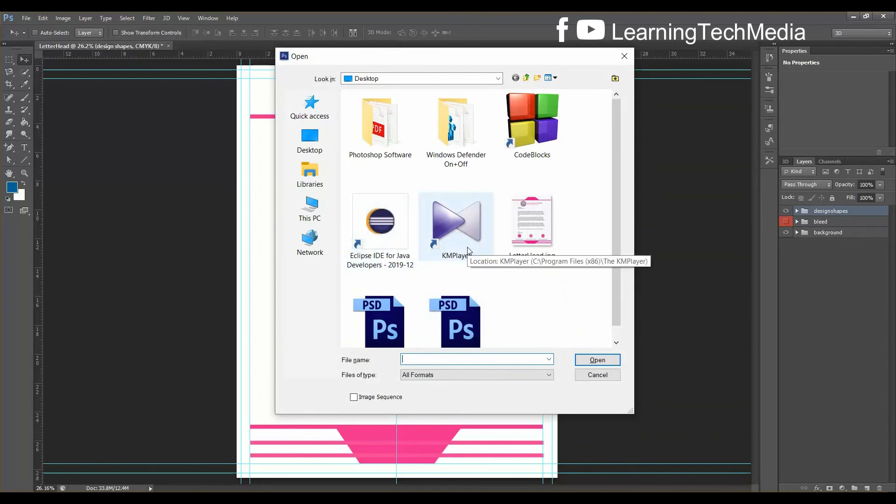
left_click(307, 146)
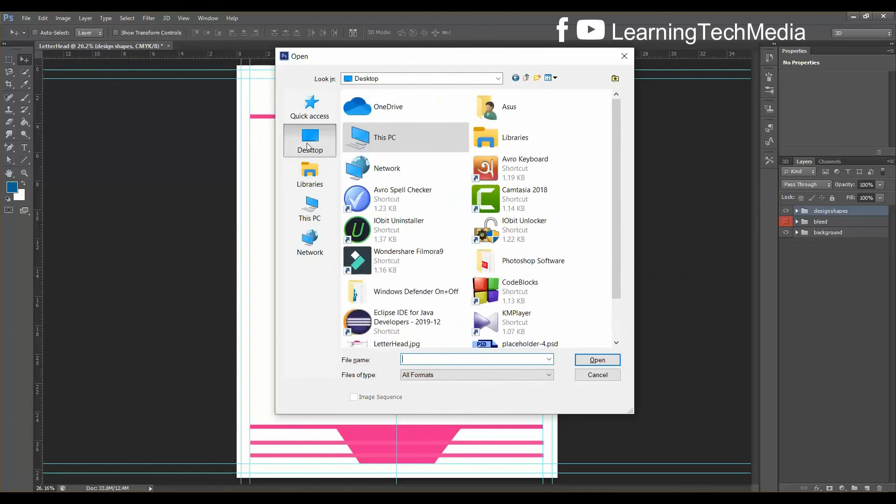
left_click(310, 209)
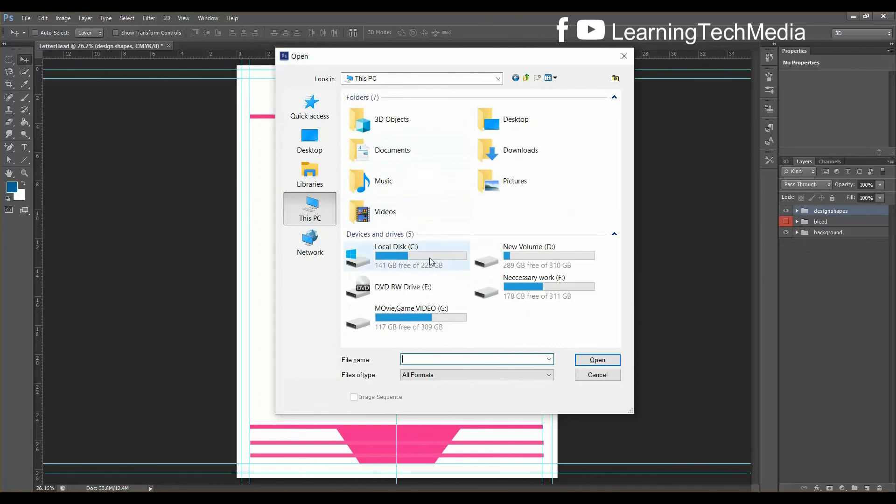
double_click(534, 155)
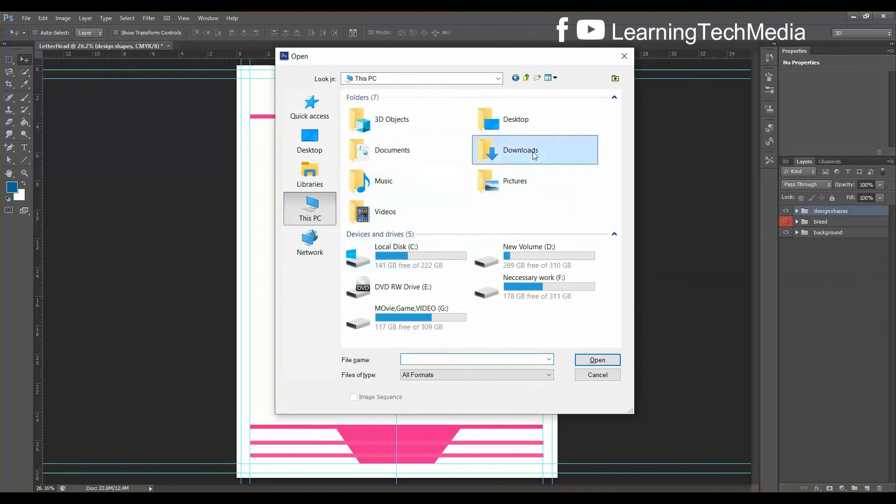
left_click(396, 144)
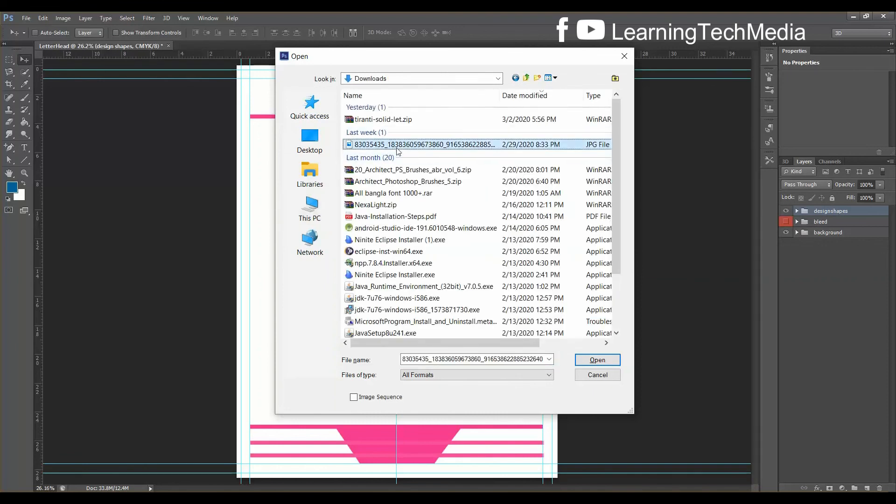
left_click(597, 360)
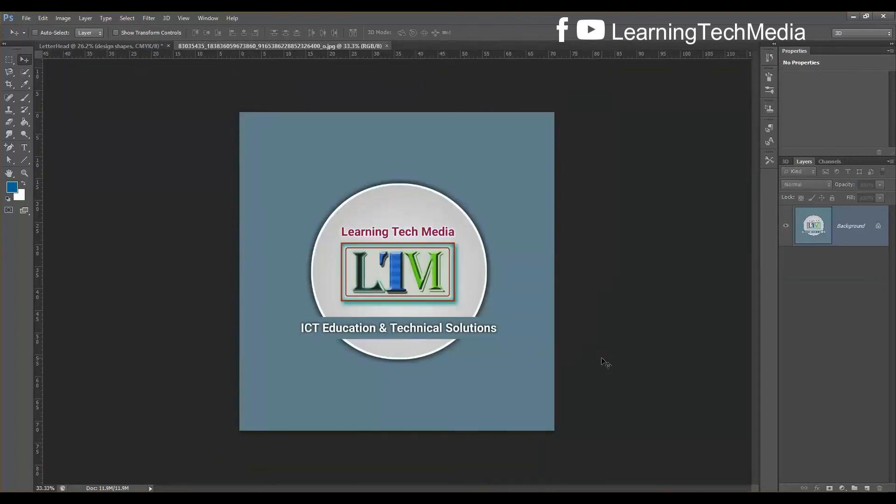
Unlock the Background as Layer 0 and draw a large Ellipse 1 circle over the logo
double_click(879, 229)
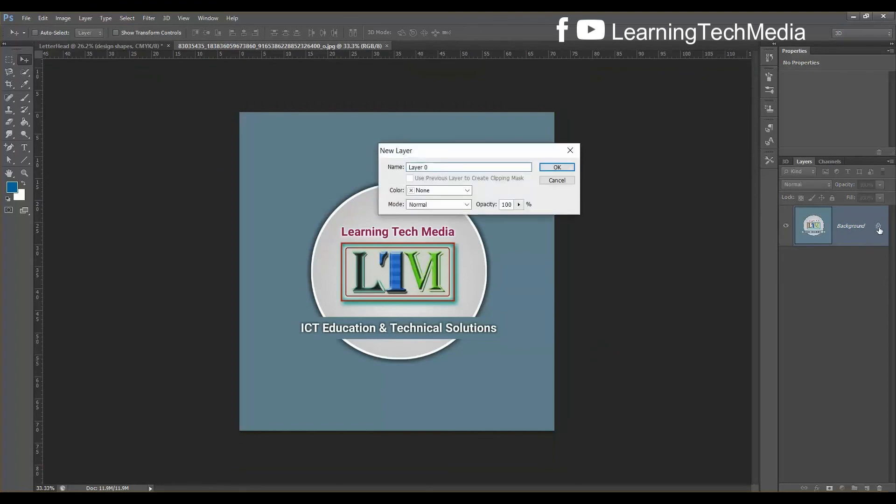
left_click(557, 167)
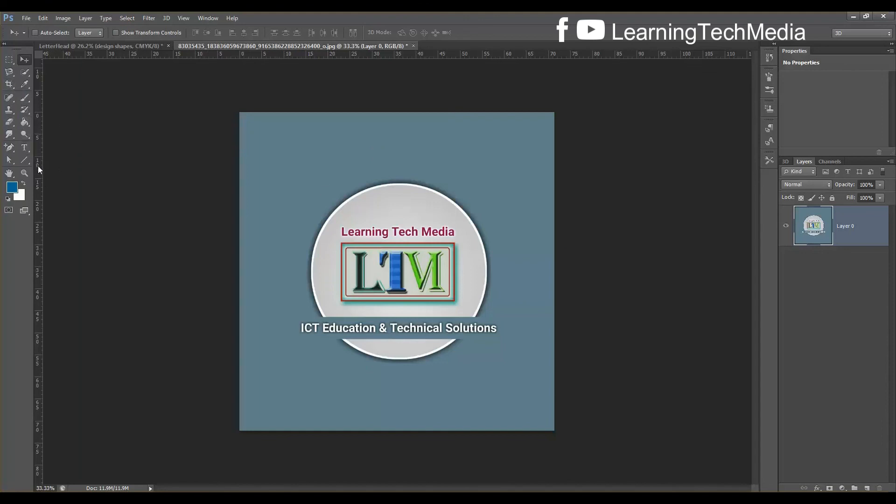
right_click(27, 159)
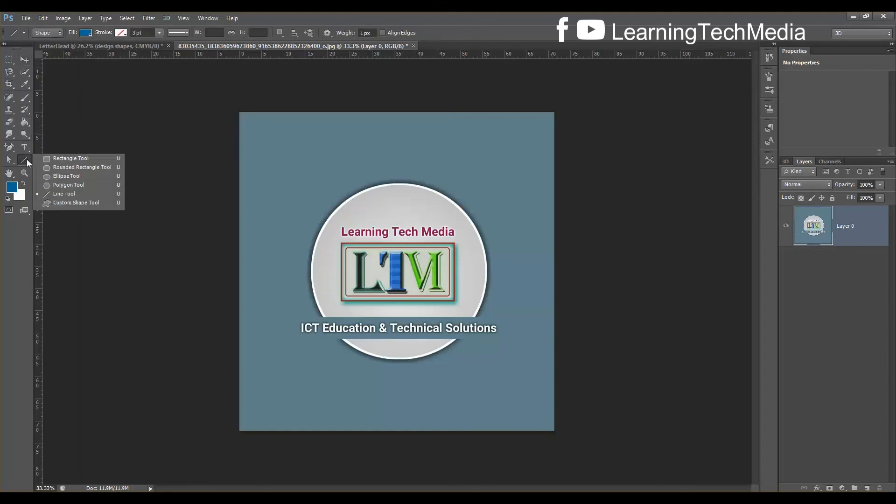
left_click(68, 177)
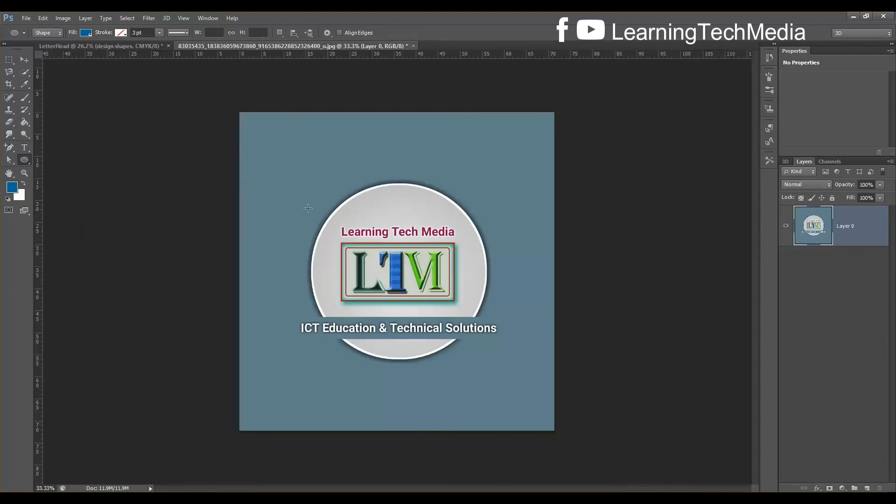
left_click_drag(278, 178, 714, 397)
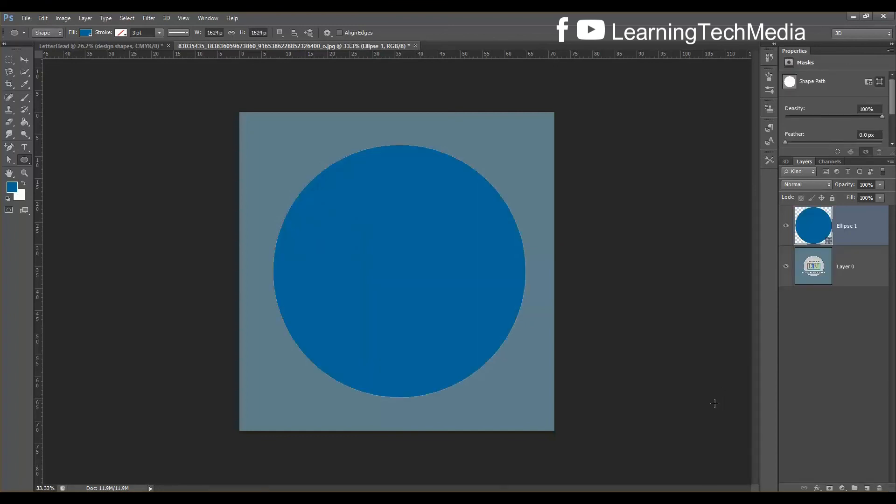
Move Layer 0 above Ellipse 1 and clip the logo to the circle
left_click(846, 276)
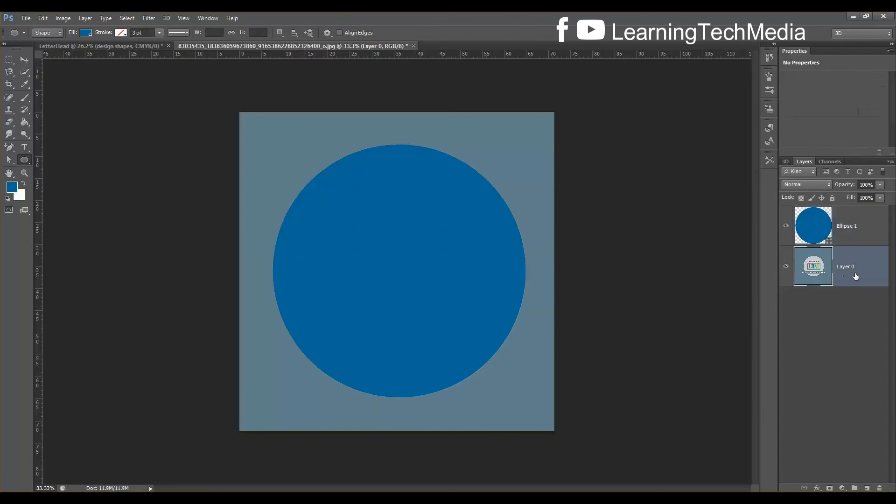
left_click_drag(862, 277, 852, 233)
left_click_drag(850, 267, 847, 226)
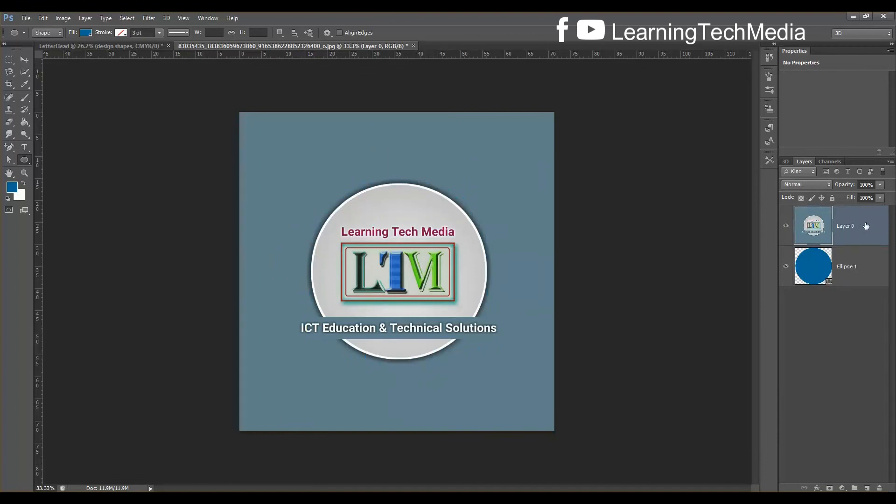
right_click(866, 225)
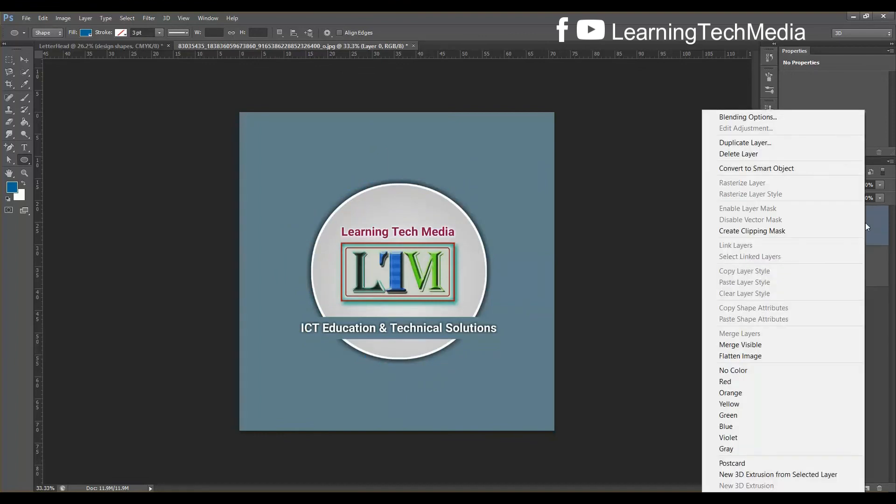
left_click(768, 232)
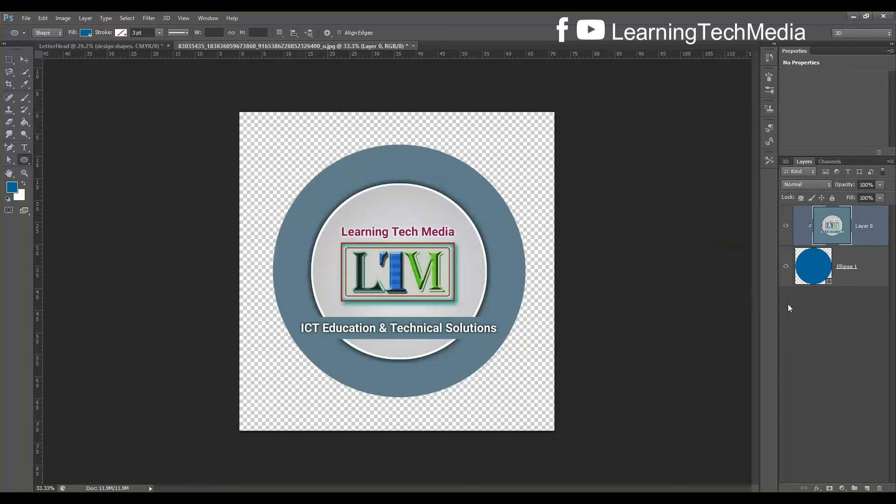
Merge Layer 0 and Ellipse 1 into a single smart object
left_click(876, 272, "shift")
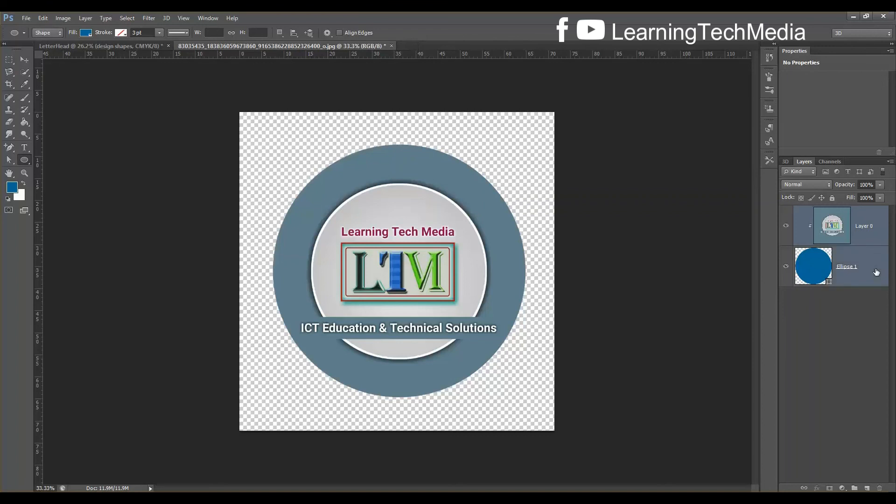
right_click(868, 237)
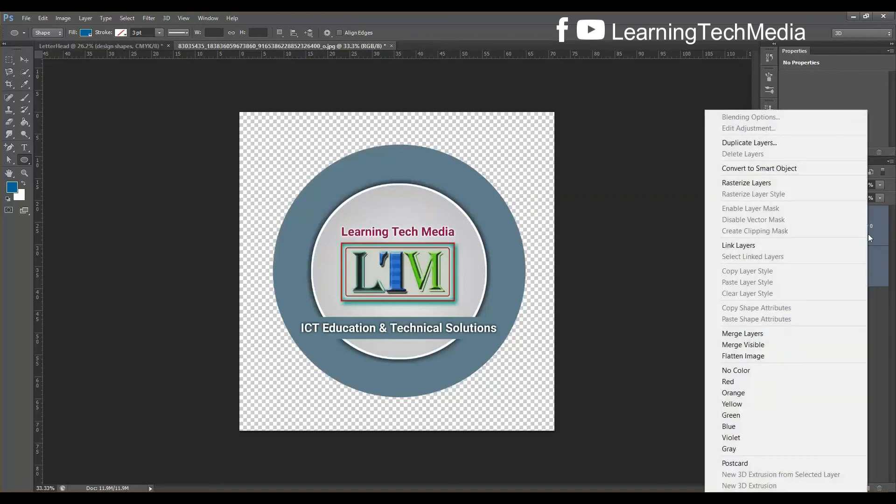
left_click(761, 169)
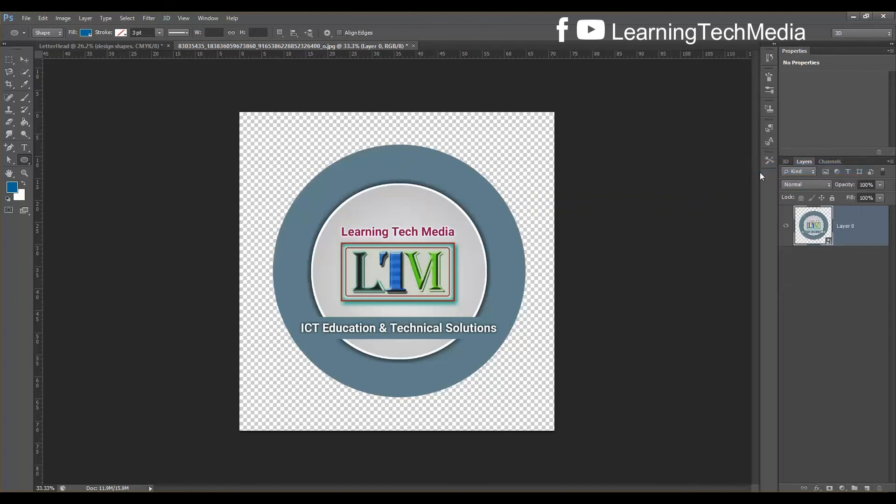
Bring the round logo into the LetterHead document and name its layer 'compaNY LOGO'
left_click(24, 59)
left_click_drag(410, 224, 387, 239)
double_click(839, 227)
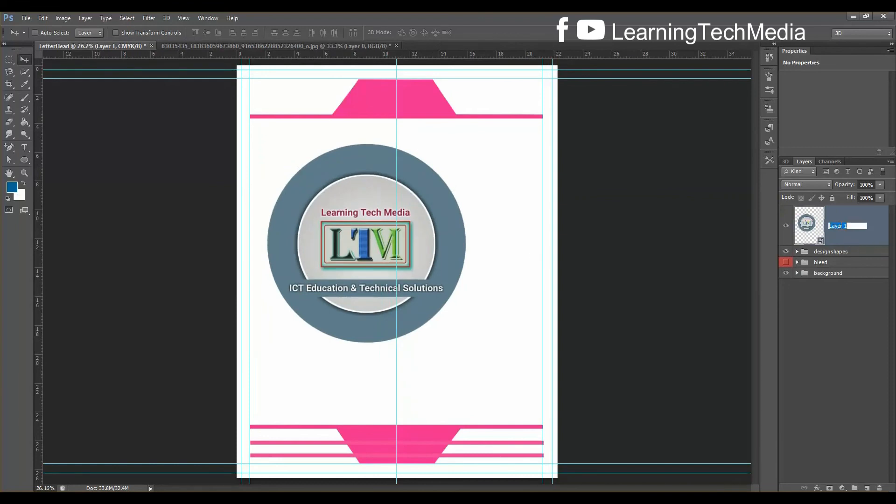
type("co")
key("Return")
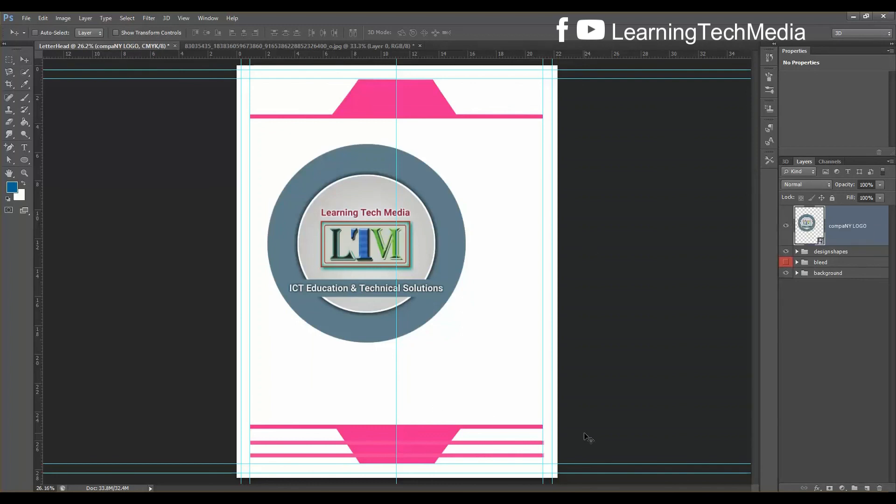
Scale the logo down and place it just below the pink header band
key("ctrl+t")
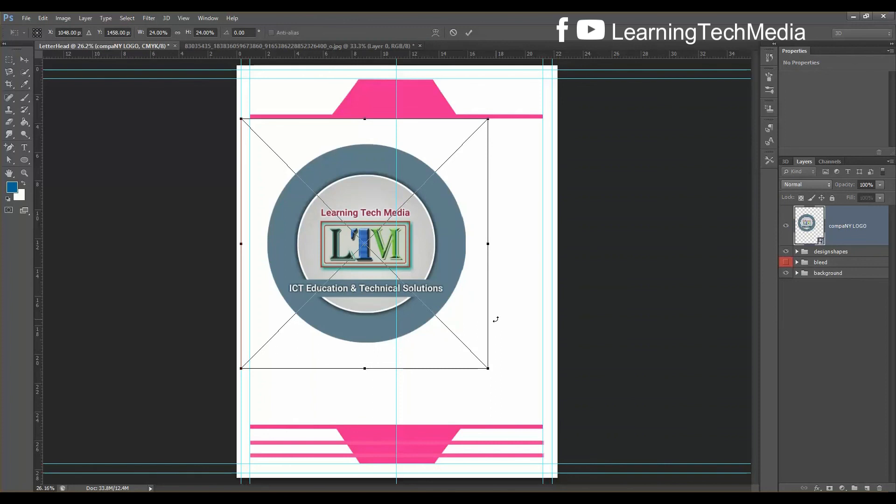
left_click_drag(488, 369, 398, 262)
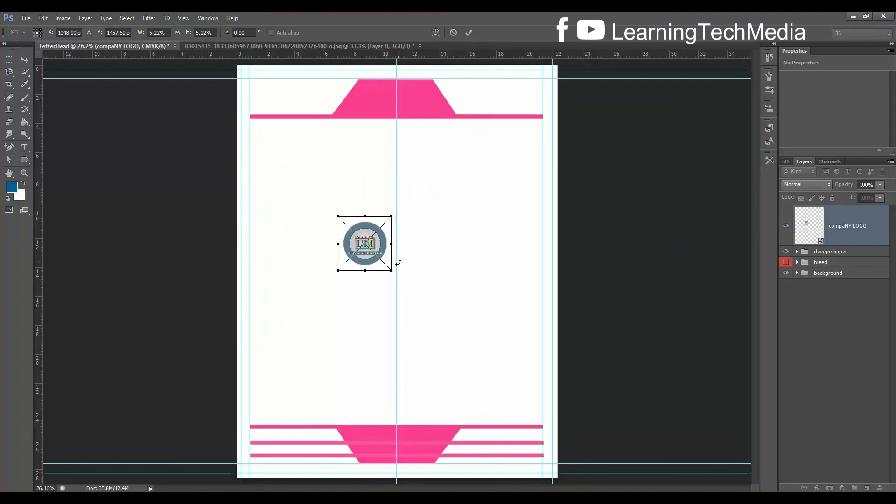
key("Return")
scroll(398, 262, "up", 3)
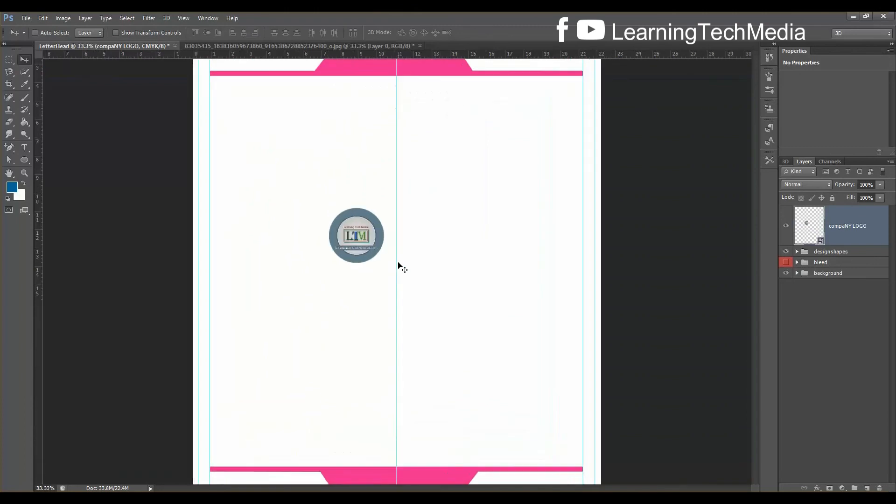
left_click_drag(757, 261, 757, 216)
left_click_drag(331, 404, 313, 155)
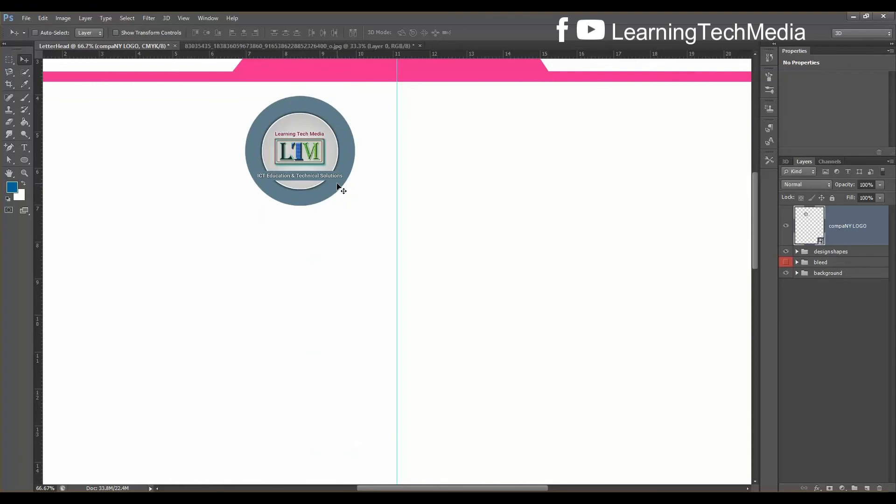
key("ctrl+minus")
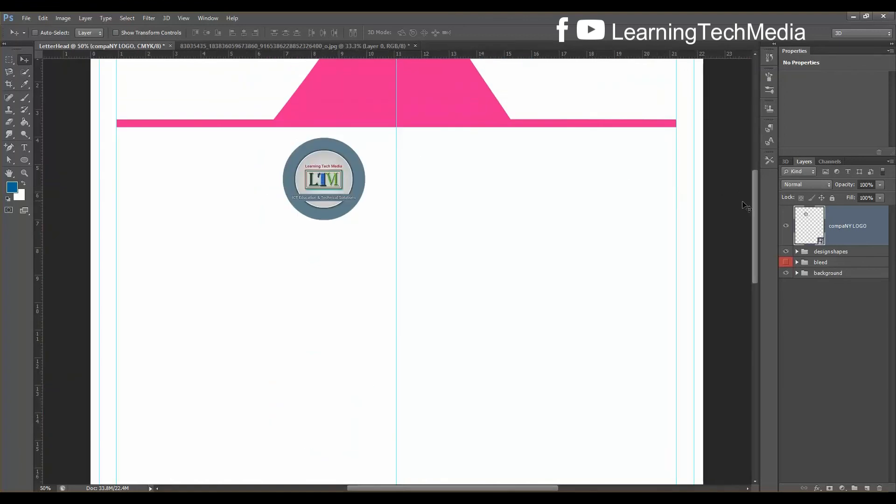
left_click_drag(754, 200, 757, 186)
Give the logo a pink drop shadow at 100% opacity with Normal blend mode
double_click(876, 233)
left_click(581, 241)
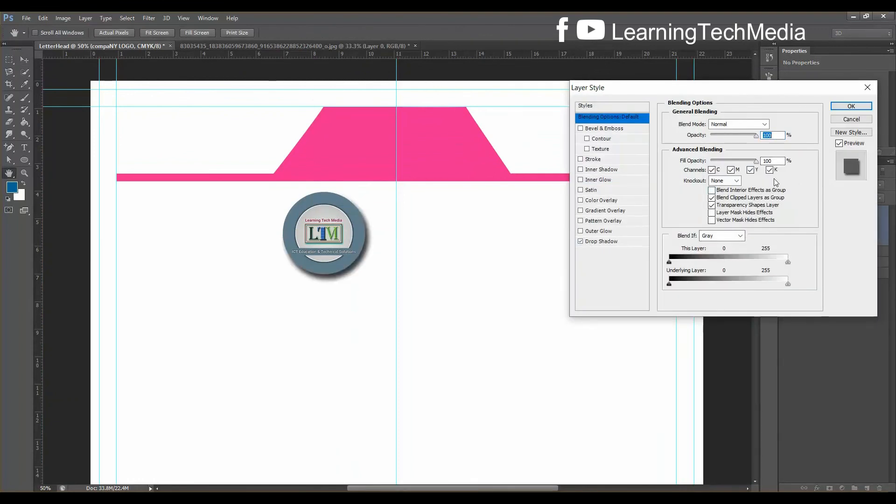
left_click(598, 242)
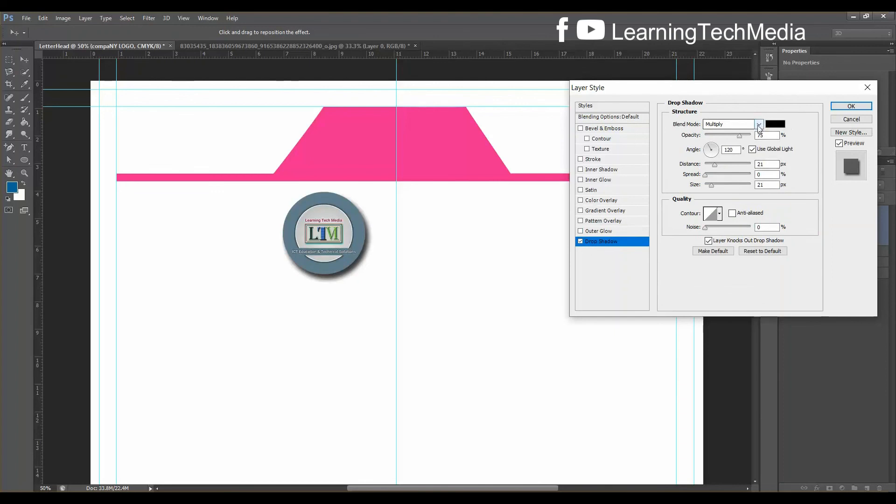
left_click(773, 124)
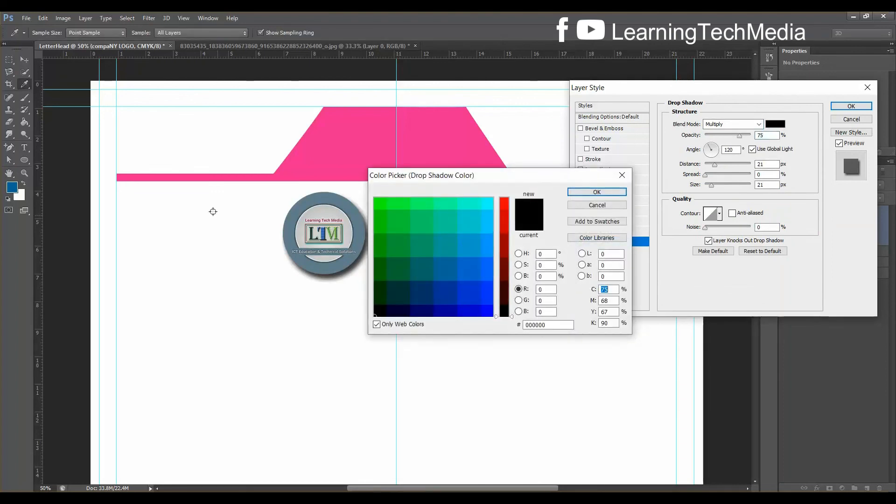
left_click(357, 126)
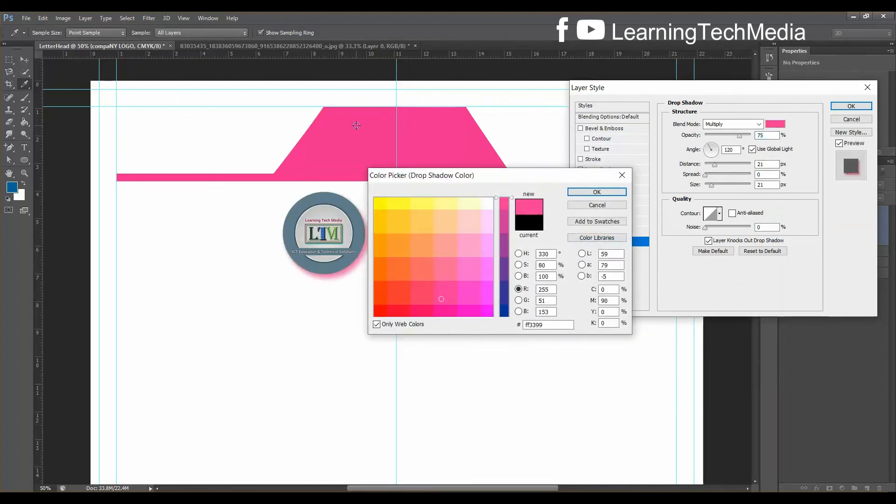
left_click(597, 192)
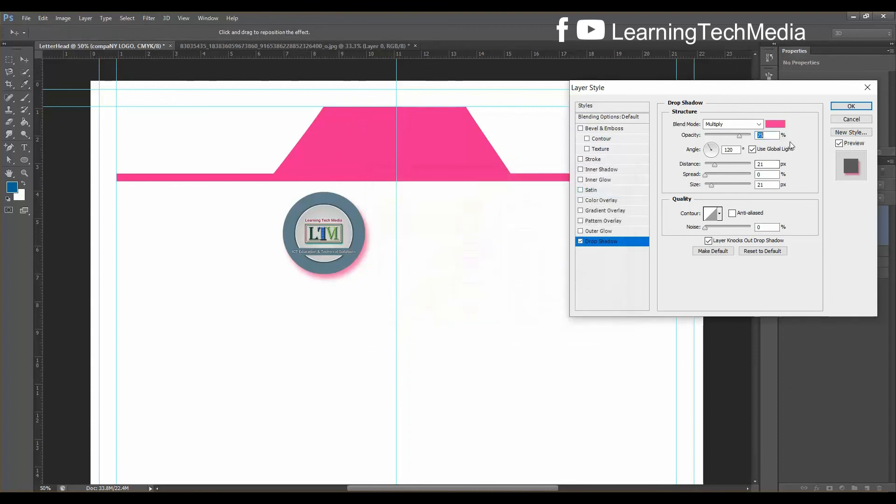
type("100")
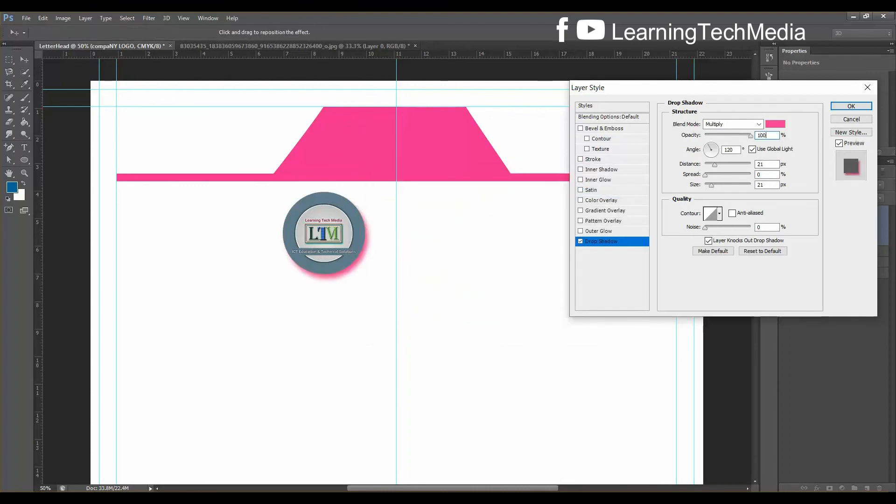
left_click(738, 125)
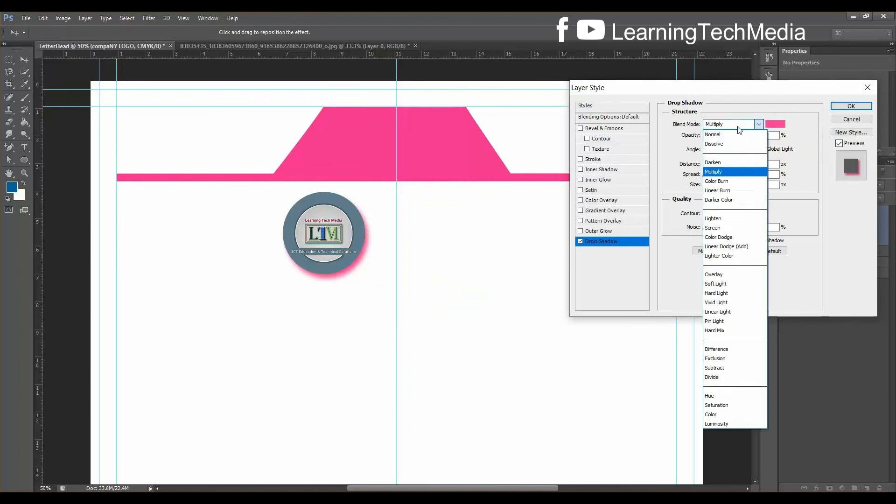
left_click(734, 135)
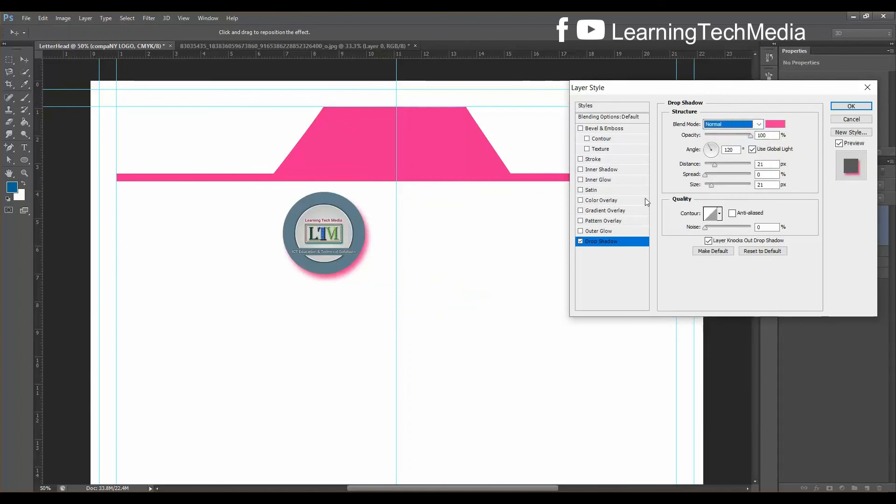
Add a stroke to the logo using the header tab's pink
left_click(598, 161)
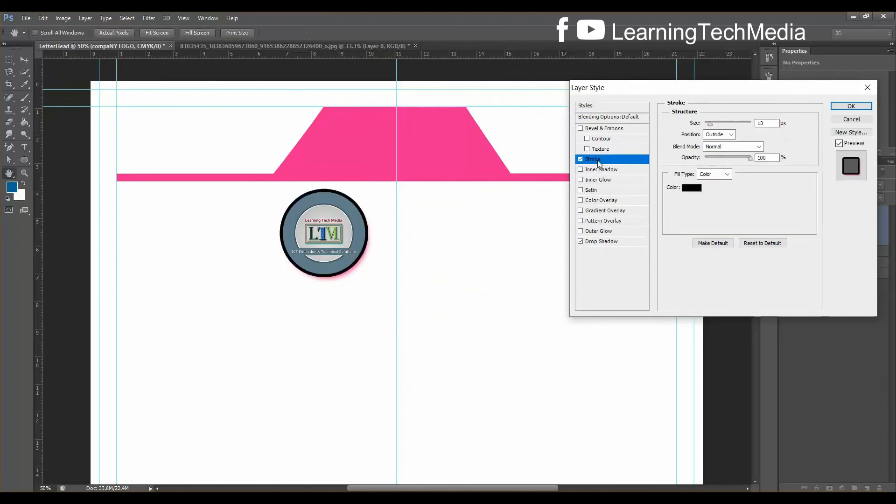
left_click(692, 189)
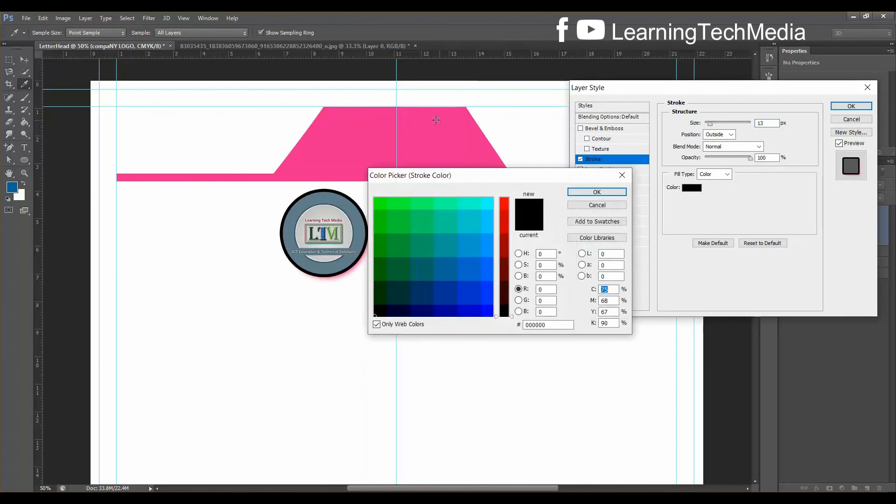
left_click(338, 133)
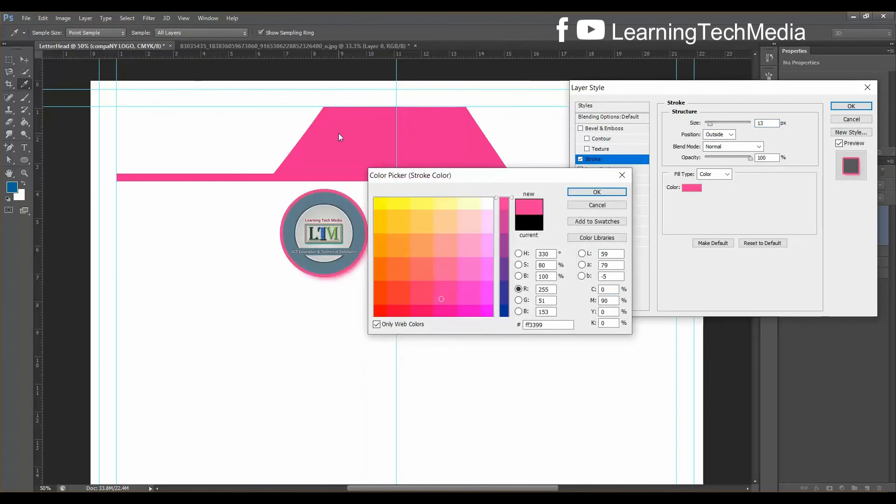
left_click(603, 195)
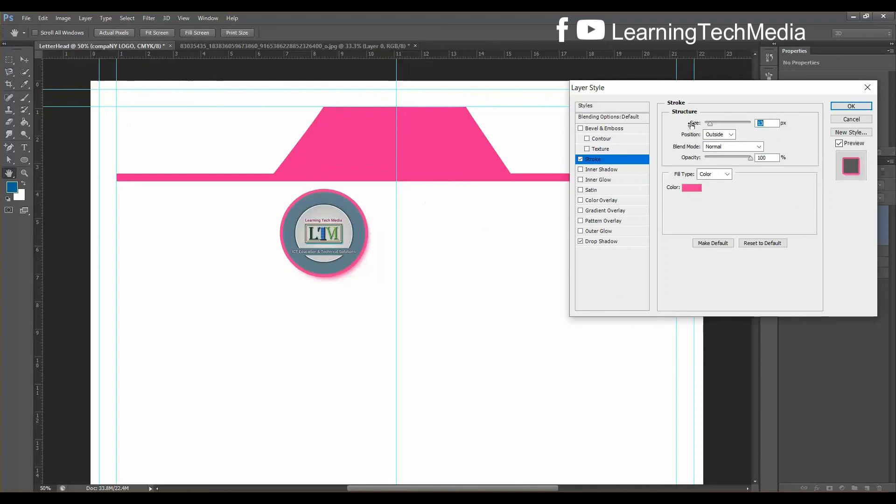
Try a bevel with contour and texture on the logo, then remove it
left_click(587, 149)
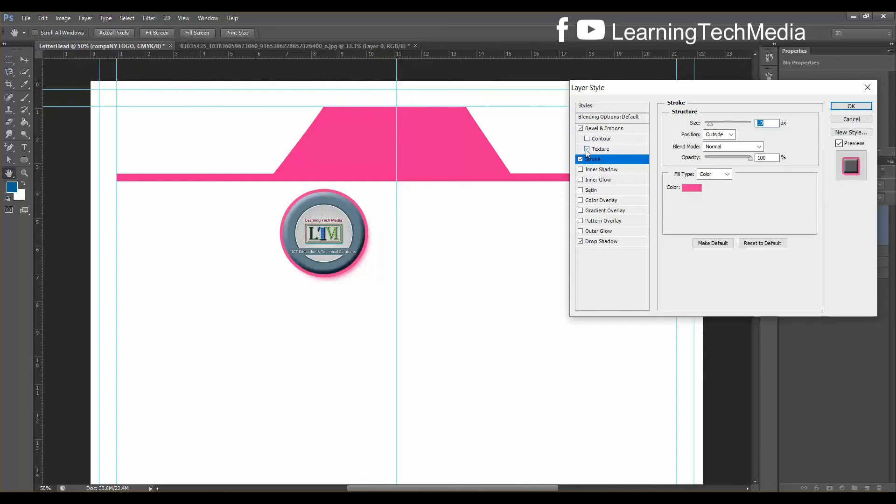
left_click(587, 138)
left_click(587, 139)
left_click(587, 149)
left_click(583, 129)
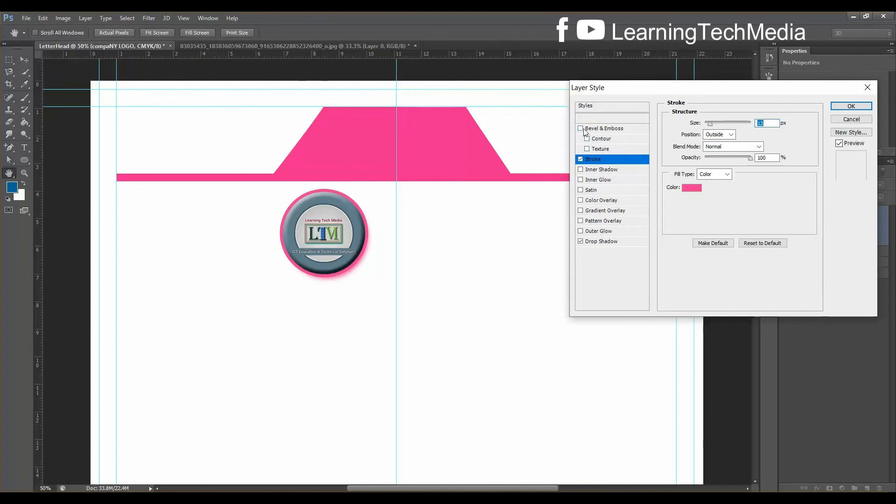
left_click(583, 129)
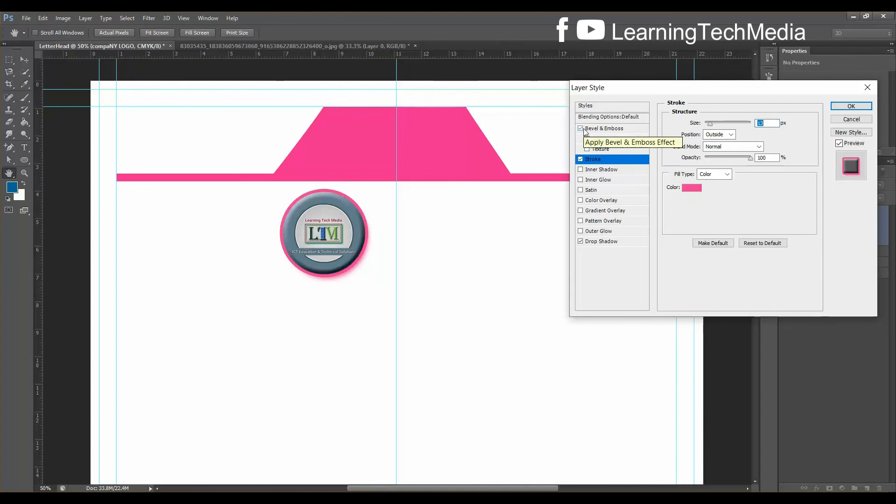
left_click(582, 130)
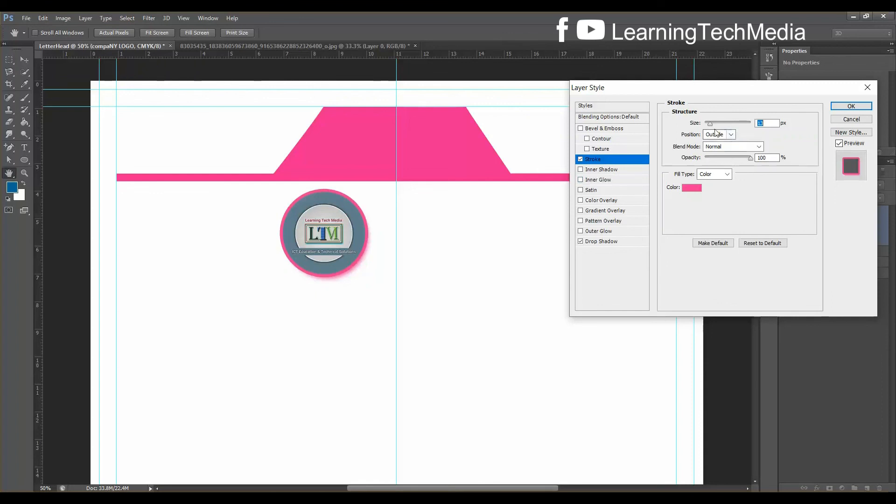
Set the pink stroke width to 20 px and apply the layer style
left_click_drag(713, 125, 711, 125)
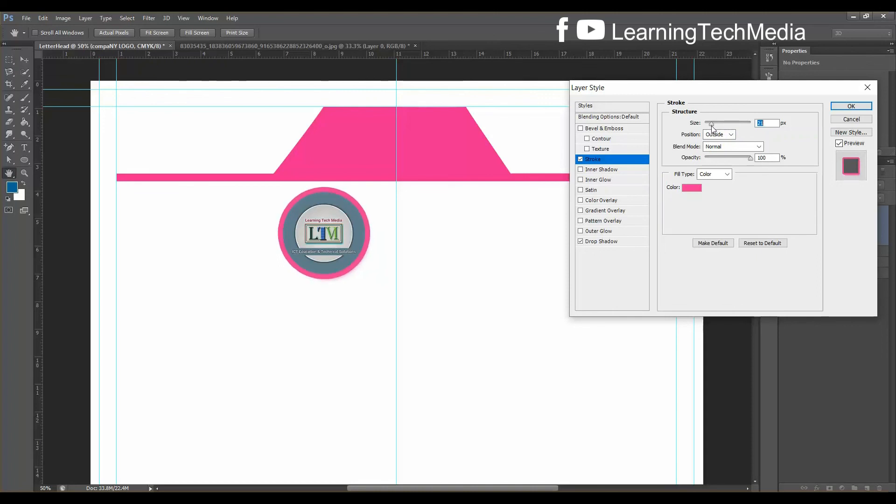
type("20")
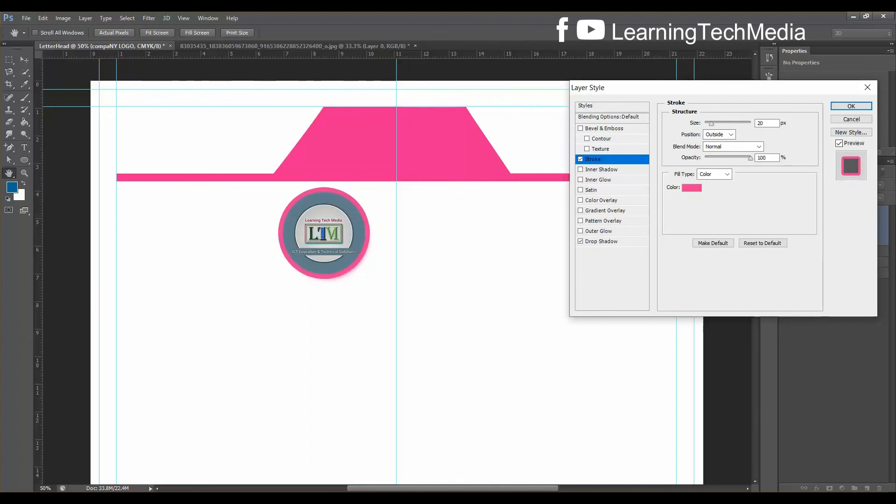
key("Return")
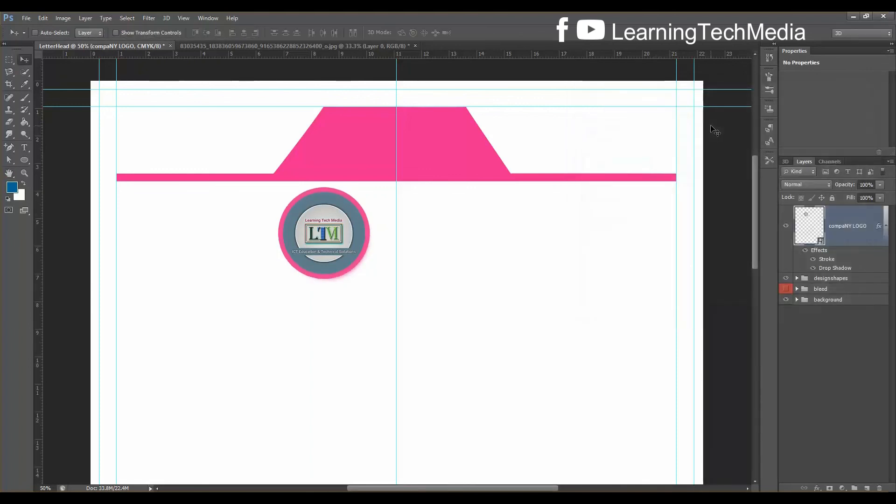
Nudge the logo left and type 'LEARNING TECH MEDIA' beside it in grey-blue #666699
left_click_drag(330, 234, 327, 235)
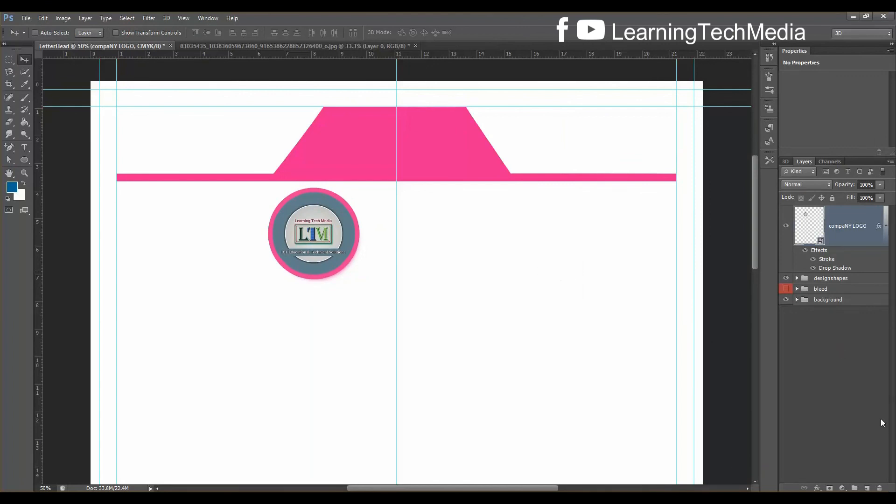
left_click(25, 148)
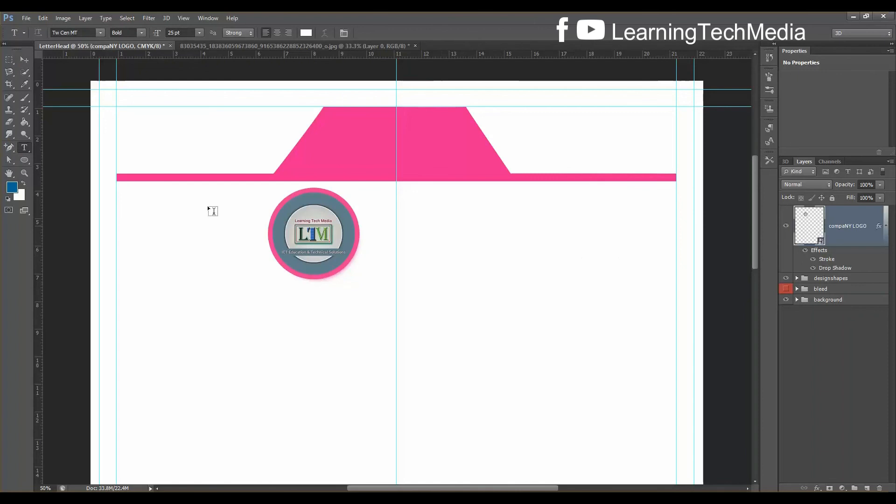
left_click(413, 228)
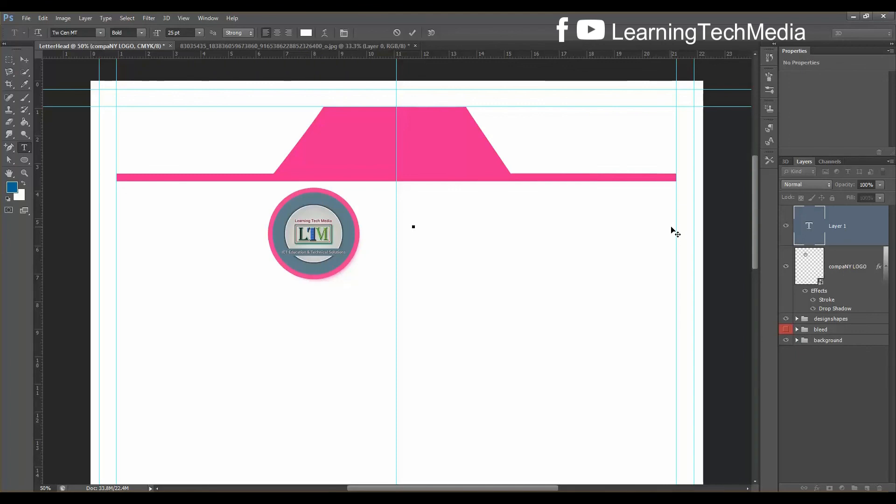
key("BackSpace")
left_click(306, 33)
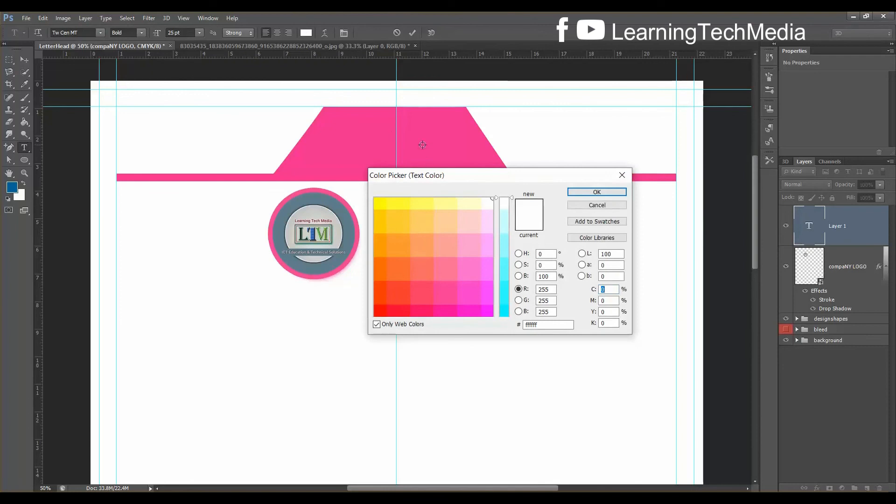
left_click(340, 213)
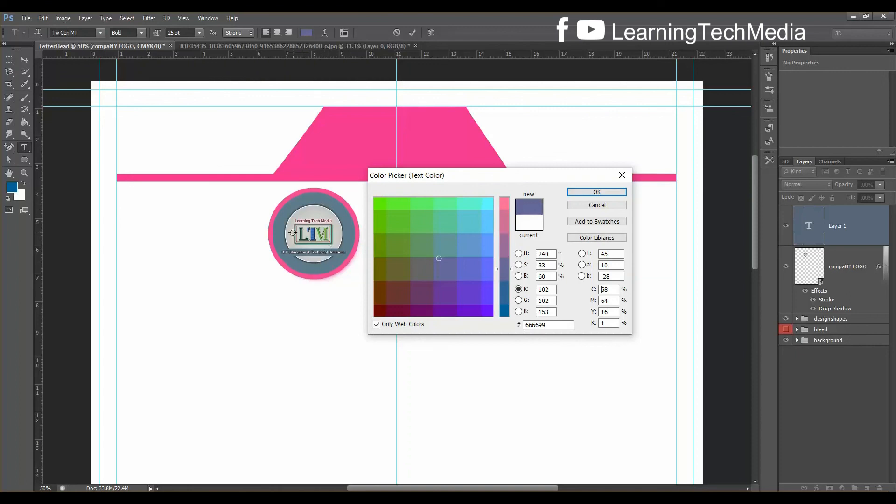
left_click(606, 192)
type("L")
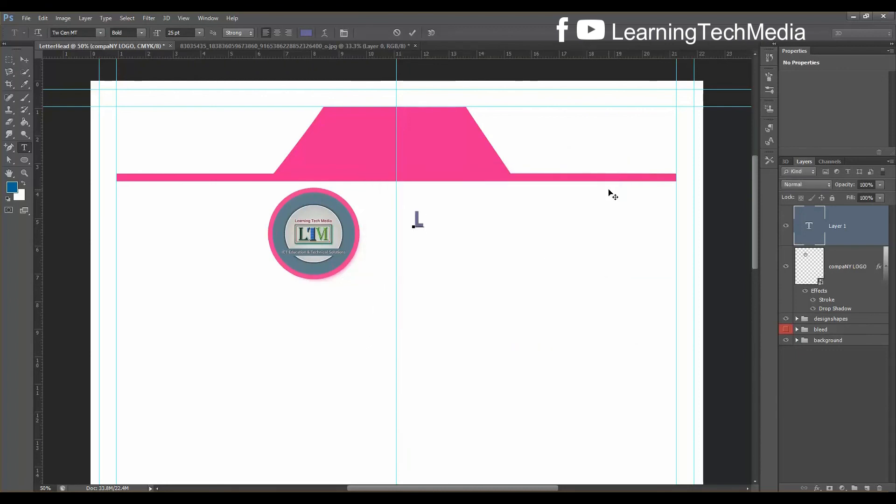
type("EARNING")
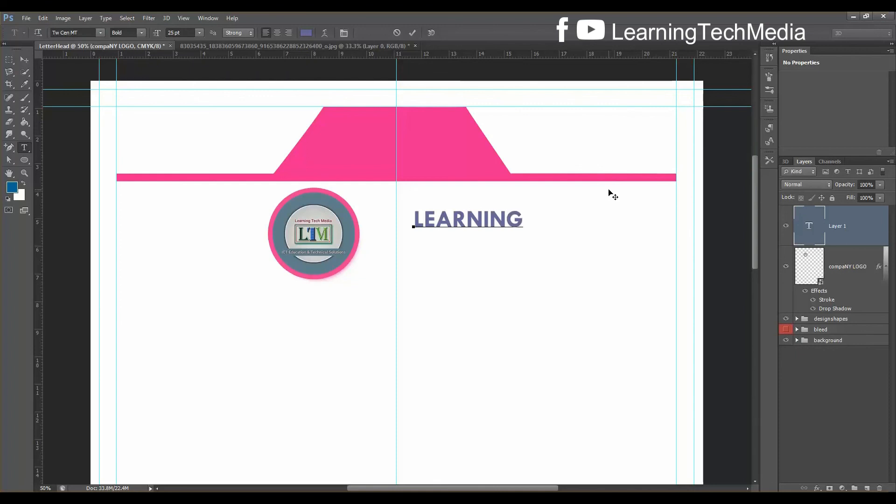
type(" TECH")
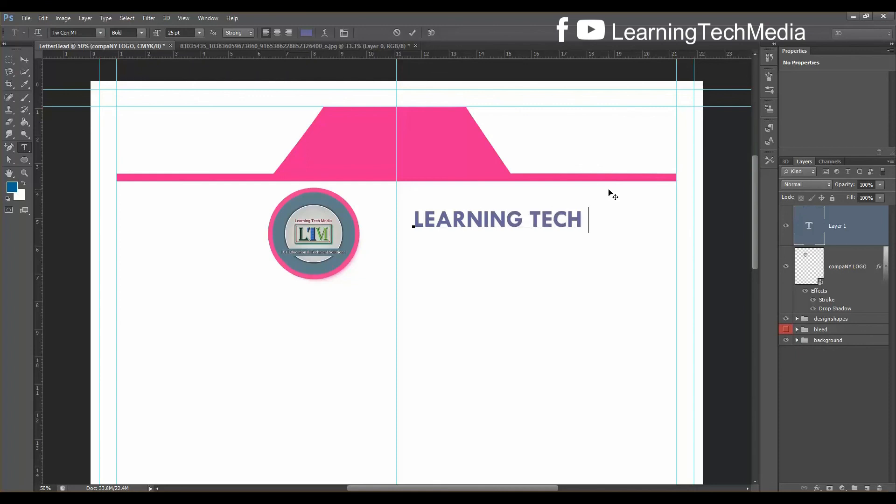
type(" MEDIA")
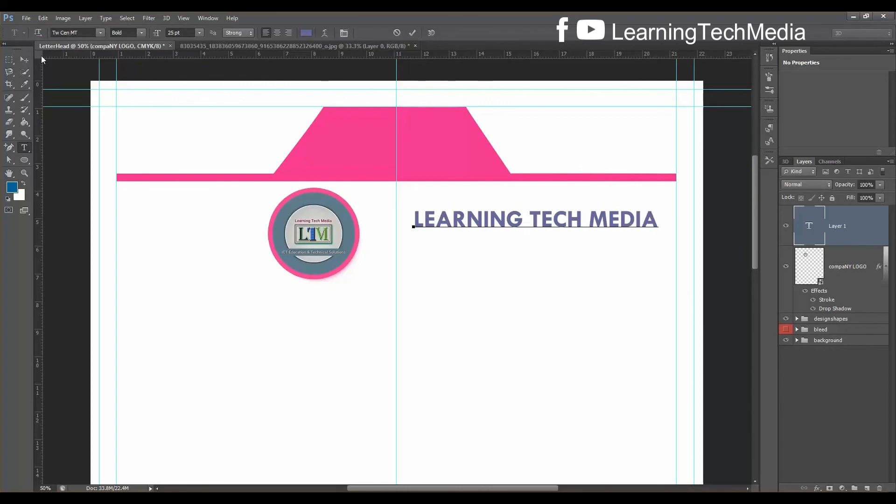
left_click(25, 60)
Align the company name beside the logo and duplicate it as a second line below
left_click_drag(590, 228, 549, 230)
left_click_drag(550, 227, 548, 232)
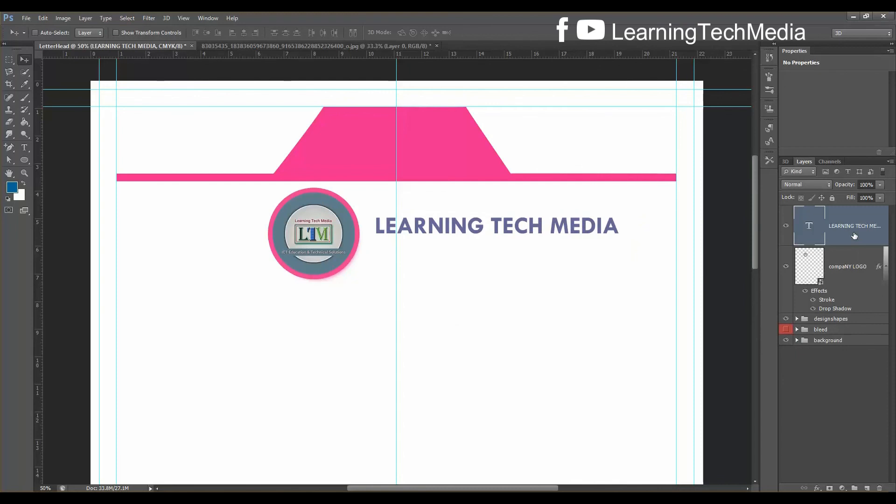
key("ctrl+j")
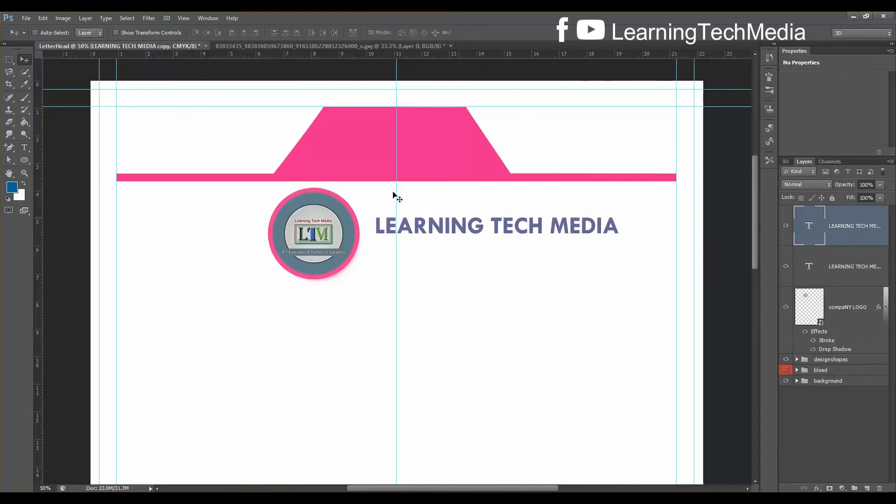
left_click_drag(447, 232, 446, 258)
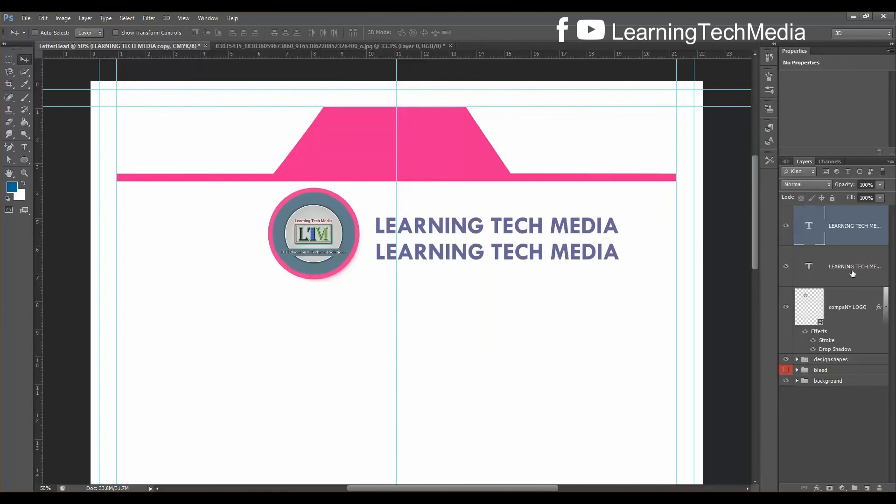
Clear all the text from the duplicated lower line
left_click(31, 149)
left_click(571, 253)
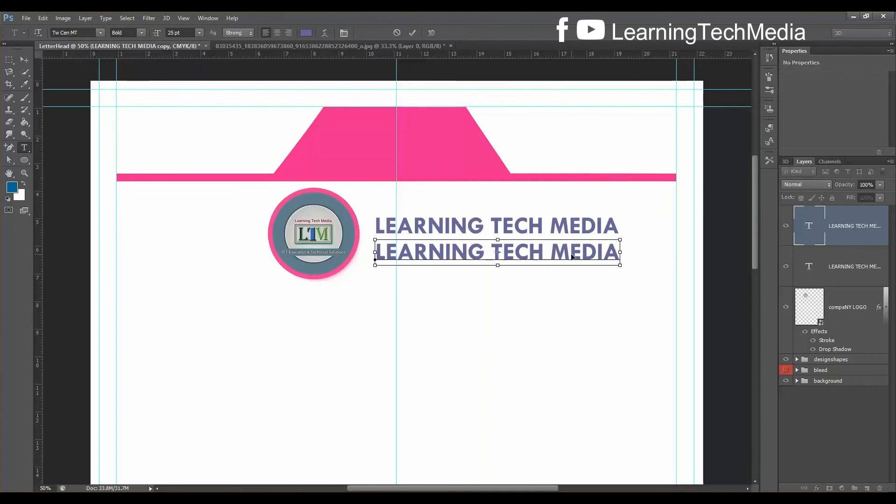
key("ctrl+a")
key("BackSpace")
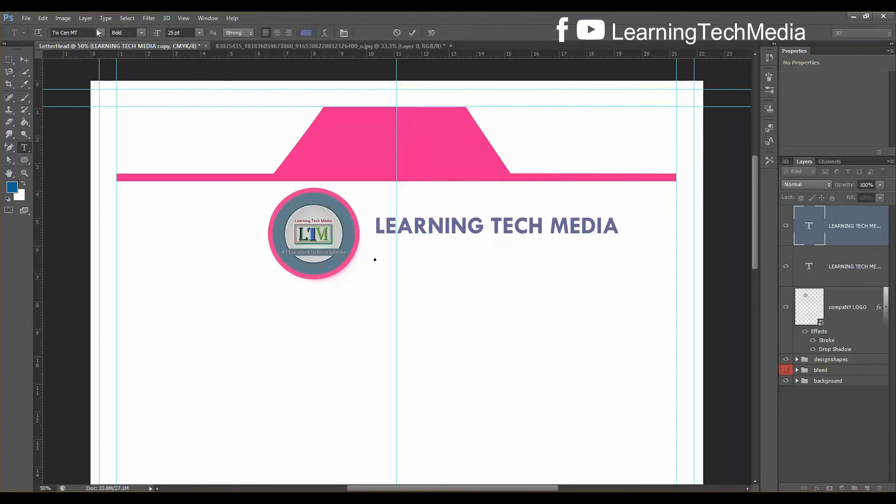
Set the type to Regular style at 15 pt
left_click(142, 33)
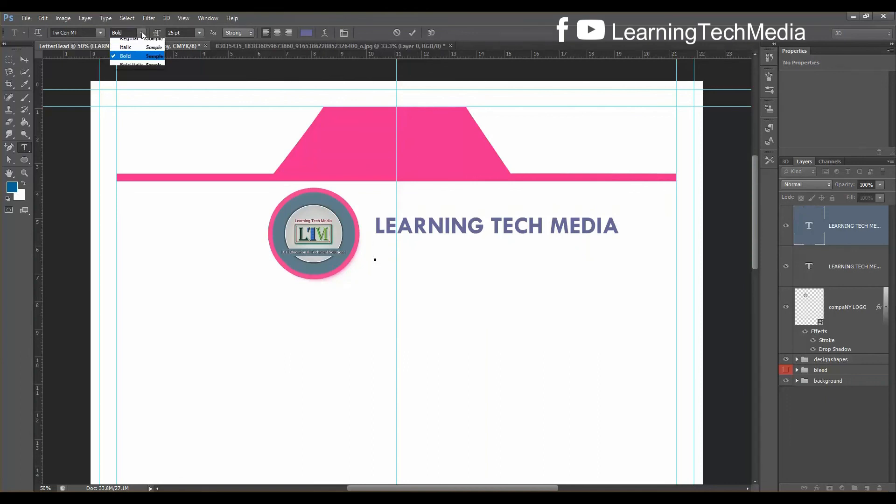
left_click(135, 43)
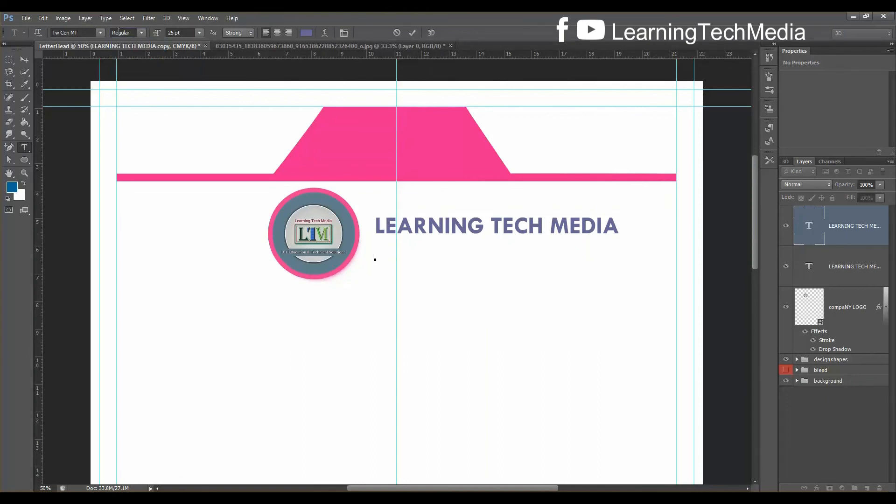
left_click(182, 31)
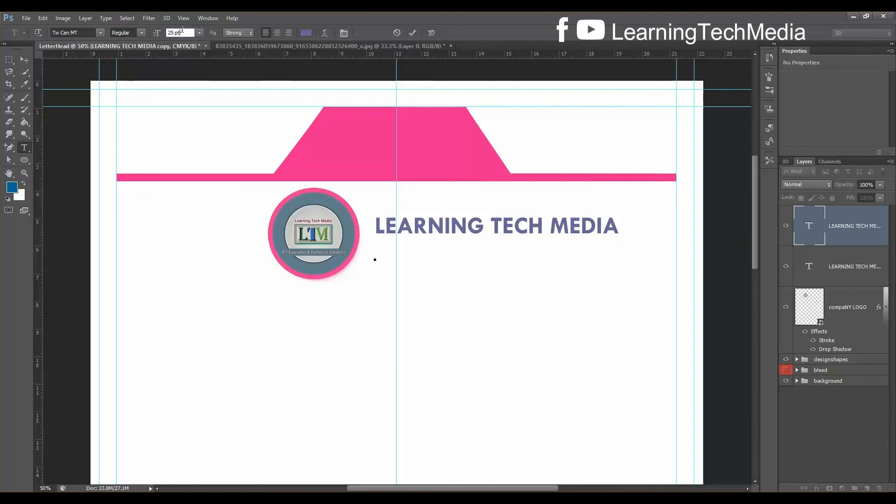
scroll(182, 30, "down", 2)
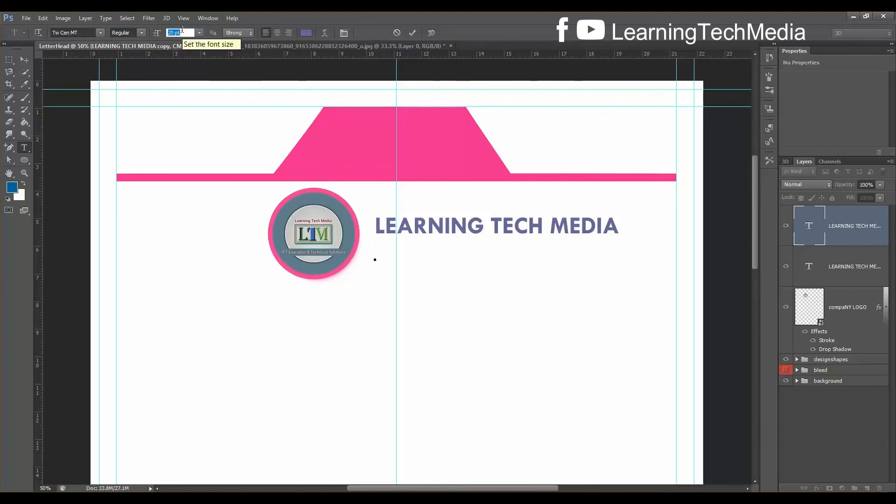
scroll(182, 29, "down", 5)
key("Return")
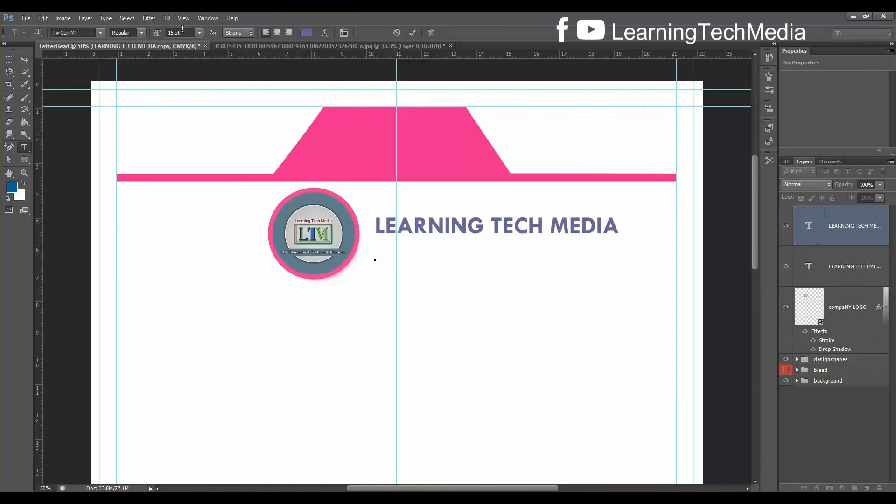
Type the tagline 'ICT Education & Technical Solutions' and colour it pink ff3399
type("ICT Educat")
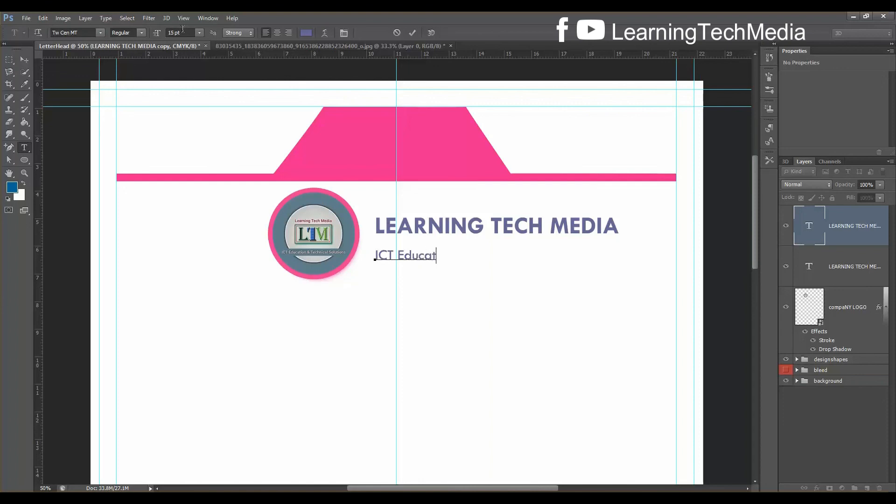
type("ion & Tech")
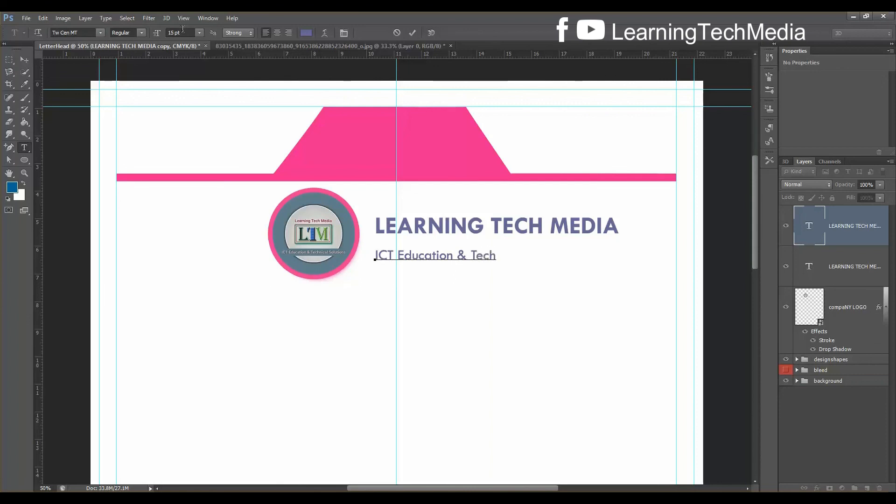
type("nical Soluti ")
type("ns")
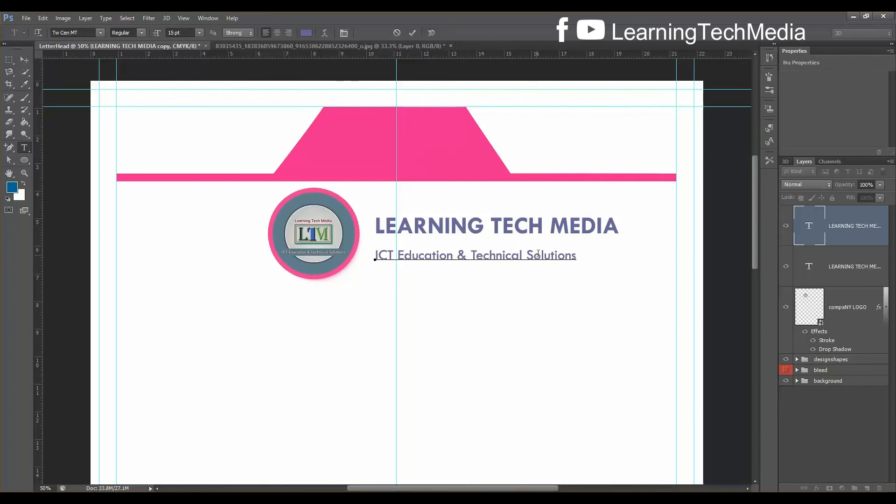
left_click_drag(541, 256, 518, 260)
key("ctrl+a")
left_click(307, 32)
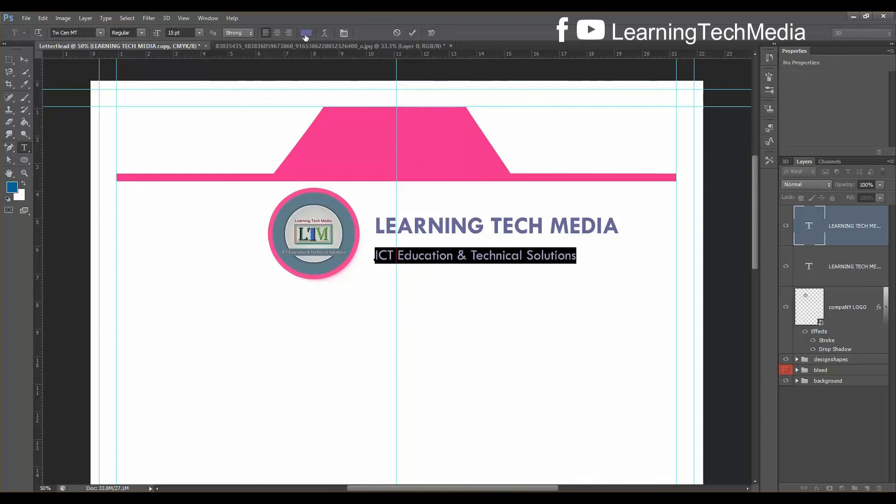
left_click(436, 136)
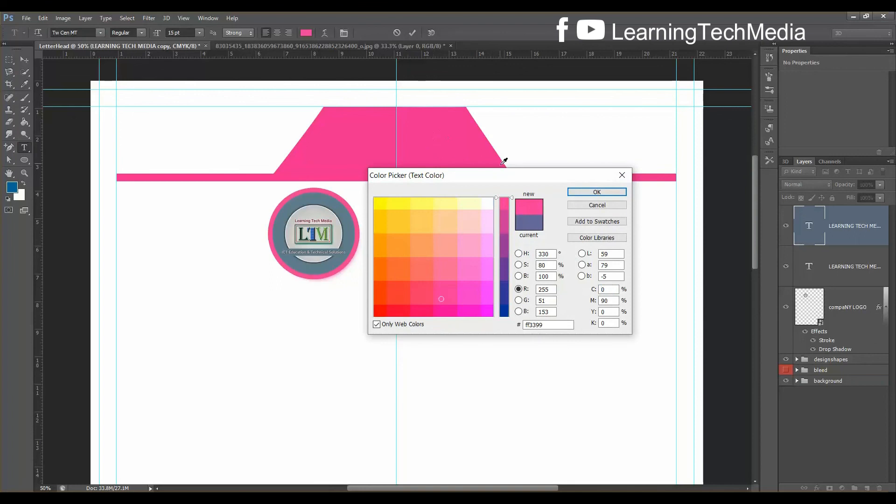
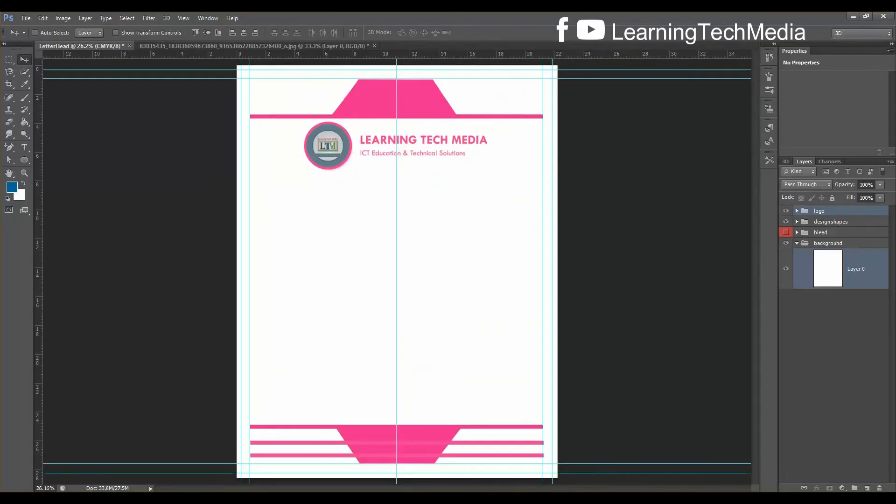
Draw a paragraph text box in the letter body below the logo
left_click(23, 148)
left_click_drag(275, 184, 522, 371)
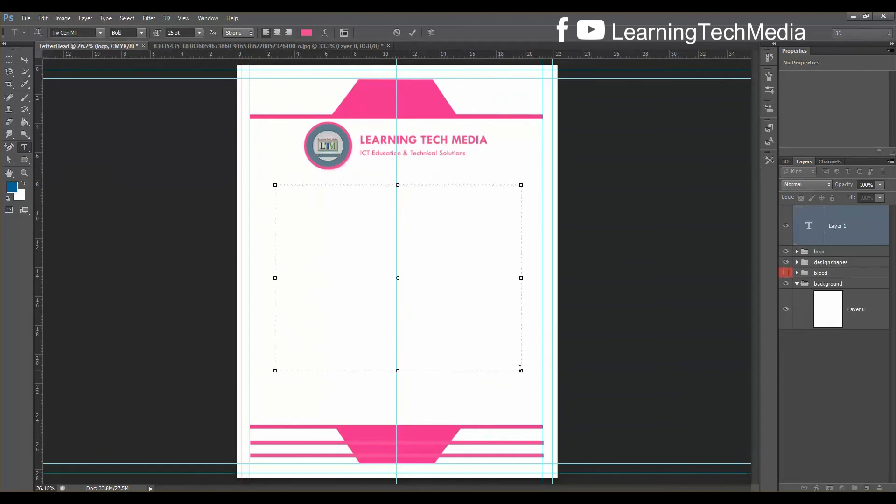
Set the type to 12 pt Regular for the body text
left_click(181, 33)
type("12")
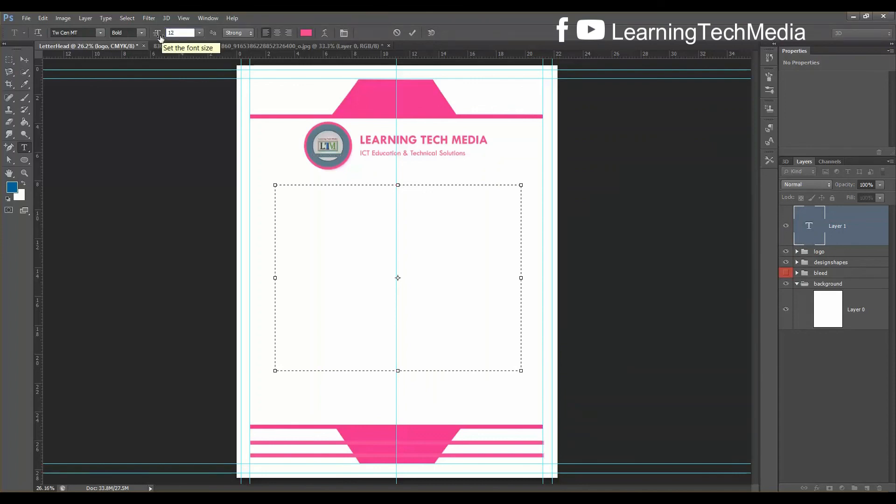
left_click(139, 33)
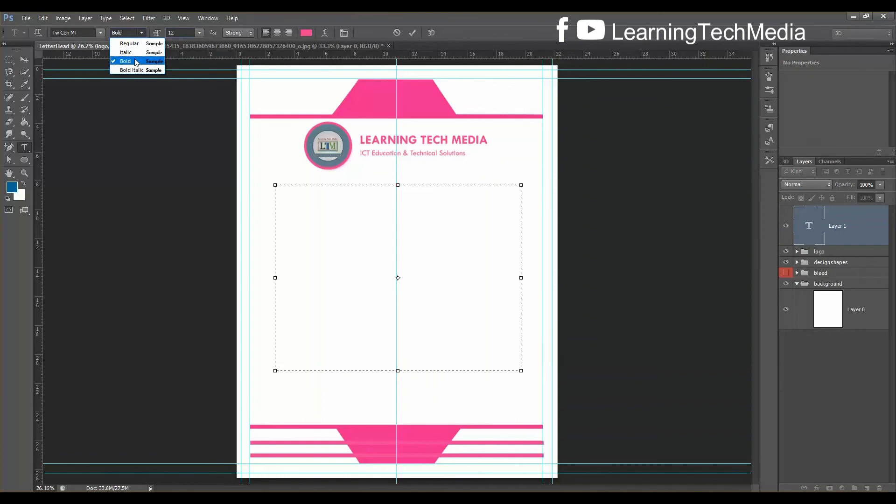
left_click(132, 44)
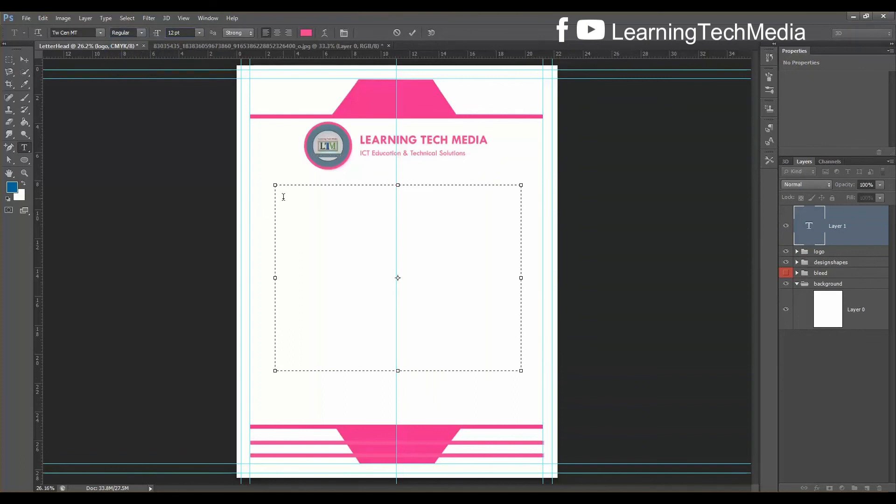
Paste the Lorem Ipsum placeholder paragraphs into the text box
type("Contrary to popular belief, Lorem Ipsum is not simply random text. It has roots in a piece of classical Latin literature from 45 BC, making it over 2000 years old. Richard McClintock, a Latin professor at Hampden-Sydney College in Virginia, looked up one of the more obscure Latin words, consectetur, from a Lorem Ipsum passage, and going through the cites of the word in classical literature, discovered the undoubtable source. Lorem Ipsum comes from sections 1.10.32 and 1.10.33 of \"de Finibus Bonorum et Malorum\" (The Extremes of Good and Evil) by Cicero, written in 45 BC. This book is a treatise on the theory of ethics, very popular during the Renaissance. The first line of Lorem Ipsum, \"Lorem ipsum dolor sit amet..\", comes from a line in section 1.10.32")
type(".")
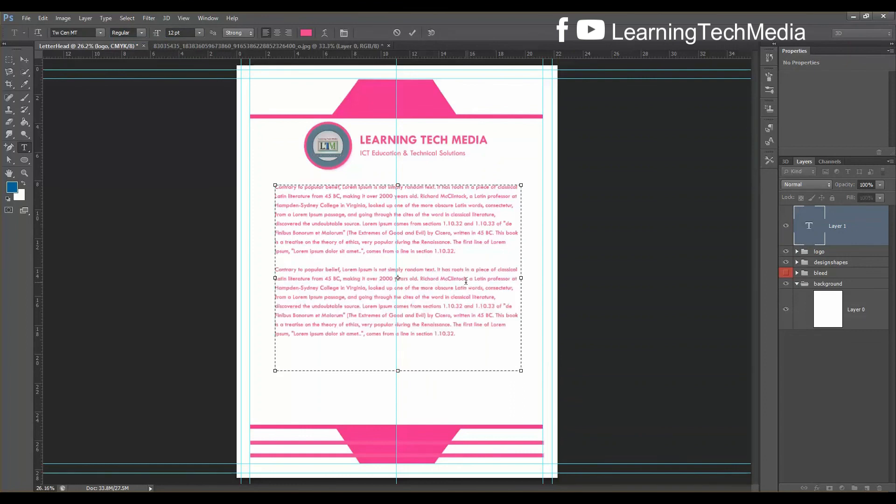
key("ctrl+plus")
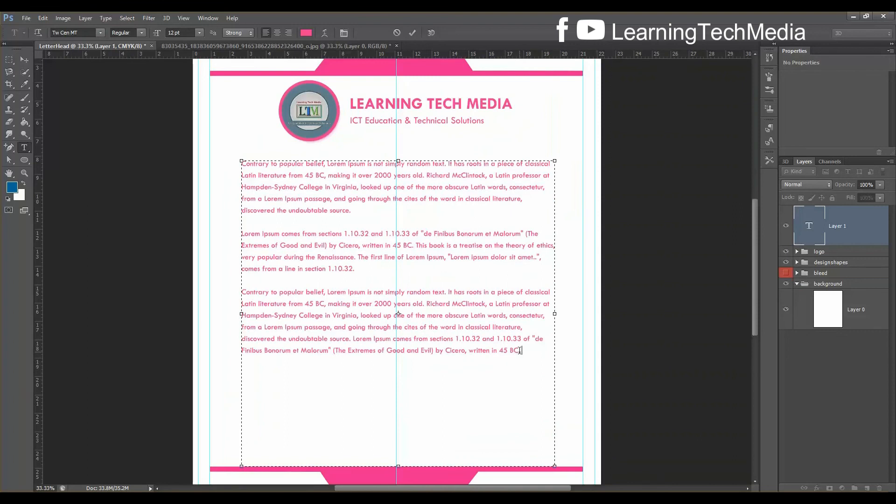
Colour all the body text black and keep it left-aligned
key("ctrl+a")
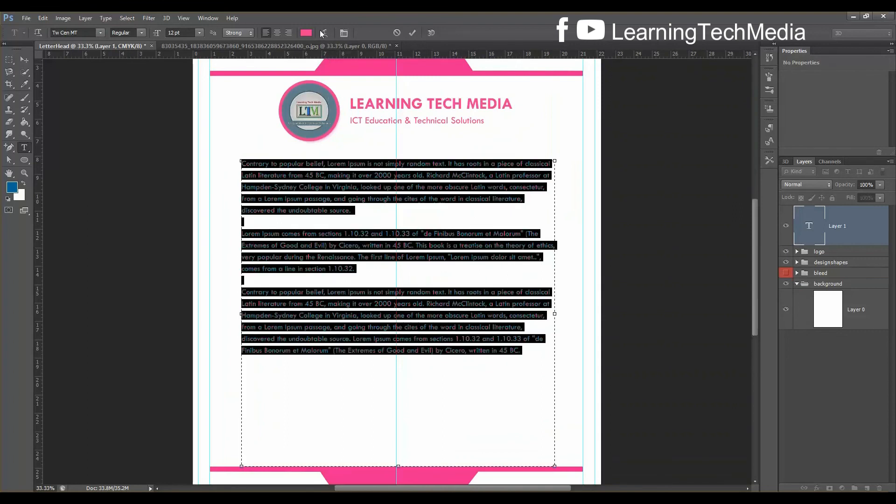
left_click(306, 33)
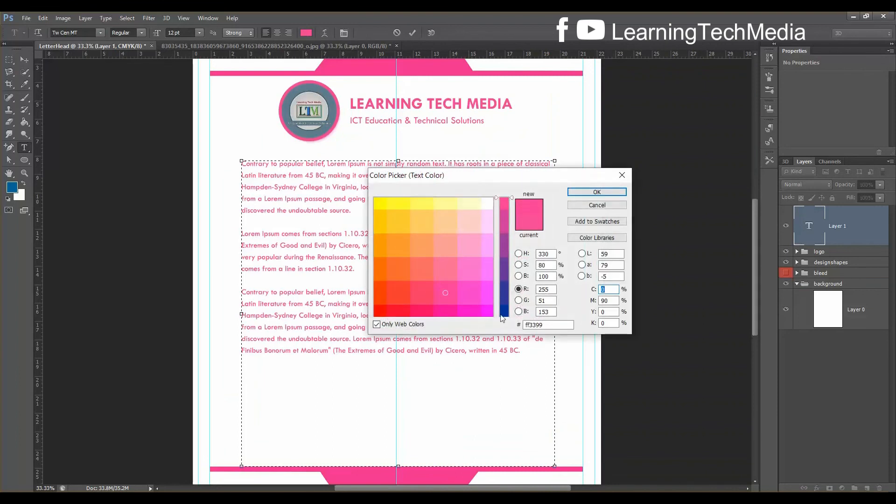
left_click(445, 292)
left_click(382, 312)
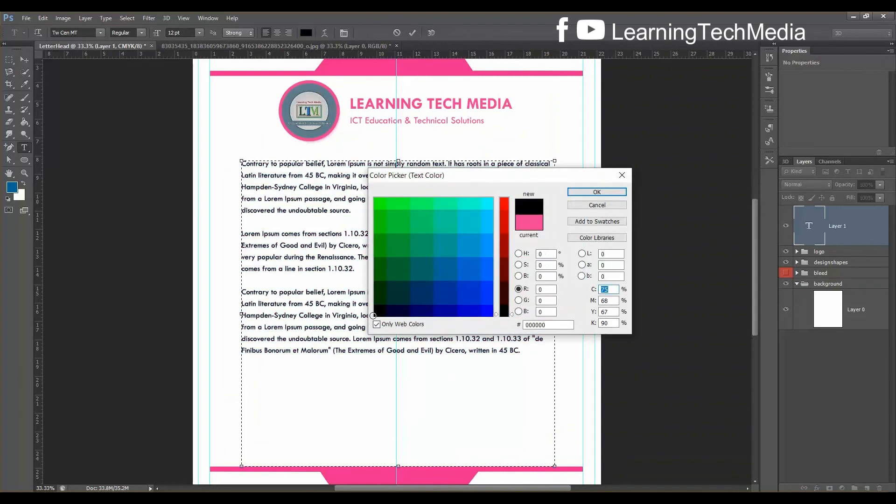
left_click(598, 193)
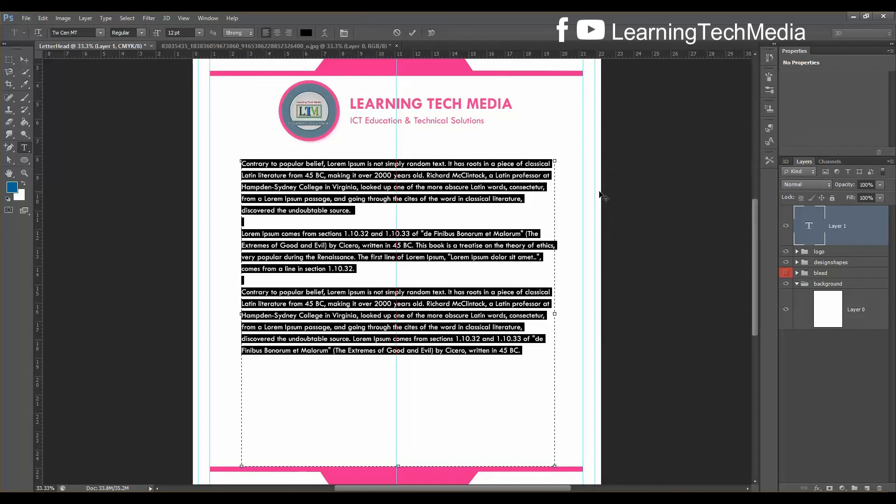
left_click(277, 32)
left_click(266, 32)
Commit the body text and move the block slightly lower and left
key("ctrl+Return")
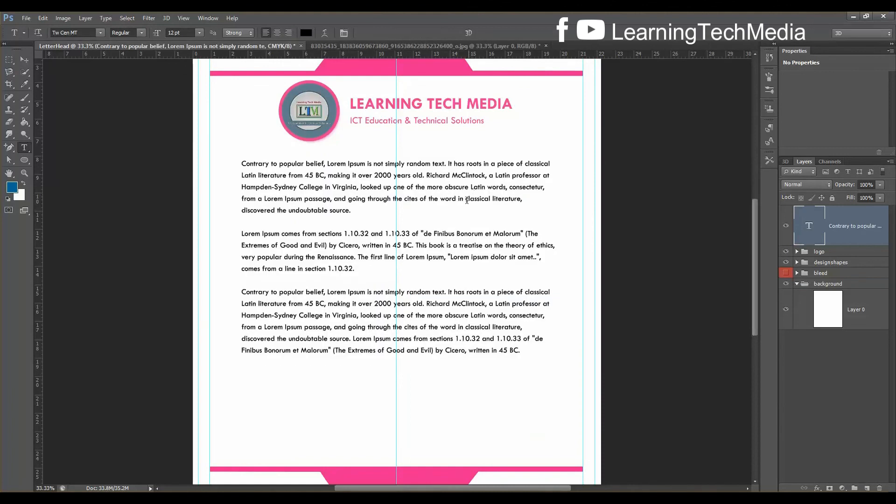
key("ctrl+t")
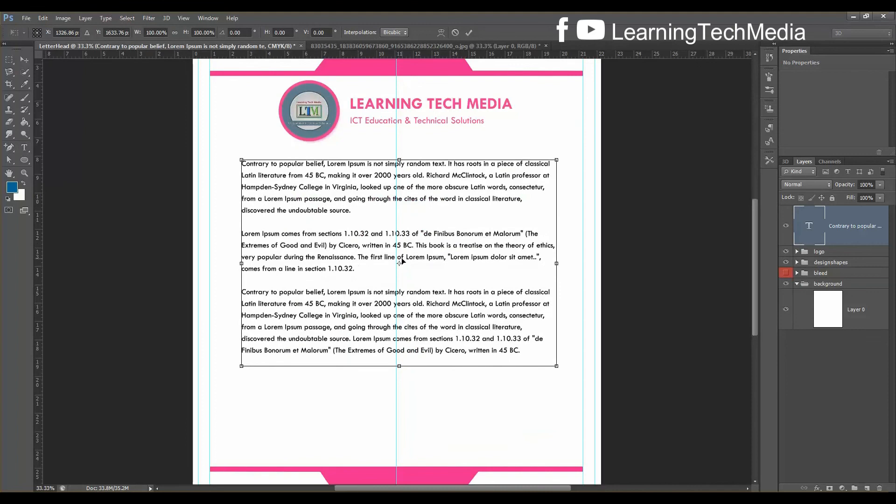
left_click_drag(401, 261, 398, 285)
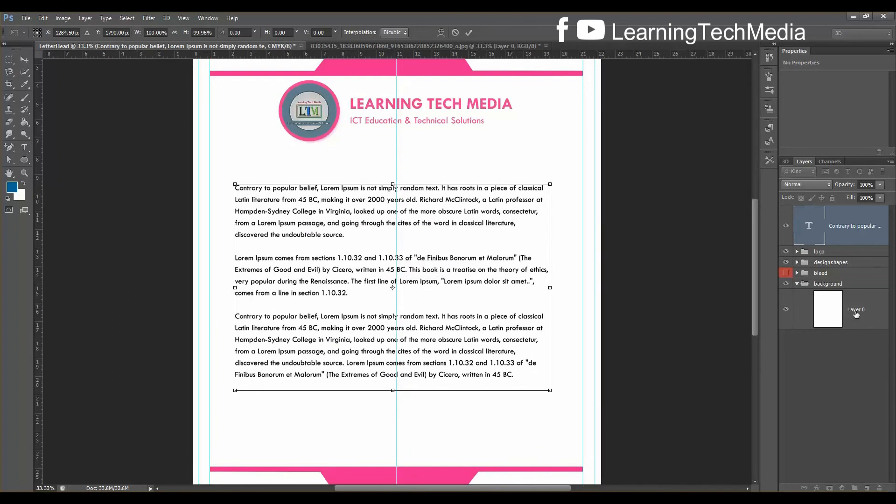
key("Return")
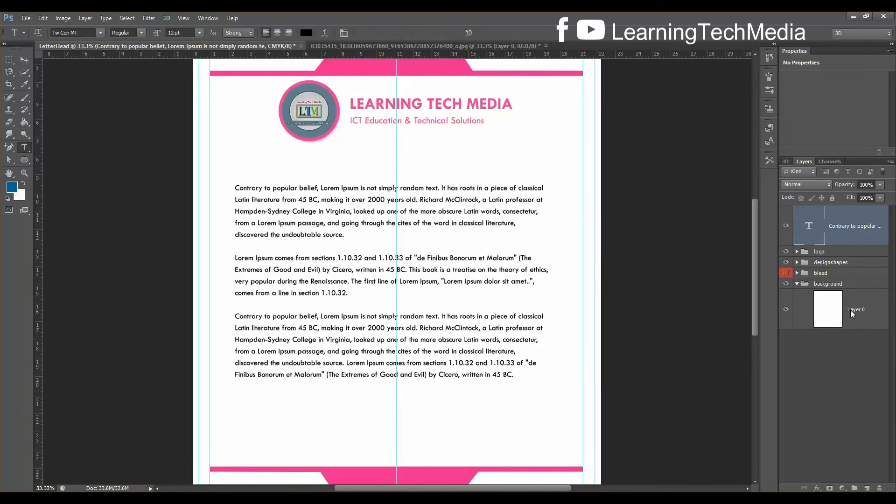
Centre the body text horizontally and vertically on the white page
left_click(850, 312)
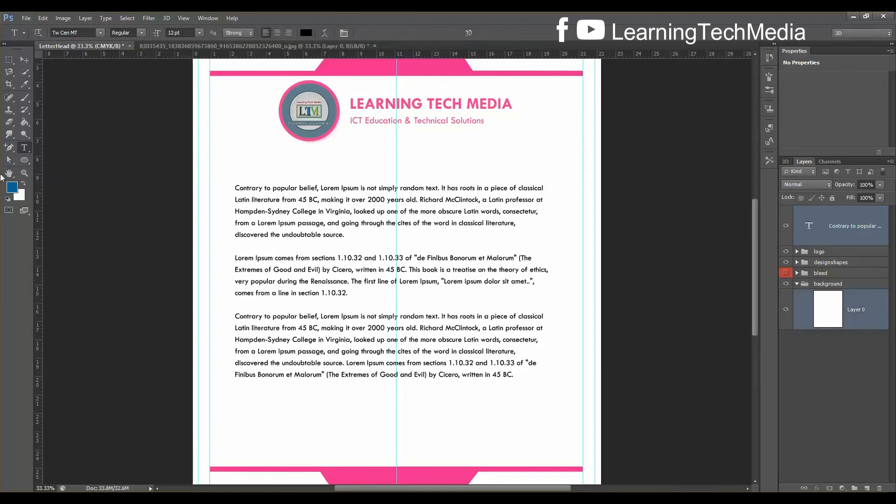
left_click(24, 59)
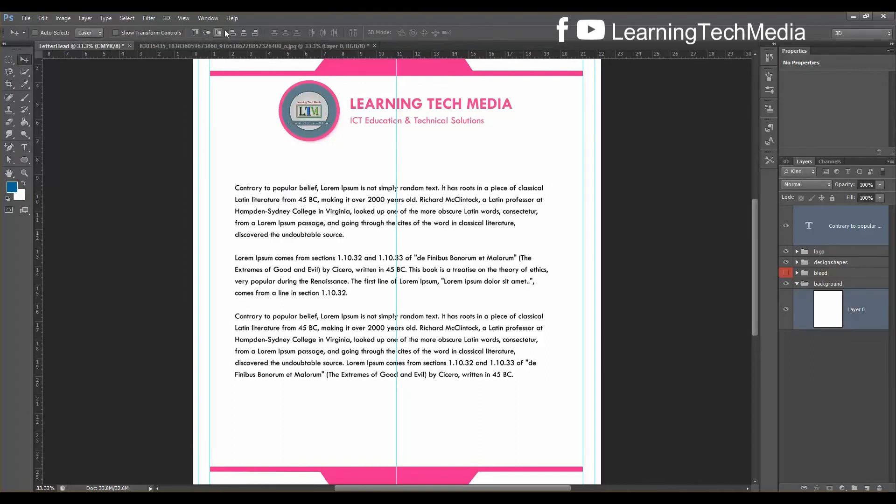
left_click(247, 30)
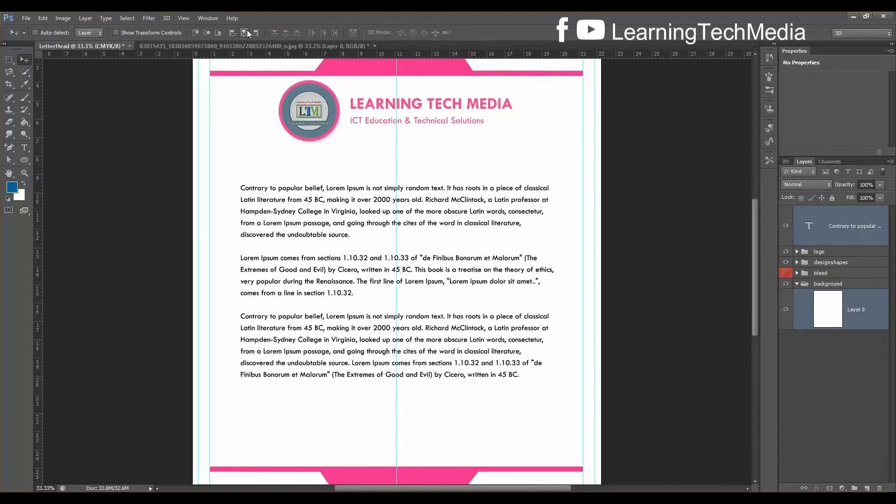
left_click(205, 32)
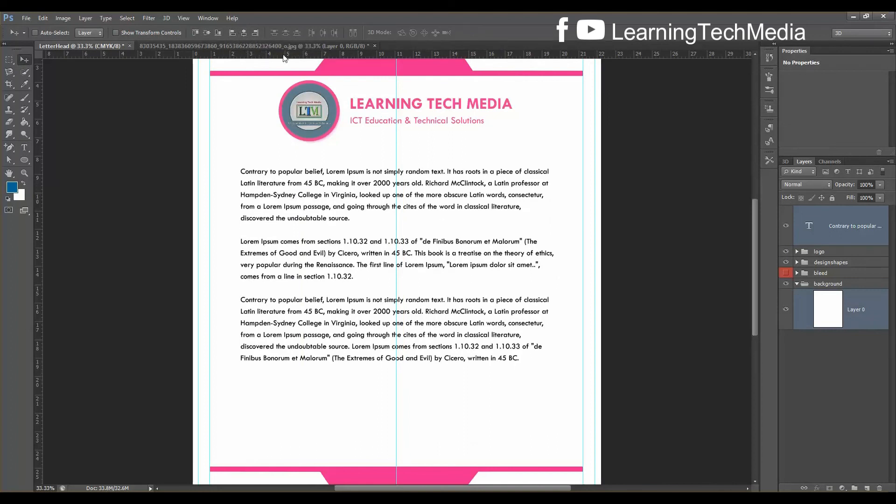
key("ctrl+t")
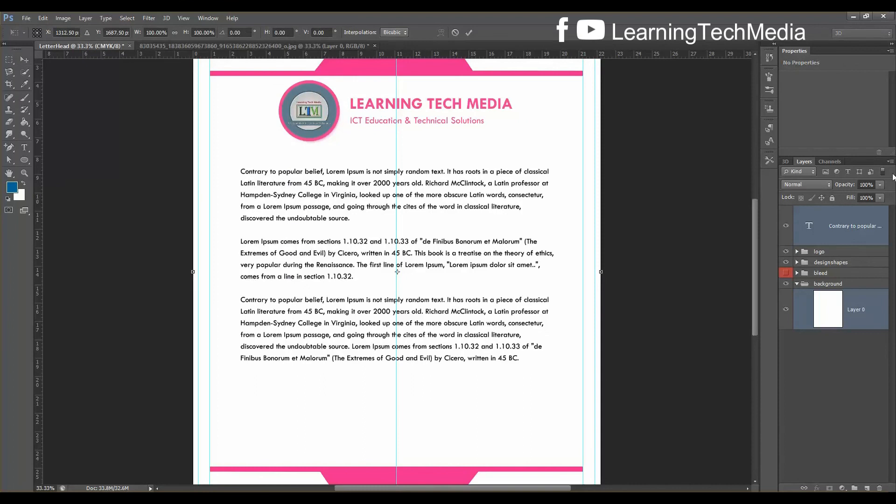
key("Return")
Rename the body text layer to 'main text'
left_click(866, 235)
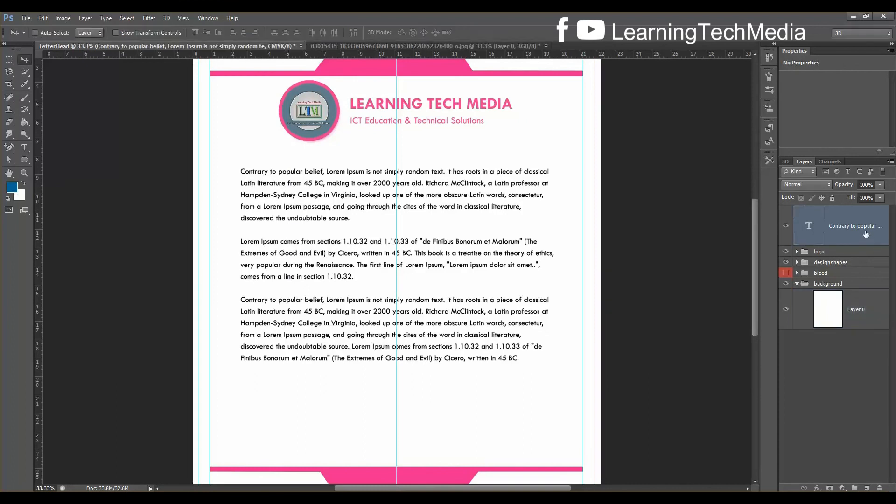
double_click(866, 233)
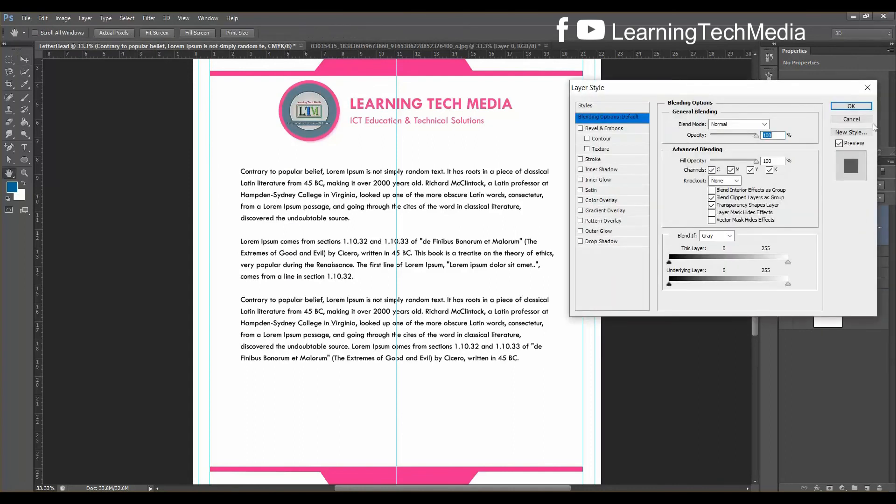
left_click(863, 108)
double_click(855, 226)
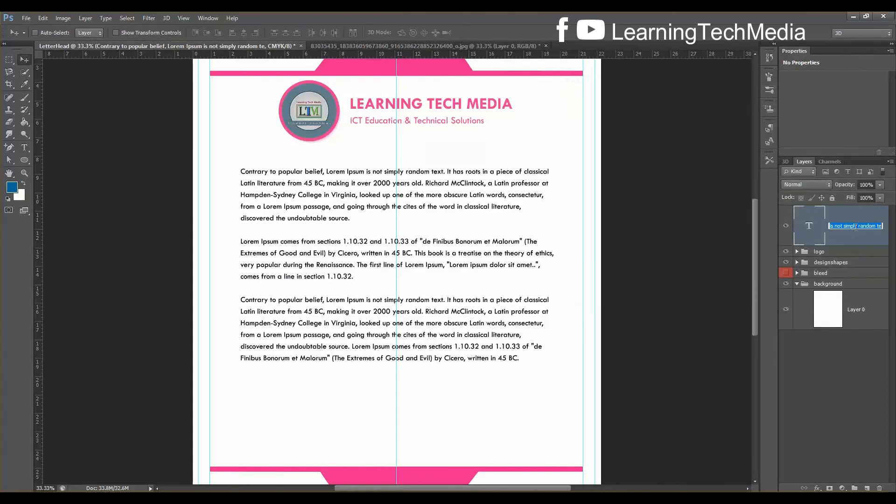
type("main text")
key("Return")
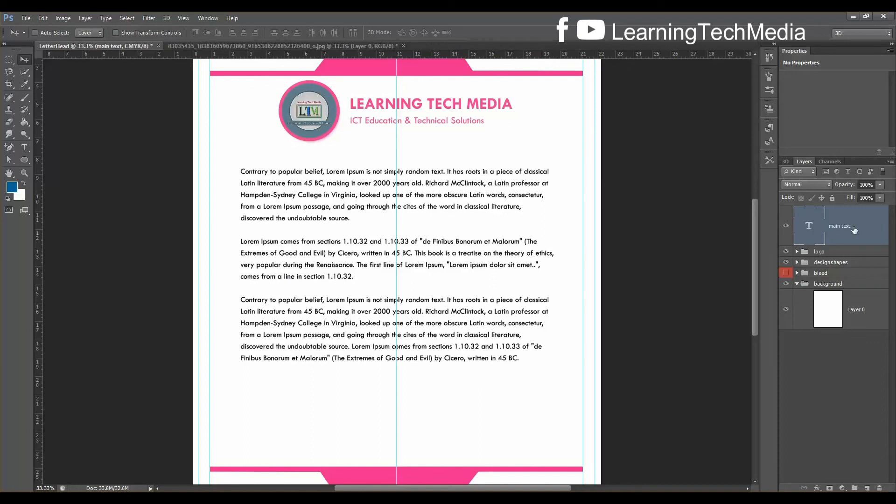
Nudge the main text block a little further down the page
key("ctrl+t")
key("shift+Down")
key("shift+Down")
key("shift+Down")
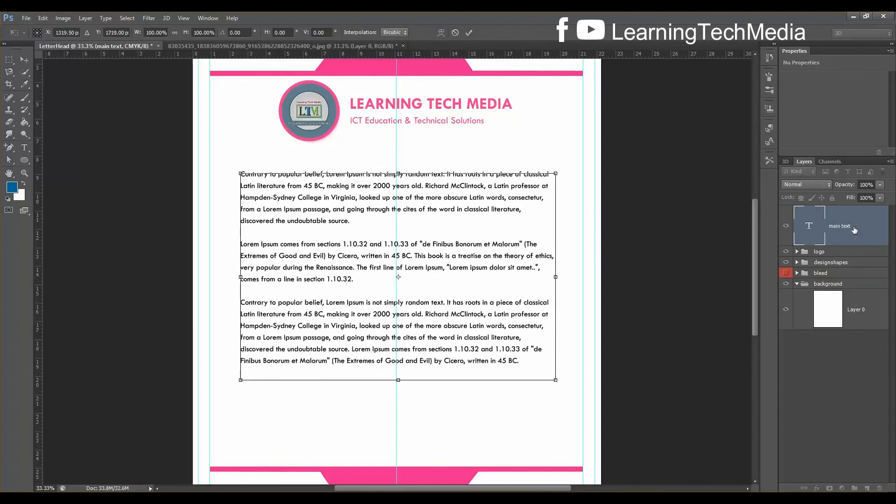
key("shift+Down")
key("shift+Down")
key("shift+Down")
key("shift+Down")
key("Down")
key("Down")
key("Down")
key("Down")
key("Down")
key("Down")
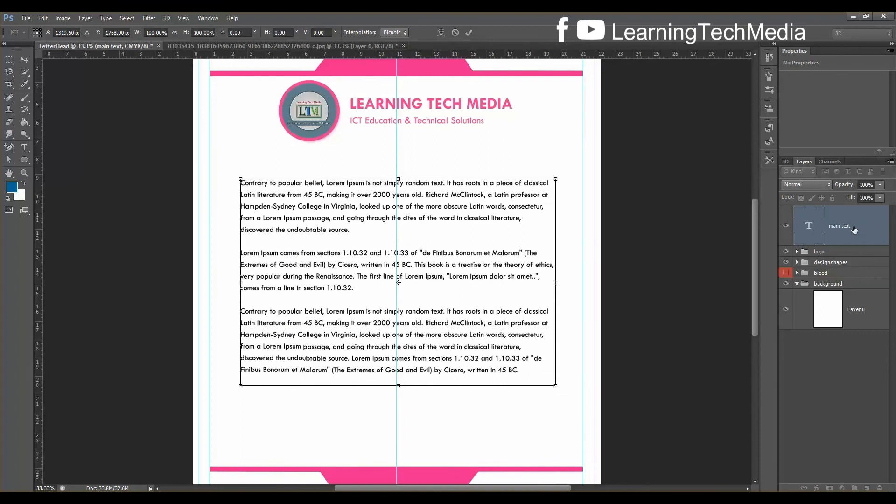
key("Return")
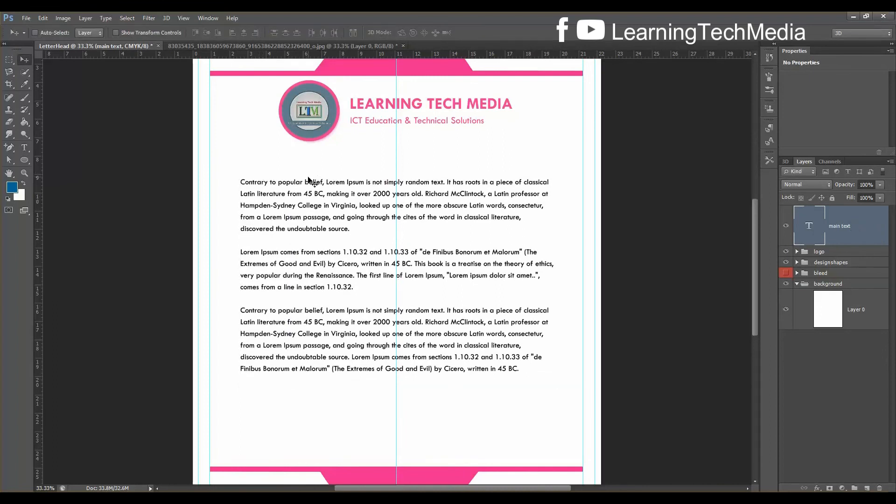
Type a two-line recipient block, the recipient's name and 'Chattogram-4100', above the body text
left_click(27, 149)
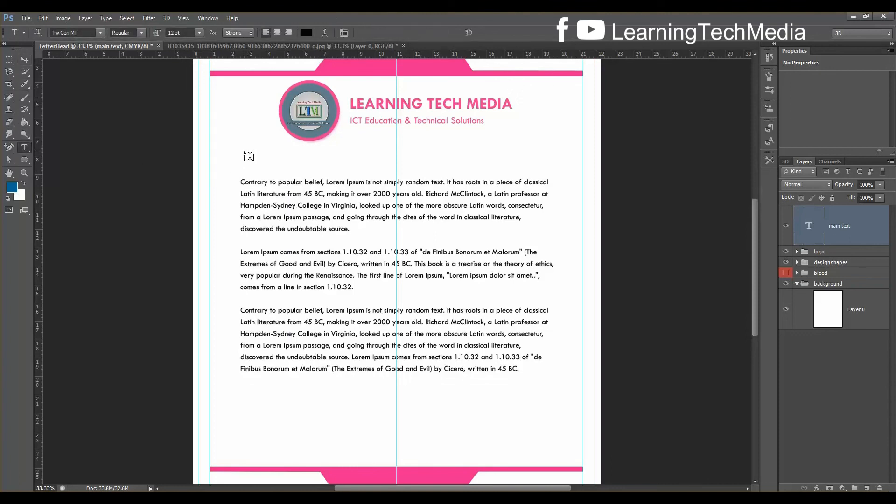
left_click(248, 155)
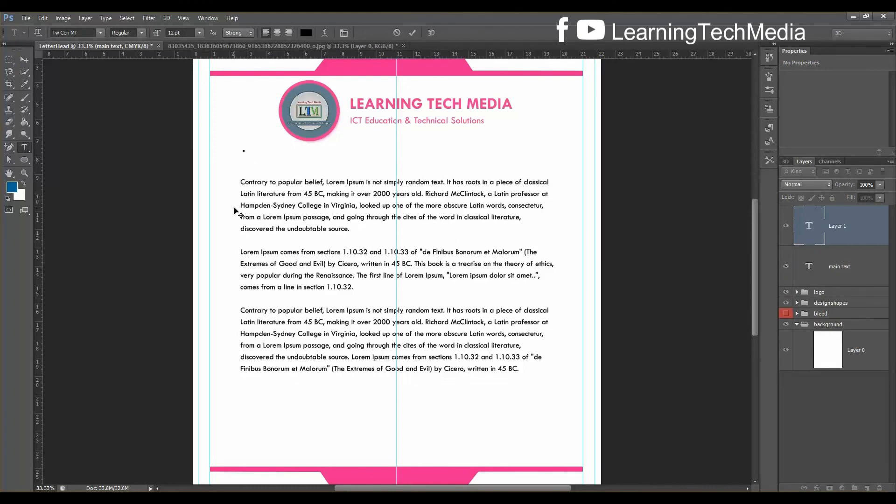
type("Mr")
type(" Xahi")
type("Cha")
type("ttogra")
type("m")
type("-4100")
key("ctrl+Return")
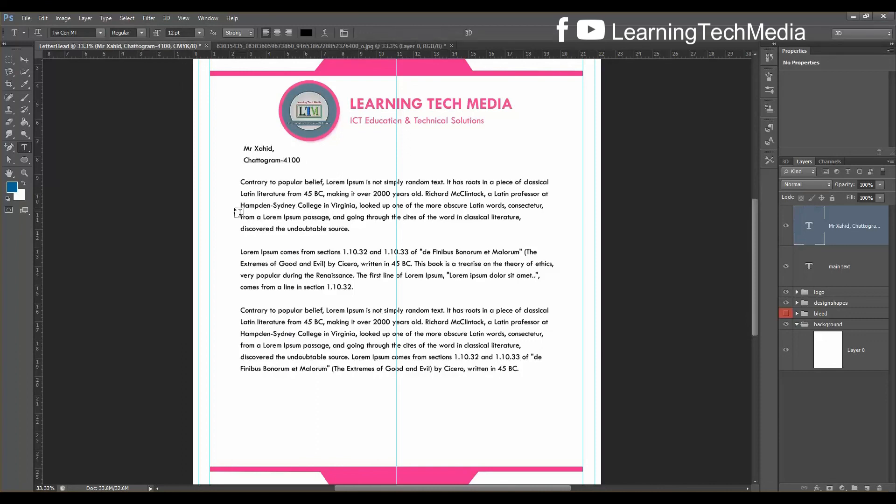
key("ctrl+plus")
key("ctrl+plus")
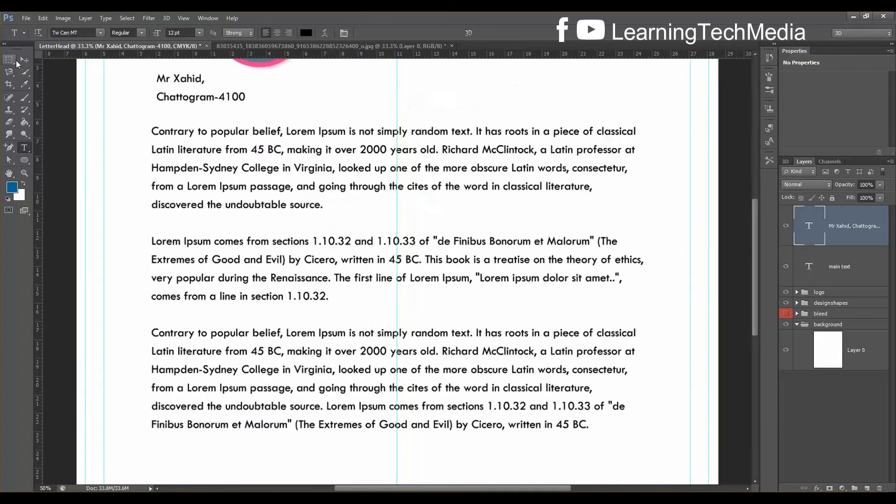
Shift the recipient address block slightly left
left_click_drag(757, 242, 759, 218)
left_click(28, 58)
left_click_drag(113, 150, 122, 152)
scroll(122, 151, "down", 6)
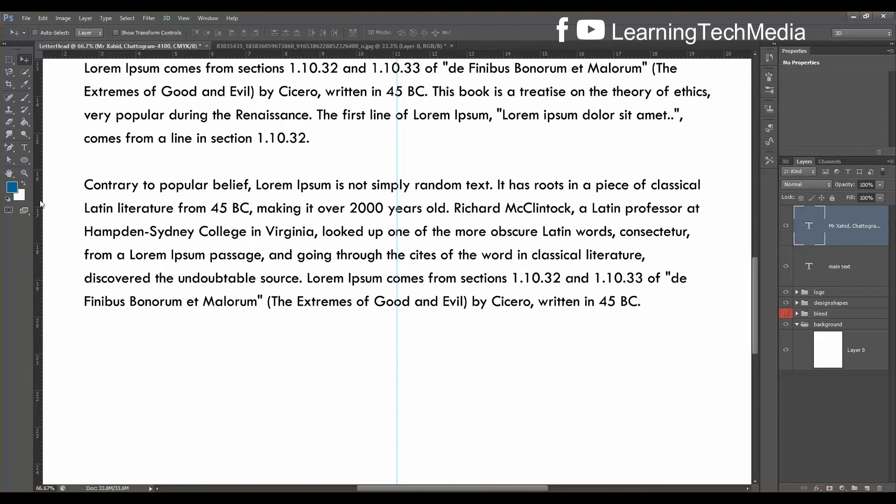
Type the sign-off 'Sincerely,', the sender's name and 'Dhaka-3150' below the last paragraph
left_click(24, 147)
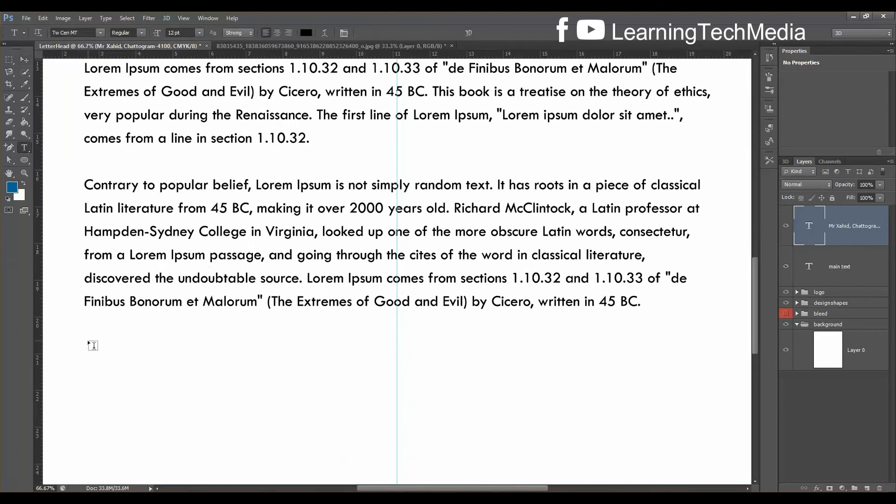
left_click(93, 349)
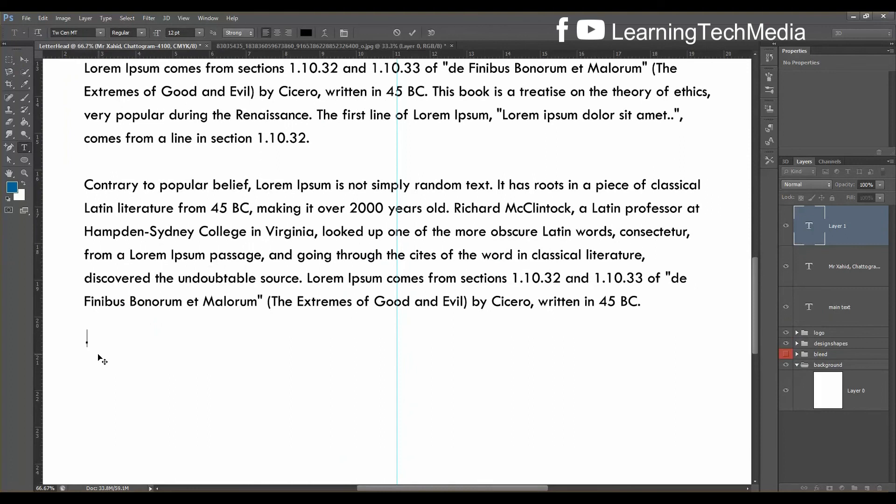
type("Sincerely")
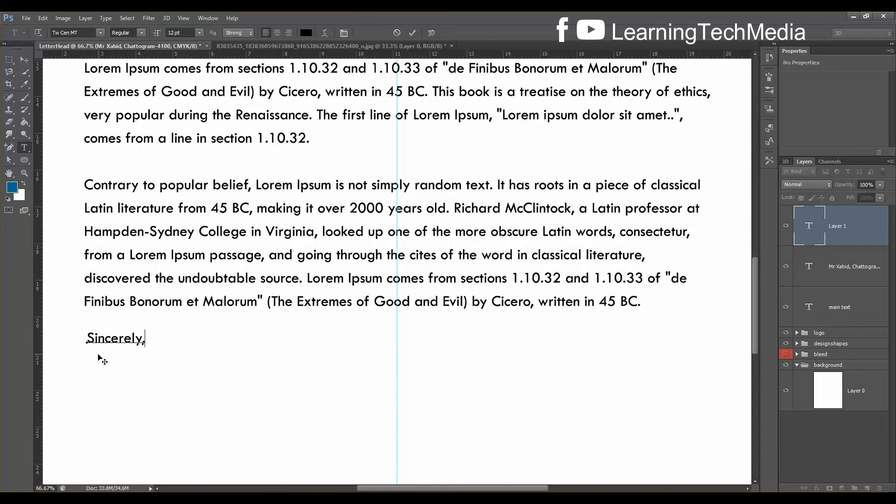
type(",")
key("Return")
type("Mr Hasan")
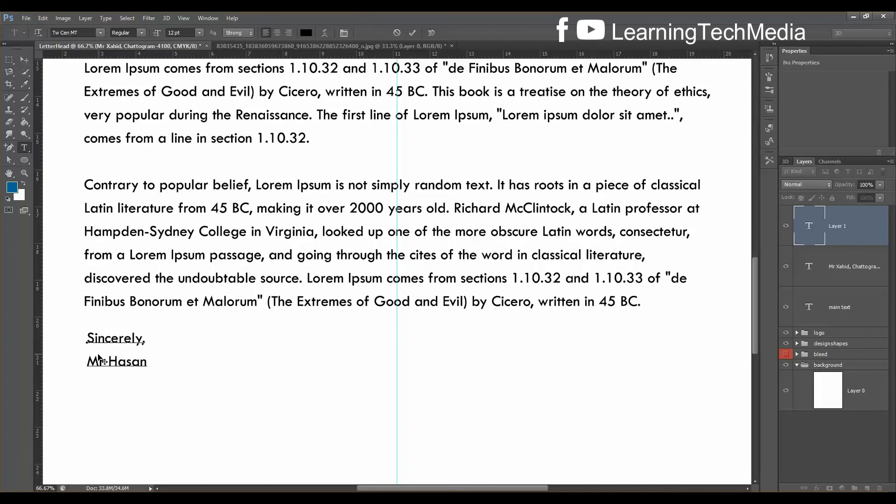
key("Return")
type("Dhaka-3150")
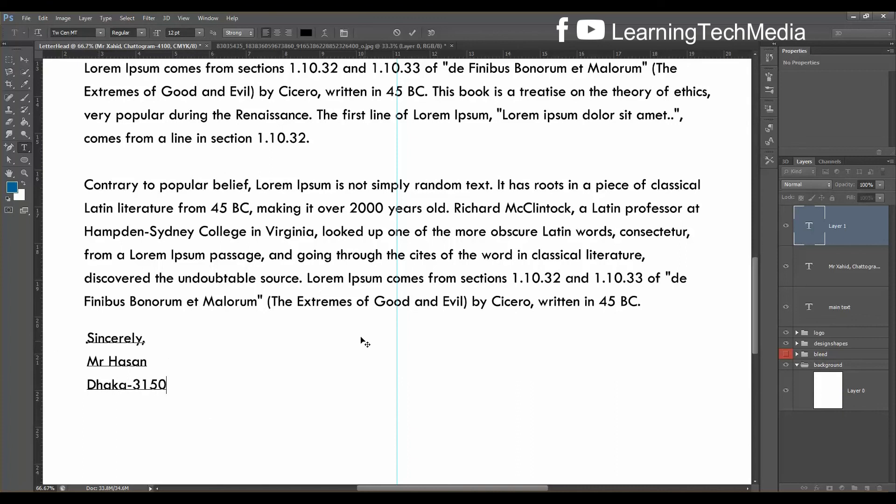
Commit the signature text and select the main text layer
scroll(240, 210, "up", 5)
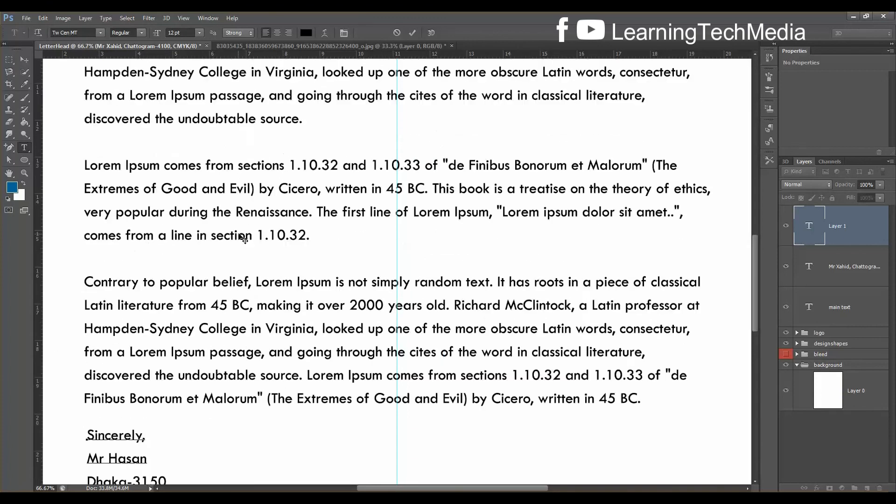
scroll(245, 224, "up", 3)
scroll(251, 203, "down", 2)
scroll(255, 262, "down", 4)
scroll(192, 297, "up", 1)
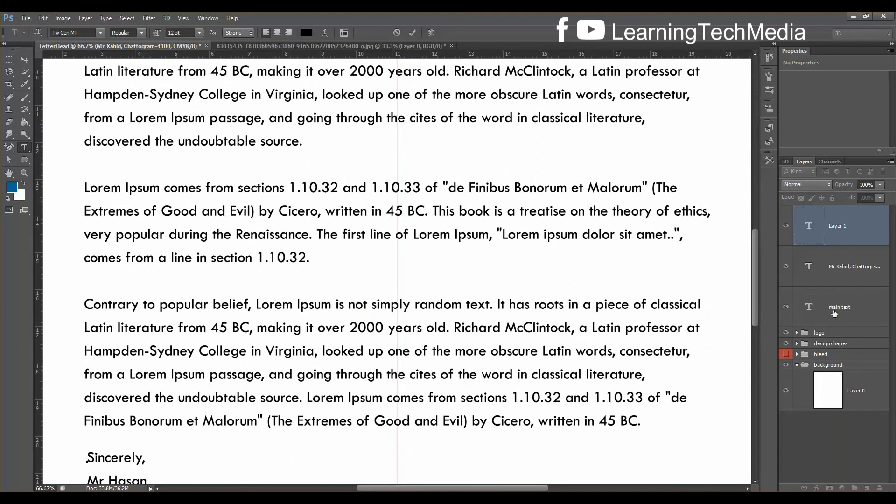
key("ctrl+0")
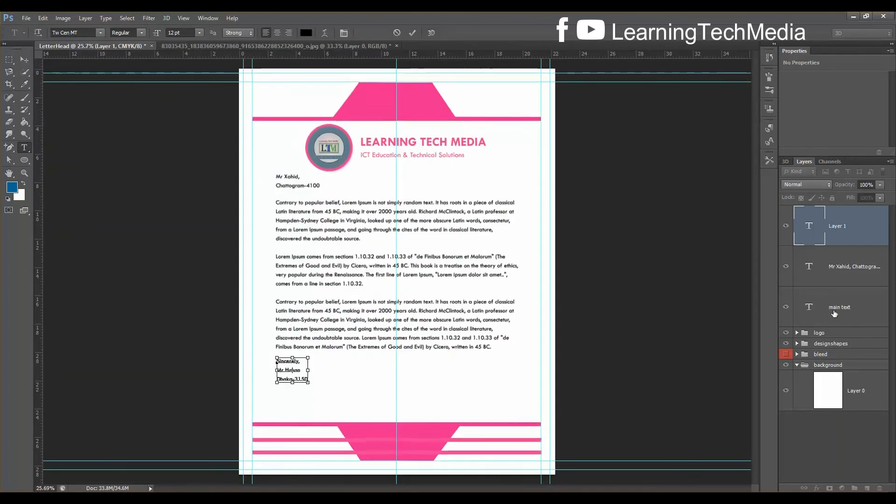
key("ctrl+plus")
key("ctrl+plus")
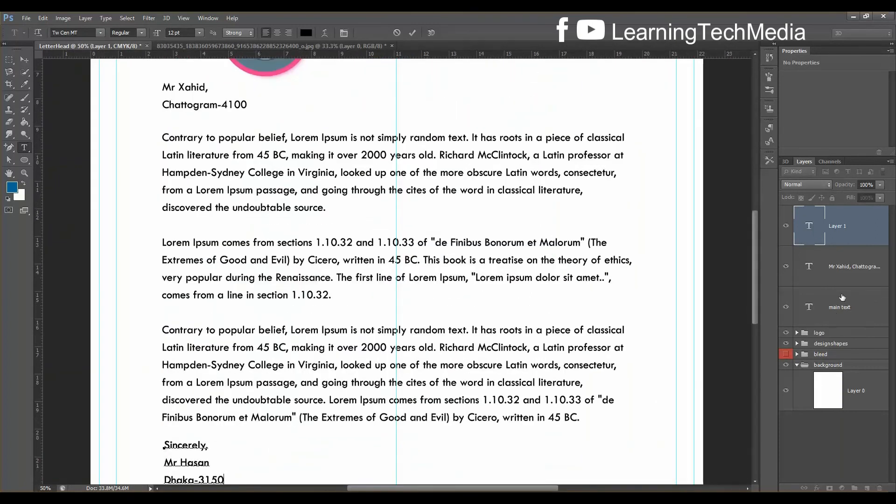
key("ctrl+Return")
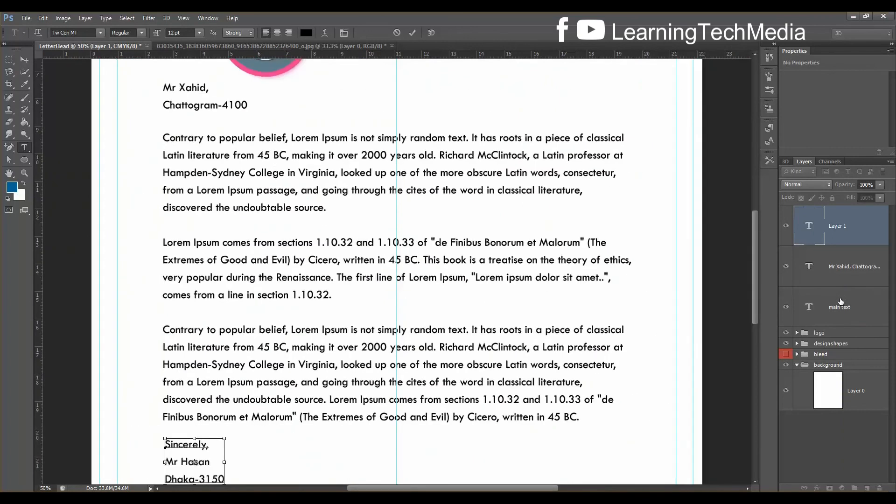
key("ctrl+minus")
left_click(845, 311)
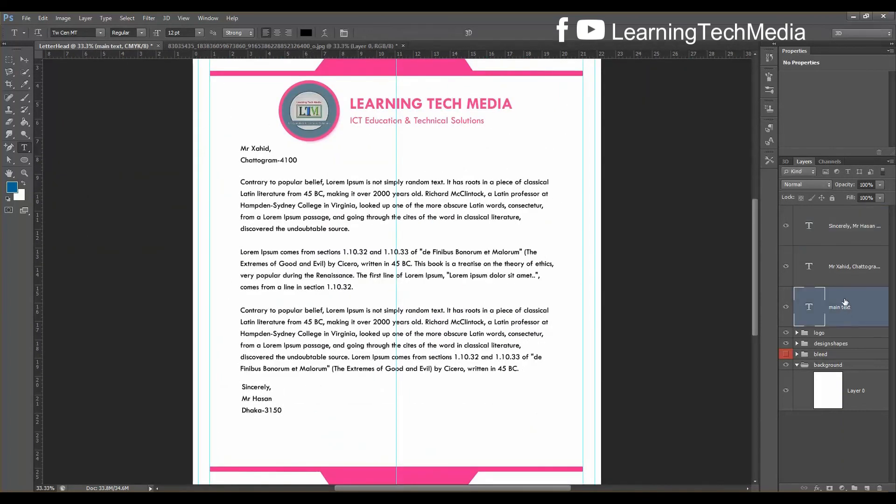
Align the recipient, body and signature text on their left edges and group them
left_click(838, 229, "shift")
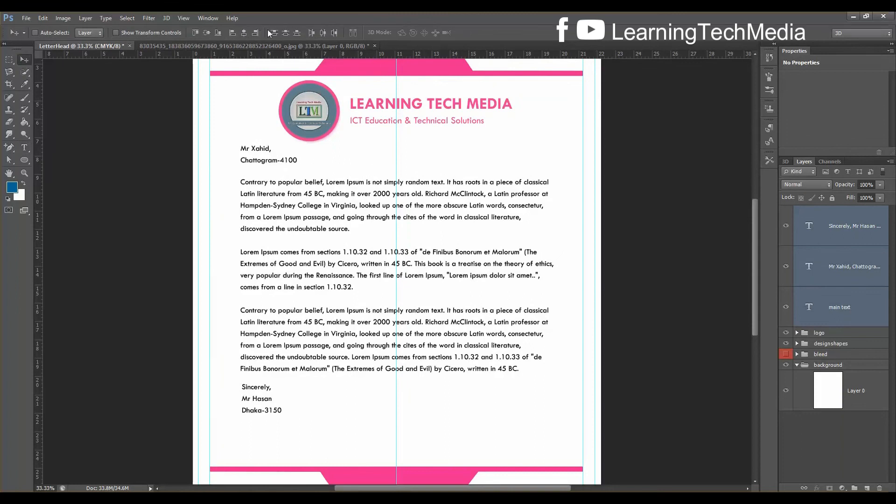
left_click(233, 32)
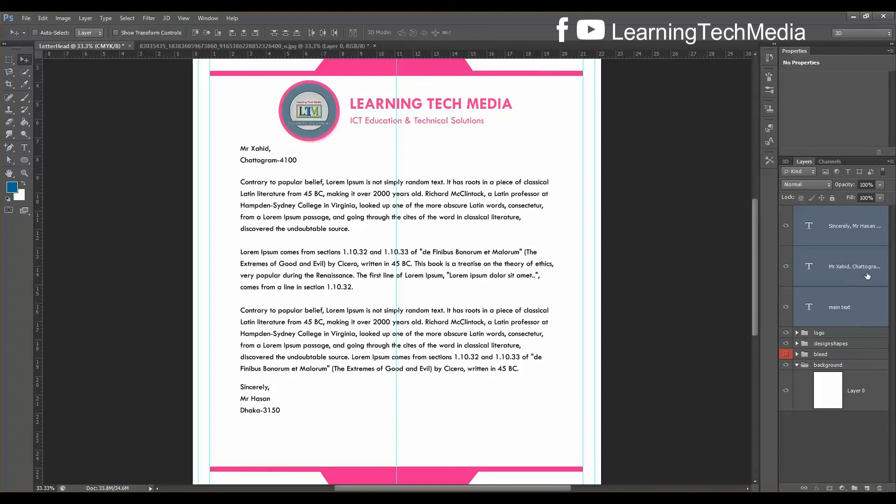
key("ctrl+g")
Rename the new group to 'text' and check its contents
double_click(829, 211)
type("te")
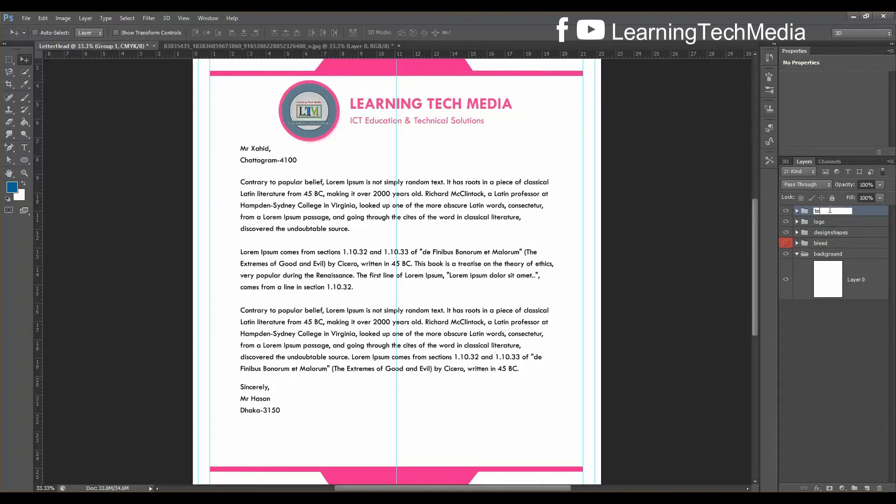
type("xt")
key("Return")
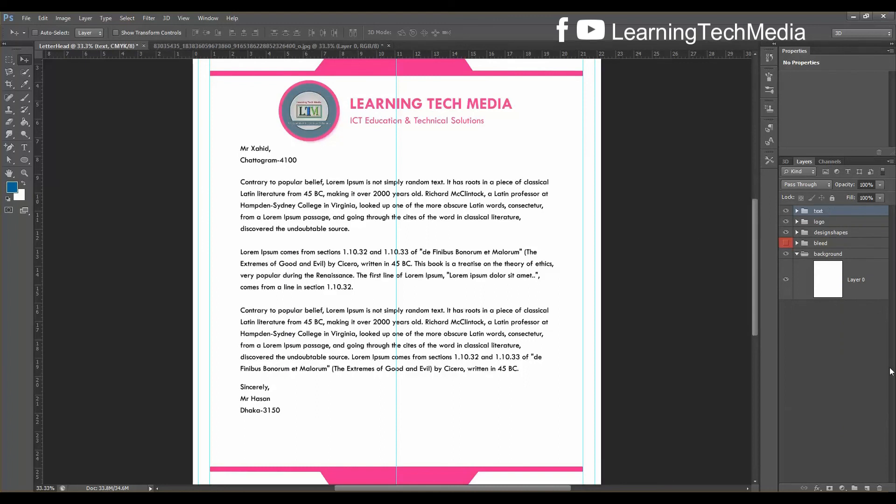
left_click(786, 211)
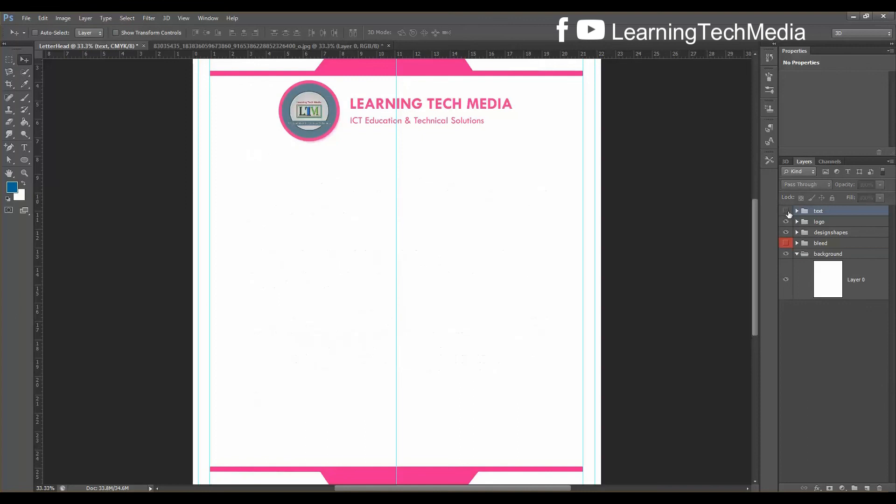
left_click(786, 211)
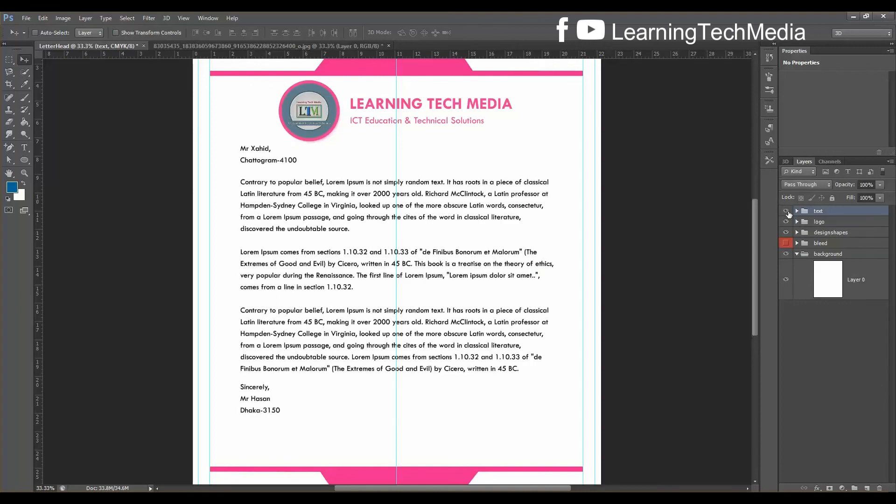
Nudge the whole text group slightly upward on the page
key("ctrl+t")
key("shift+Up")
key("shift+Up")
key("shift+Up")
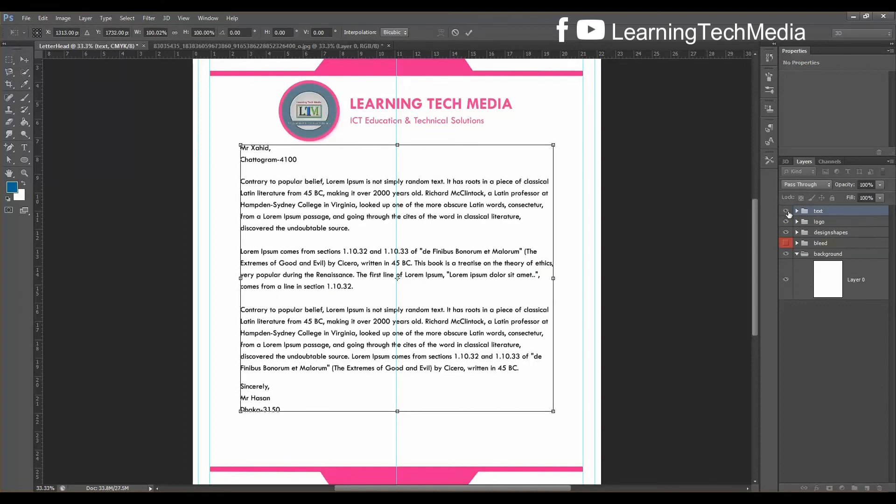
key("Up")
key("Up")
key("Up")
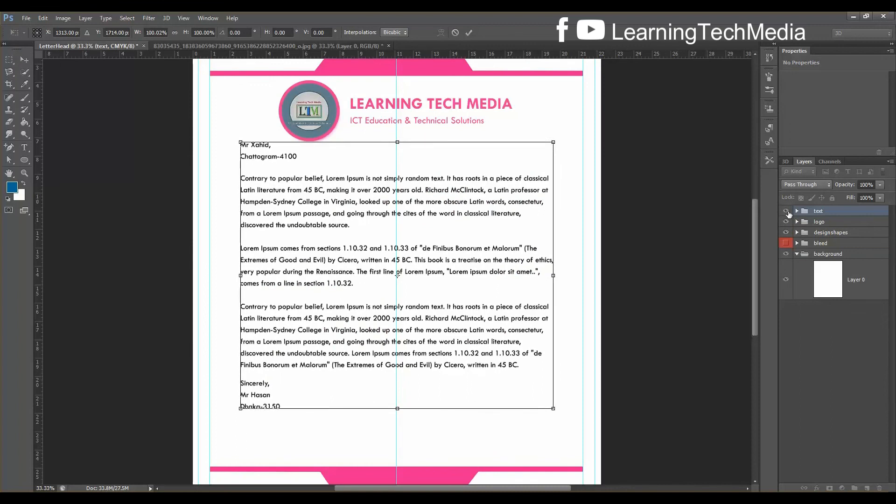
key("Return")
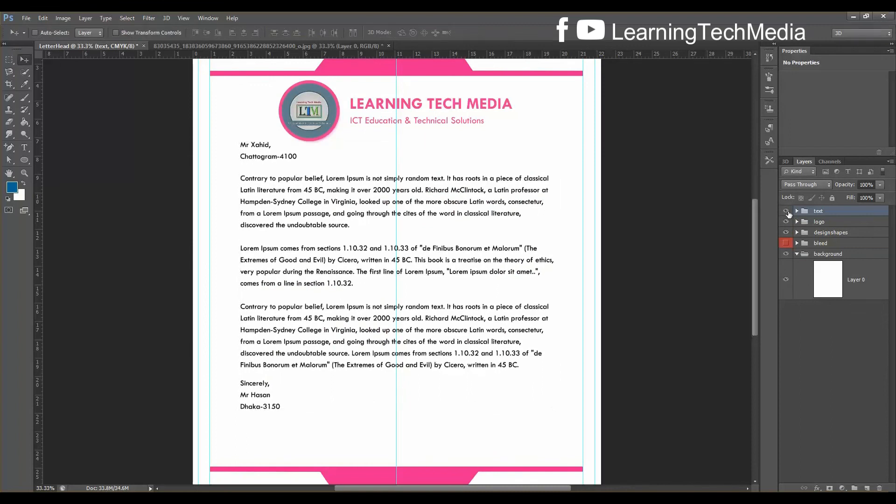
key("ctrl+plus")
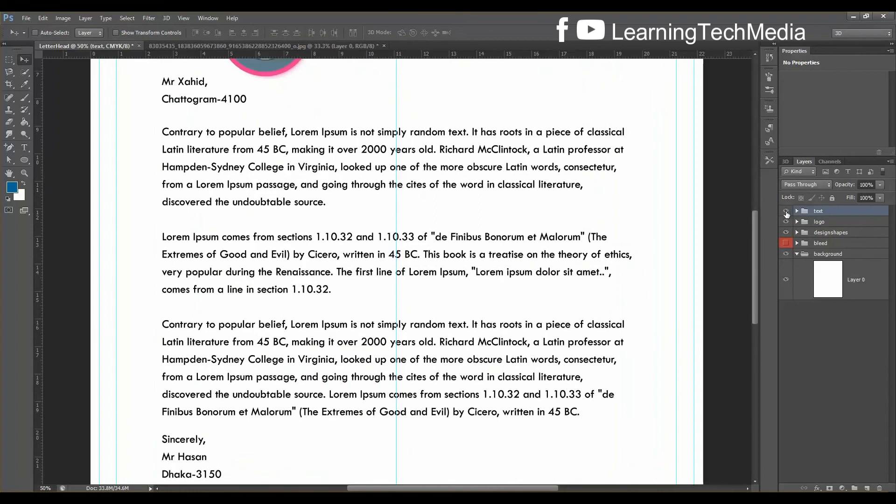
Draw a small circle with the Ellipse tool just above the footer
left_click_drag(757, 251, 760, 290)
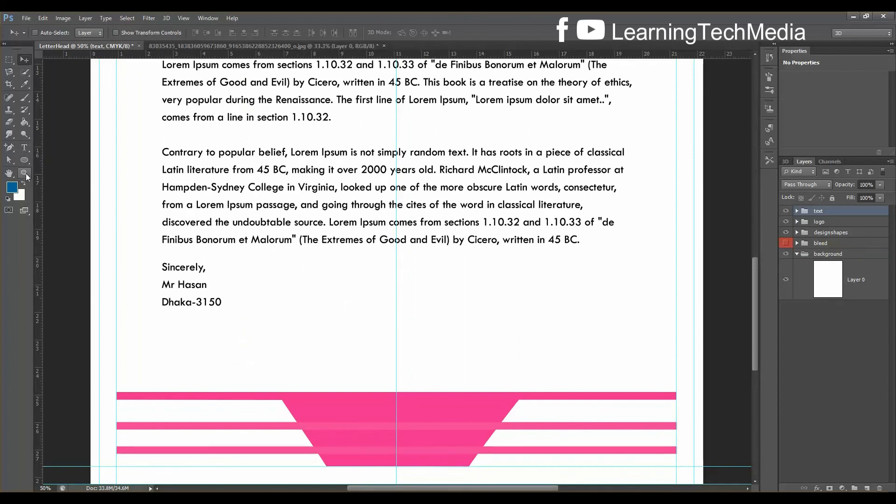
left_click(24, 159)
left_click(55, 180)
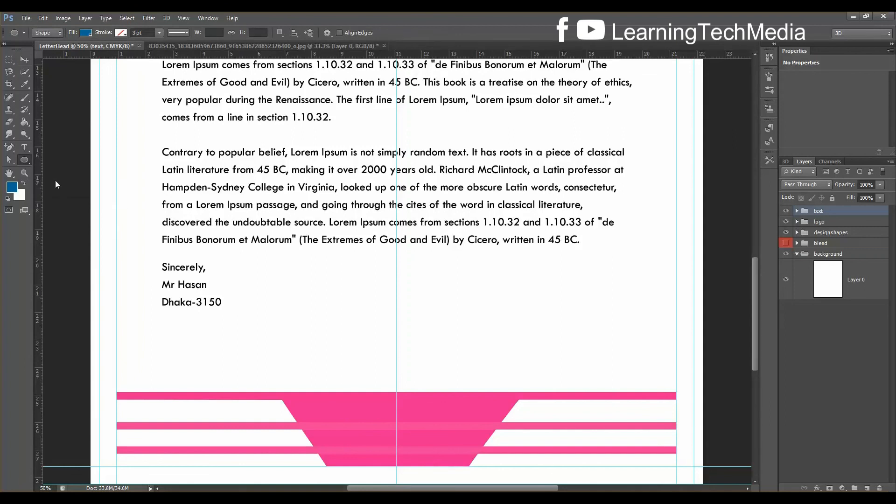
key("i")
left_click(304, 303)
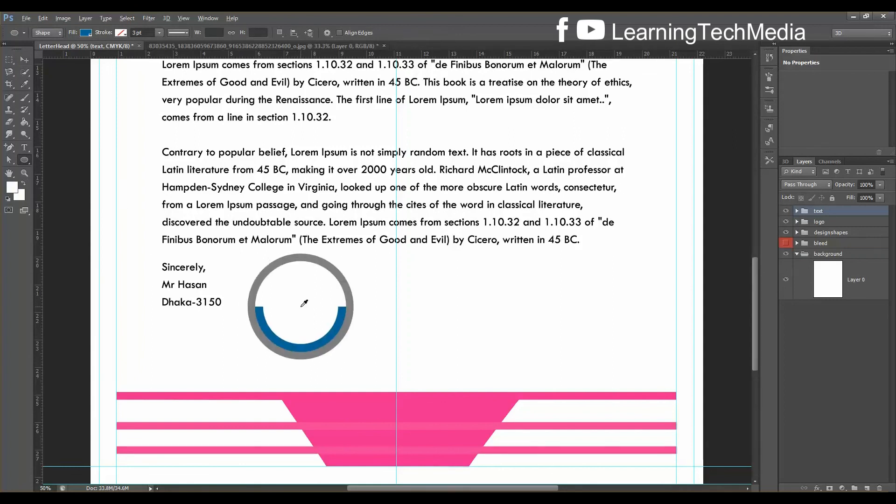
left_click_drag(294, 296, 366, 343)
key("ctrl+z")
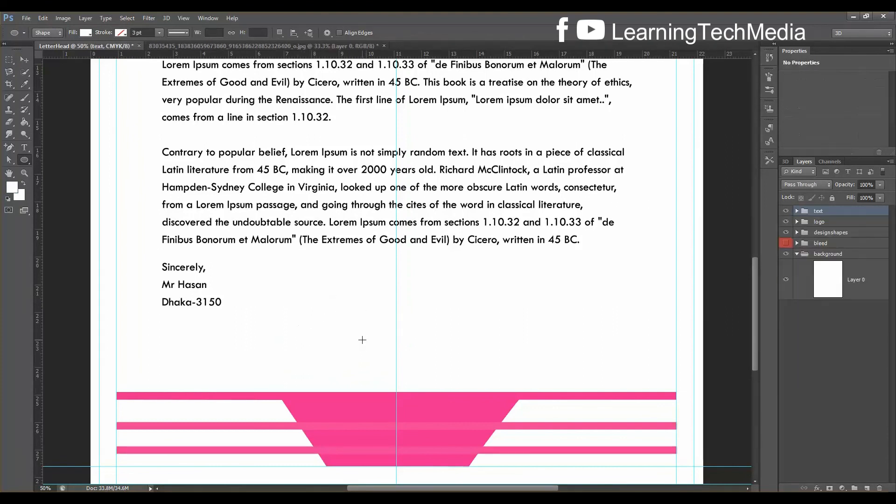
left_click_drag(314, 292, 373, 335)
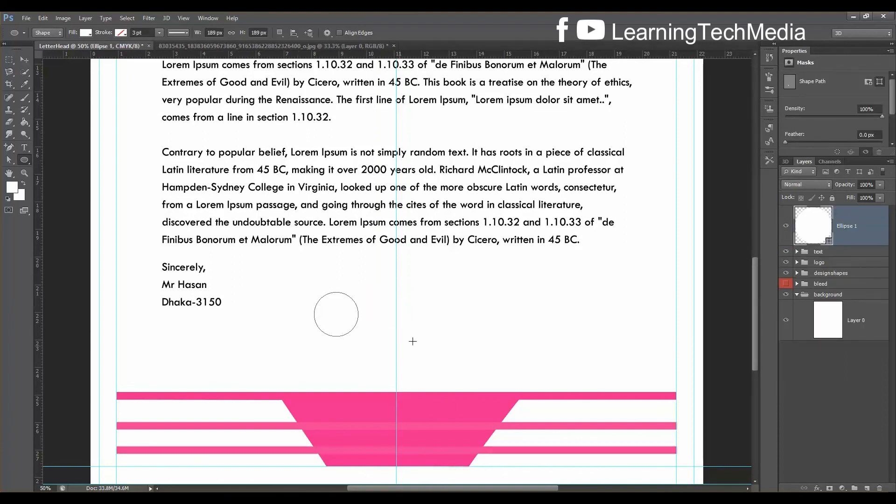
Fill the circle with the footer's pink, ff3399
left_click(86, 33)
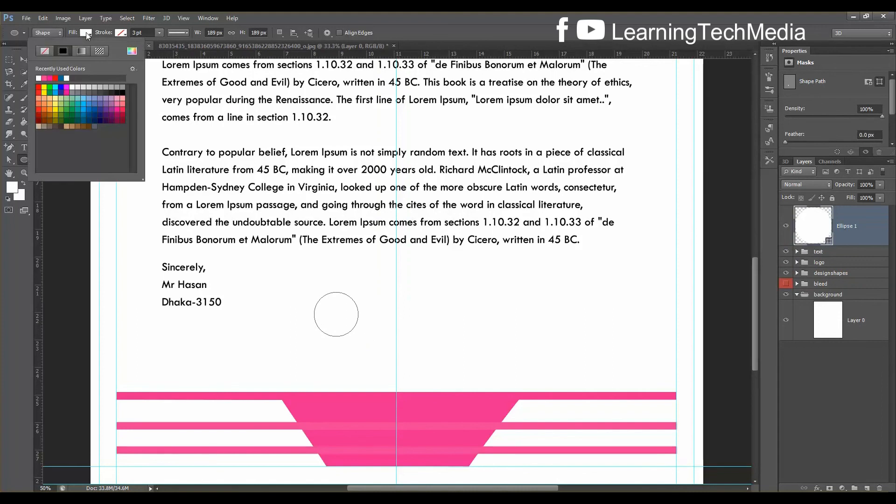
left_click(132, 51)
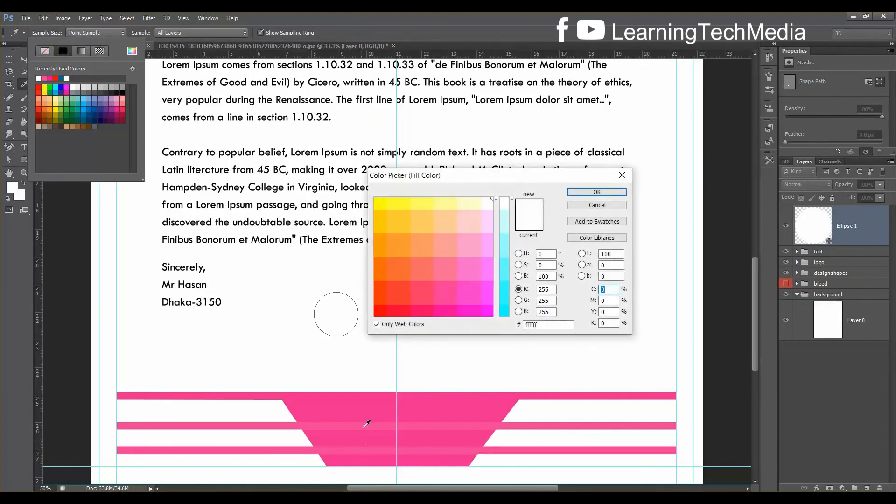
left_click(368, 406)
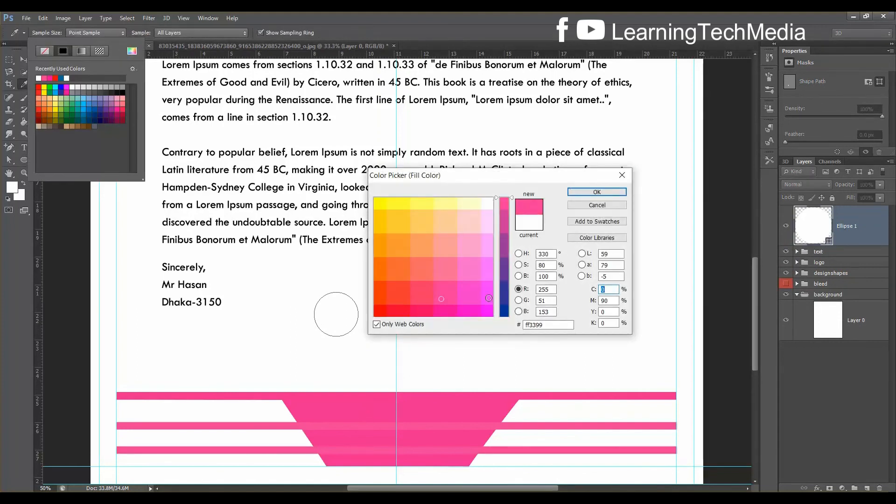
left_click(595, 194)
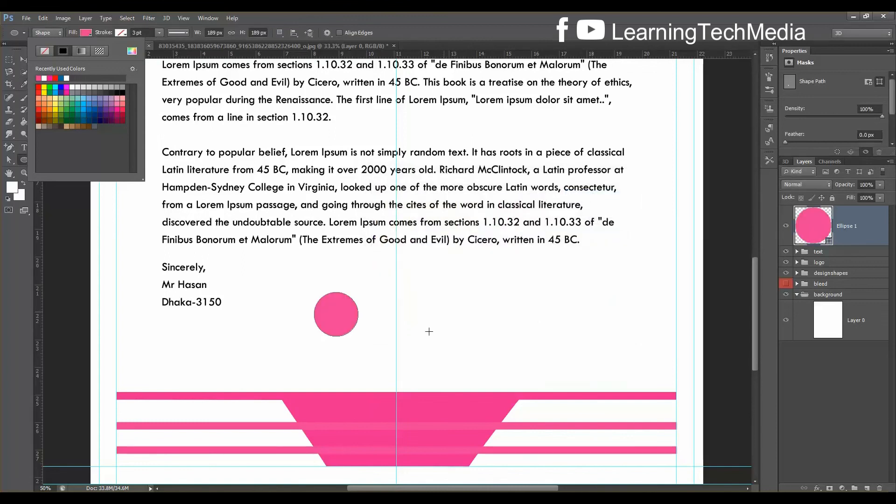
left_click(472, 292)
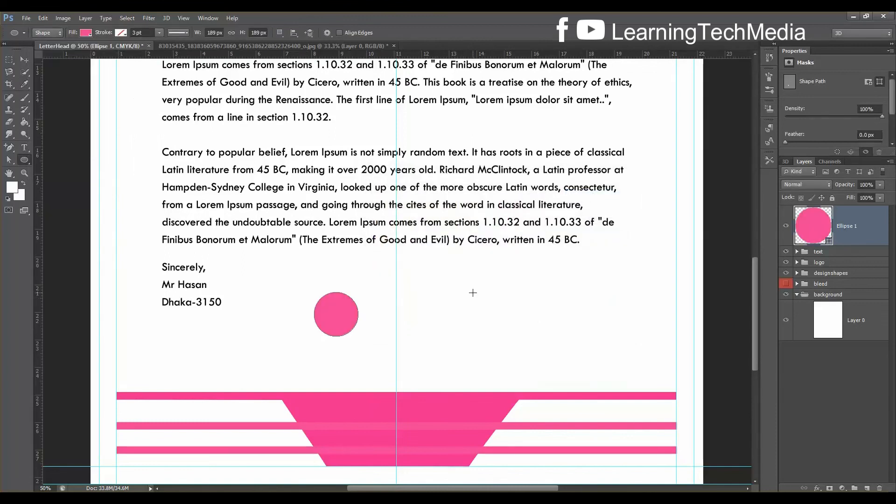
scroll(460, 377, "down", 3)
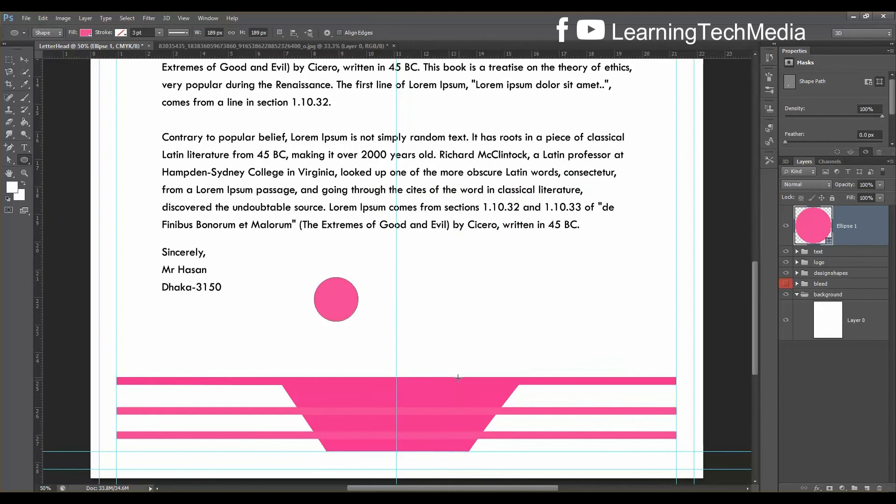
scroll(460, 377, "up", 3)
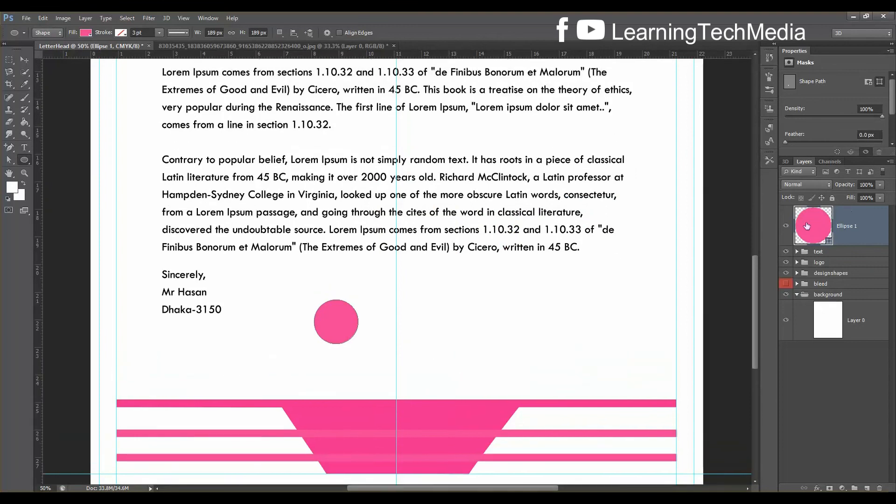
Duplicate the pink circle into a row to its right and bring up the Open dialog
left_click(24, 60)
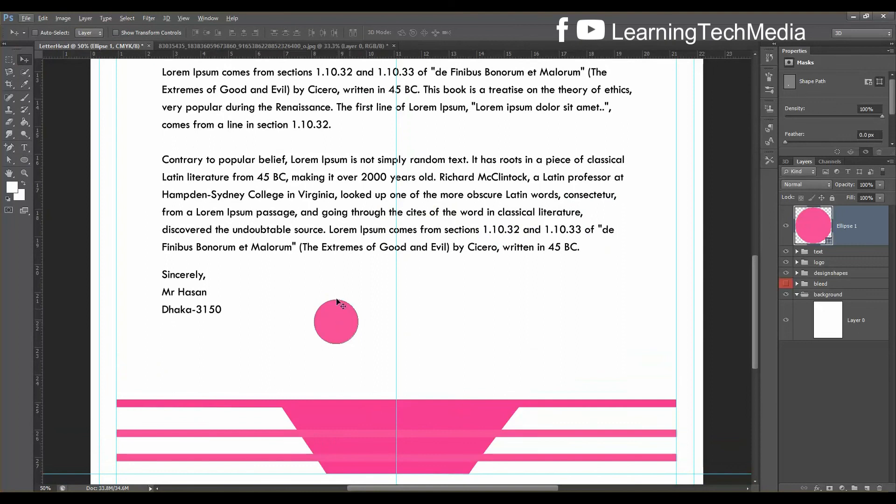
left_click_drag(351, 322, 481, 319)
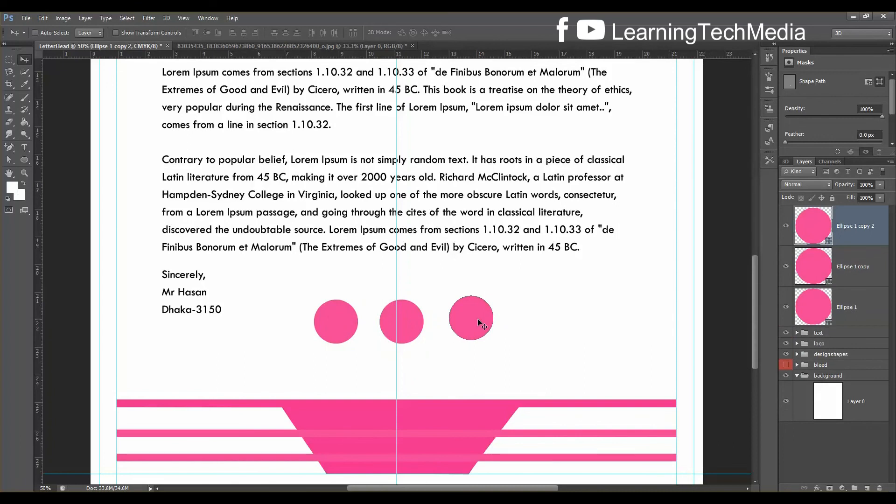
key("ctrl+o")
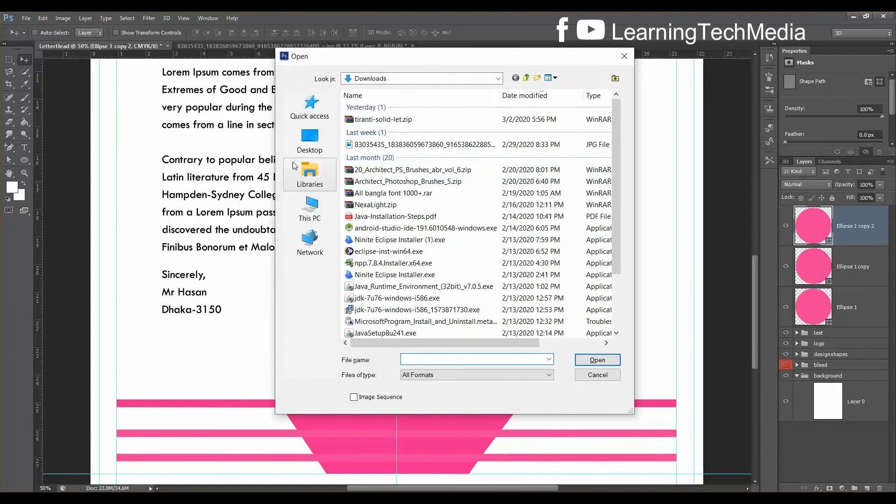
Open placeholder-4.psd and telephone.psd from the Desktop
left_click(321, 136)
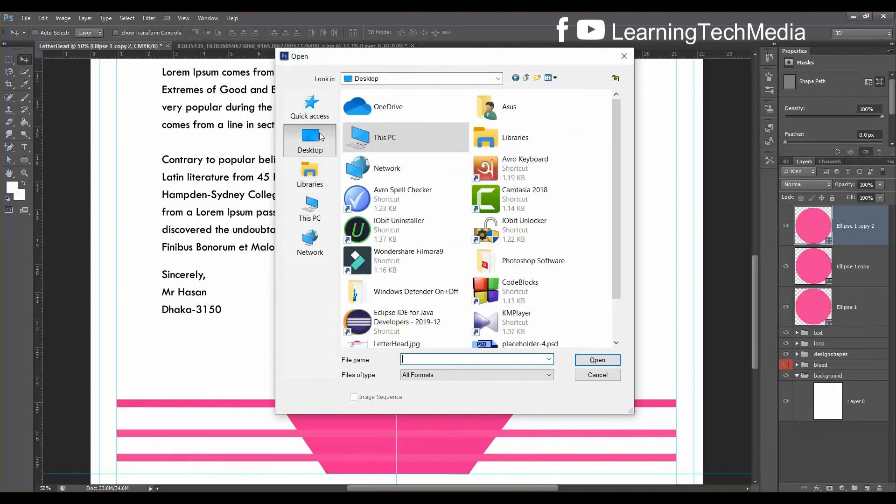
scroll(406, 187, "down", 2)
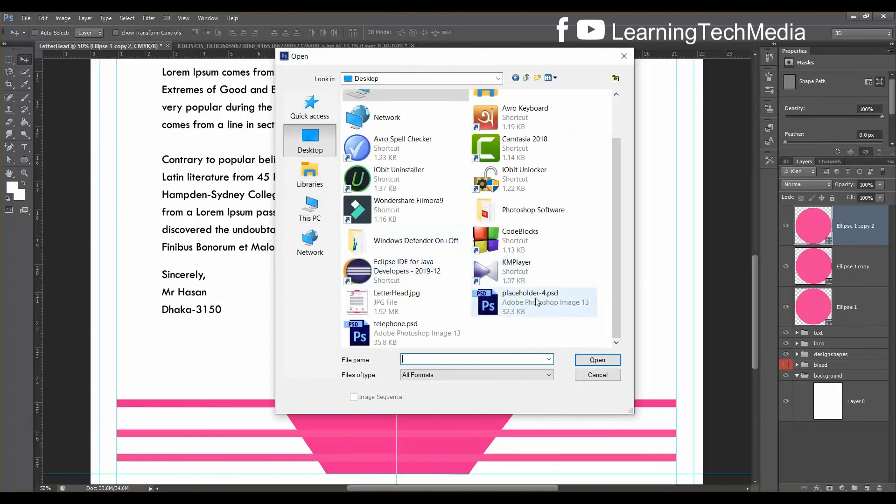
left_click(543, 305)
left_click(396, 329, "ctrl")
left_click(606, 363)
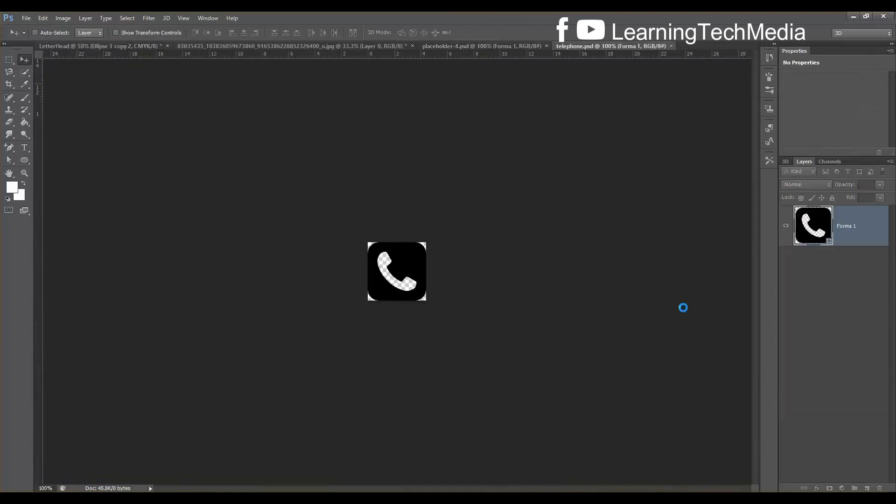
Close the logo image document without saving changes
left_click(512, 43)
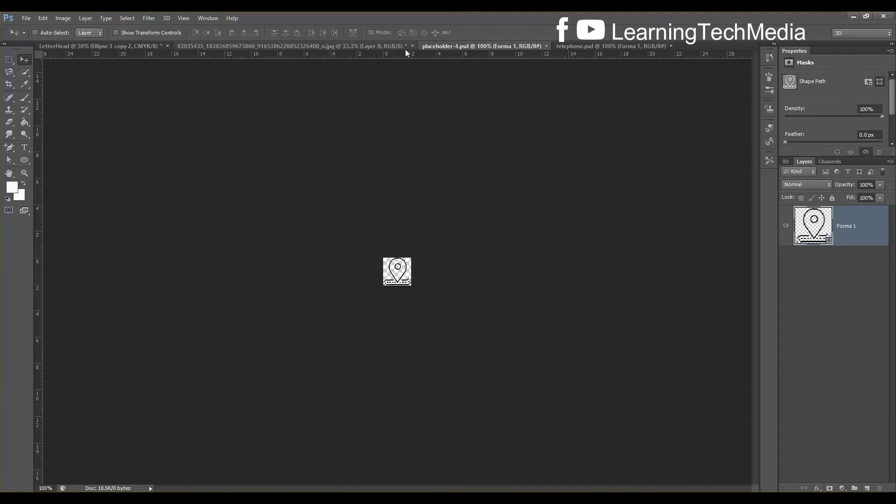
left_click(399, 46)
left_click(413, 45)
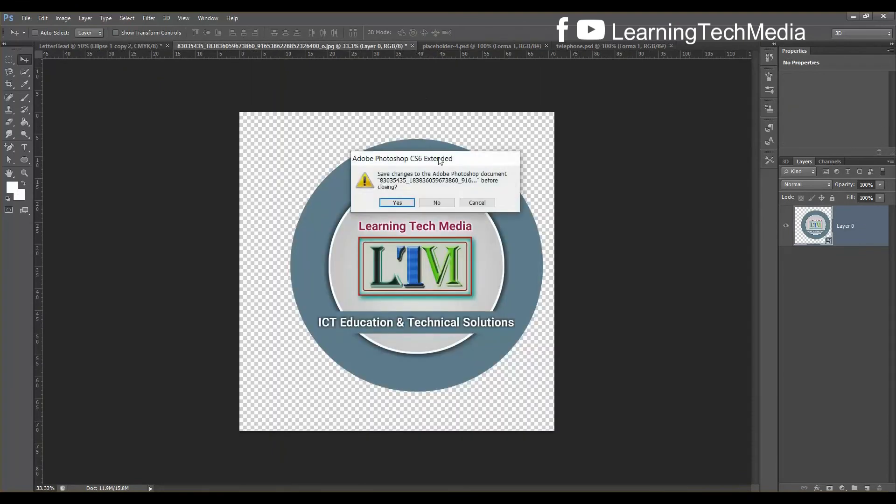
left_click(437, 206)
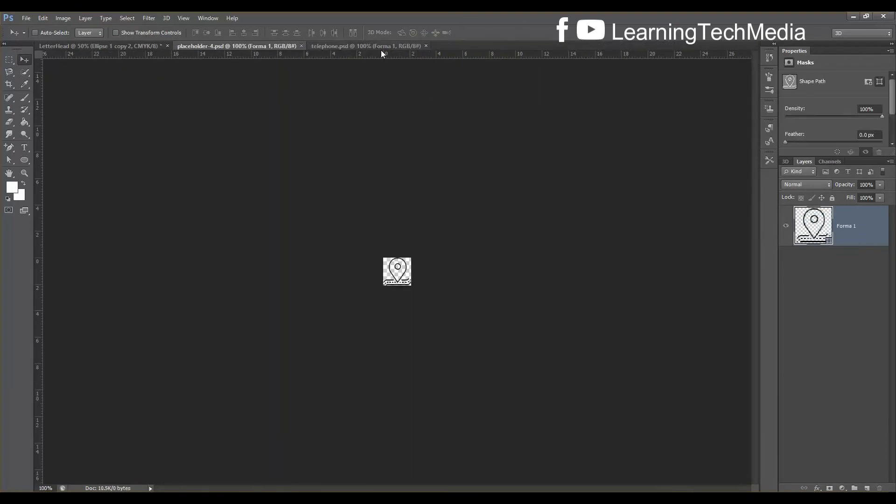
Drag the location pin icon into the LetterHead document and scale it to about 202%
left_click_drag(395, 278, 334, 323)
key("ctrl+t")
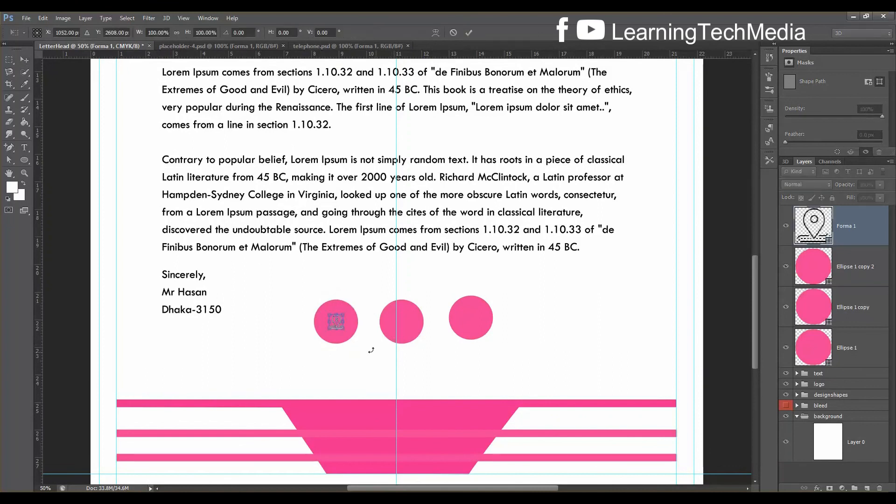
mouse_move(345, 329)
left_mouse_down()
mouse_move(358, 343)
mouse_move(343, 329)
left_mouse_up()
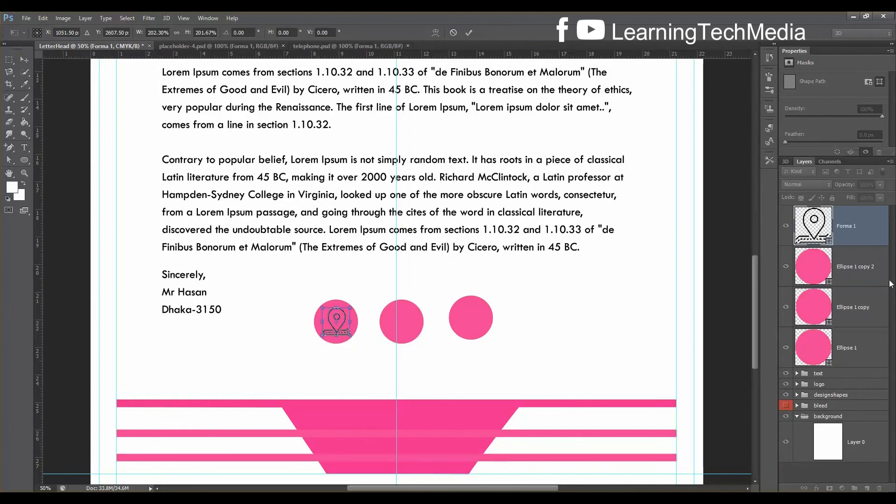
key("Return")
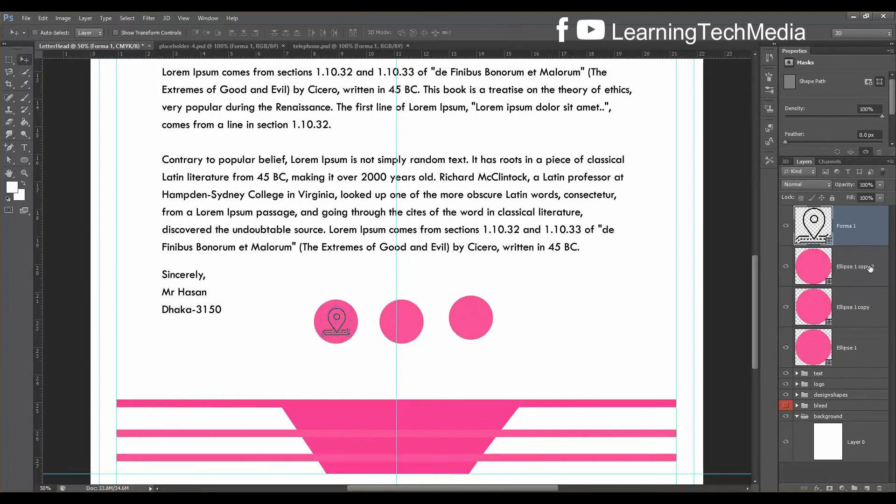
Check the pin against the first pink circle, then select only the Forma 1 layer
left_click(787, 347)
left_click(791, 347)
left_click(819, 351)
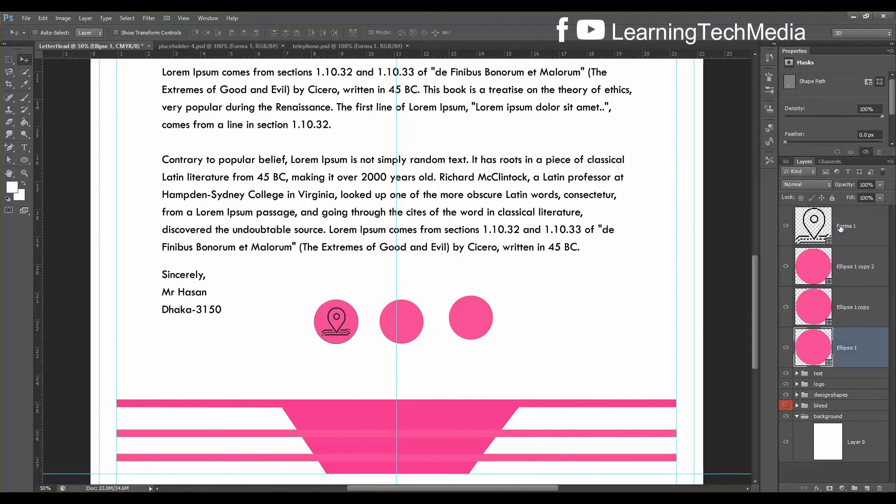
left_click(839, 227, "ctrl")
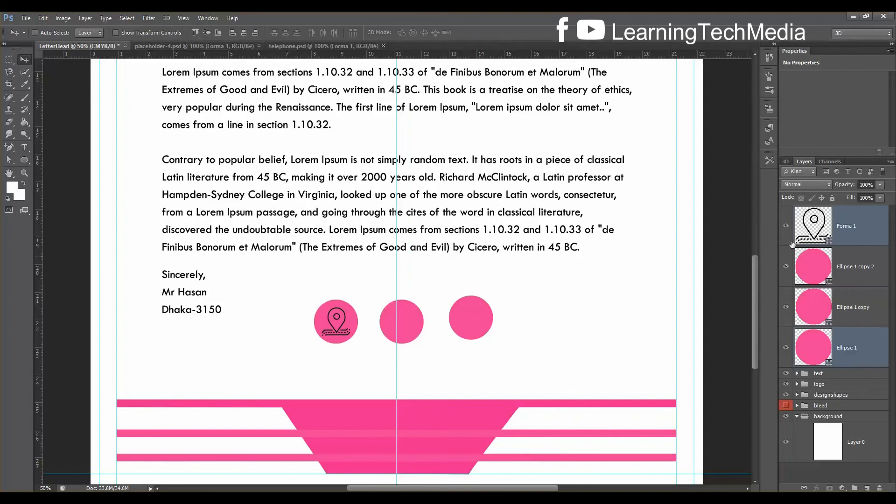
left_click(860, 232)
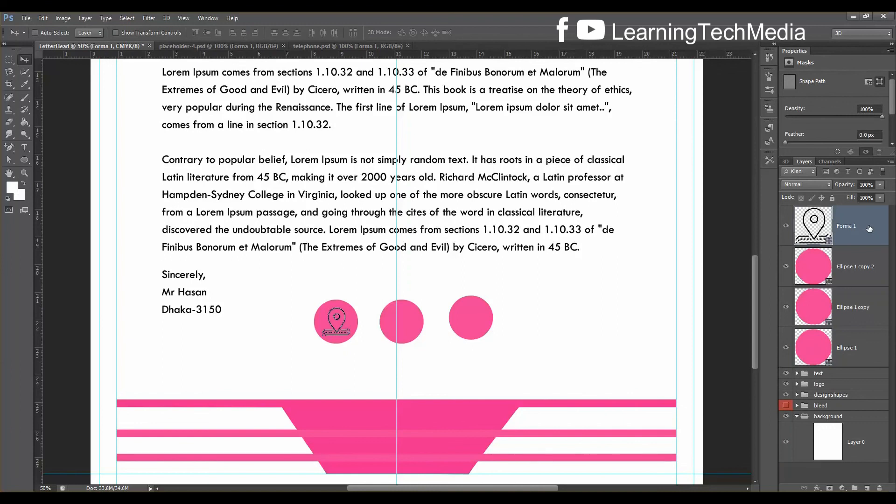
Give the Forma 1 pin icon a white Color Overlay, leaving drop shadow off
double_click(869, 228)
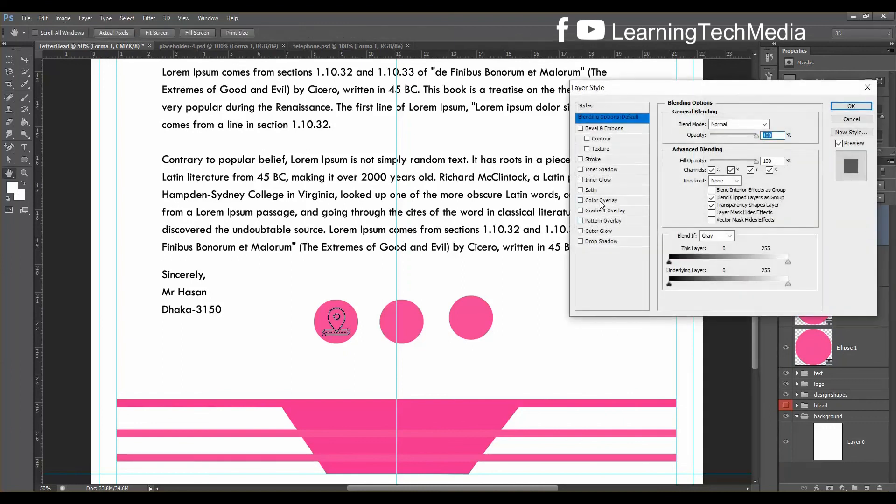
left_click(602, 201)
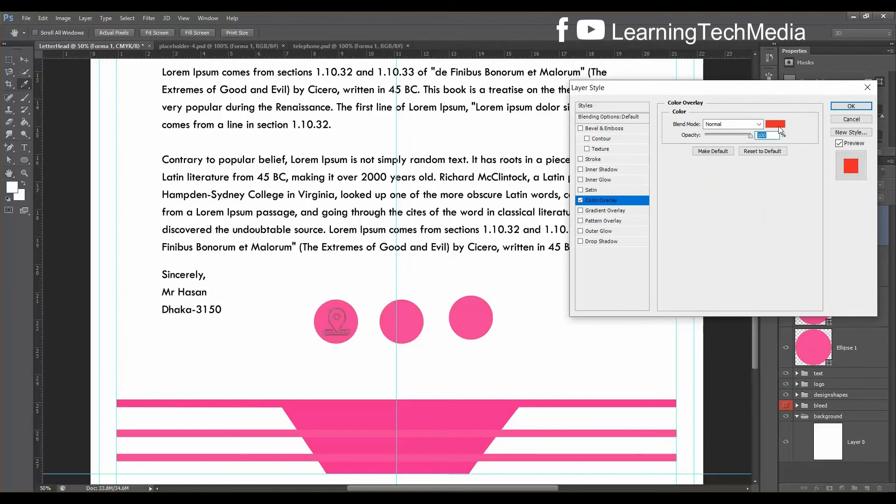
left_click(776, 125)
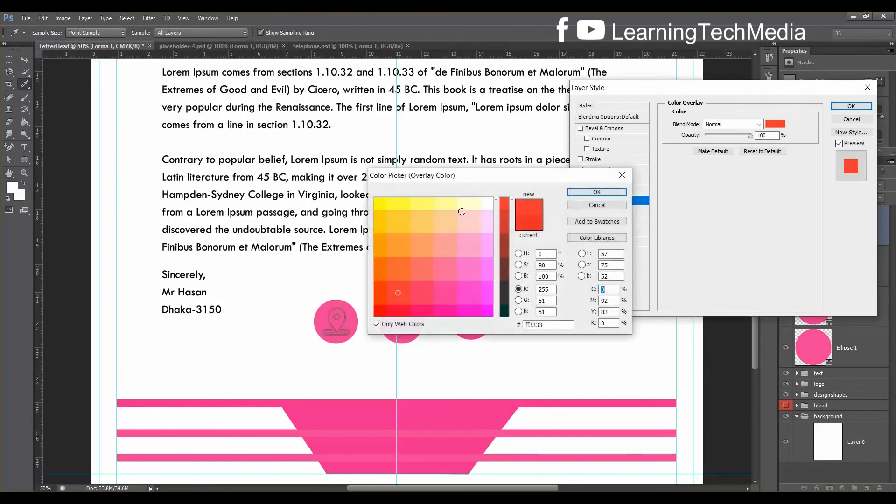
left_click(491, 199)
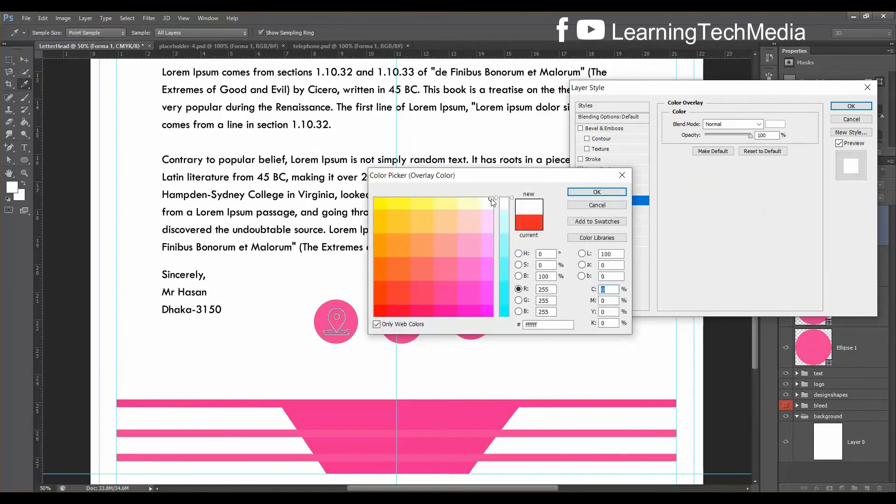
left_click(596, 193)
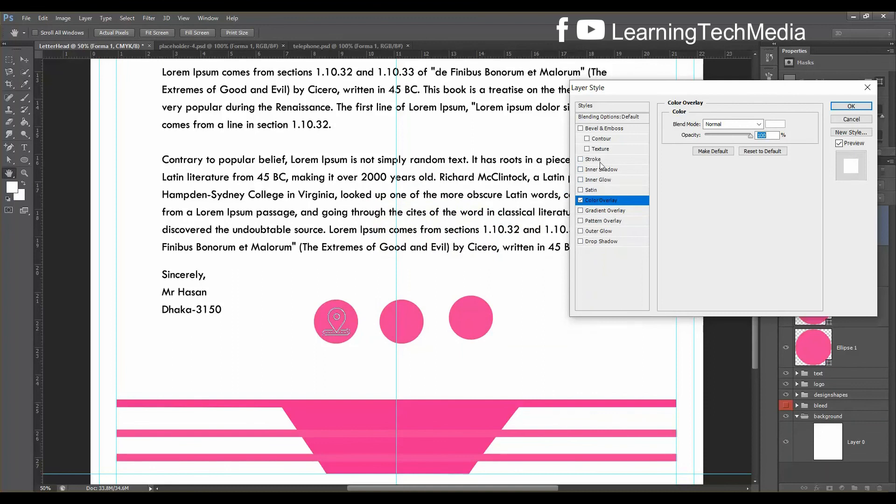
left_click(595, 242)
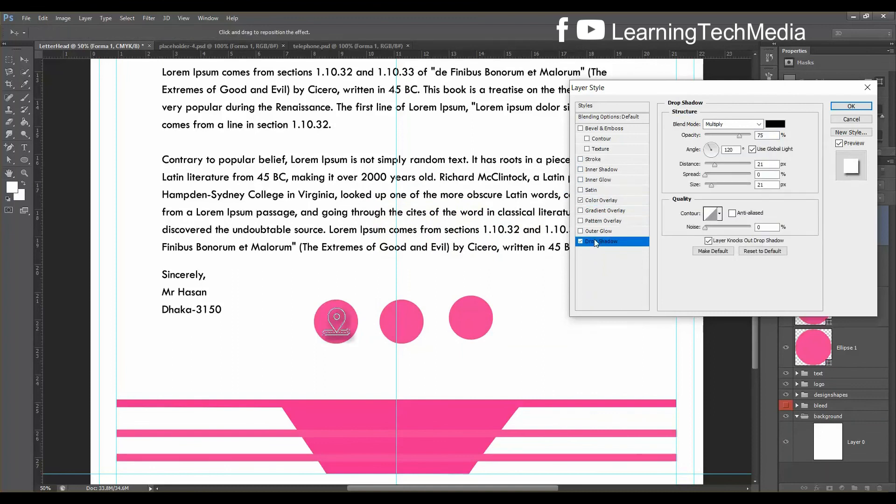
left_click(581, 241)
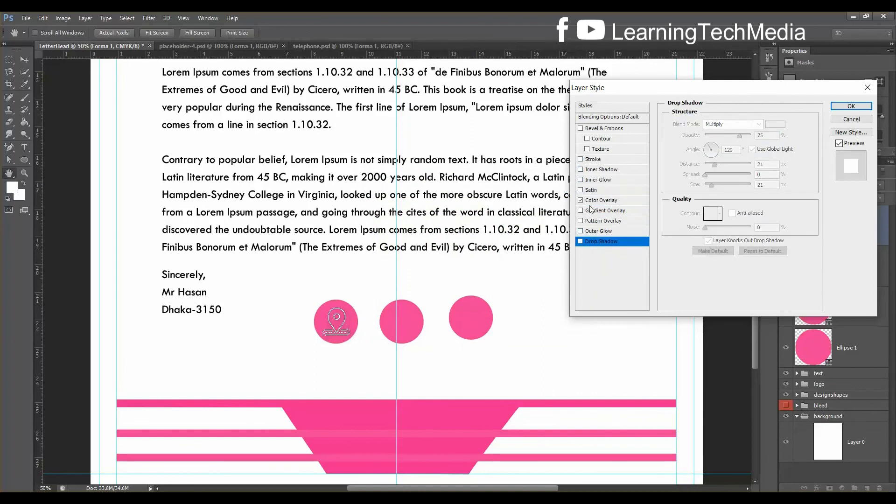
Add a smaller white Stroke to the pin icon, then select it with Ellipse 1
left_click(599, 160)
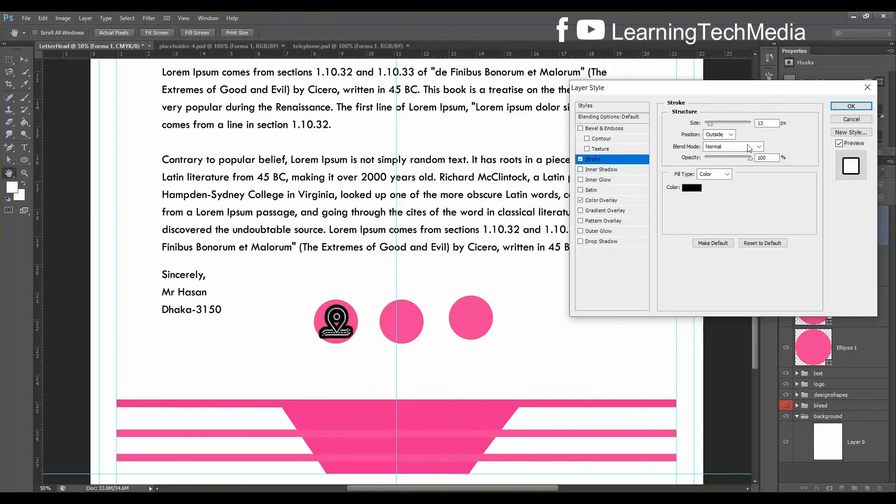
left_click(692, 188)
left_click(492, 197)
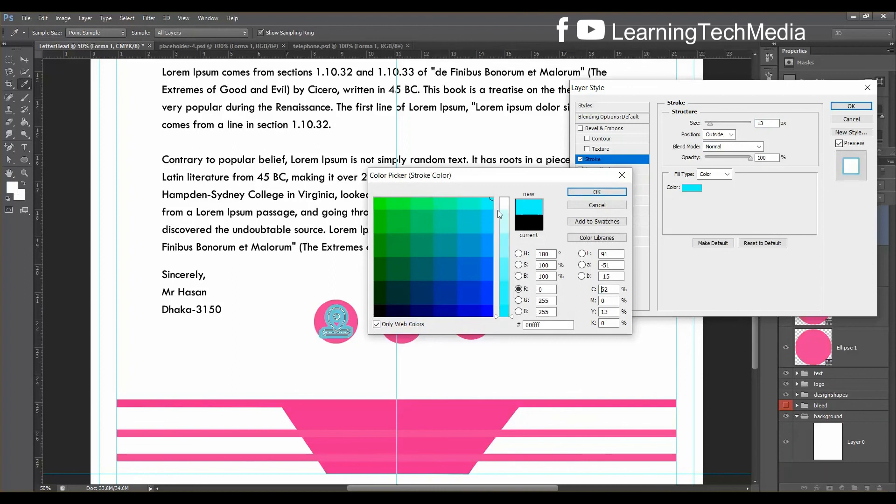
left_click_drag(502, 210, 507, 189)
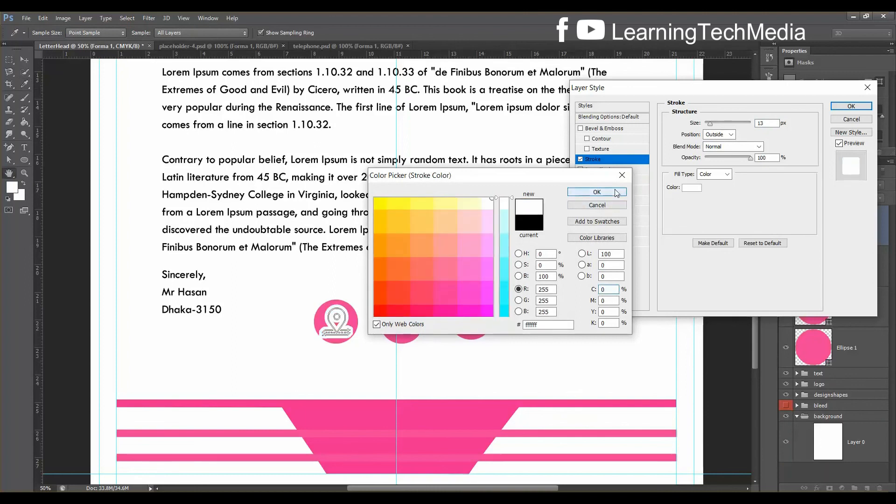
left_click(624, 194)
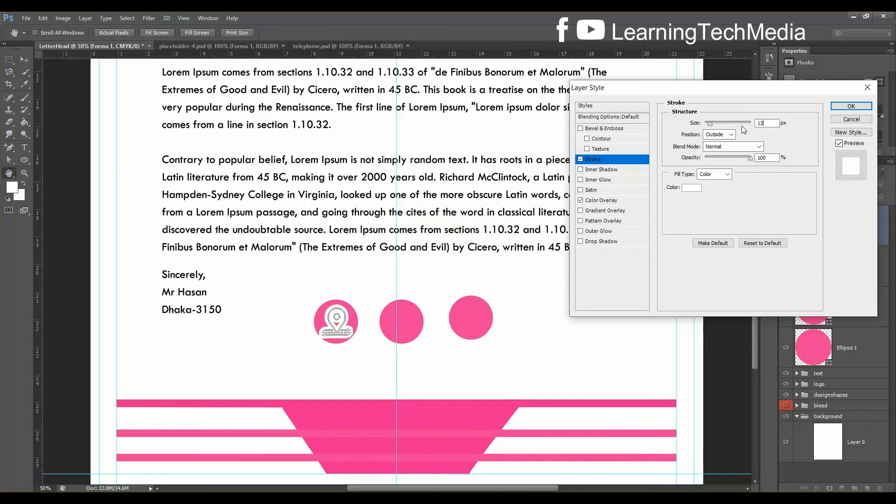
left_click_drag(764, 123, 750, 123)
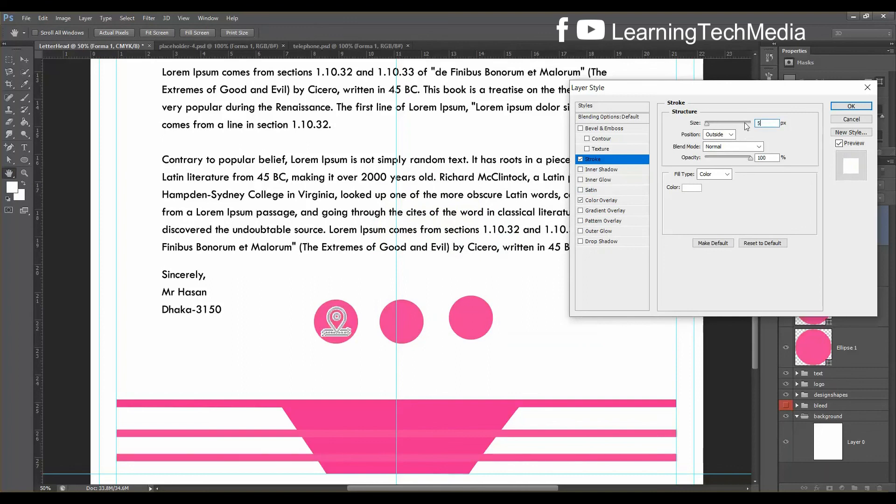
key("Return")
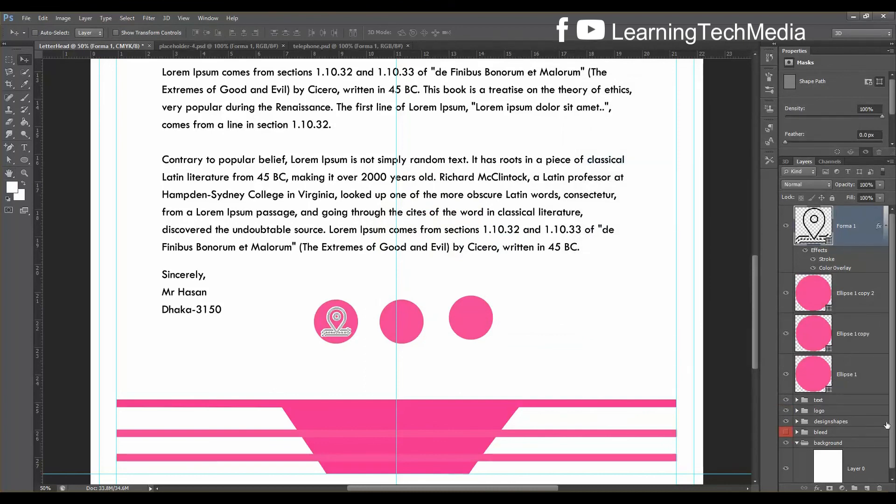
left_click(854, 378)
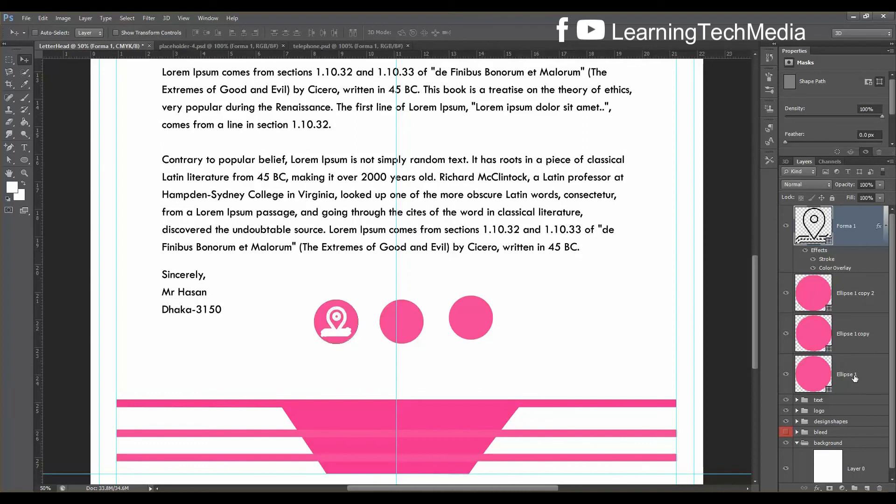
left_click(846, 230, "ctrl")
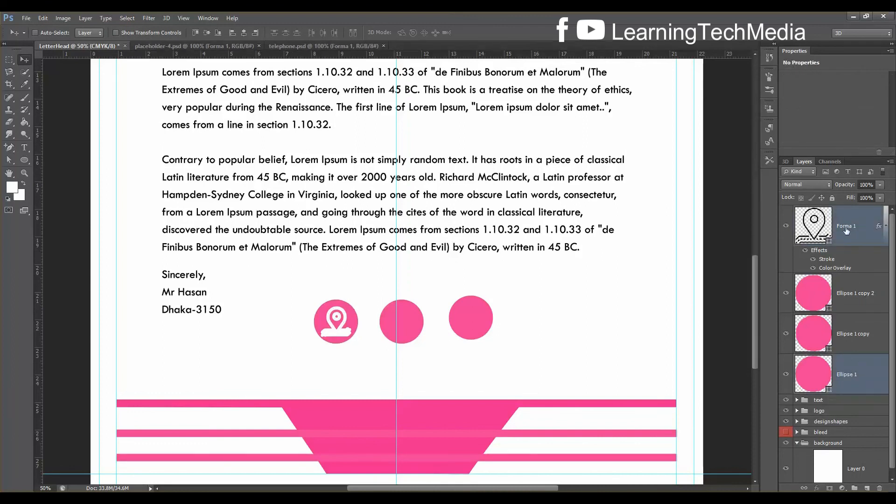
Group the first circle and pin icon layers and name the group 'location'
key("ctrl+g")
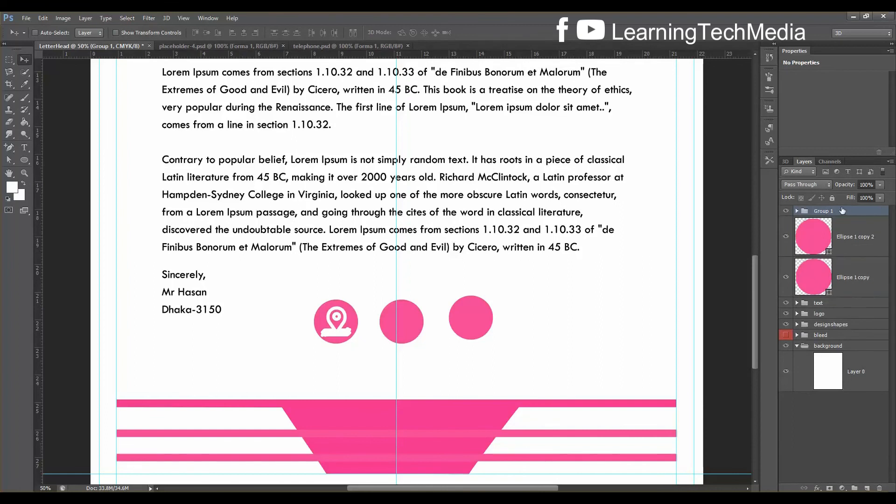
double_click(828, 211)
type("location")
key("Return")
Bring the phone icon from telephone.psd onto the letterhead's middle pink circle
left_click(786, 211)
left_click(785, 211)
left_click(335, 46)
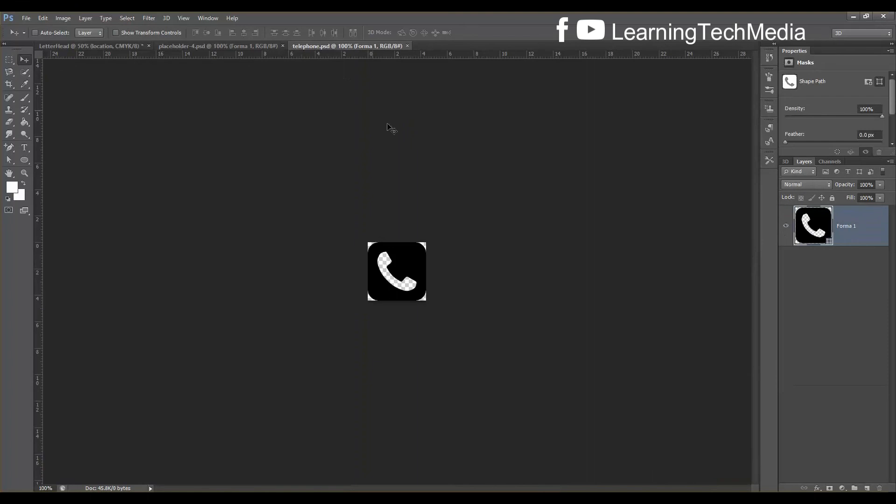
left_click_drag(397, 271, 405, 324)
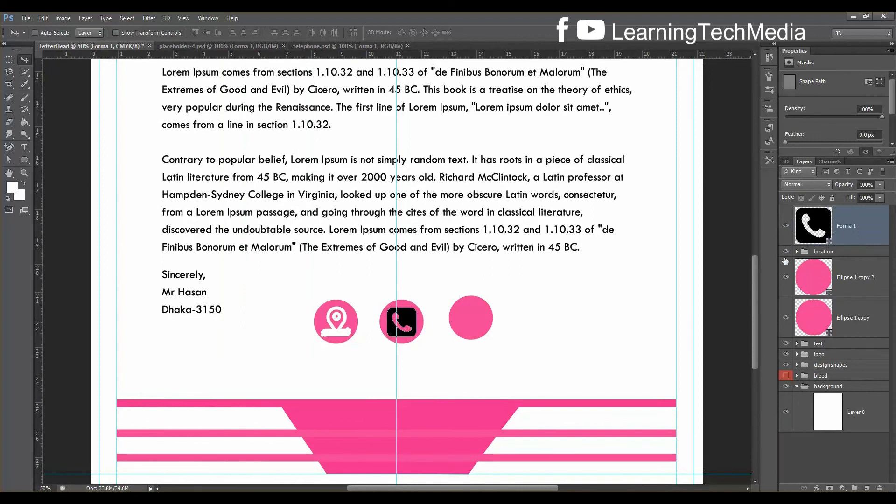
Make the phone icon white with a Color Overlay layer effect
key("h")
double_click(871, 226)
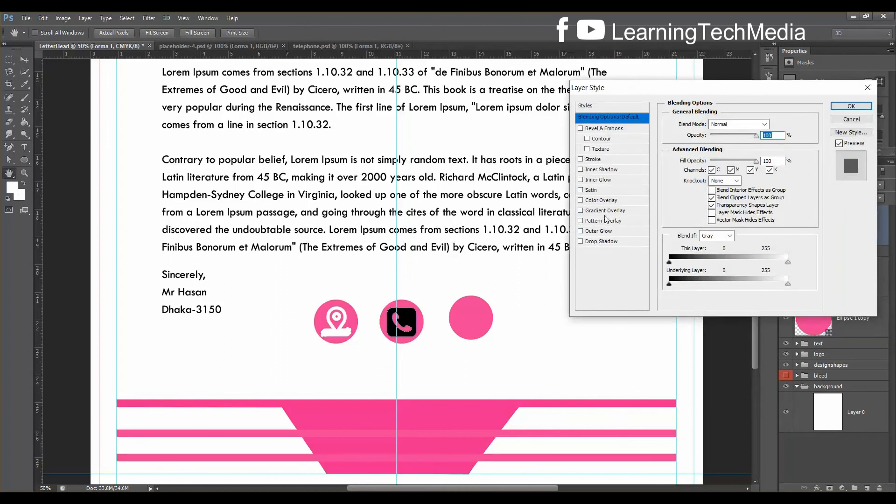
left_click(600, 203)
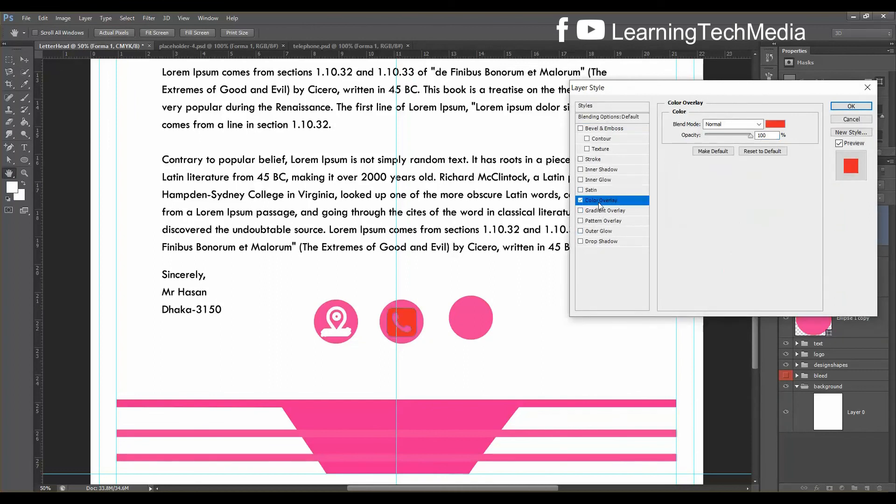
left_click(779, 125)
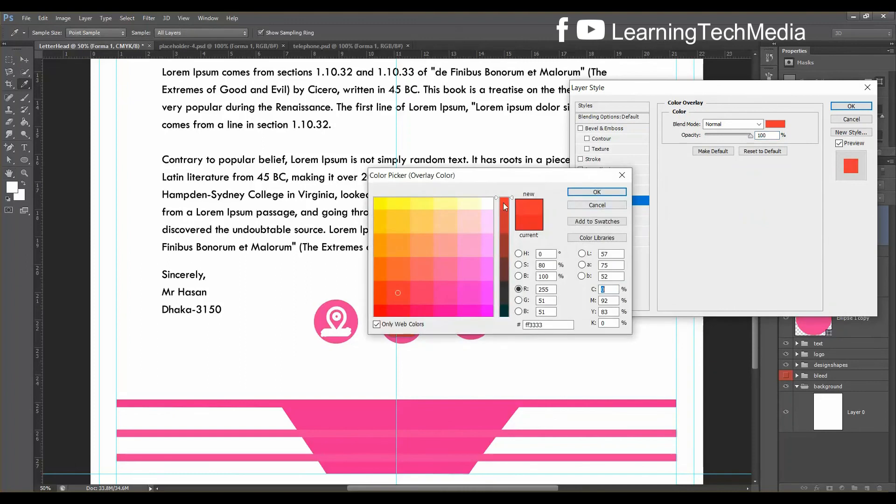
left_click(490, 199)
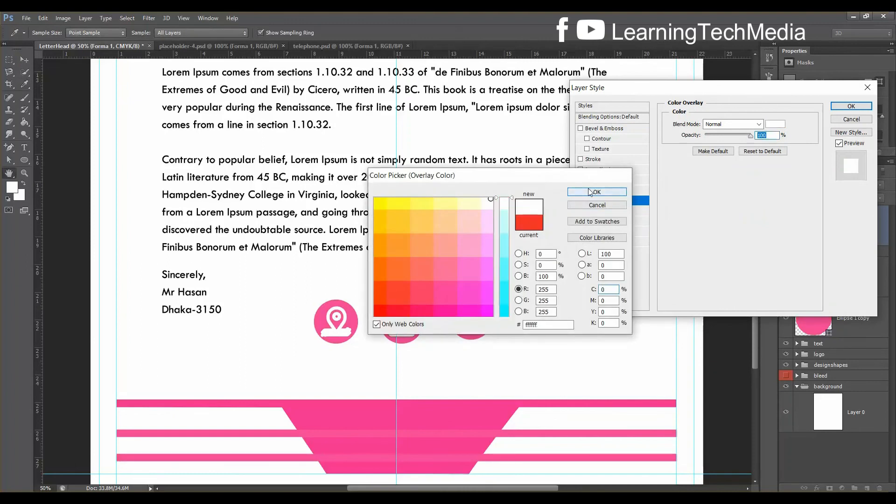
left_click(590, 192)
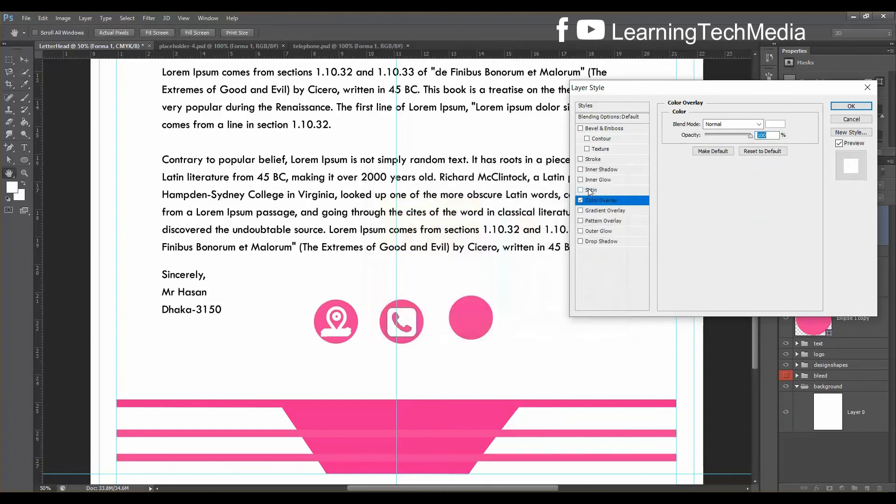
left_click(852, 106)
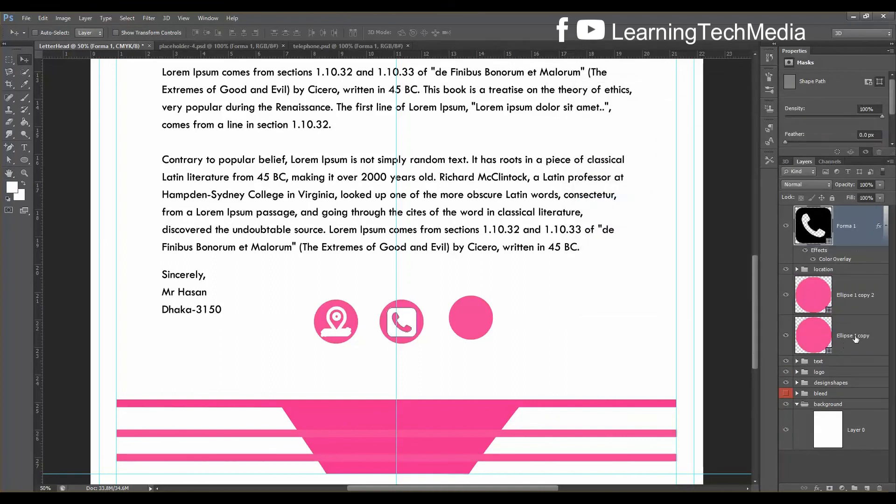
Vertically centre the phone icon on the Ellipse 1 copy circle and group them as 'phone'
left_click(786, 335)
left_click(785, 335)
left_click(832, 340)
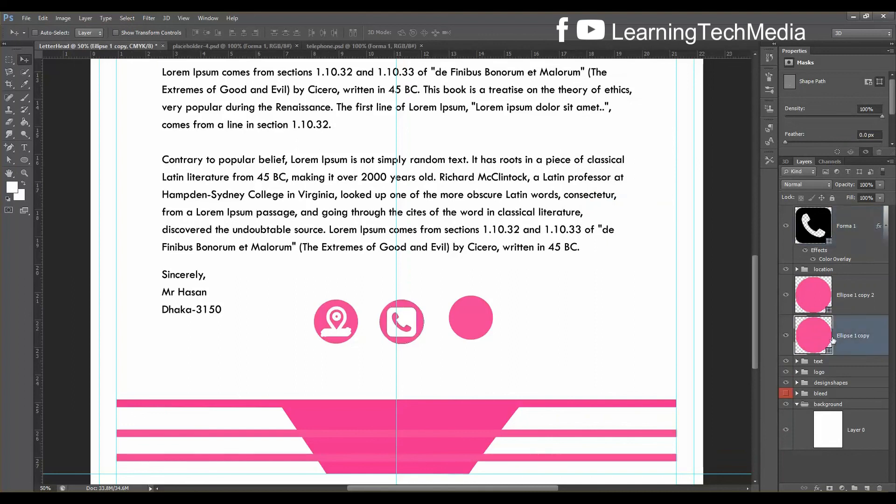
left_click(845, 226, "ctrl")
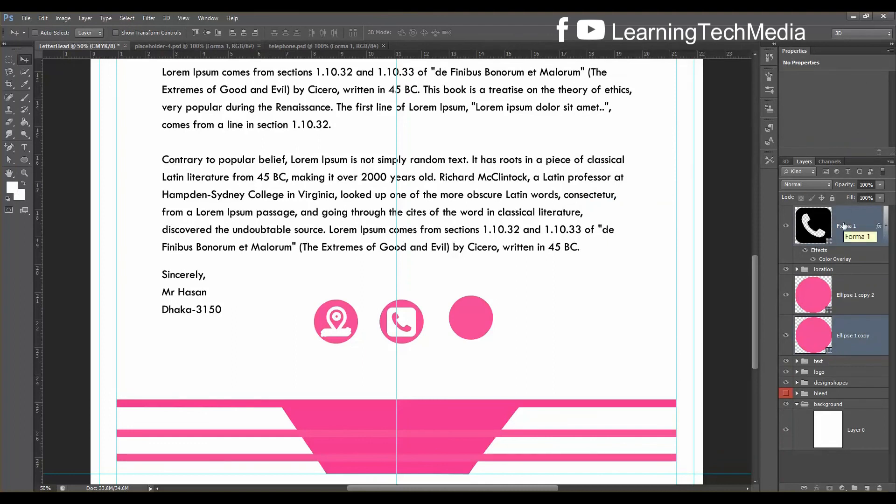
left_click(207, 33)
key("ctrl+g")
double_click(834, 211)
type("phone")
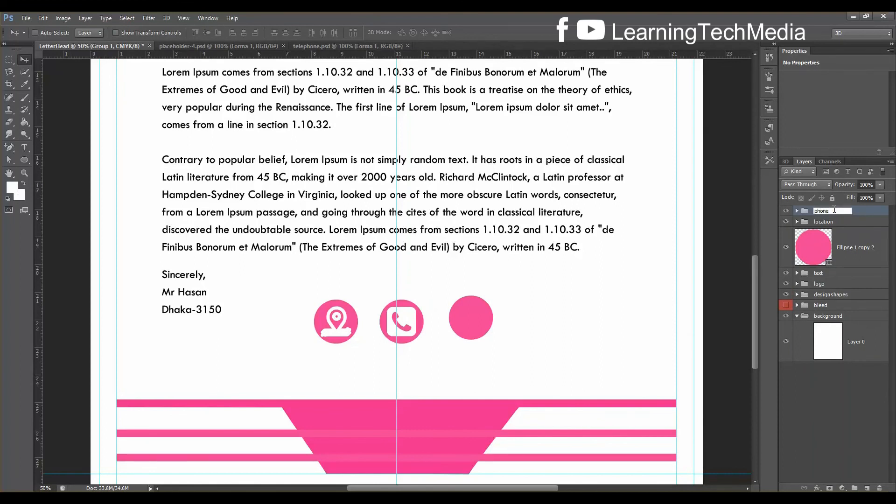
key("Return")
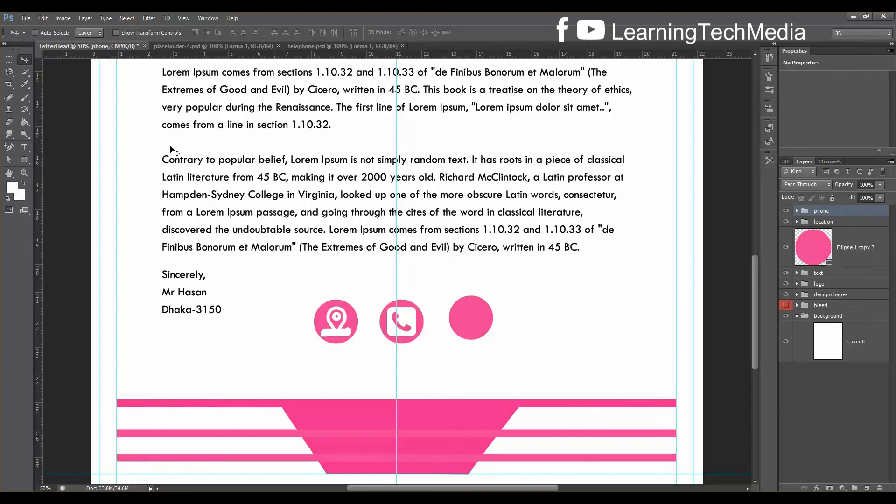
Draw the plain envelope custom shape over the third pink circle
left_click(27, 159)
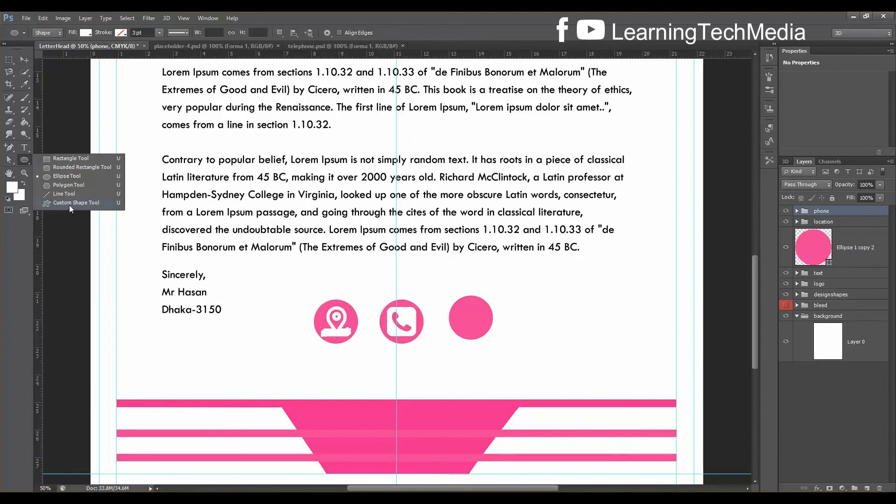
left_click(71, 202)
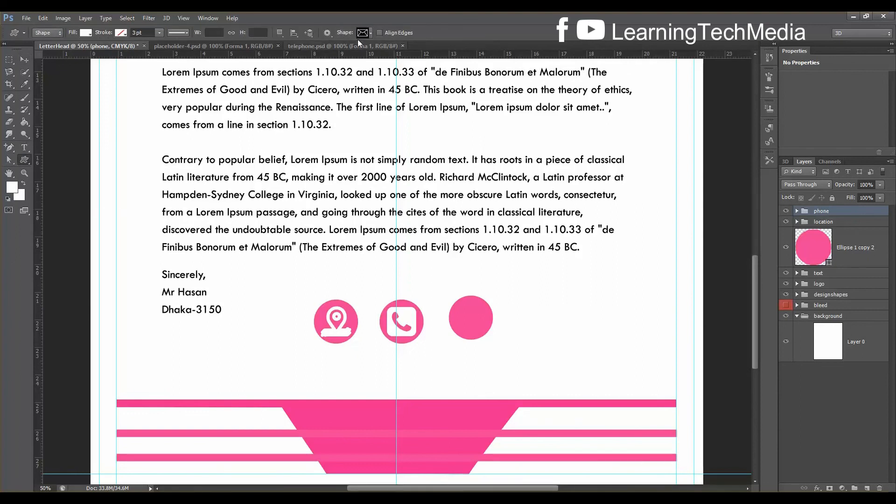
left_click(370, 33)
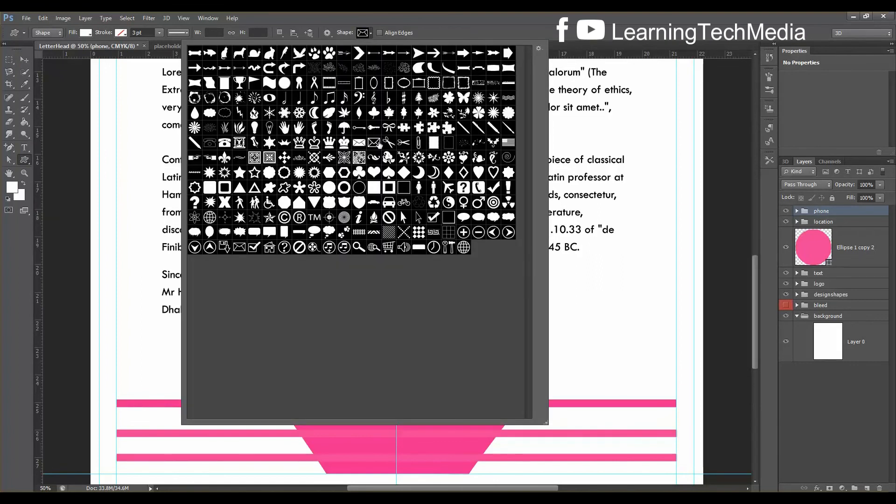
left_click(359, 143)
left_click(441, 19)
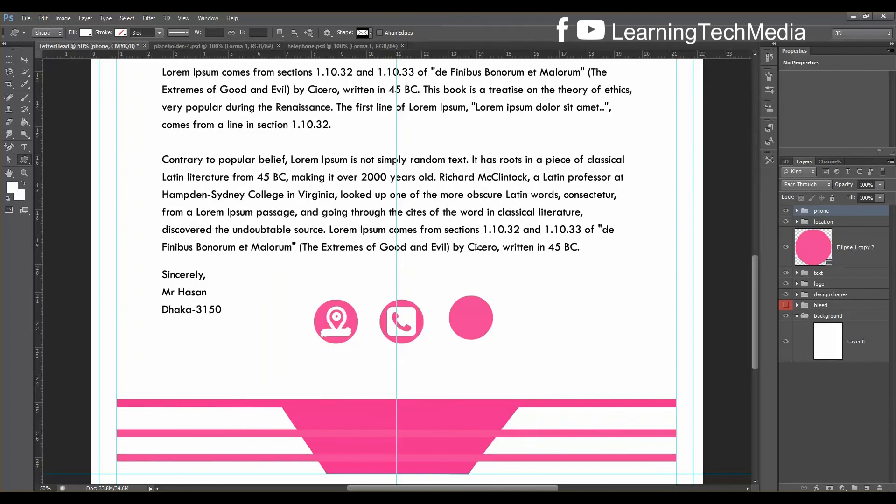
left_click_drag(459, 307, 487, 336)
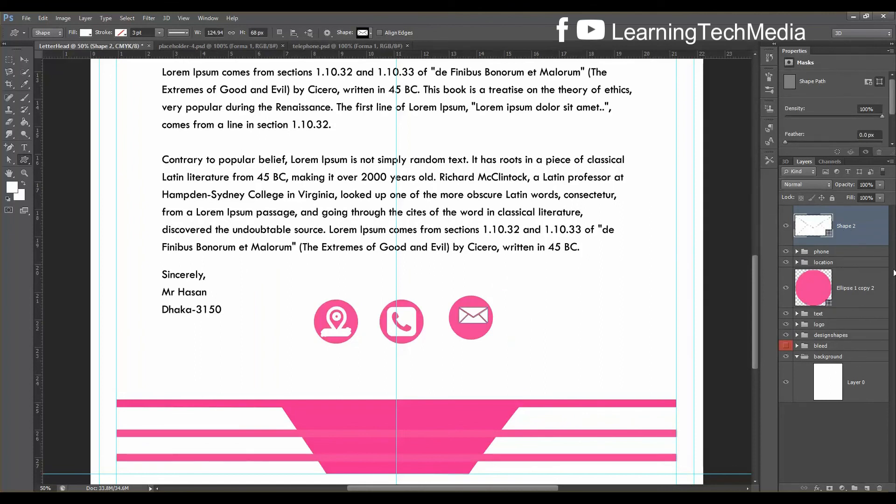
Centre the envelope horizontally and vertically on the third circle and group them
left_click(851, 295, "ctrl")
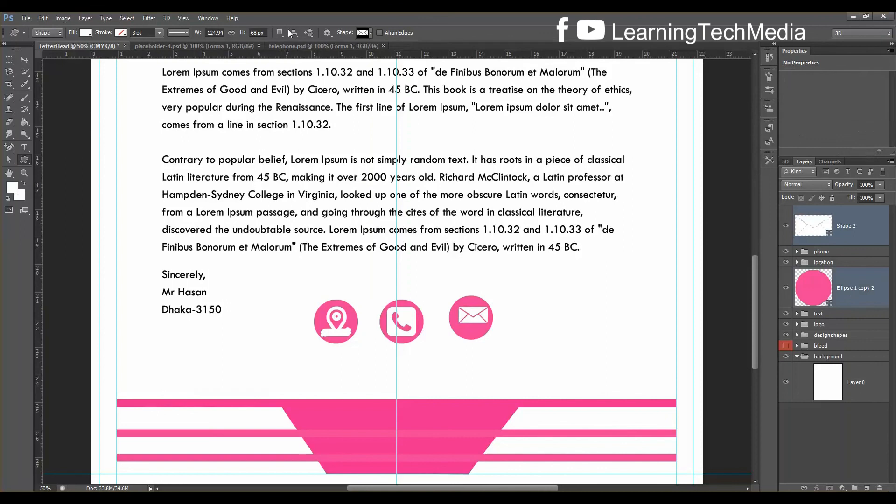
left_click(23, 59)
left_click(244, 34)
left_click(204, 34)
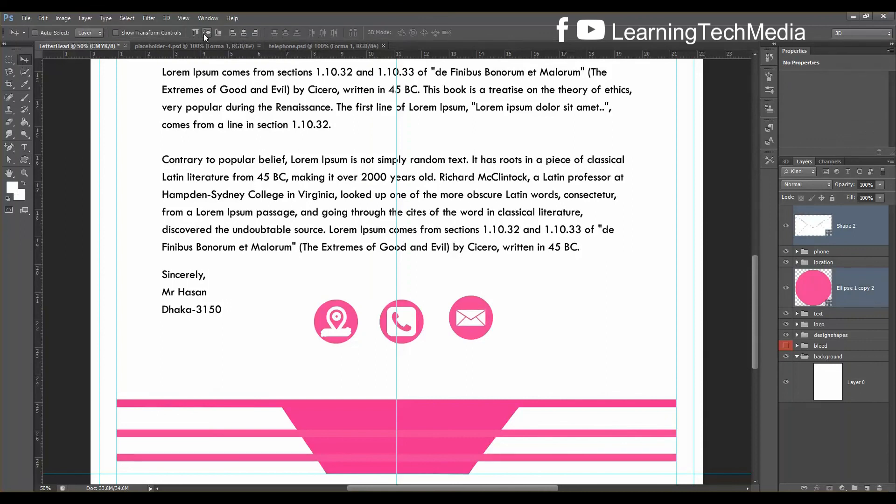
key("ctrl+g")
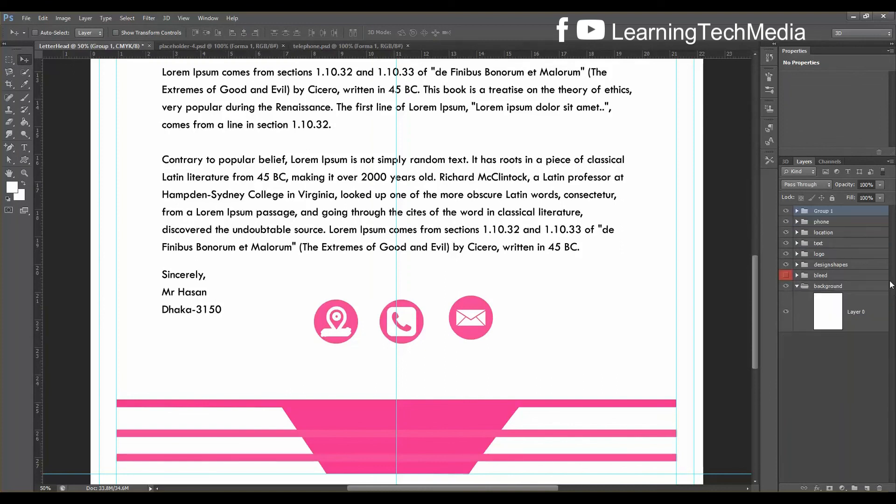
Rename the envelope group to 'mmessege'
double_click(817, 212)
key("BackSpace")
key("Return")
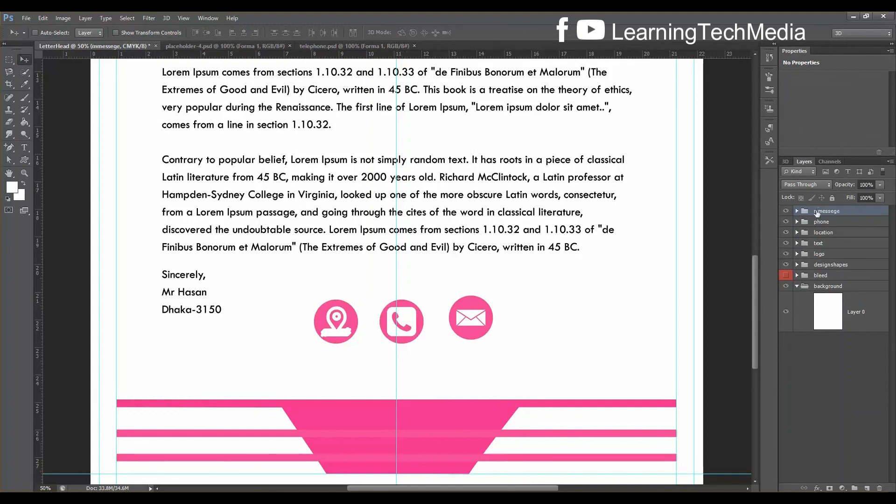
Group location, phone and mmessege into a group named 'icon', then expand icon and location
left_click(828, 233)
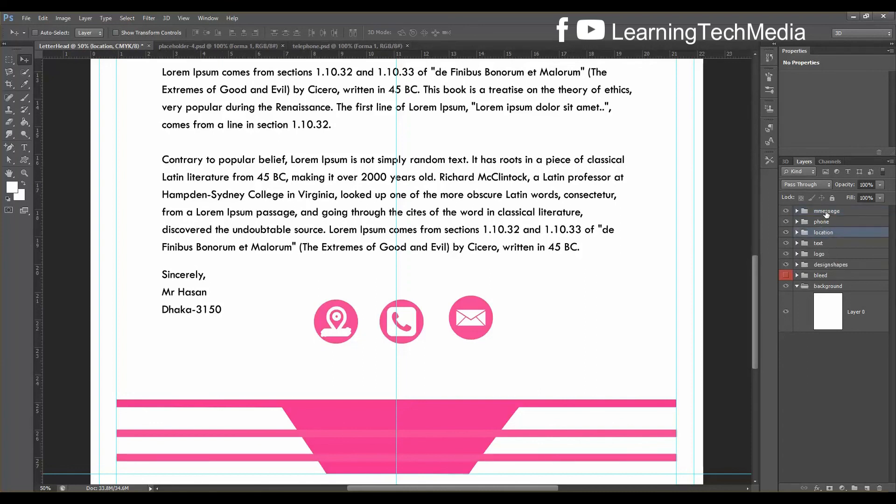
left_click(826, 212, "shift")
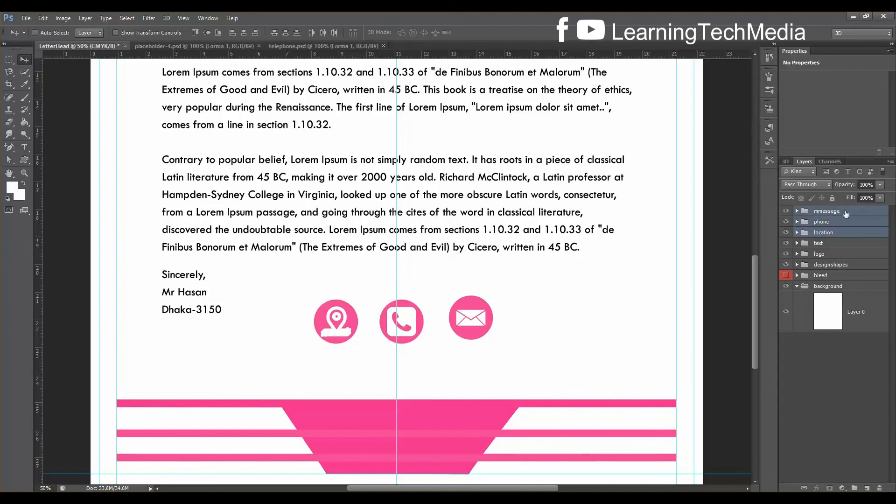
key("ctrl+g")
double_click(827, 212)
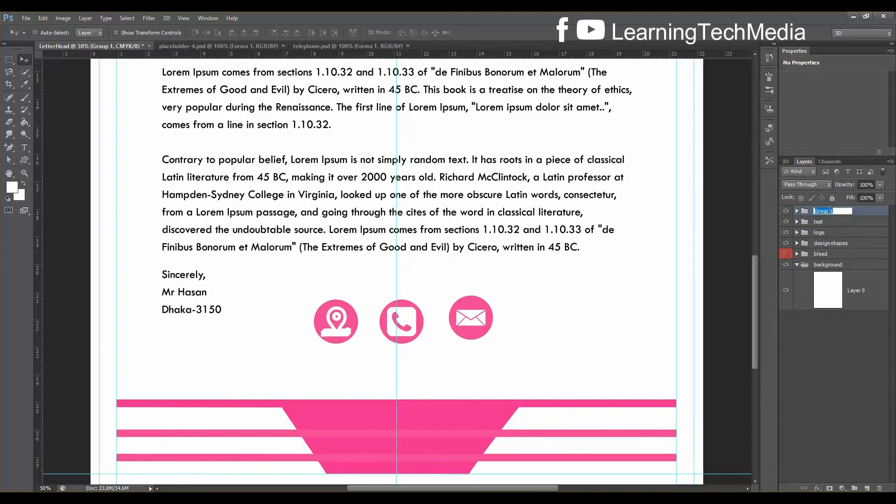
type("icon")
key("Return")
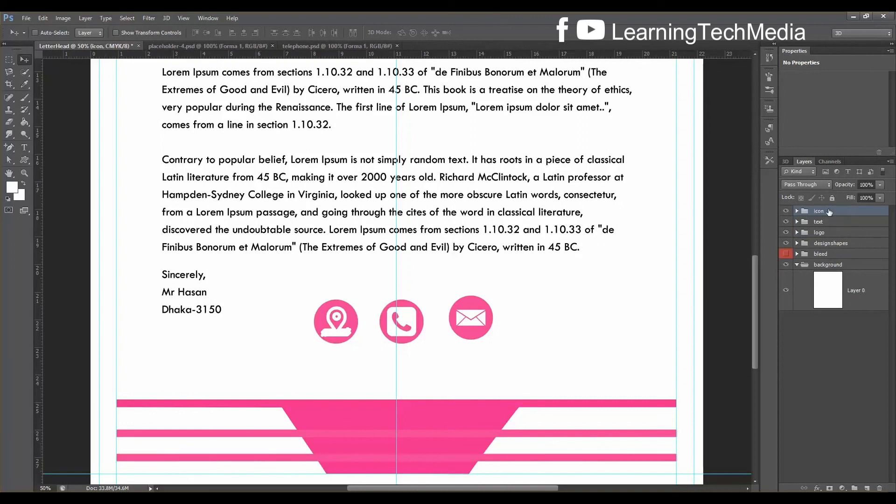
left_click(797, 210)
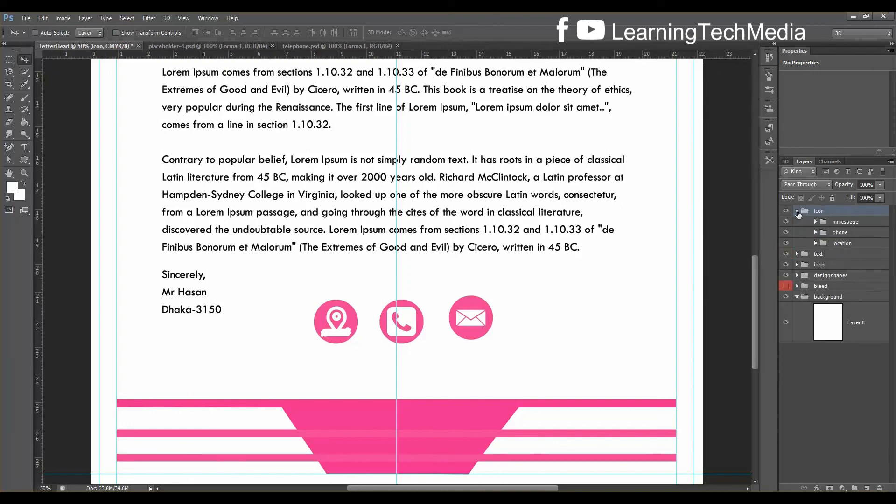
left_click(842, 244)
left_click(815, 243)
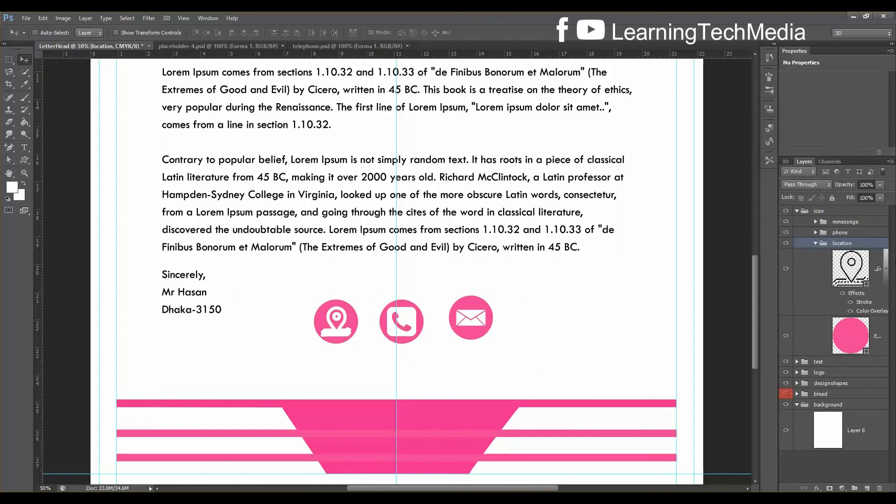
Change the location pin's Stroke size from 5 px to 6 px in Layer Style
double_click(877, 269)
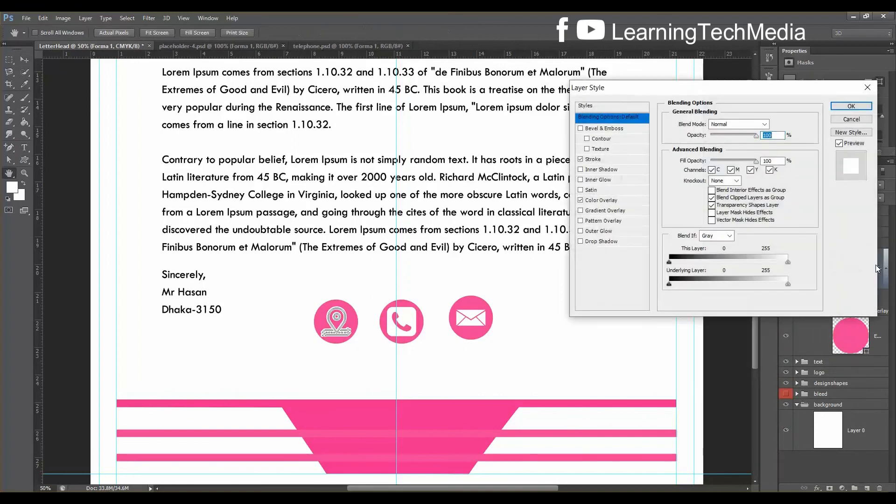
left_click(600, 161)
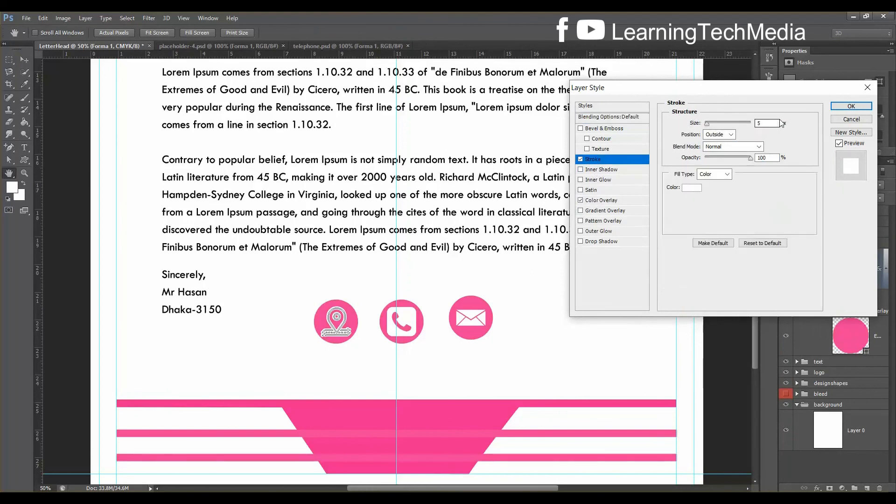
left_click_drag(707, 124, 708, 125)
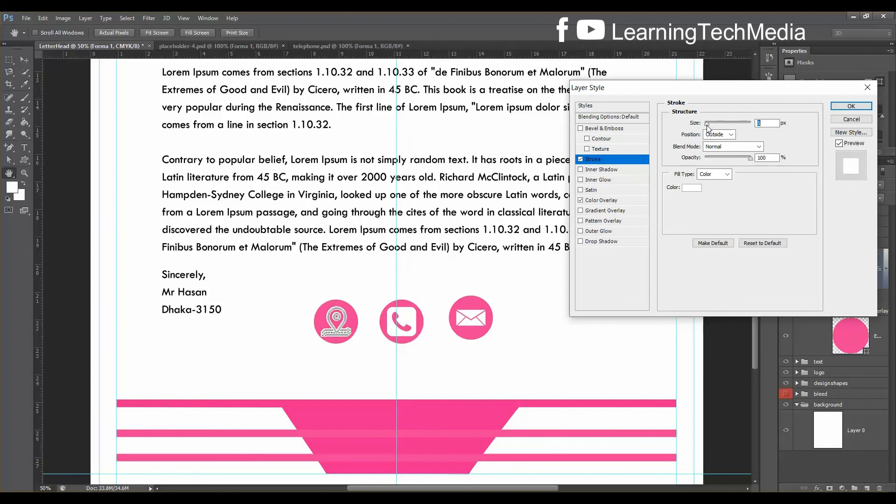
left_click(852, 107)
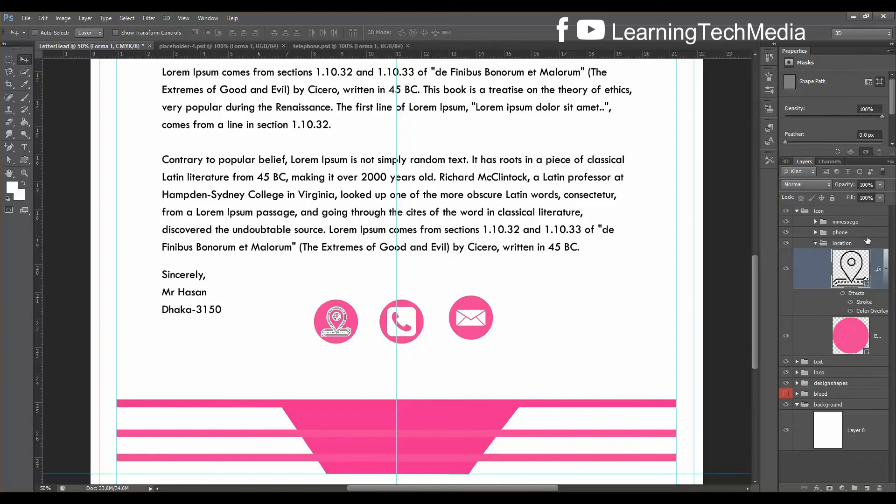
Spread the location, phone and envelope icons along the row and align their vertical centres
left_click(810, 244)
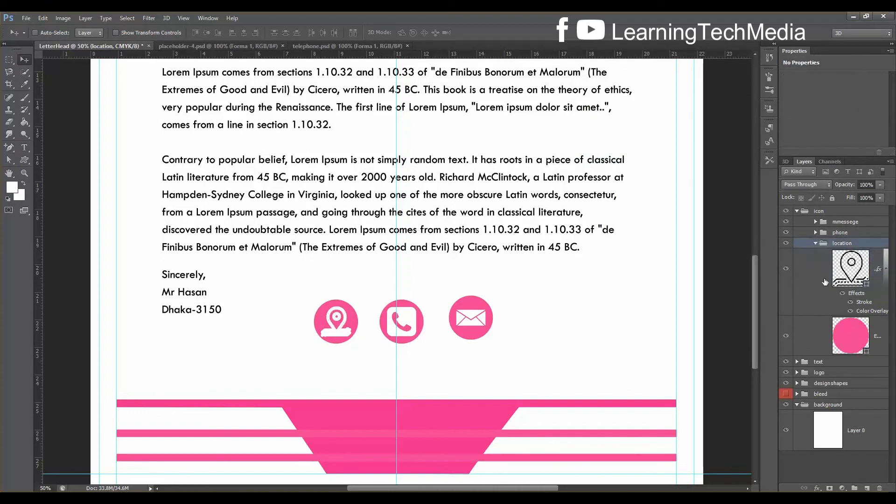
left_click_drag(338, 334, 269, 336)
left_click(814, 243)
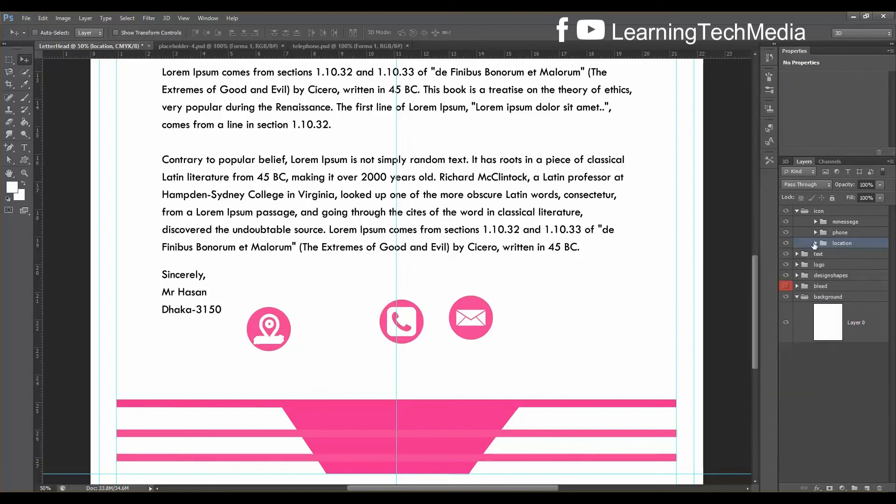
left_click(844, 222)
left_click_drag(492, 331, 606, 333)
left_click_drag(410, 333, 428, 330)
left_click(849, 236)
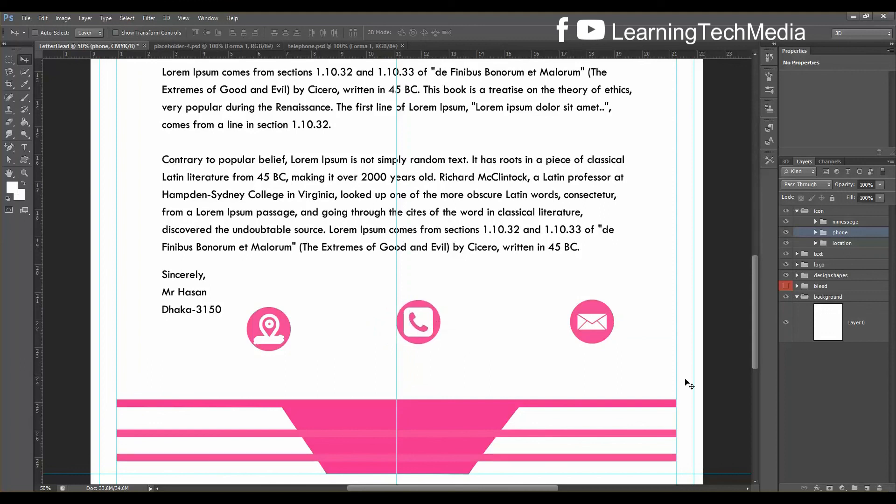
left_click(846, 242)
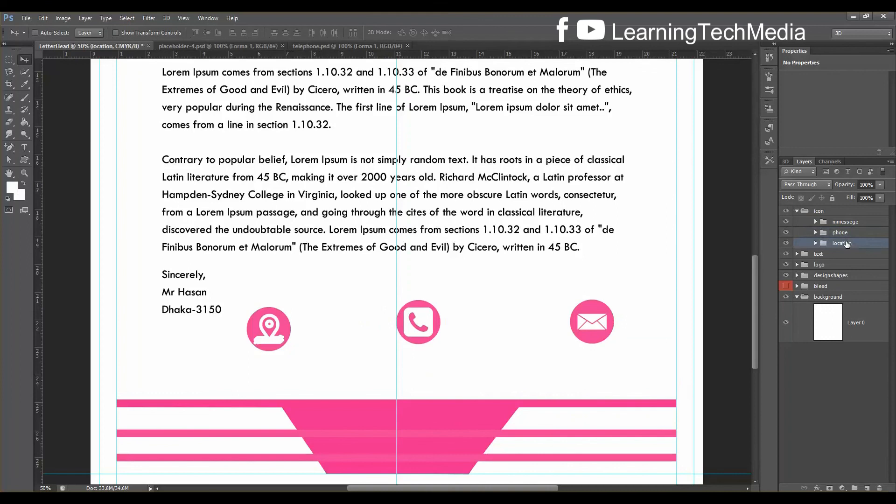
left_click(850, 225, "shift")
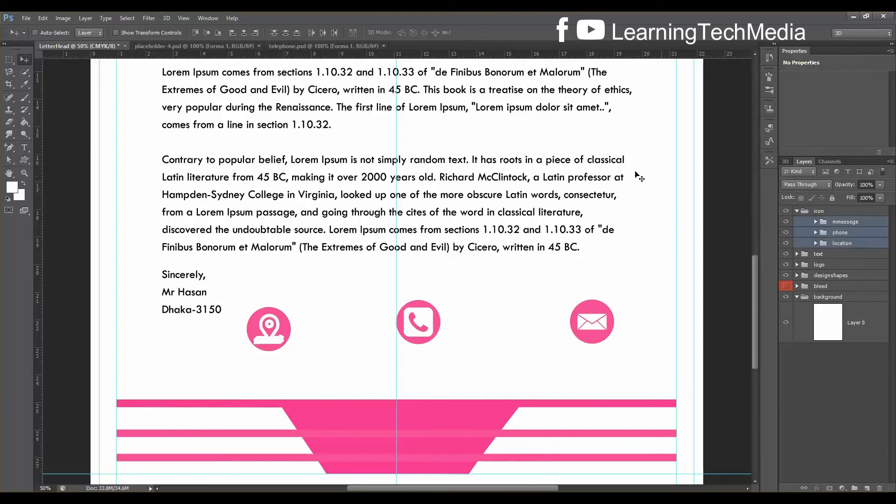
left_click(206, 33)
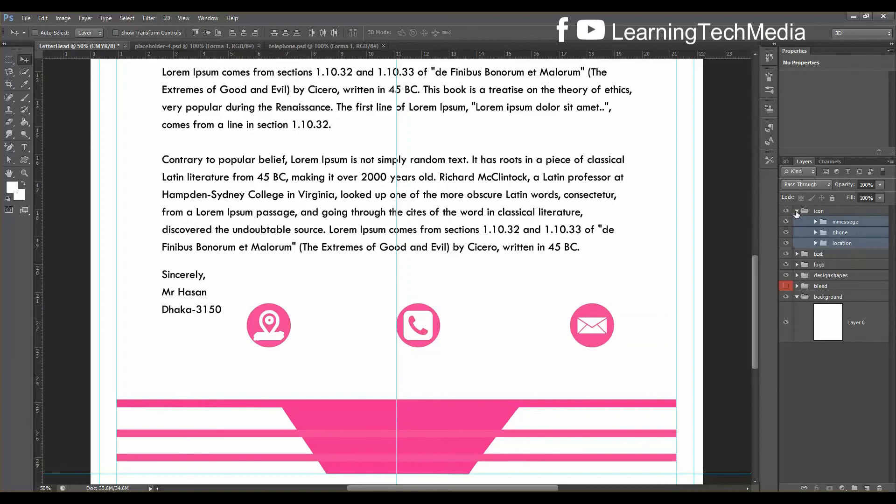
Centre the icon group horizontally on the page using Layer 0
left_click(796, 212)
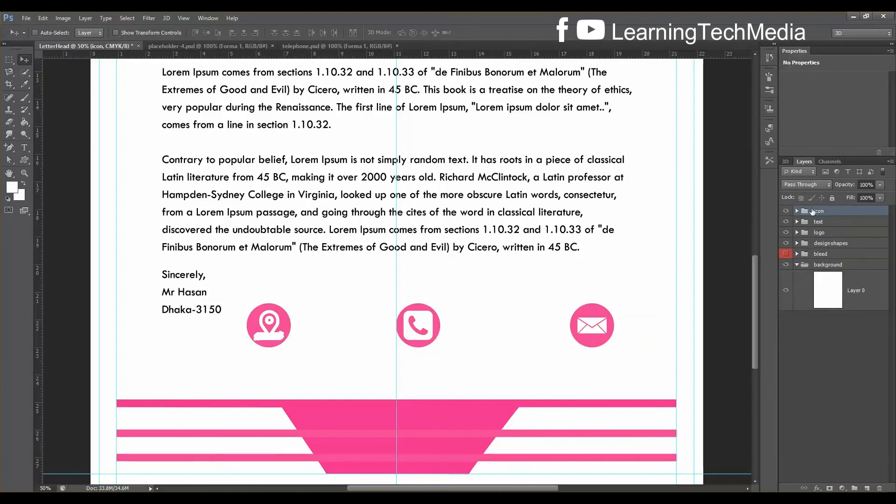
left_click(867, 290, "ctrl")
left_click(842, 297)
left_click(842, 298, "ctrl")
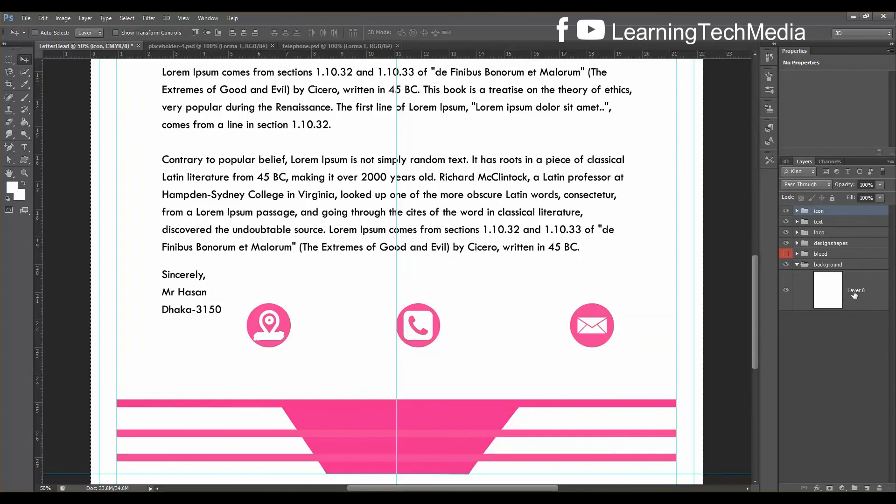
key("ctrl+d")
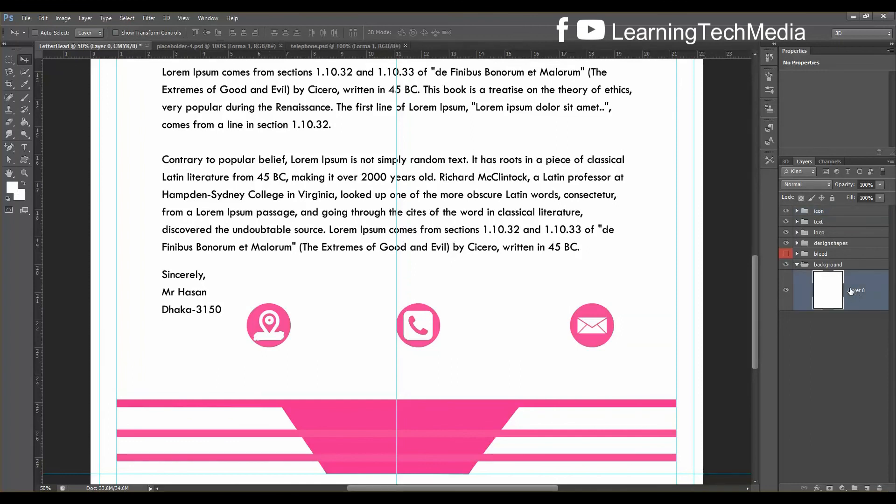
left_click(819, 212)
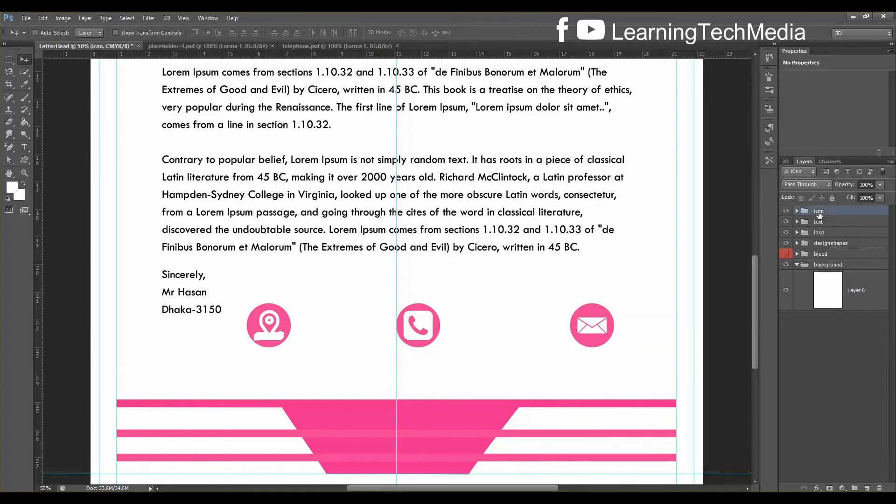
left_click(848, 290, "ctrl")
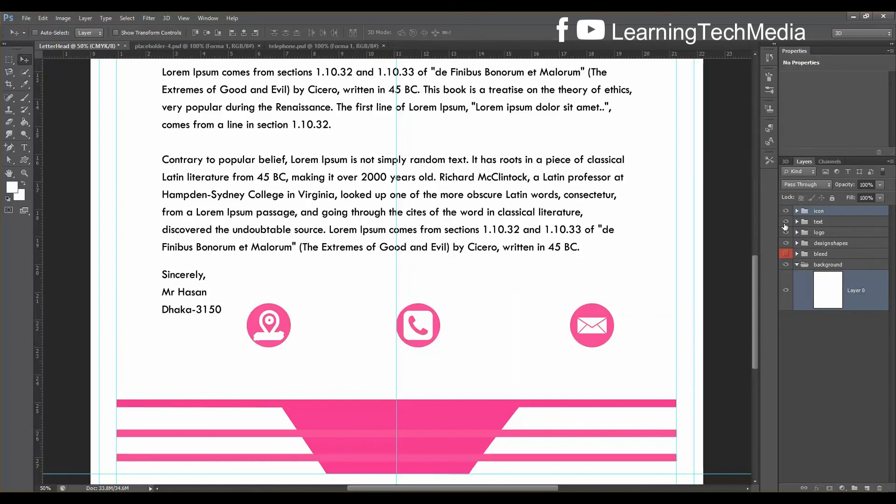
left_click(244, 32)
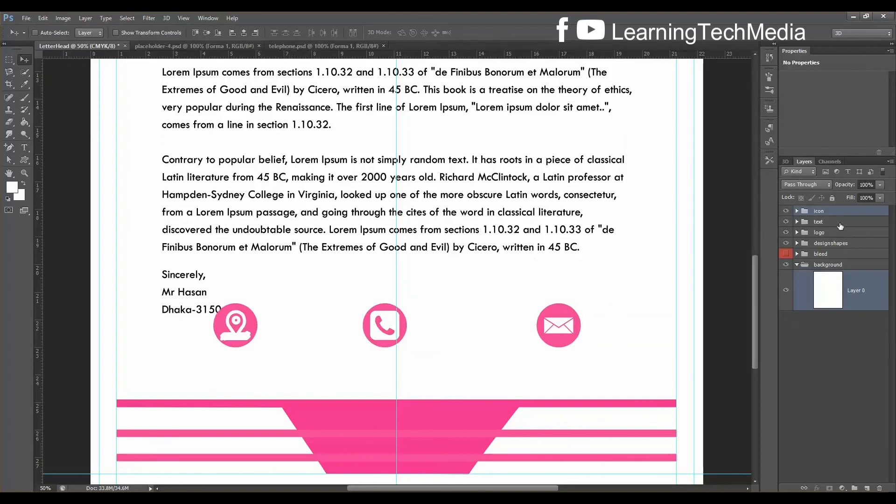
Nudge the icon group down below the signature with the arrow keys
key("Down")
key("Down")
key("Down")
key("Down")
key("Down")
key("Down")
key("Down")
key("Down")
key("Down")
key("Down")
key("Down")
key("Down")
key("Down")
key("Down")
key("Down")
key("Down")
key("Down")
key("Down")
key("Down")
key("Down")
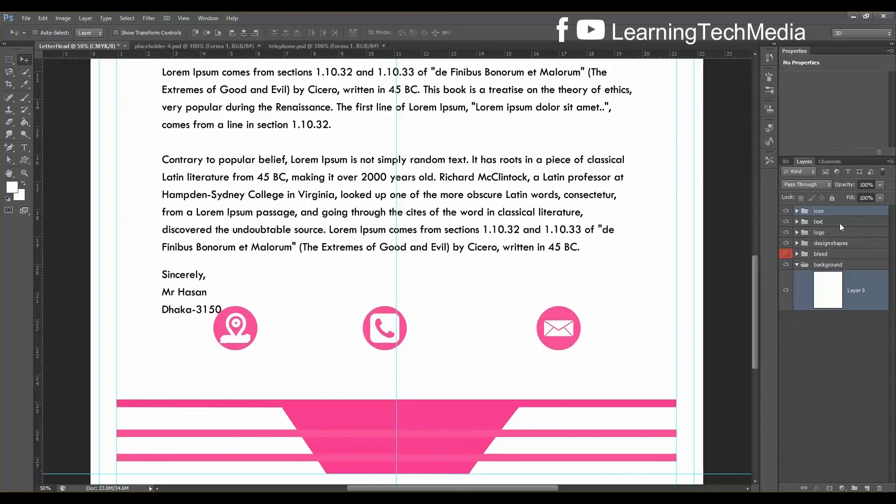
key("Down")
key("Down")
key("Down")
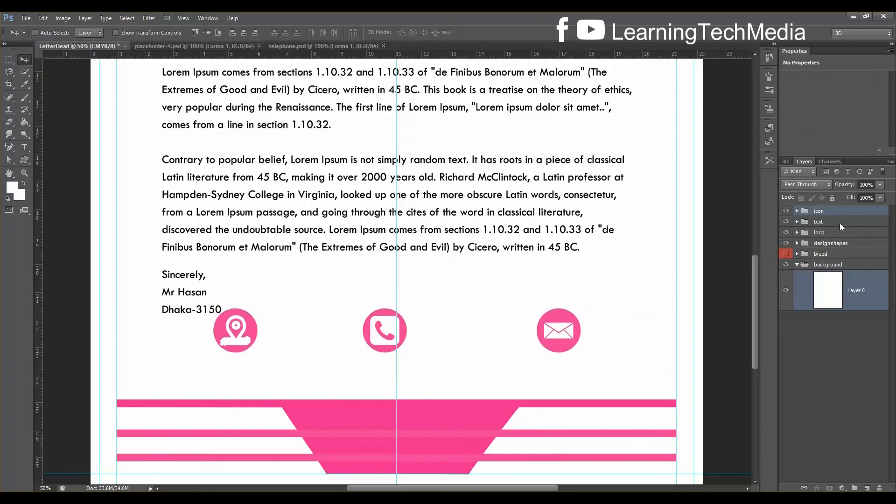
key("ctrl+z")
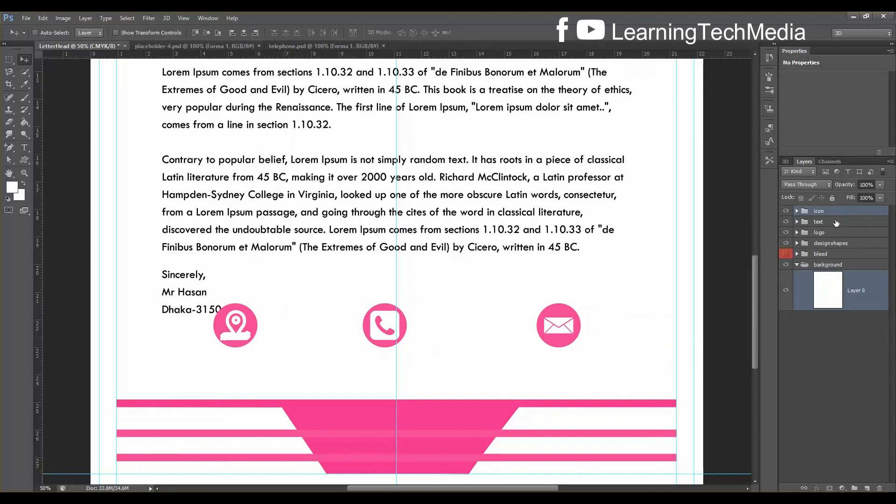
left_click(837, 211)
key("Down")
key("Down")
key("Down")
key("Down")
key("Down")
key("Down")
key("Down")
key("Down")
key("Down")
key("Down")
key("Down")
key("Down")
key("Down")
key("Down")
key("Down")
key("Down")
key("Down")
key("Down")
key("Down")
key("Down")
key("Down")
key("Down")
key("Down")
key("Down")
key("Down")
key("Down")
key("Down")
key("Down")
key("Down")
key("Down")
key("Down")
key("Down")
key("Down")
key("Down")
key("Down")
key("Down")
key("Down")
key("Down")
key("Down")
key("Down")
key("Down")
key("Down")
key("Down")
key("Down")
key("Down")
key("Down")
key("Down")
key("Down")
key("Down")
key("Down")
key("Down")
key("Down")
key("Down")
key("Down")
key("Down")
key("Down")
key("Down")
key("Down")
key("Down")
key("Down")
key("Down")
key("Down")
key("Down")
key("Down")
key("Down")
key("Down")
key("Down")
key("Down")
key("Down")
key("Down")
key("Down")
key("Down")
key("Down")
key("Down")
key("Down")
key("Down")
key("Down")
key("Down")
key("Down")
key("Down")
key("Down")
key("Down")
key("Down")
key("Down")
key("Down")
key("Down")
key("Down")
key("Down")
key("Down")
key("Down")
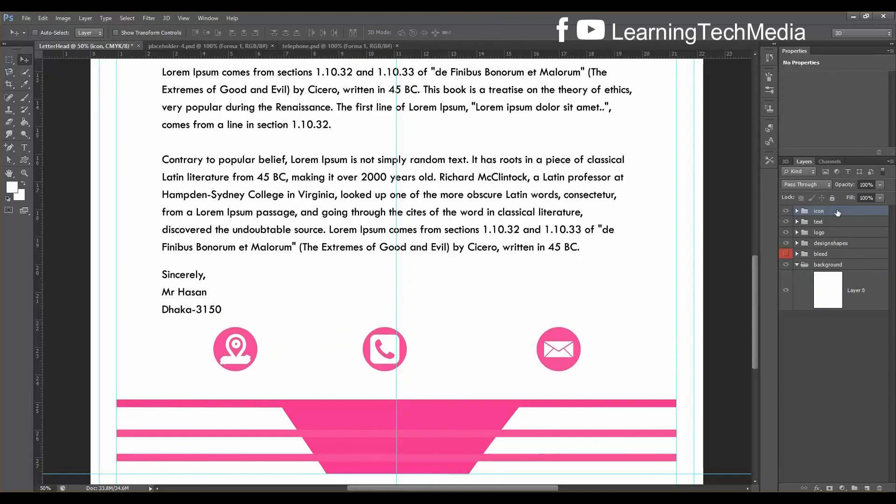
Hide the white Stroke effect on the location icon
left_click(797, 211)
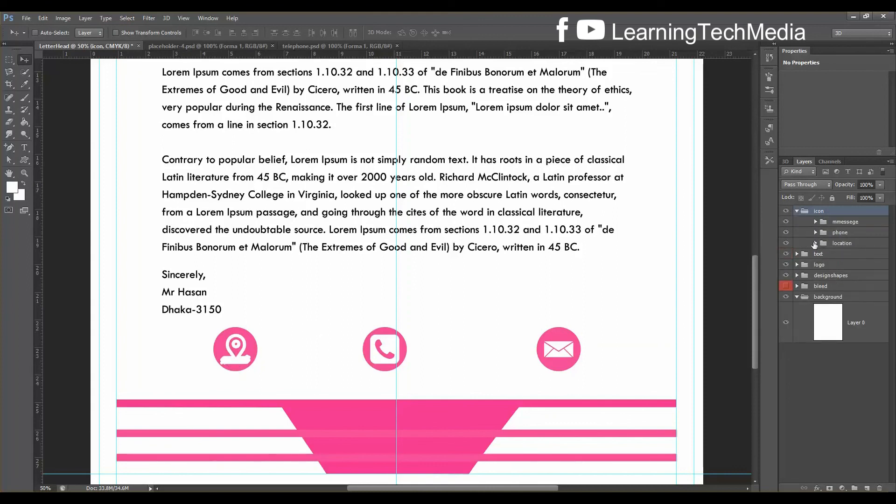
left_click(814, 243)
left_click(851, 303)
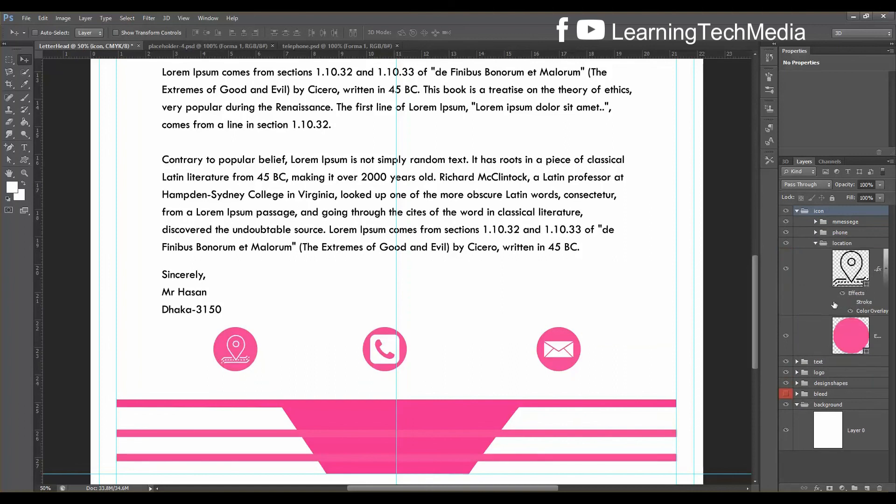
left_click(850, 303)
left_click(851, 303)
left_click(798, 211)
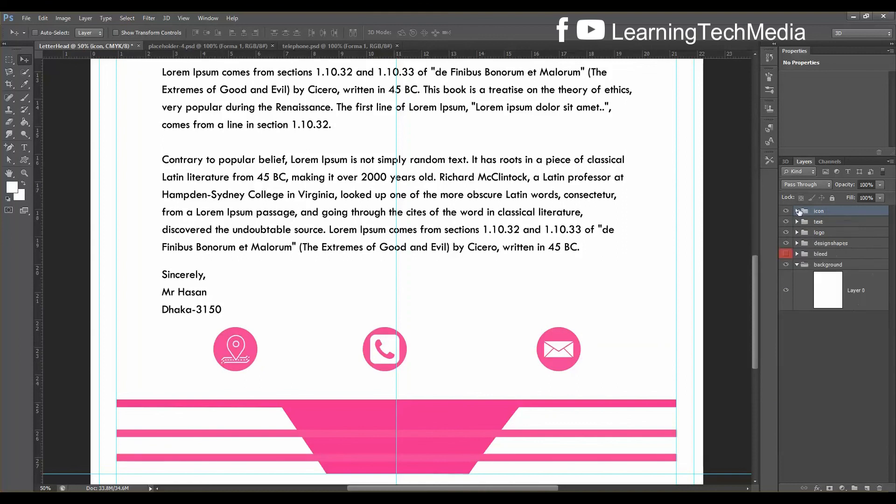
Expand the designshapes group and identify the three footer stripe layers
scroll(607, 373, "down", 2)
scroll(587, 405, "down", 1)
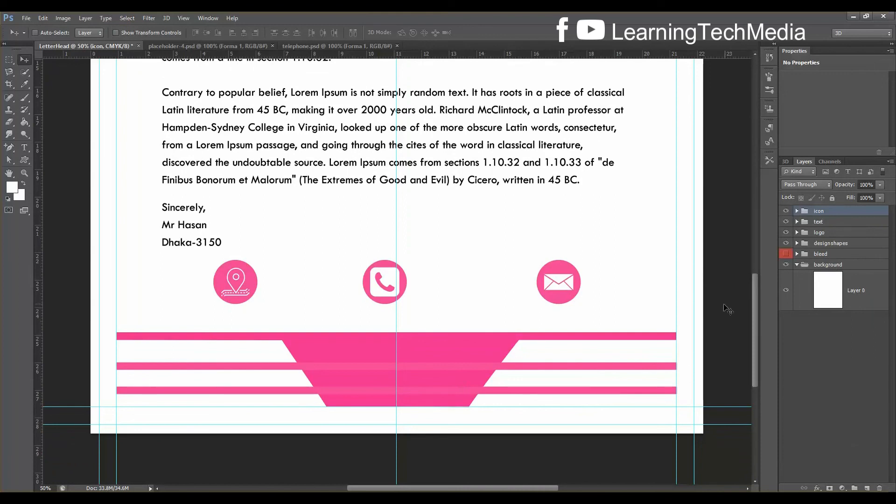
left_click(796, 244)
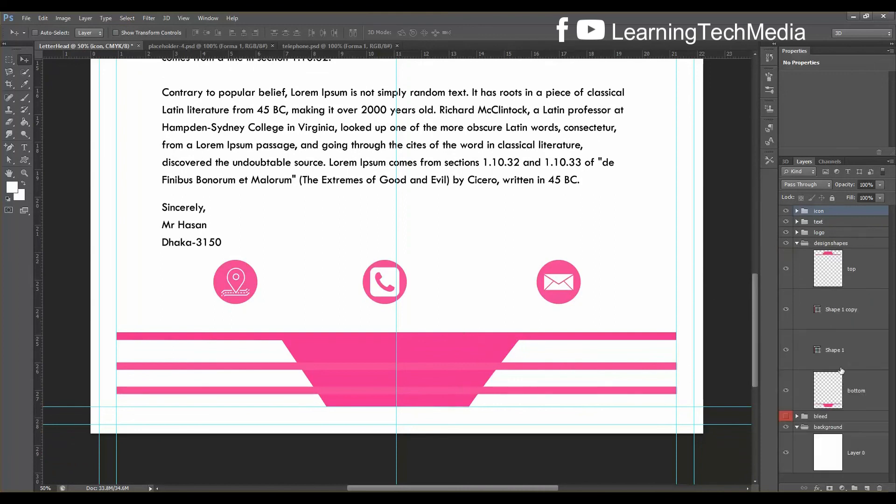
left_click(787, 392)
left_click(786, 392)
left_click(786, 350)
left_click(786, 350)
left_click(786, 309)
left_click(786, 310)
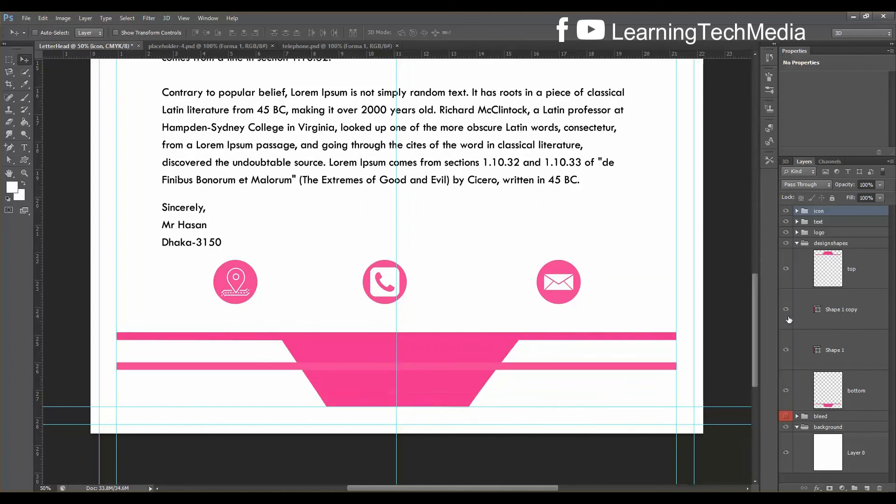
Group the three footer layers and name the group 'bottom'
left_click(841, 398)
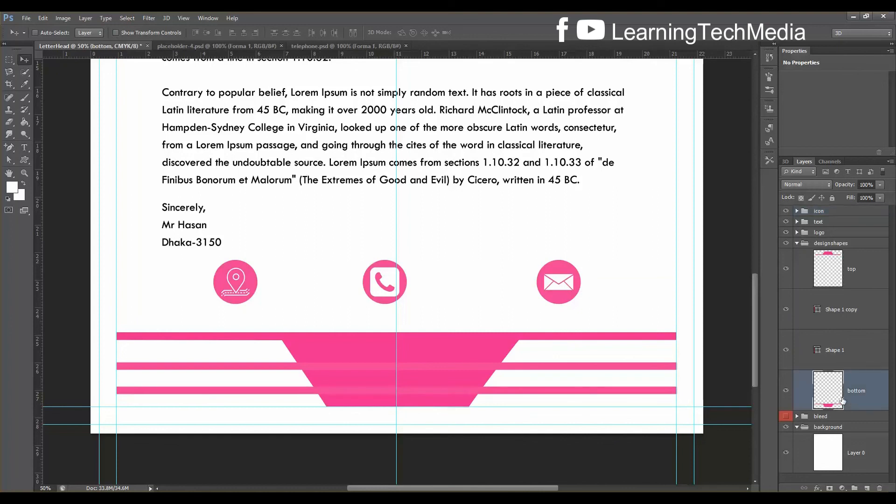
left_click(838, 313, "shift")
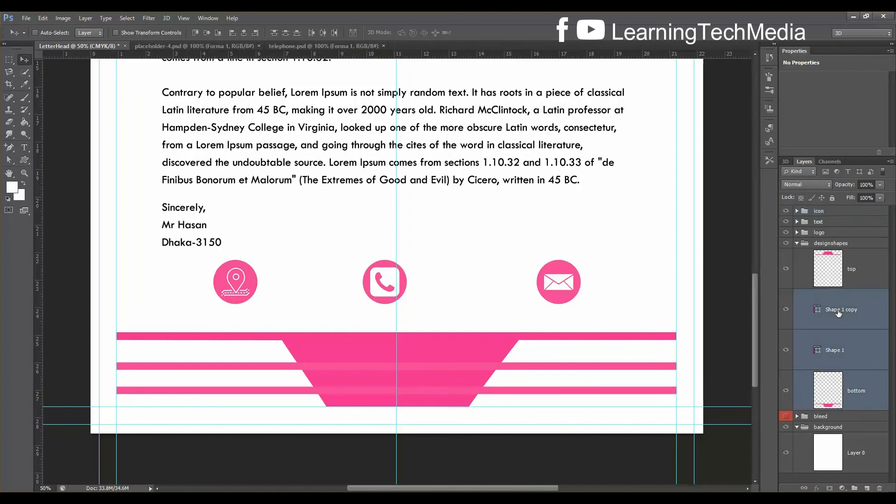
key("ctrl+g")
double_click(839, 295)
type("botto")
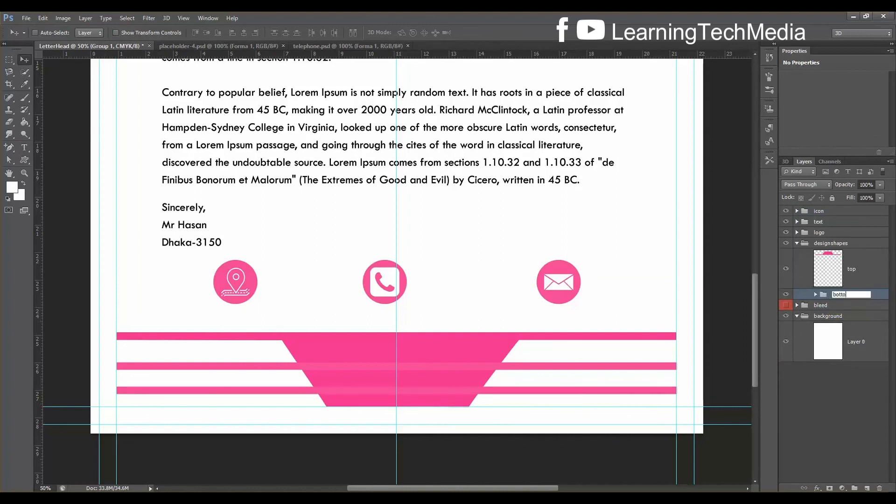
type("m")
key("Return")
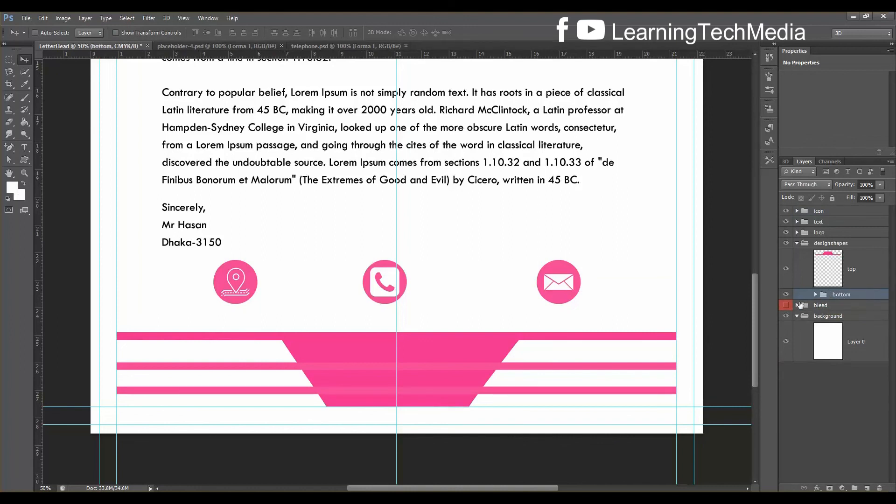
Transform the bottom group, squashing the footer band to about 70% height
left_click(787, 294)
left_click(786, 294)
key("ctrl+t")
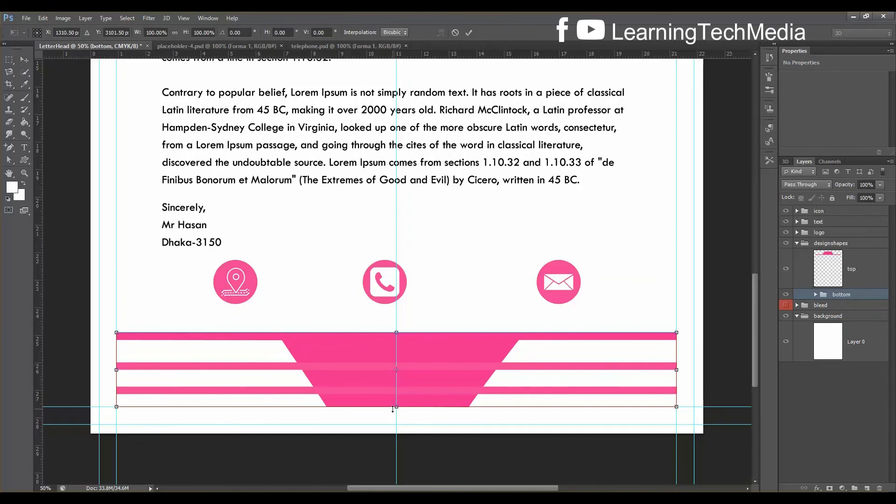
mouse_move(398, 403)
left_mouse_down()
mouse_move(399, 380)
mouse_move(400, 402)
left_mouse_up()
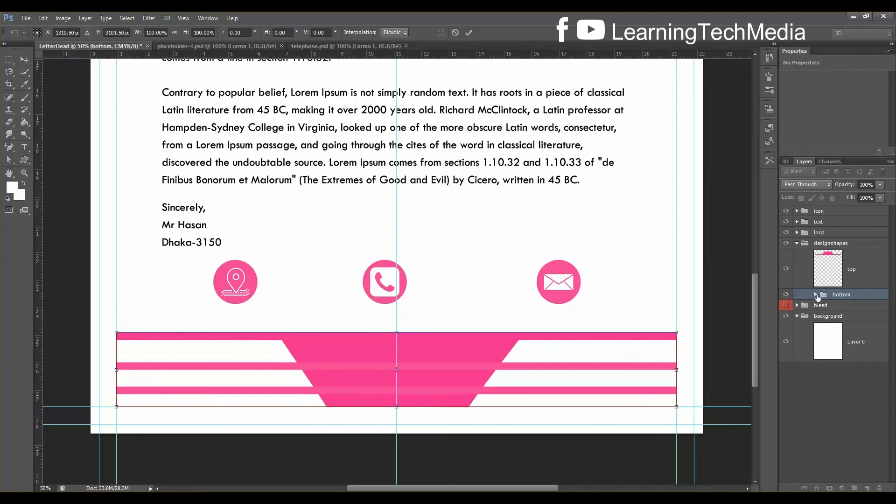
key("Return")
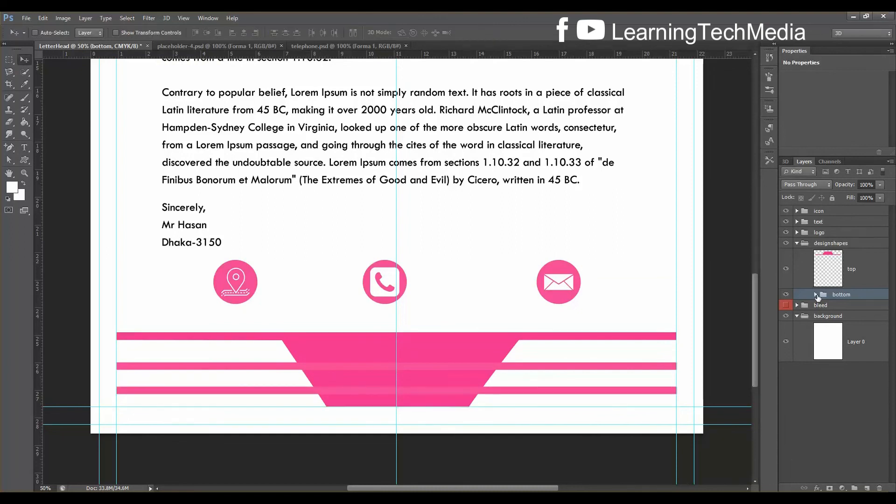
Hide the middle footer stripe and move the Shape 1 copy stripe upward
left_click(816, 295)
left_click(786, 360)
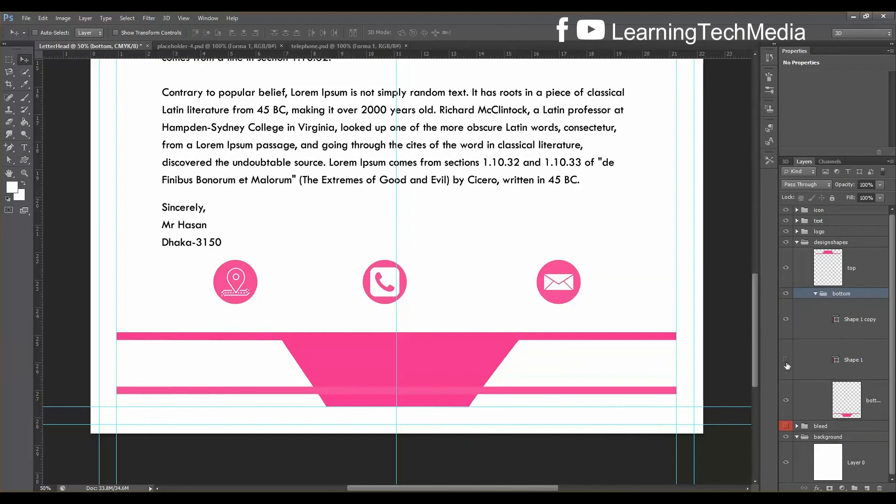
left_click(858, 322)
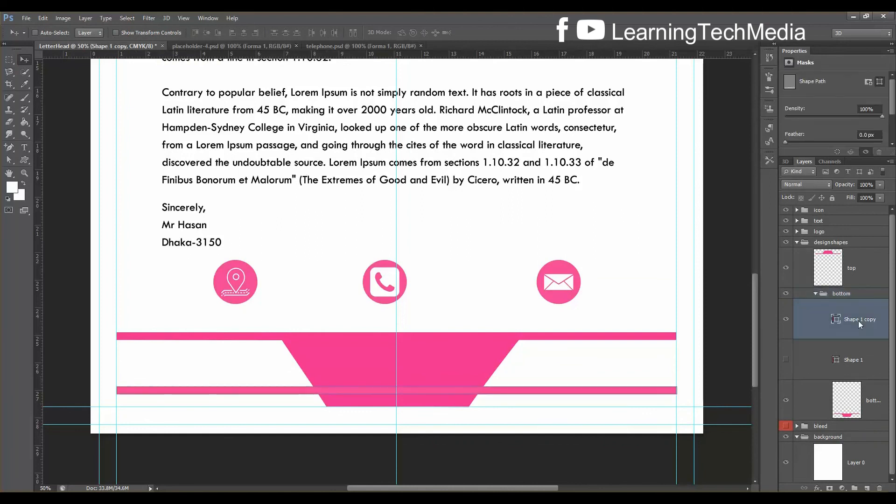
key("shift+Up")
key("shift+Up")
key("shift+Up")
key("shift+Up")
key("shift+Up")
key("shift+Up")
key("shift+Up")
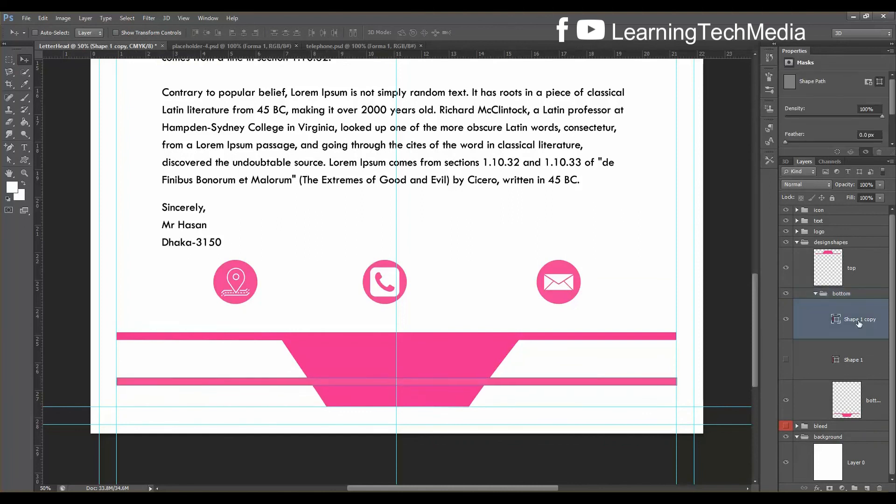
key("shift+Up")
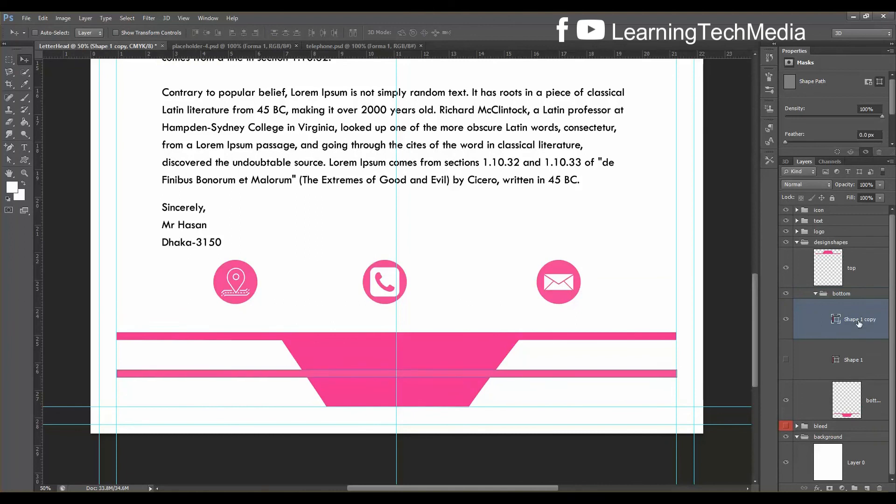
key("shift+Up")
key("shift+Up")
key("Up")
key("Up")
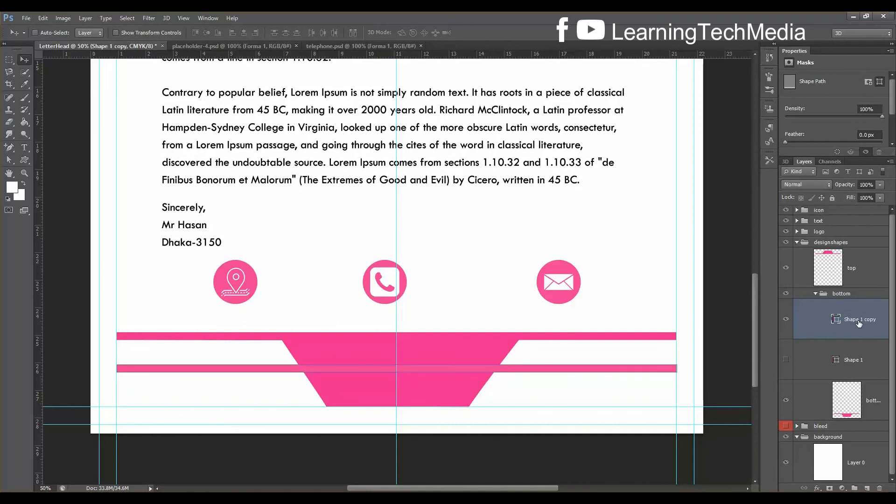
Cut off the lower part of the pink footer trapezoid with a rectangular selection
left_click(786, 401)
left_click(787, 401)
left_click(821, 401)
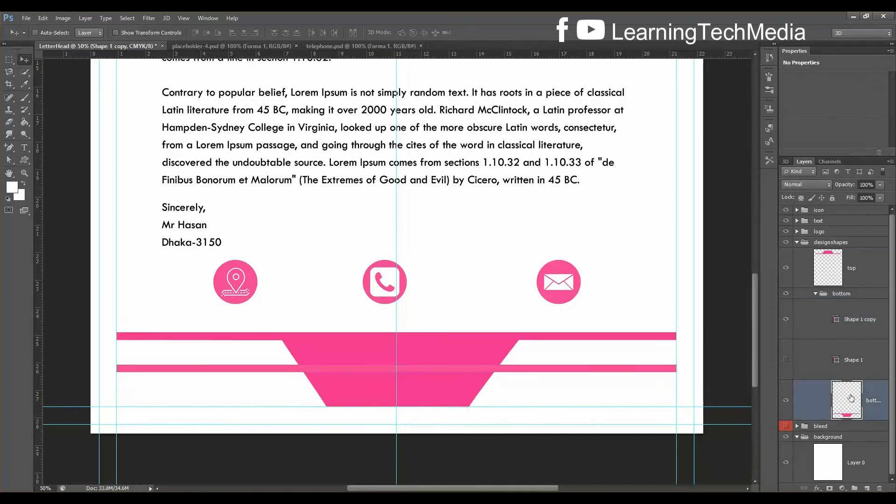
left_click(9, 61)
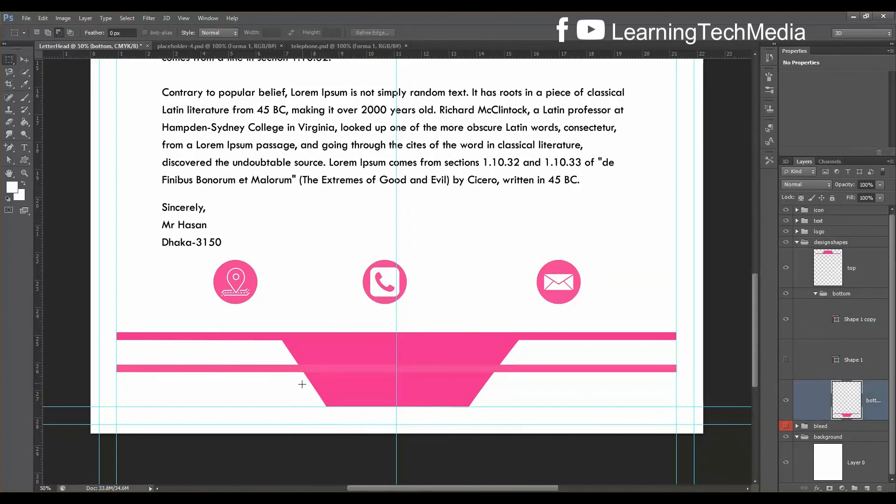
left_click_drag(303, 385, 488, 405)
key("Delete")
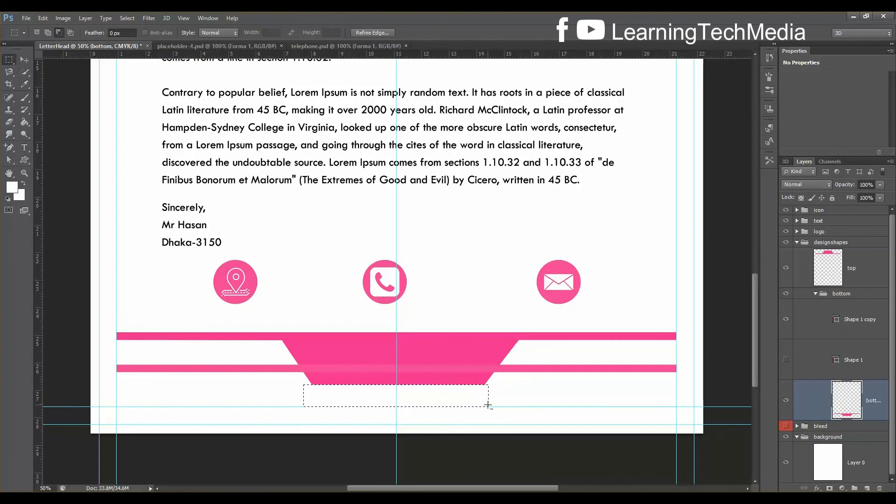
key("ctrl+d")
Nudge the Shape 1 copy bar up one more step with Free Transform
left_click(850, 362)
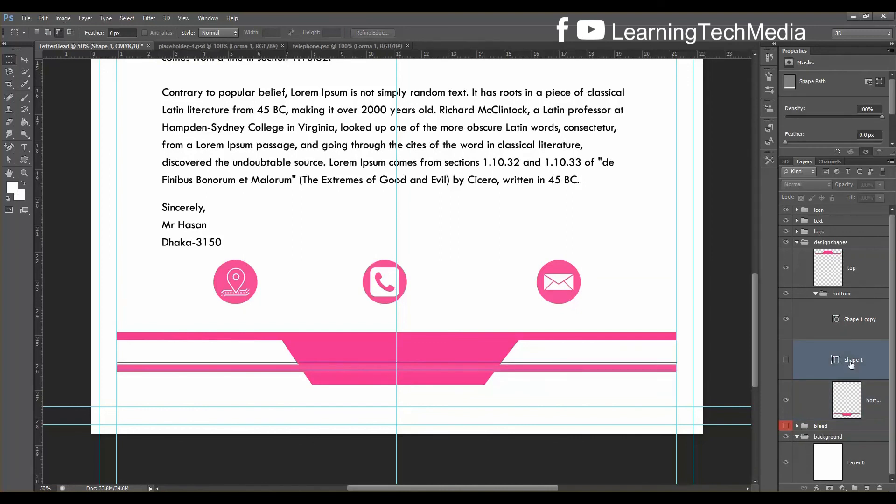
left_click(864, 319)
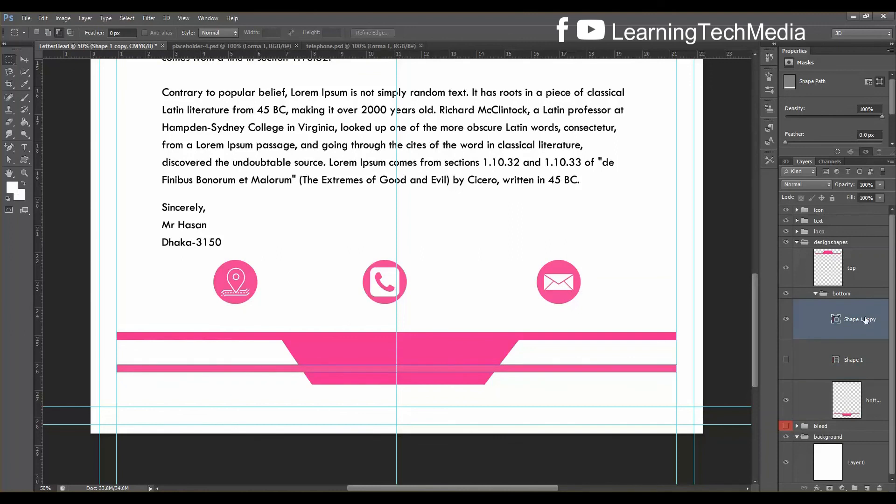
key("ctrl+t")
key("Up")
key("Up")
key("Up")
key("Up")
key("Up")
key("Up")
key("Up")
key("Up")
key("Up")
key("Up")
key("Up")
key("Up")
key("Up")
key("Up")
key("Up")
key("Up")
key("Up")
key("Up")
key("Up")
key("Return")
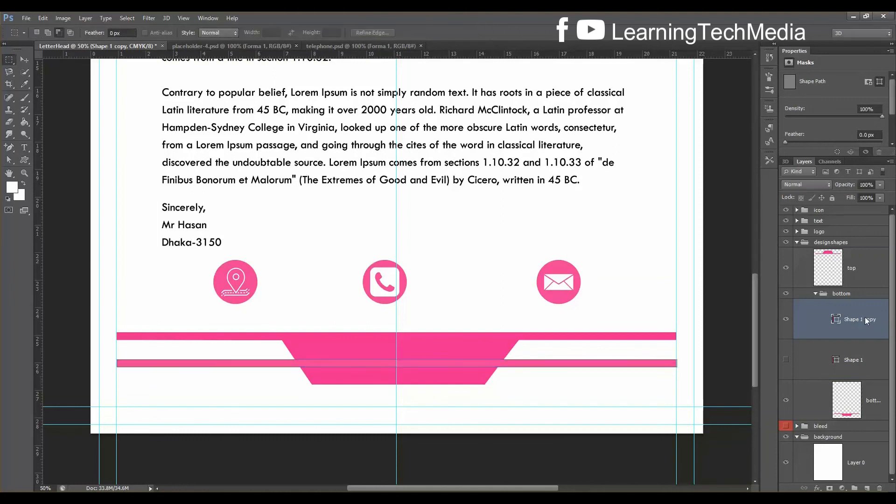
Move the whole bottom band group down toward the page's bottom edge
left_click(816, 294)
key("ctrl+t")
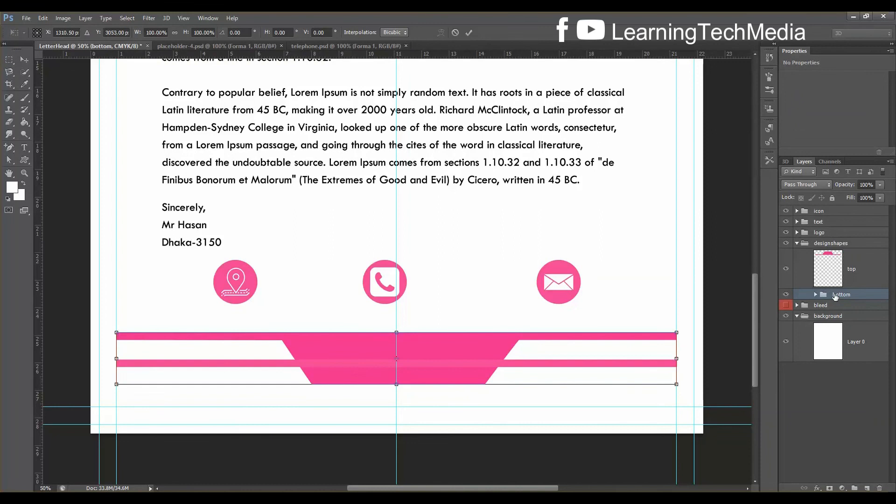
key("shift+Down")
key("shift+Down")
key("shift+Down")
key("shift+Down")
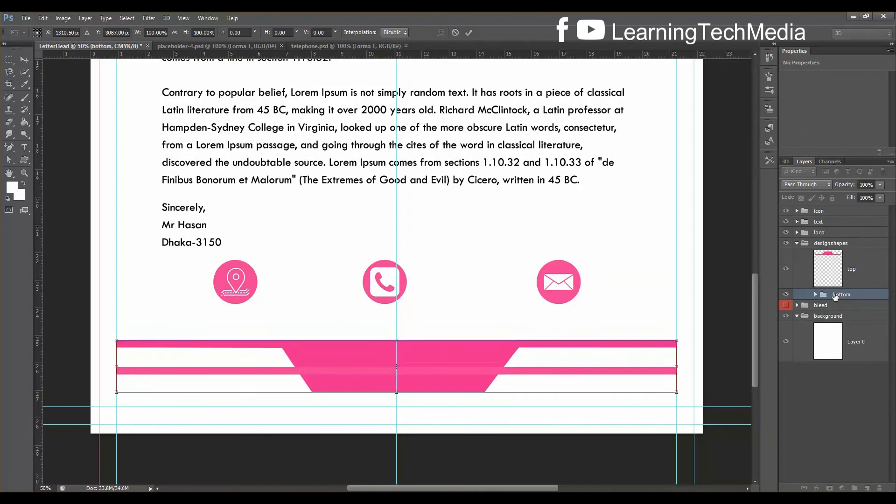
key("Down")
key("Down")
key("Down")
key("Down")
key("Down")
key("Down")
key("Down")
key("Down")
key("Down")
key("Down")
key("Down")
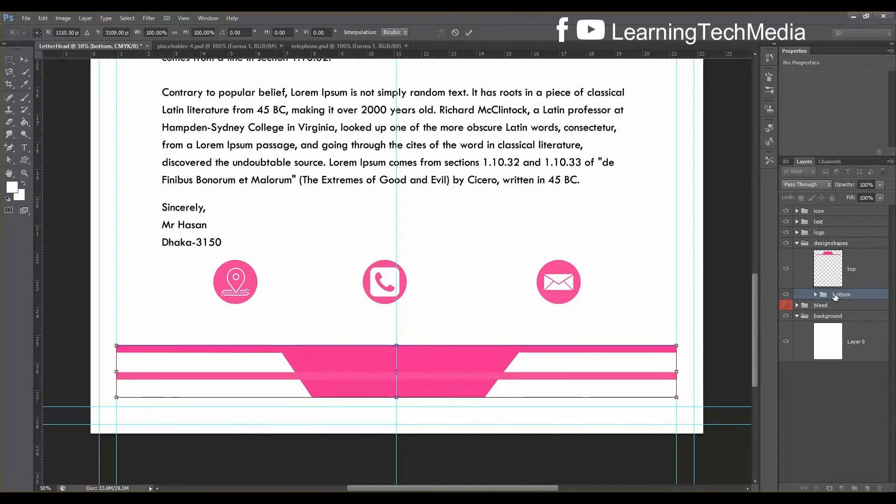
key("Down")
key("Down")
key("Down")
key("Down")
key("Down")
key("Down")
key("Down")
key("Down")
key("Down")
key("Down")
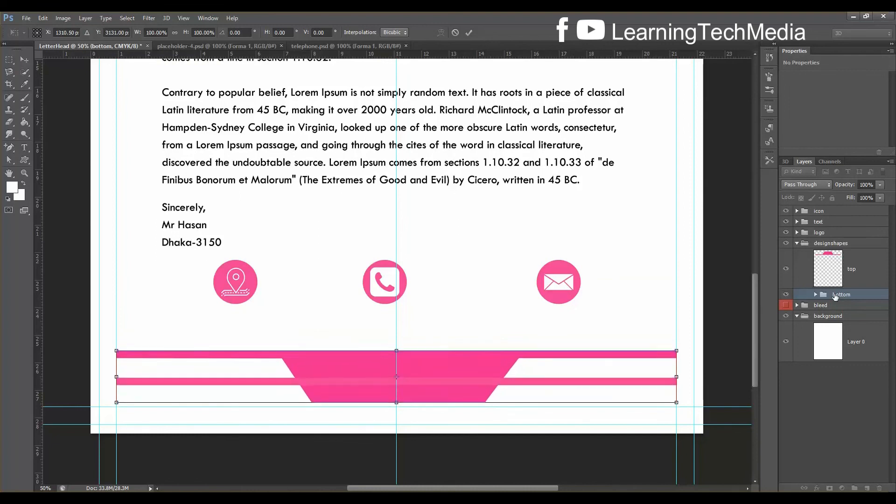
key("Down")
key("Down")
key("Down")
key("Down")
key("Down")
key("Down")
key("Down")
key("Down")
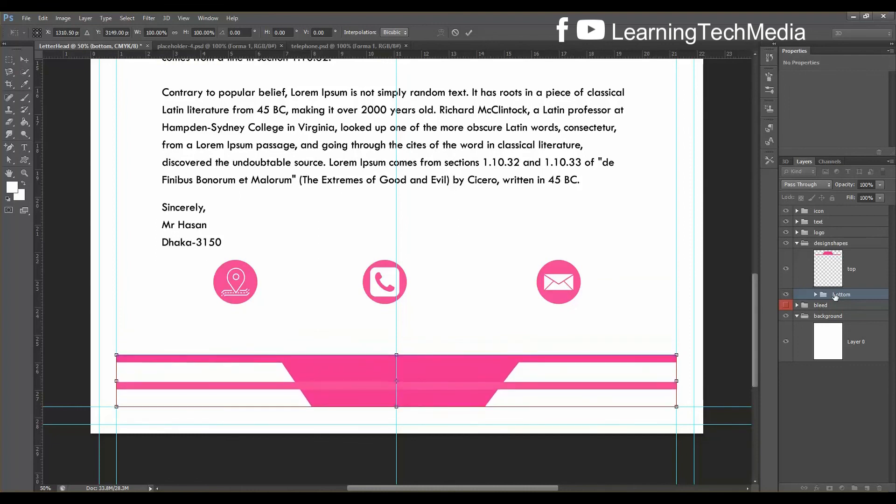
key("Return")
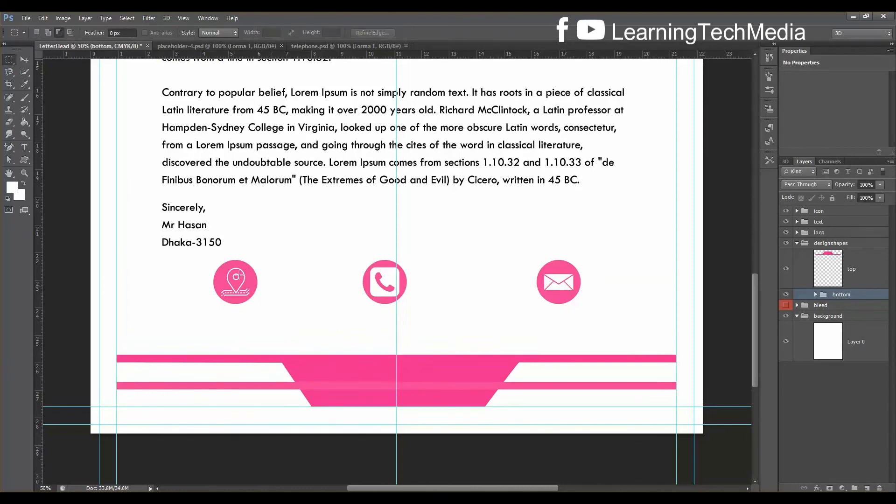
Start a text line below the envelope icon with black as the text colour
left_click(797, 211)
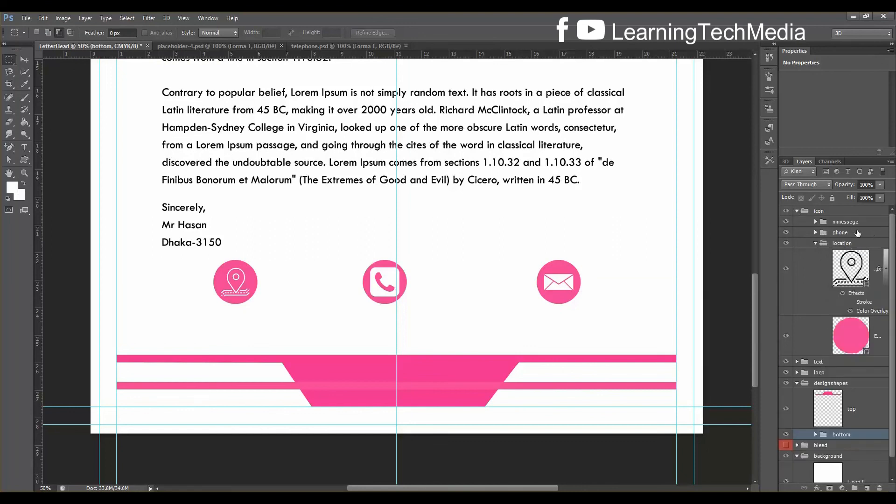
left_click(816, 222)
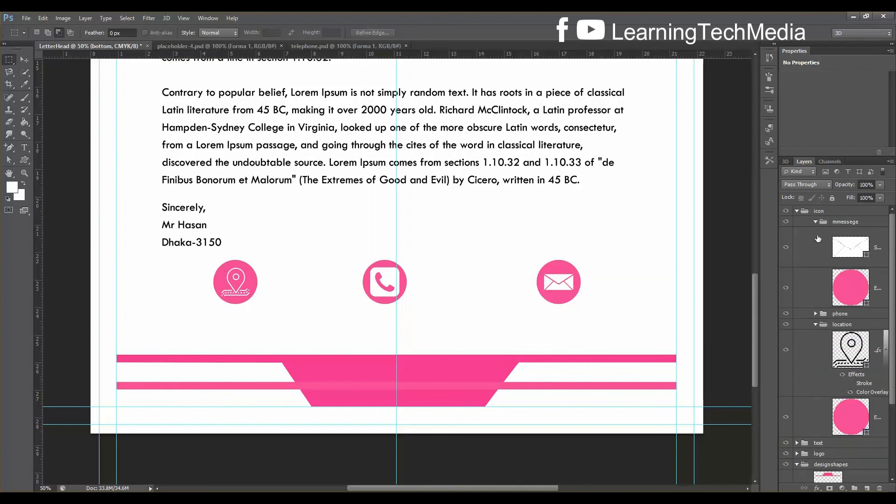
left_click(858, 253)
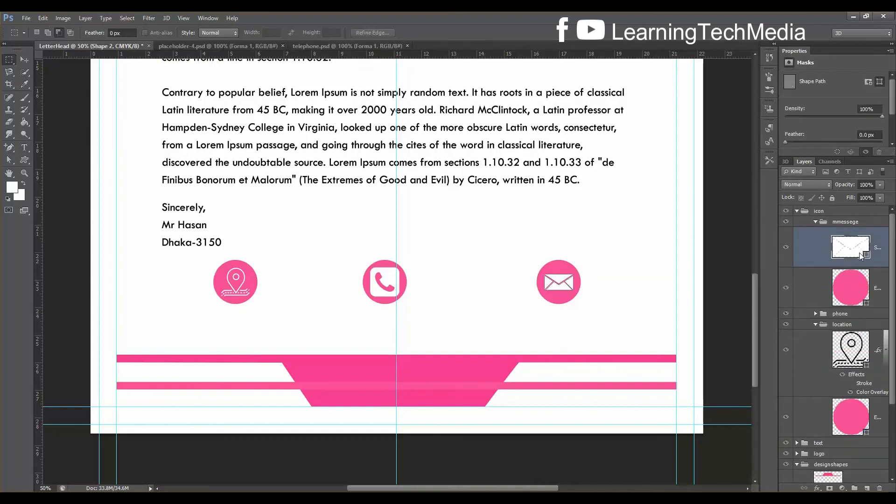
left_click(25, 147)
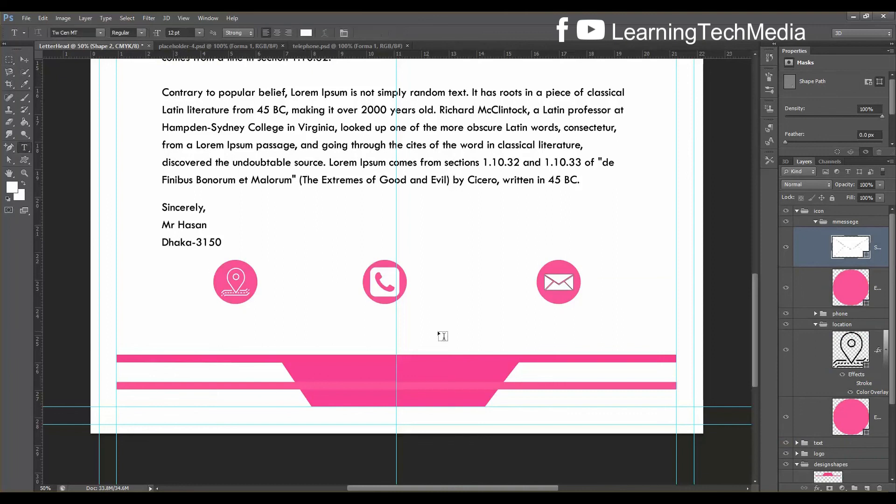
left_click(511, 323)
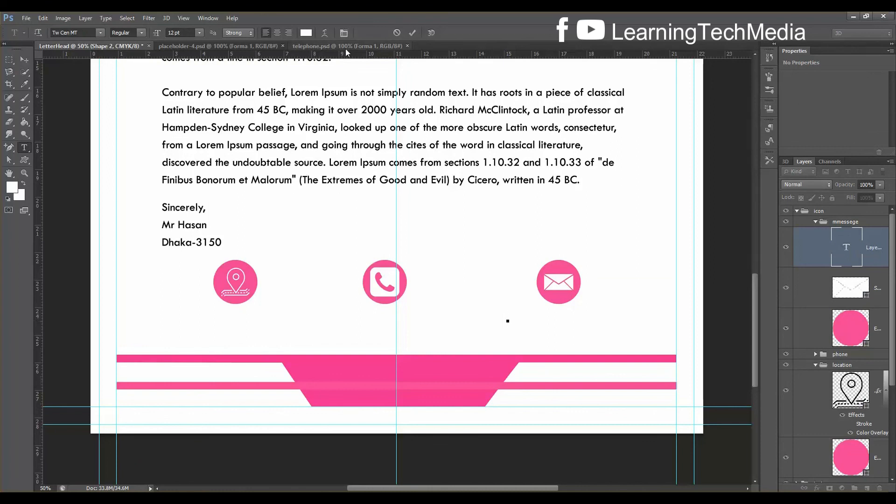
left_click(306, 33)
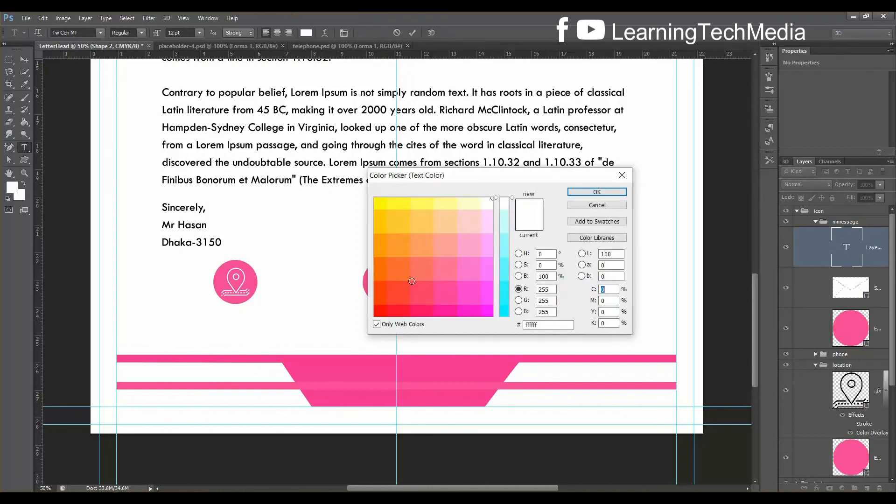
left_click_drag(399, 309, 359, 321)
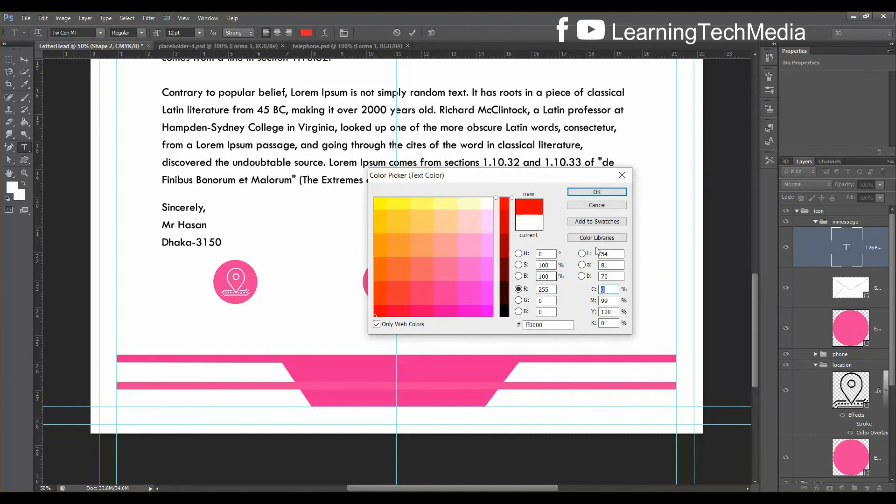
left_click(504, 315)
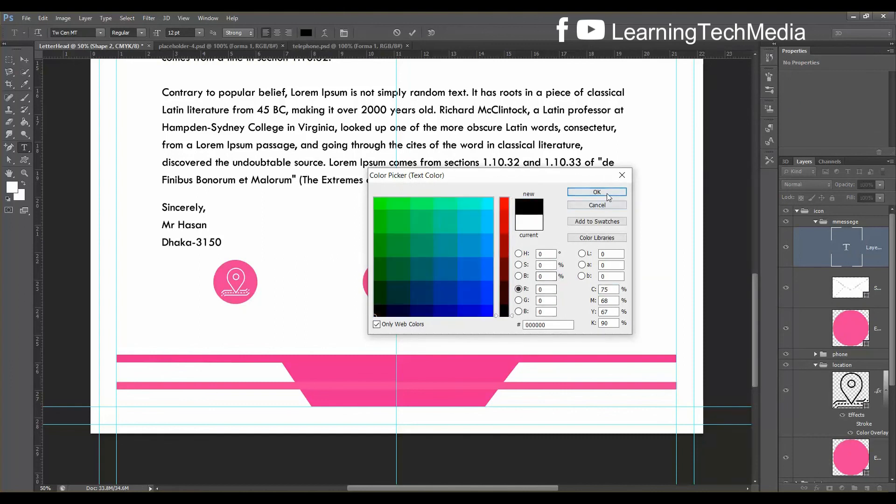
left_click(597, 193)
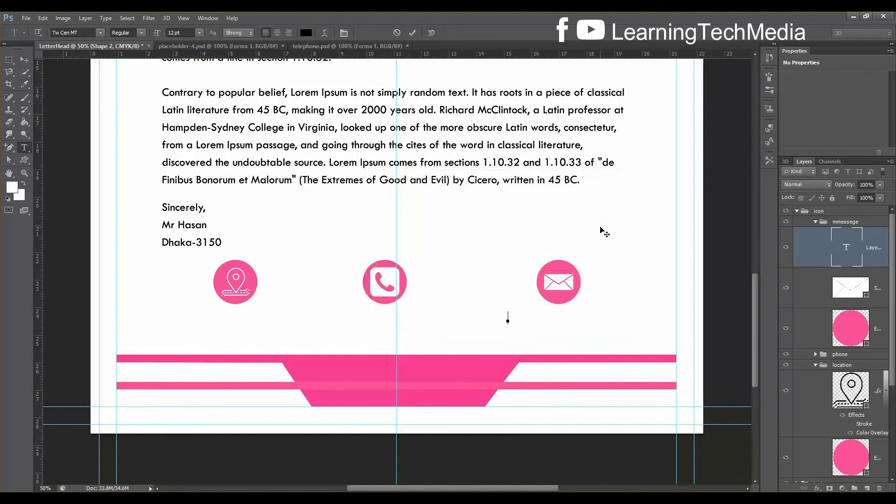
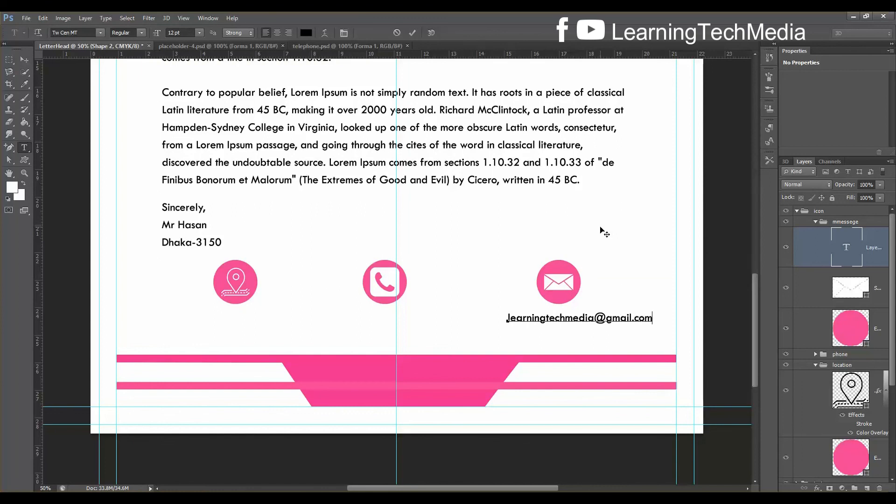
Type the contact e-mail address and commit the text
key("ctrl+Return")
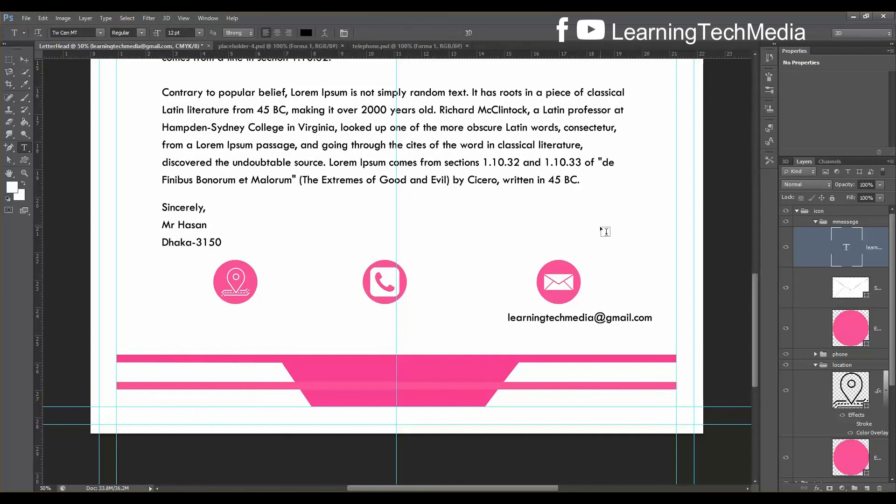
left_click(562, 321)
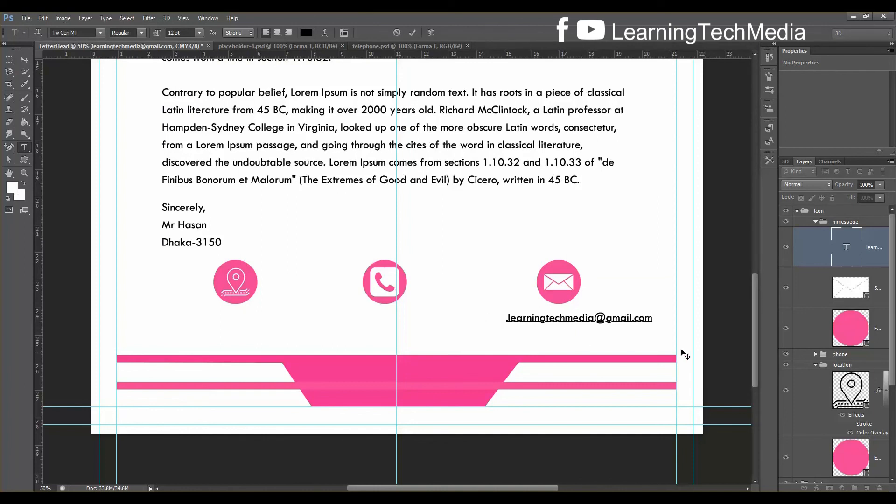
left_click(880, 260)
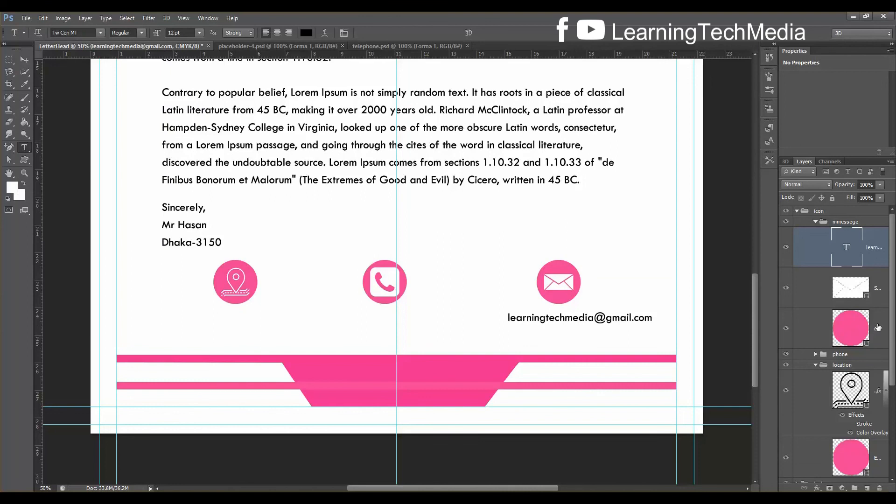
Align the envelope icon, circle and e-mail text on their horizontal centres
left_click(877, 326, "shift")
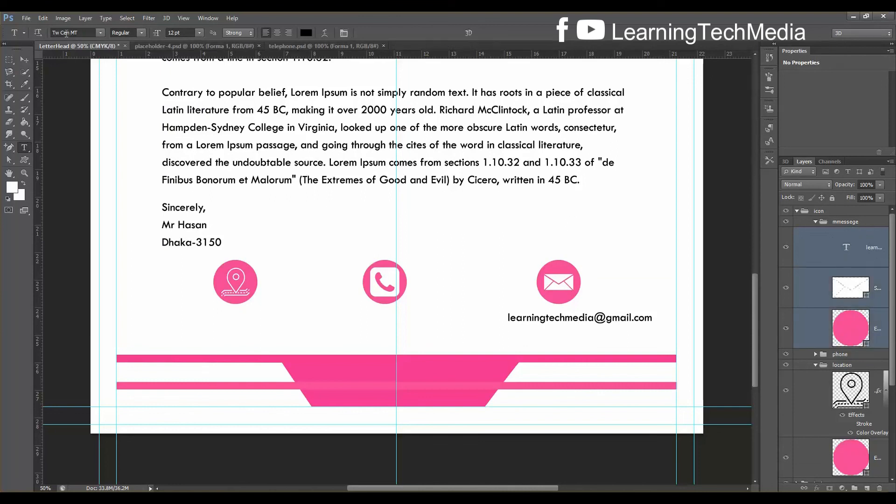
left_click(26, 59)
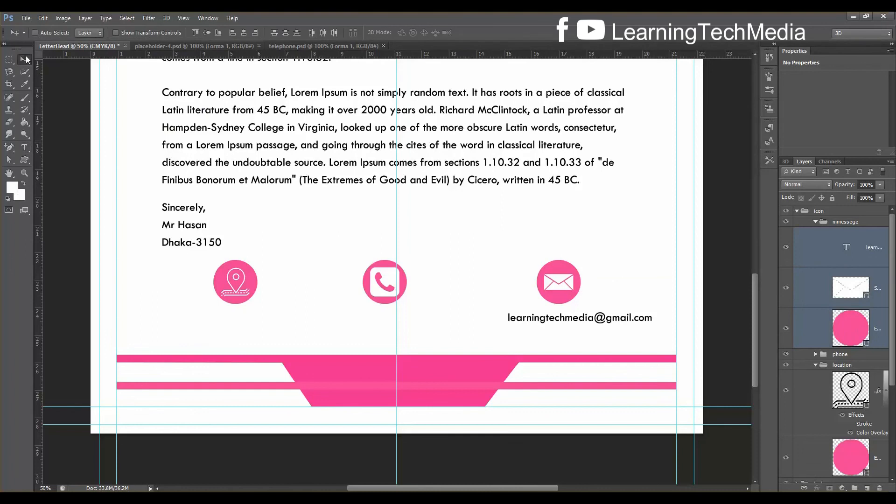
left_click(244, 33)
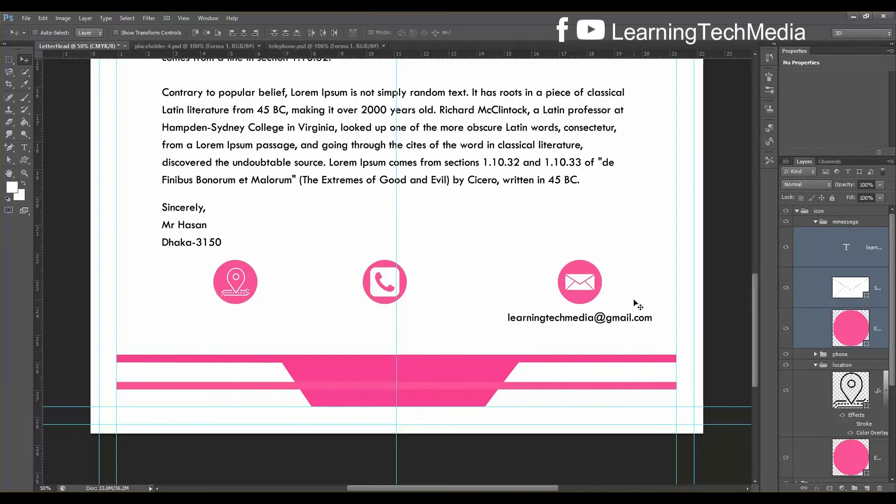
Type a placeholder phone number on a new text line under the phone icon
left_click(815, 221)
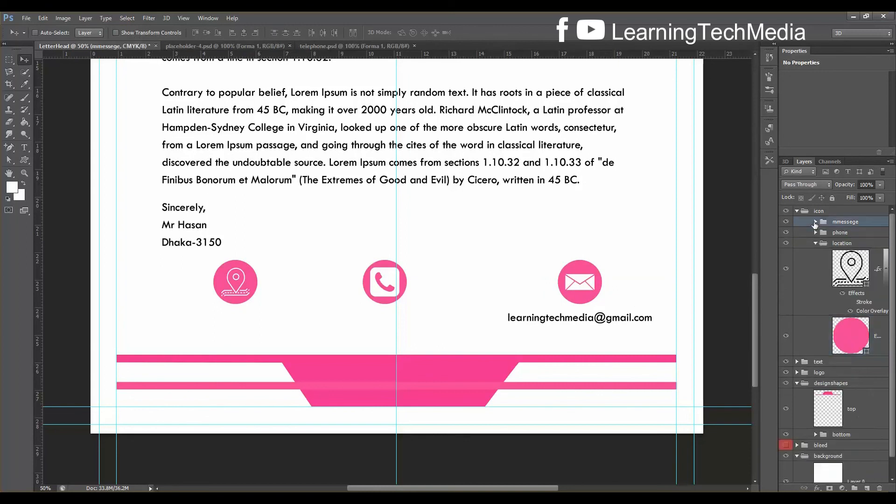
left_click(816, 232)
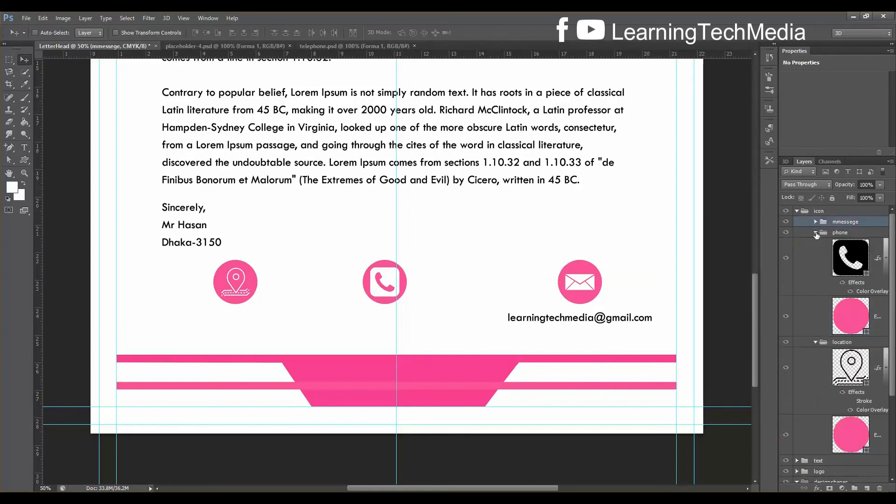
left_click(876, 275)
left_click(25, 148)
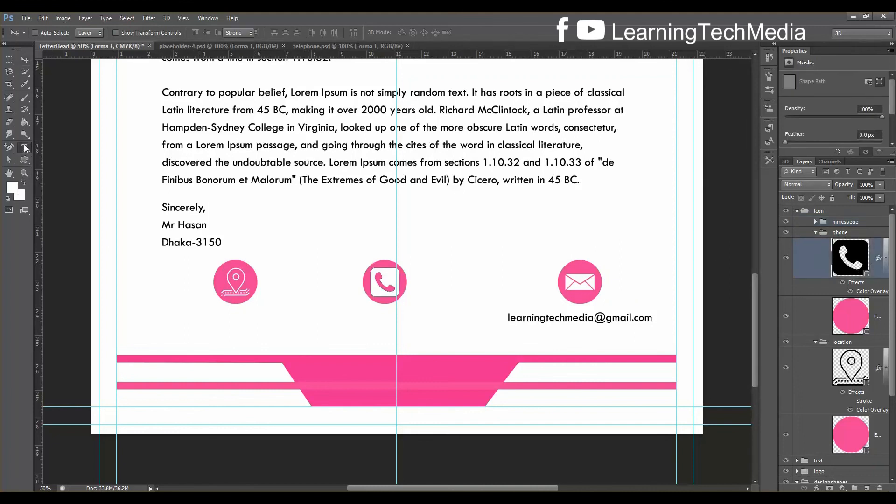
left_click(376, 315)
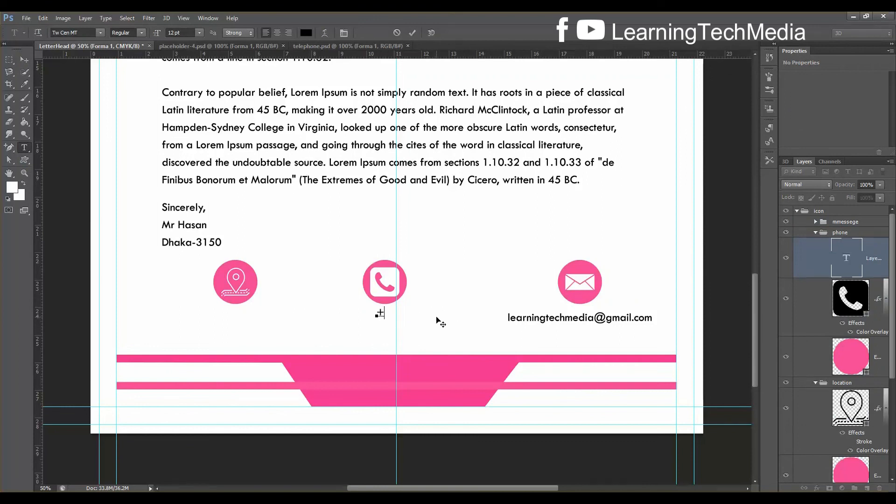
type("88")
type("0131xxx")
key("BackSpace")
key("BackSpace")
key("BackSpace")
key("BackSpace")
type("XXXXXXX")
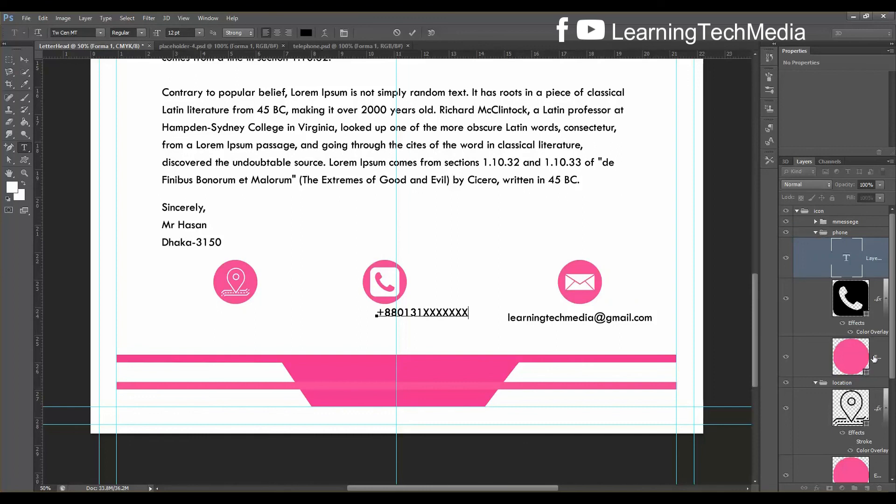
Centre the phone icon over its number and nudge the number slightly lower
left_click(873, 360, "shift")
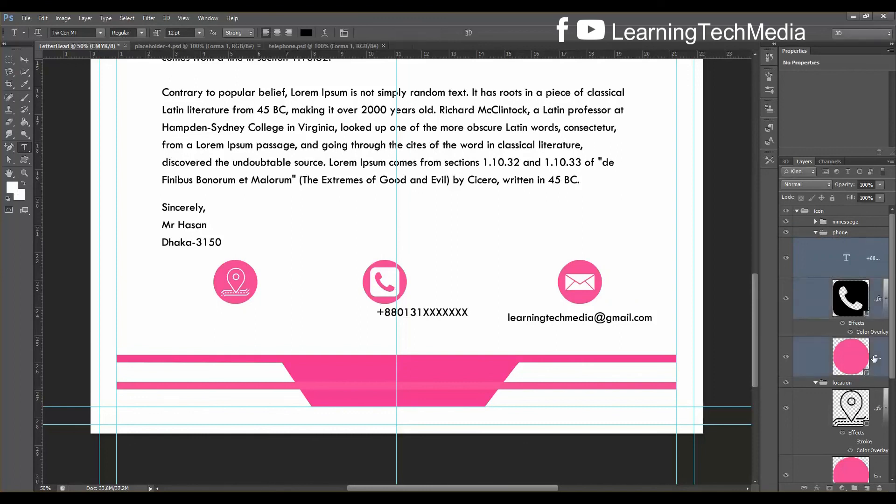
left_click(26, 60)
left_click(244, 32)
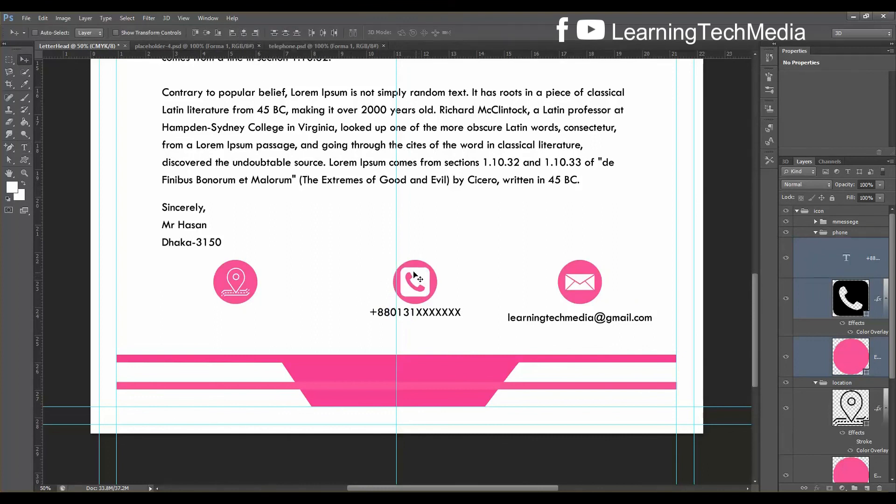
left_click(869, 262)
key("Down")
key("Down")
key("Down")
key("Down")
key("Down")
key("Down")
key("Down")
key("Down")
key("Down")
key("Down")
key("Down")
key("Down")
key("Down")
key("Down")
key("Down")
key("Down")
key("Down")
key("Down")
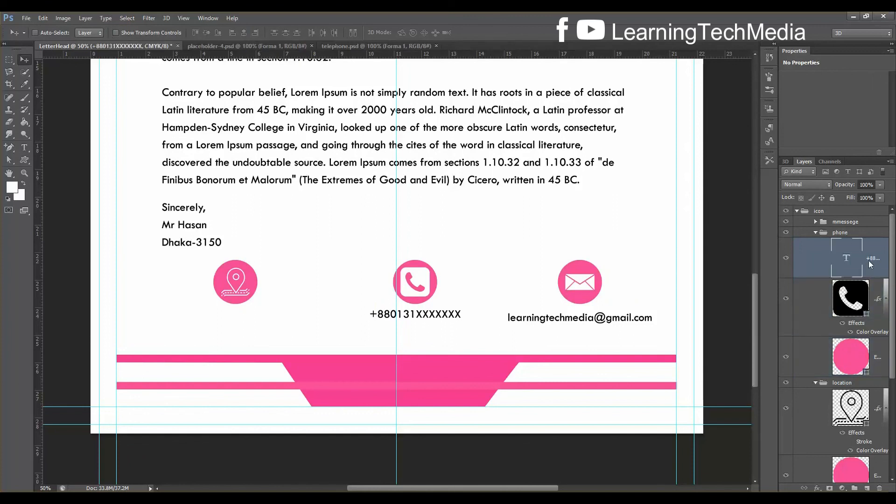
key("Down")
key("Down")
key("Down")
key("Down")
key("Down")
key("Down")
key("Up")
key("Up")
key("Up")
key("Up")
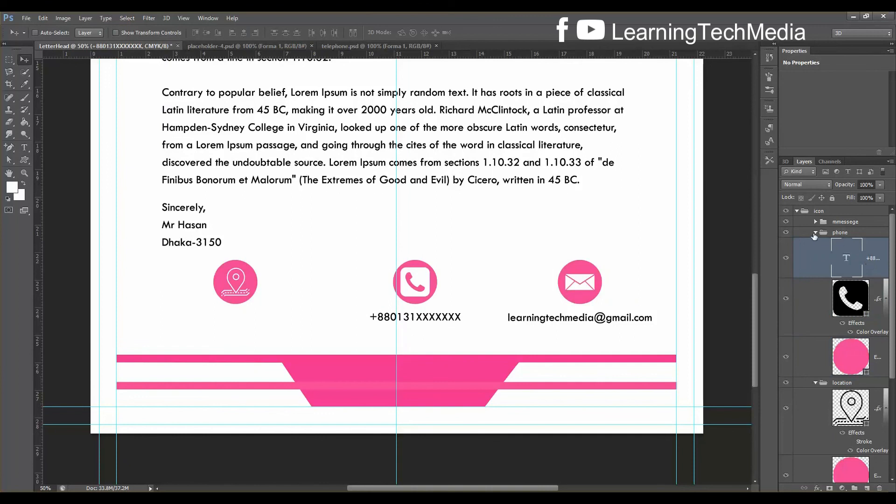
left_click(815, 232)
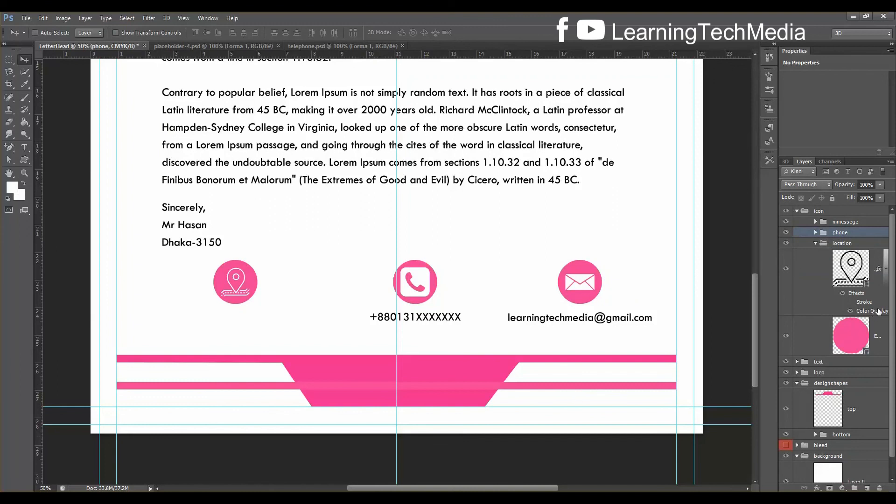
Type 'Chattogram, Bangladesh' on a new text line below the location icon
left_click(874, 283)
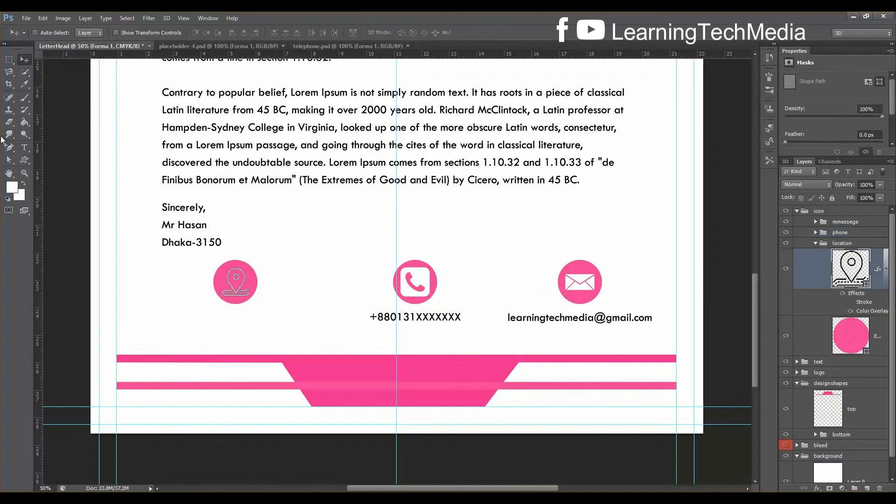
left_click(24, 146)
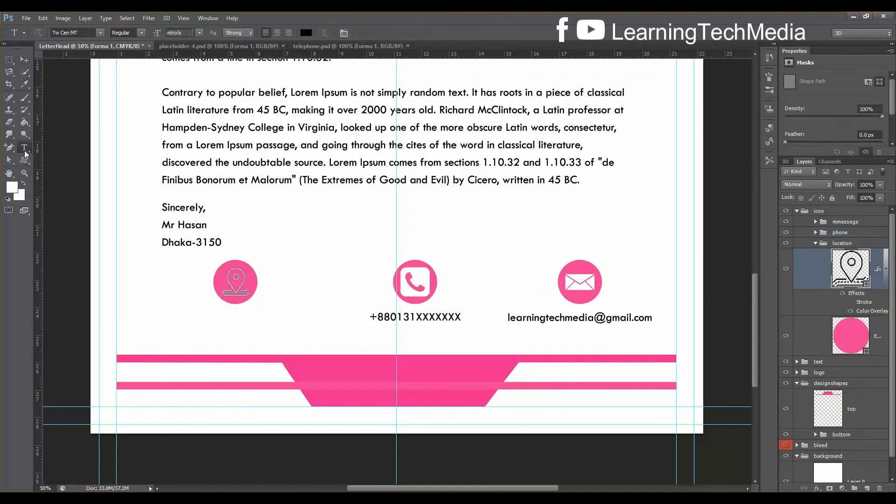
left_click(216, 324)
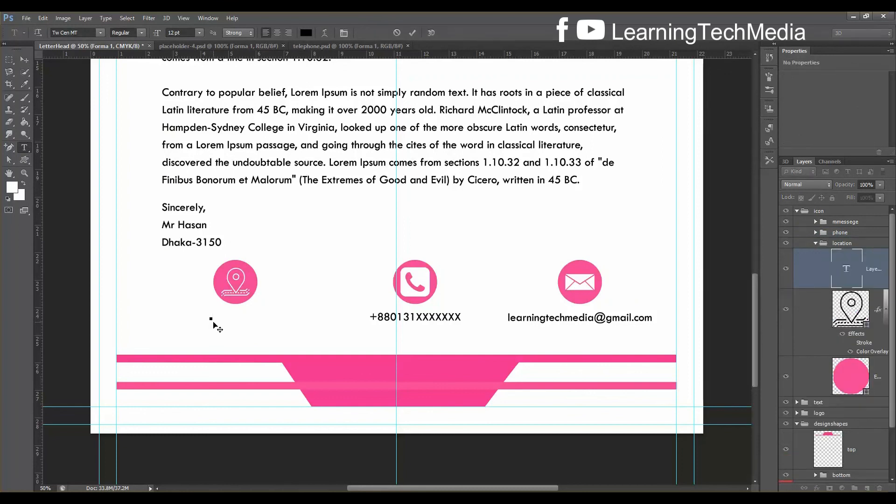
type("Chattogram,Ban ")
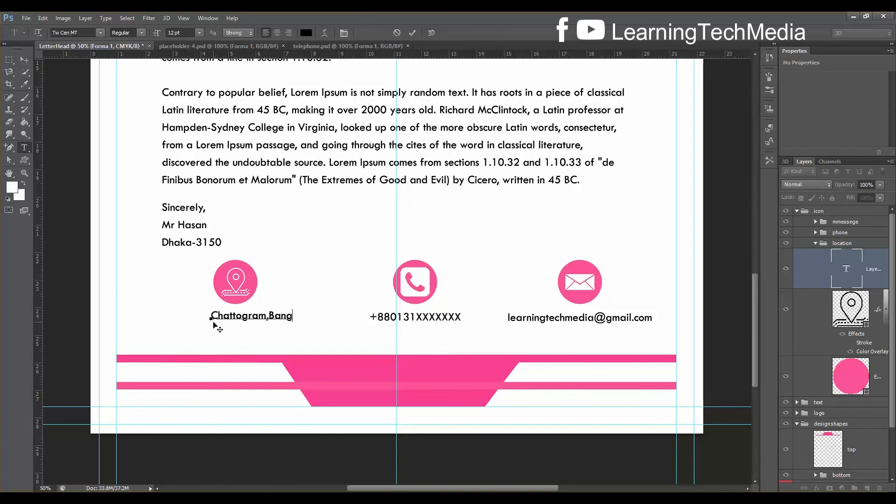
type("ladesh")
key("ctrl+Return")
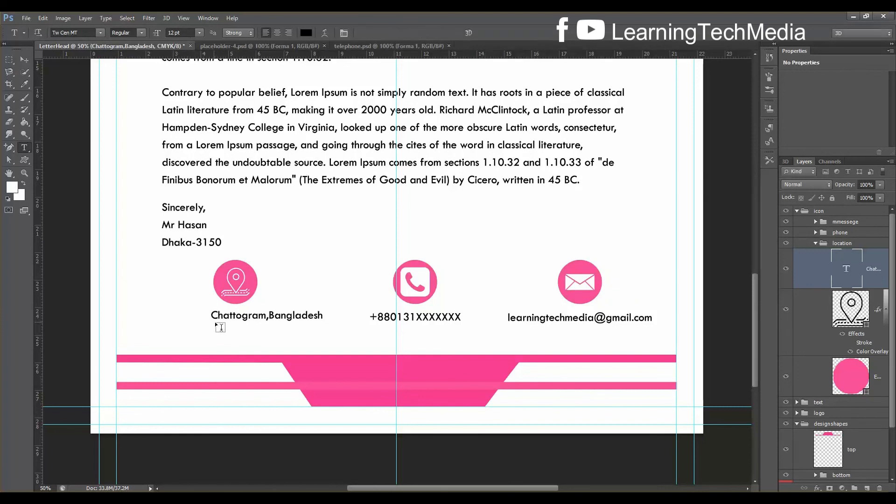
key("ctrl+t")
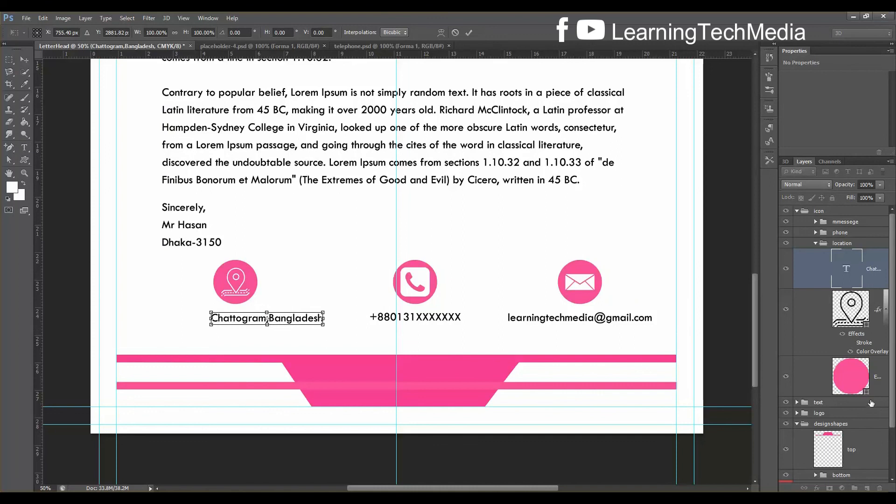
key("Return")
Align the location icon, circle and address text on their horizontal centres
left_click(848, 383, "shift")
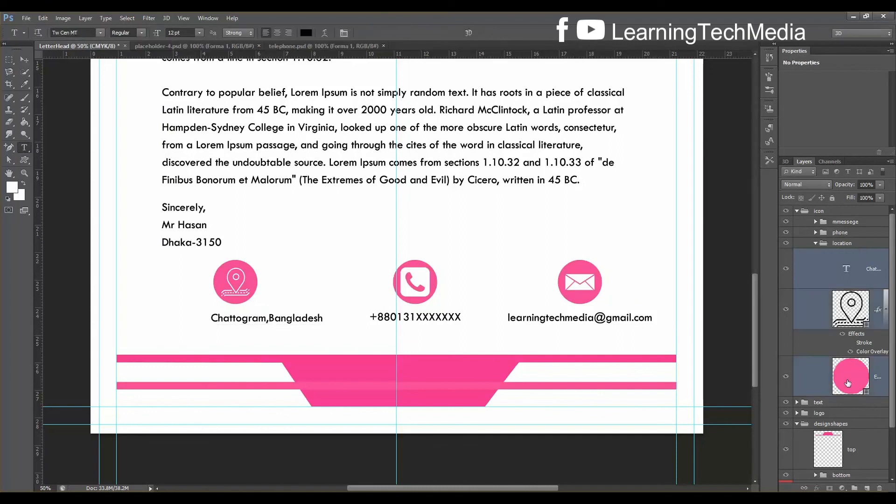
left_click(24, 59)
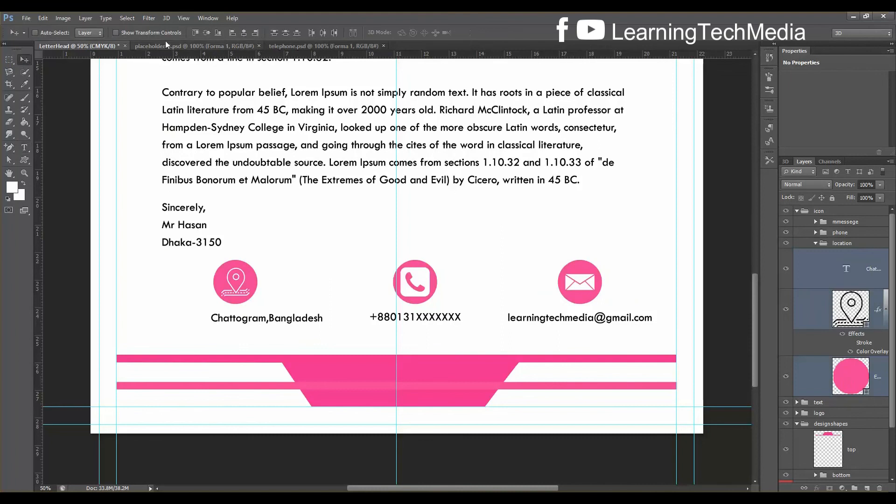
left_click(243, 33)
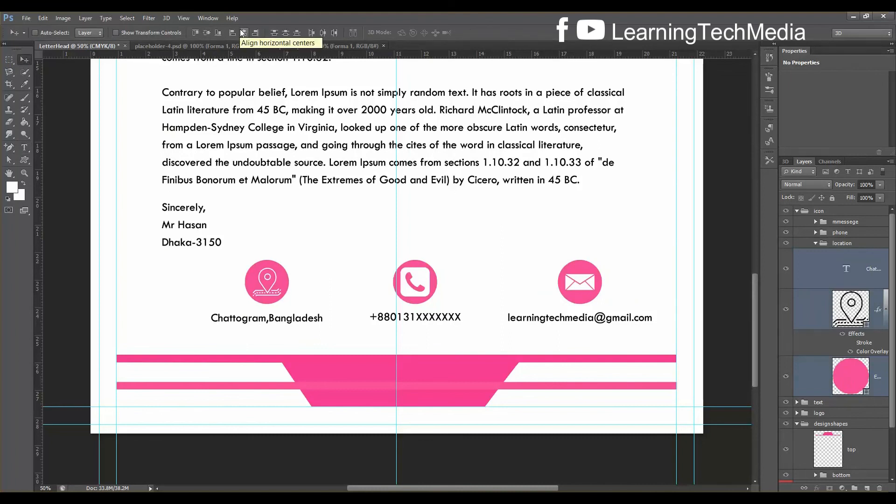
left_click(816, 243)
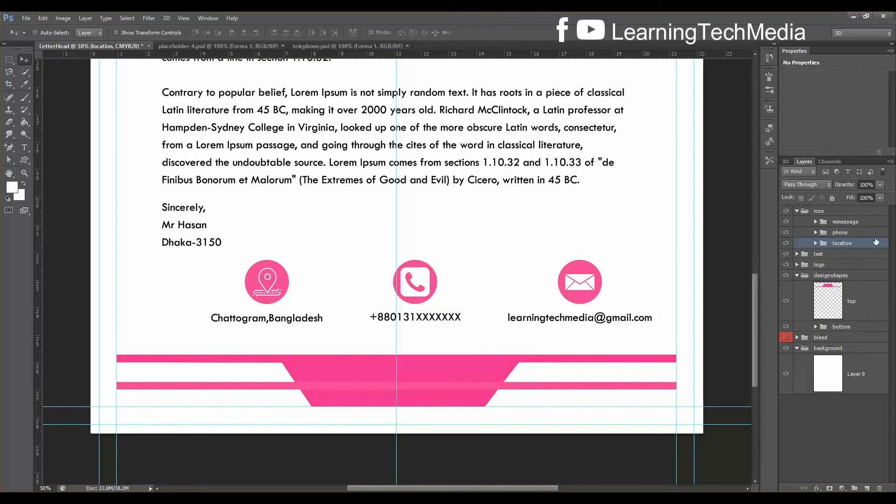
Align the mmessege, phone and location groups on their vertical centres
left_click(856, 226, "ctrl")
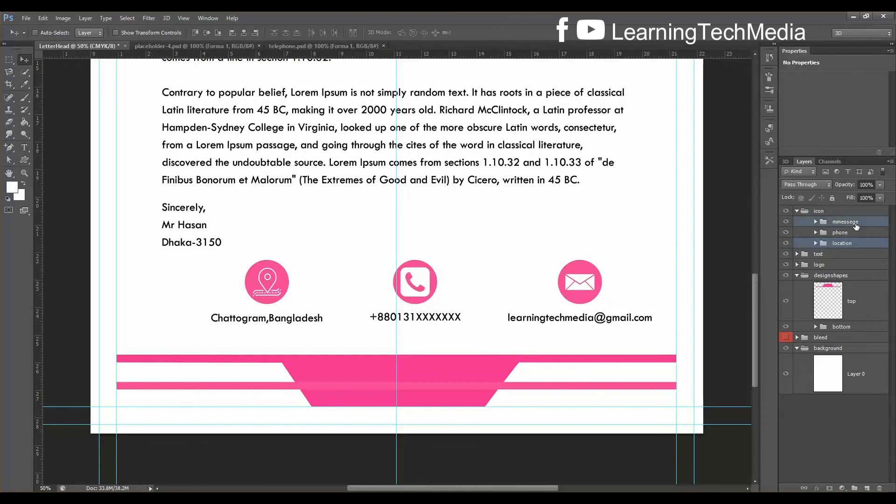
left_click(853, 232, "ctrl")
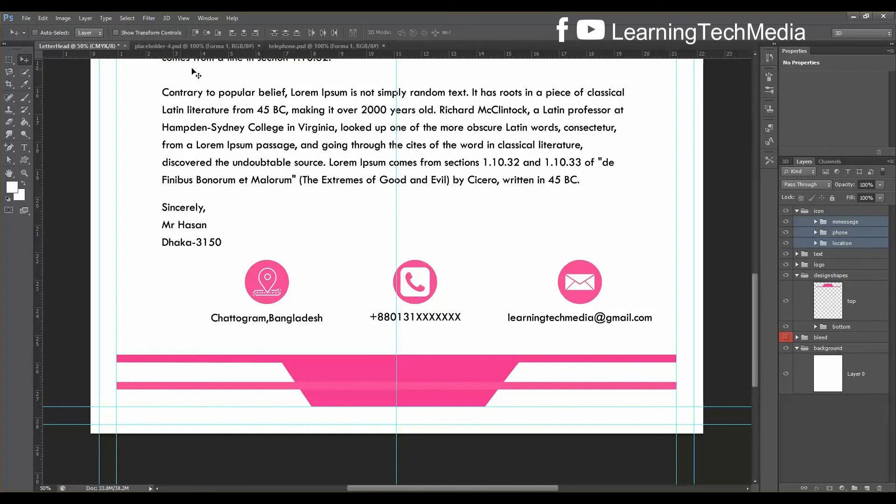
left_click(205, 34)
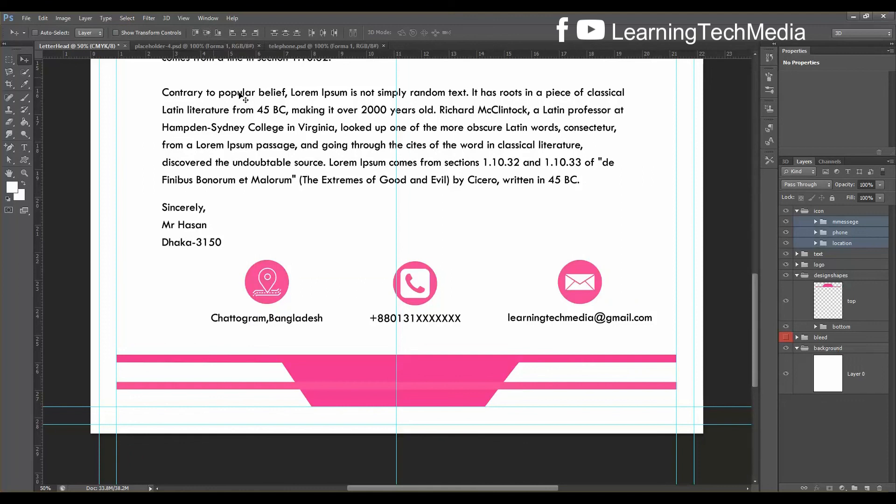
Distribute the three icon groups evenly by their horizontal centres
left_click(310, 35)
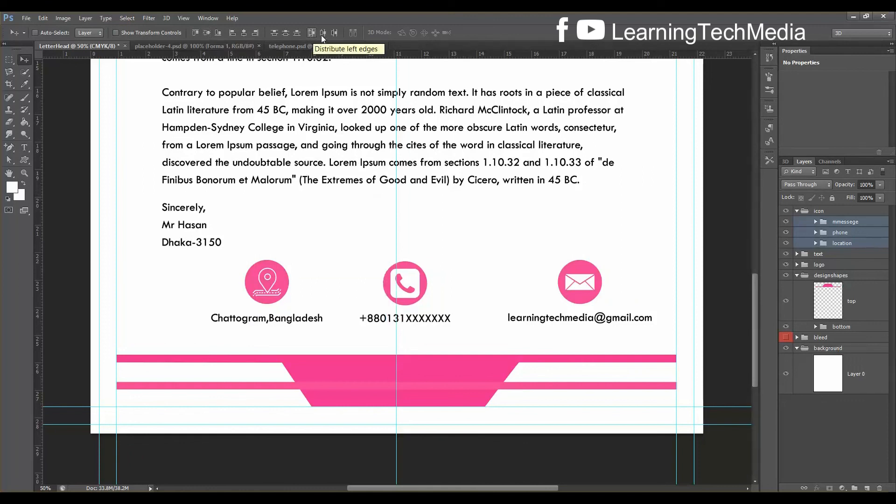
left_click(331, 32)
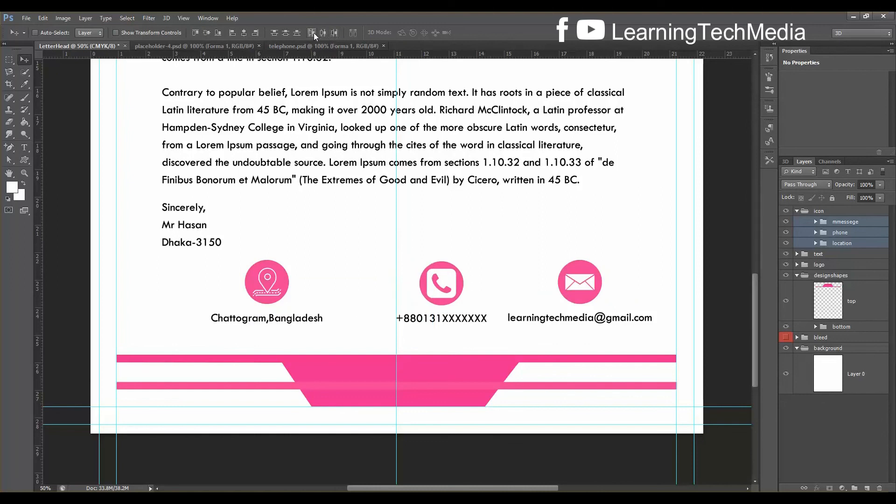
left_click(323, 32)
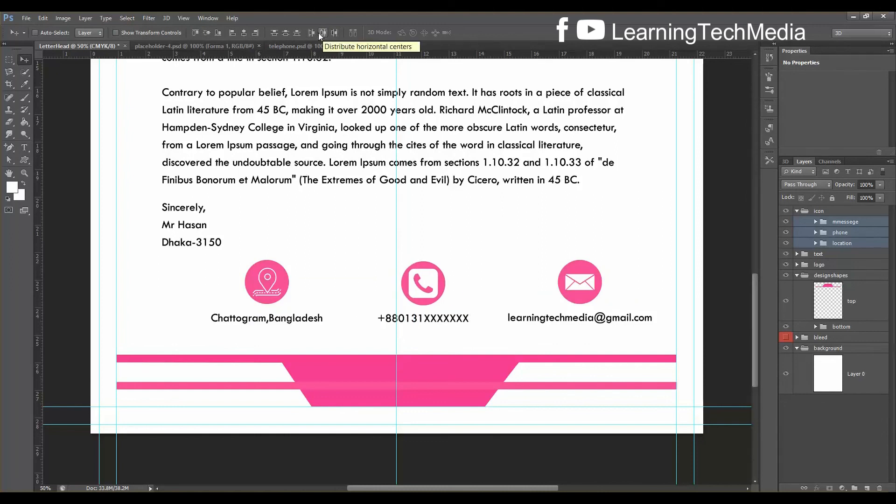
left_click(315, 32)
left_click(320, 33)
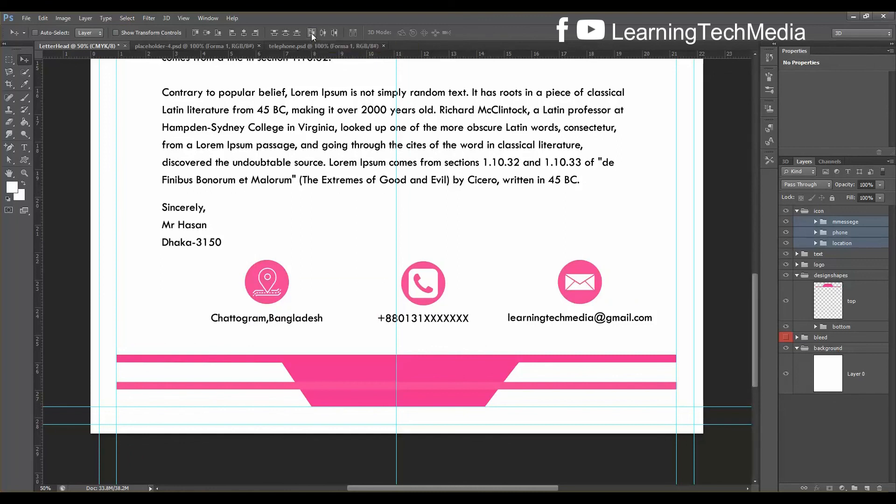
left_click(311, 33)
key("ctrl+z")
key("ctrl+z")
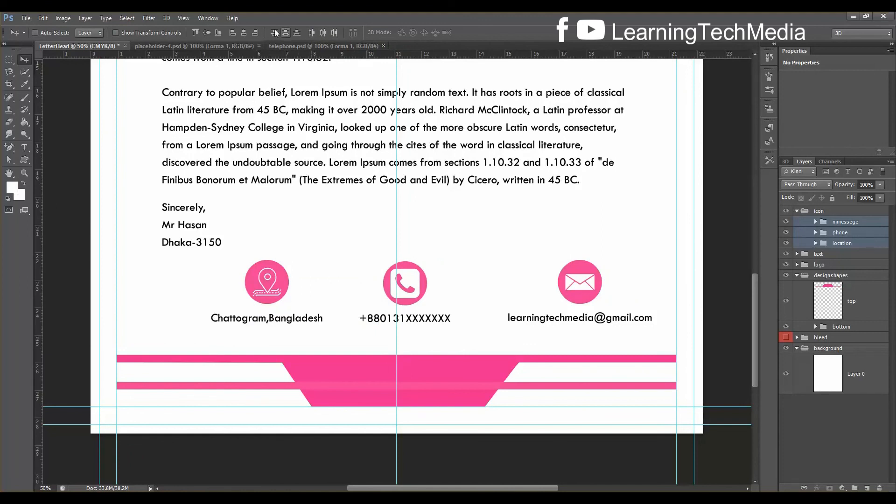
left_click(323, 33)
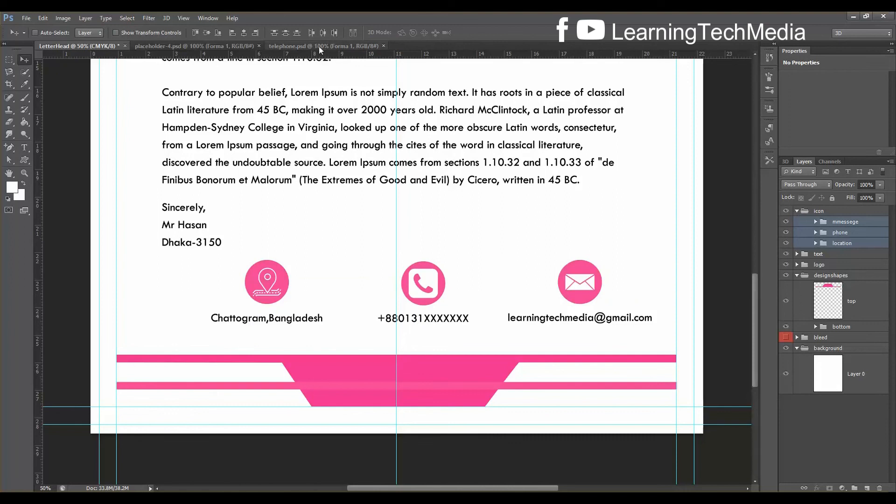
left_click(797, 211)
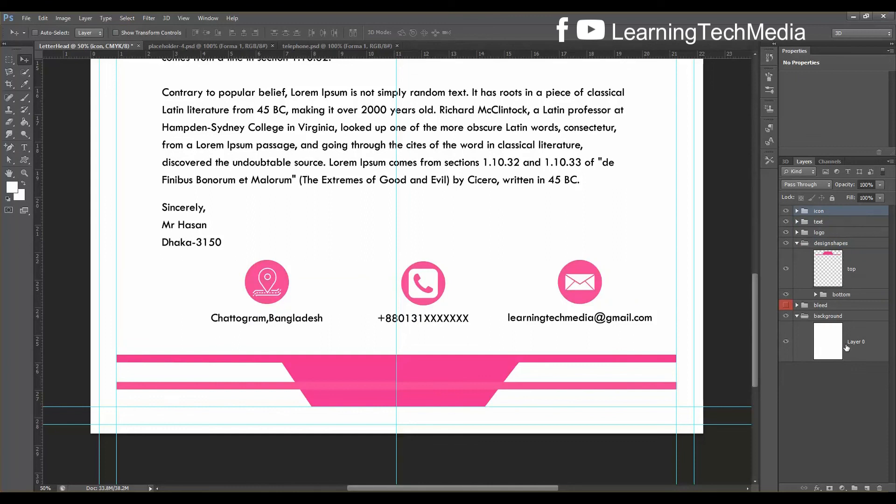
Centre the icon group on the page against Layer 0 and nudge it down one step
left_click(856, 346, "ctrl")
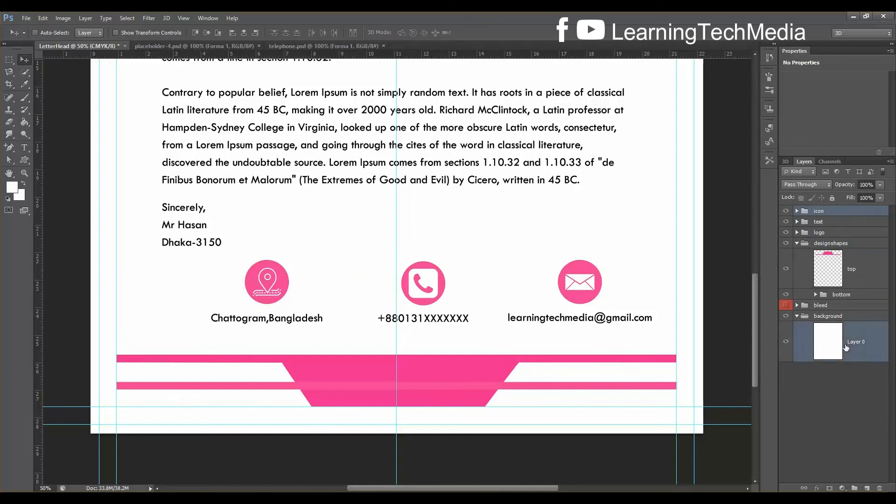
left_click(243, 35)
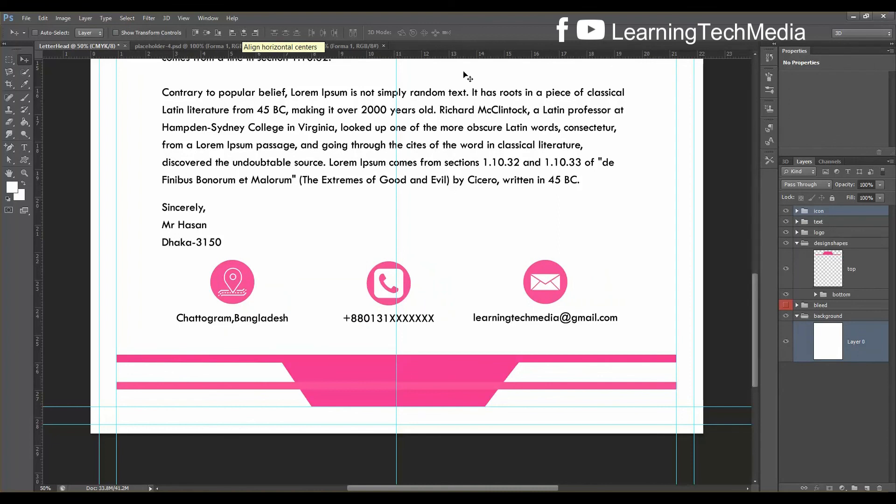
left_click(841, 214)
key("Down")
key("Down")
key("Down")
key("Down")
key("Down")
key("Down")
key("Down")
key("Down")
key("Down")
key("Down")
key("Down")
key("Down")
key("Down")
key("Down")
key("Down")
key("Down")
key("Down")
key("Down")
key("Down")
key("Down")
key("Down")
key("Down")
key("Down")
key("Down")
key("Down")
key("Down")
key("Down")
key("Down")
key("Down")
key("Down")
key("Down")
key("Down")
key("Down")
key("Down")
key("Down")
key("Down")
key("Down")
key("Down")
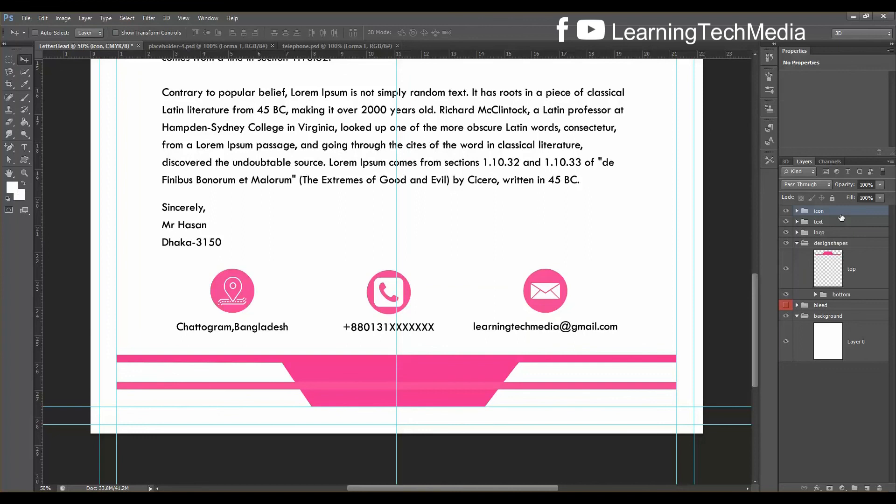
key("ctrl+0")
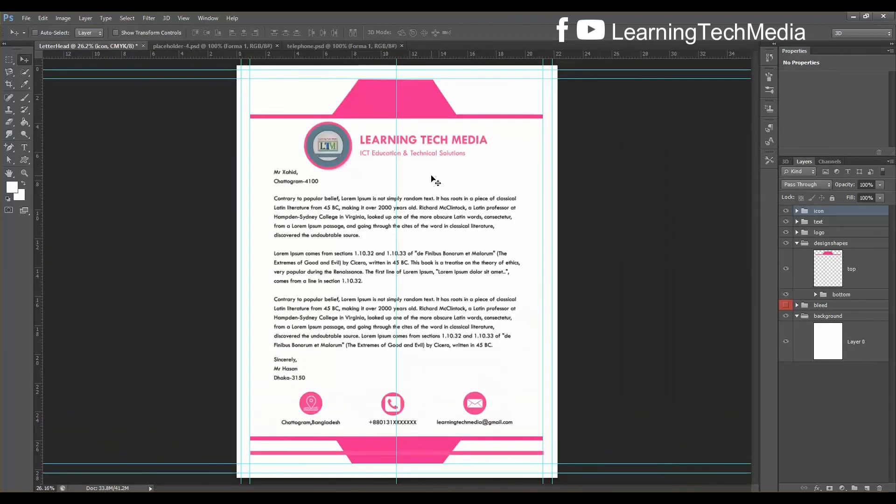
key("ctrl+plus")
scroll(432, 178, "down", 1)
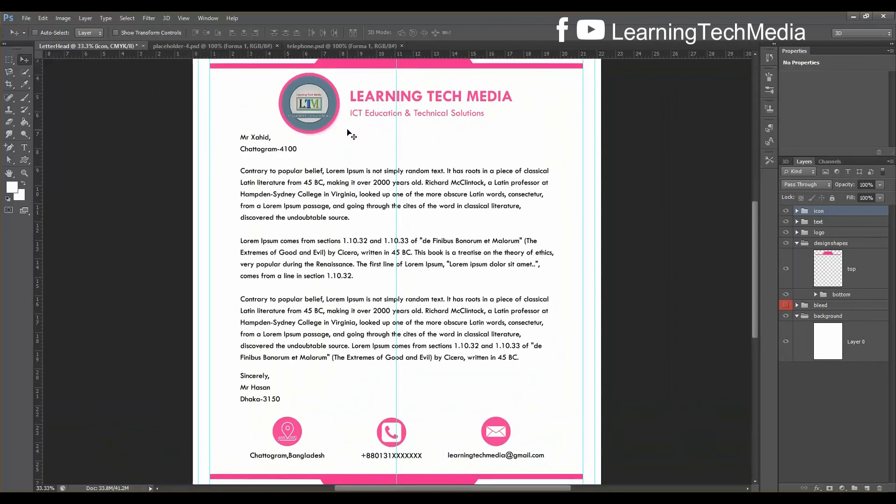
scroll(355, 136, "down", 1)
scroll(373, 375, "up", 1)
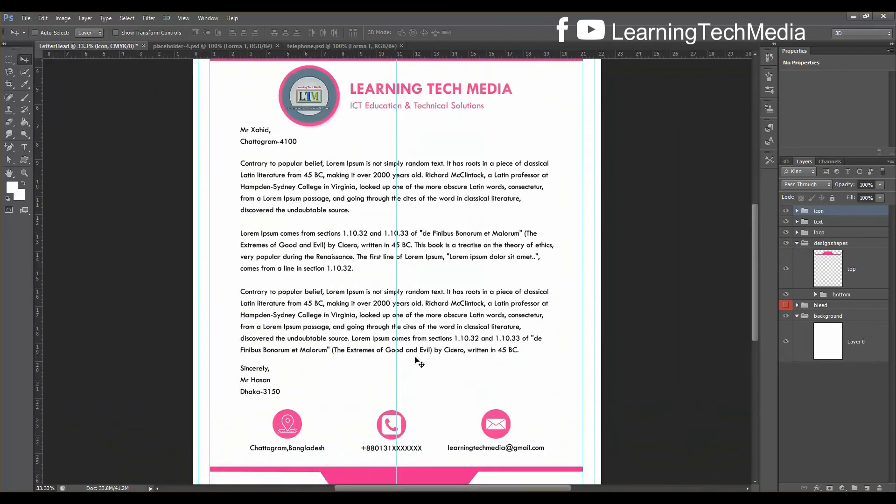